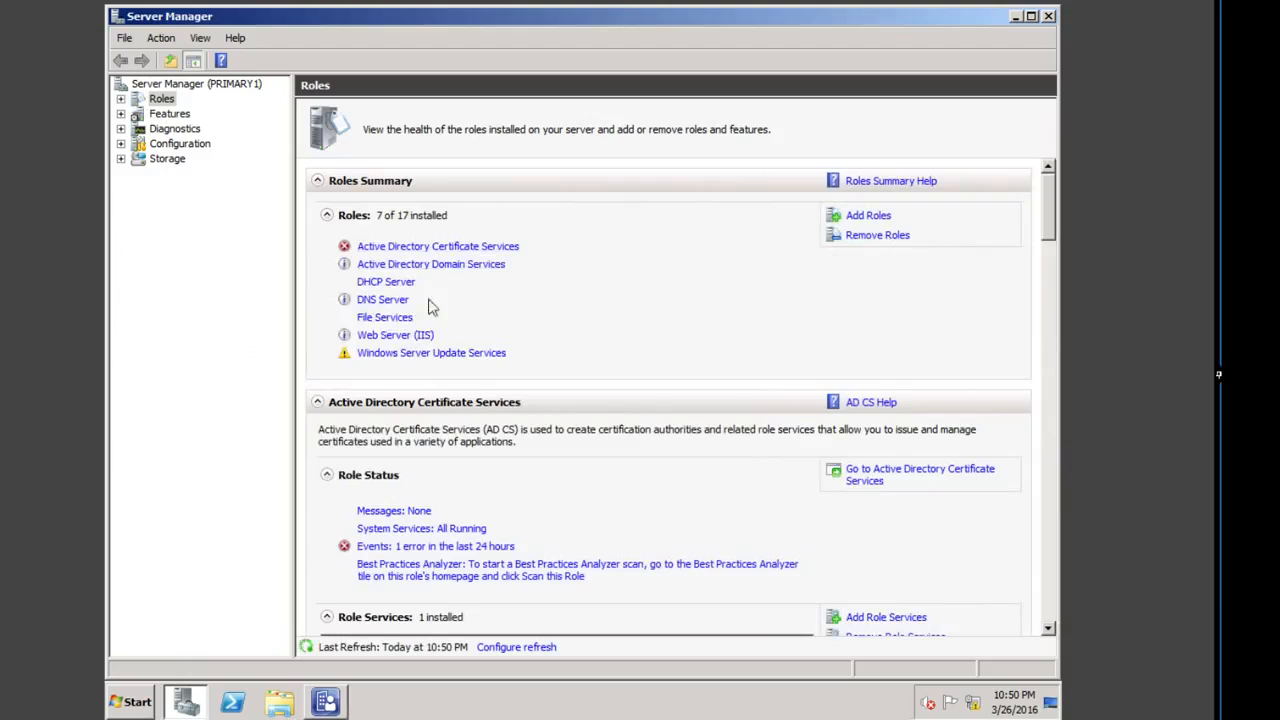
# Step: Install the Windows Deployment Services role with the Deployment Server and Transport Server role services
pyautogui.click(870, 215)
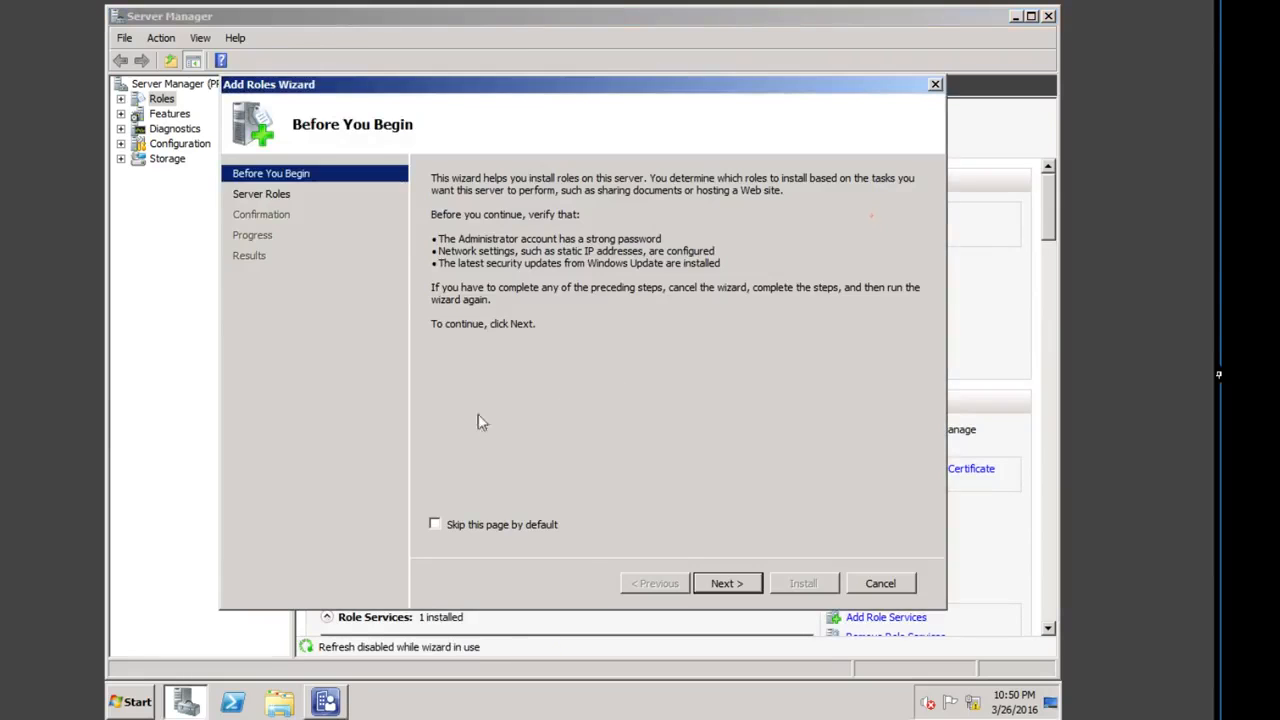
pyautogui.click(434, 524)
pyautogui.click(725, 583)
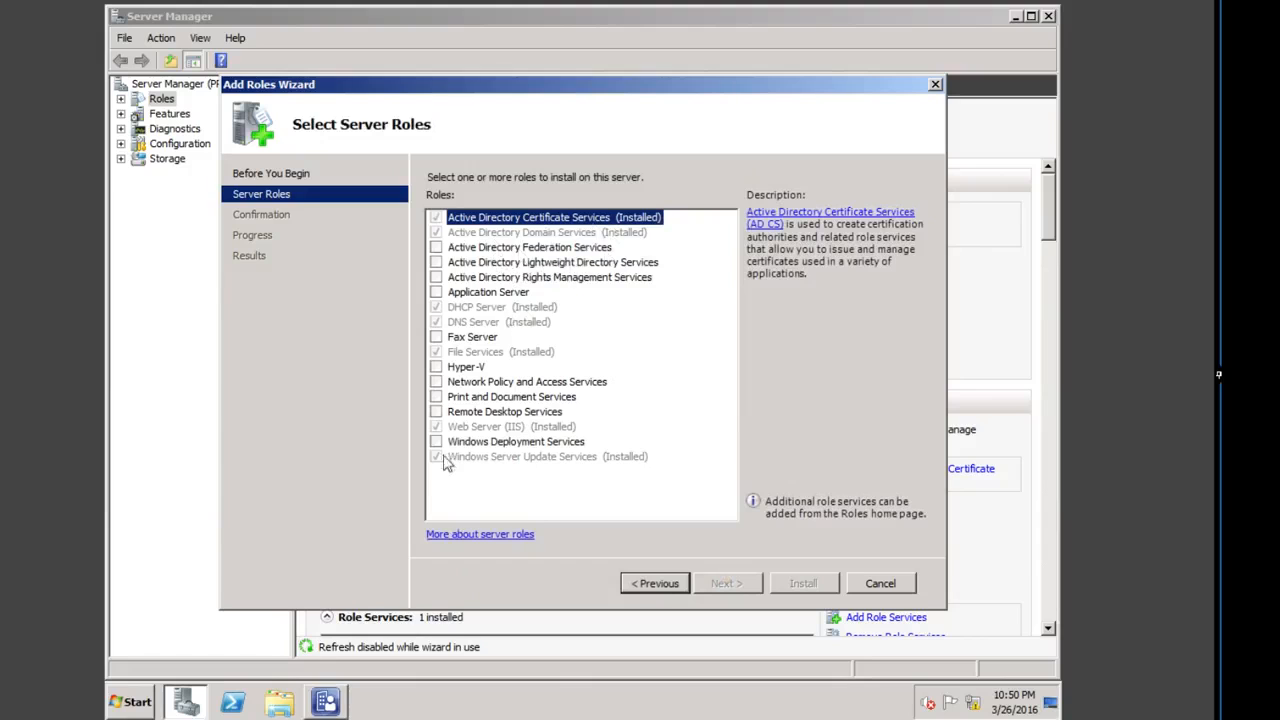
pyautogui.click(436, 442)
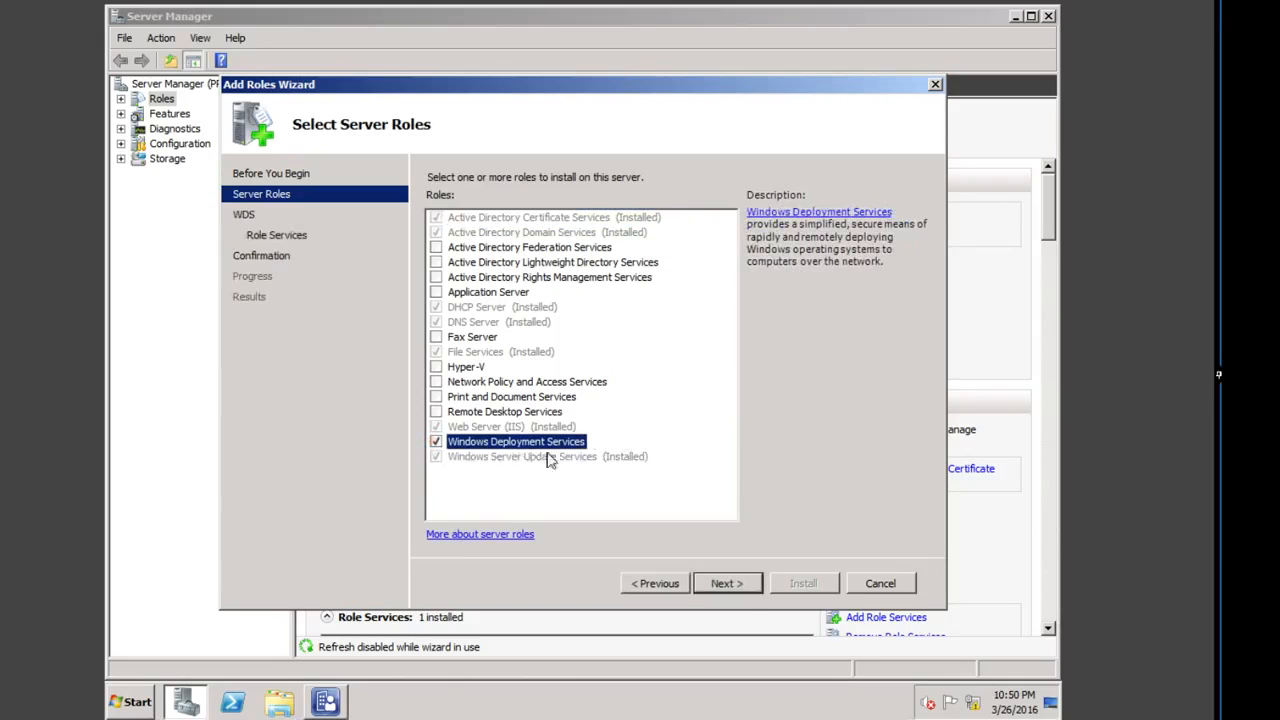
pyautogui.click(728, 584)
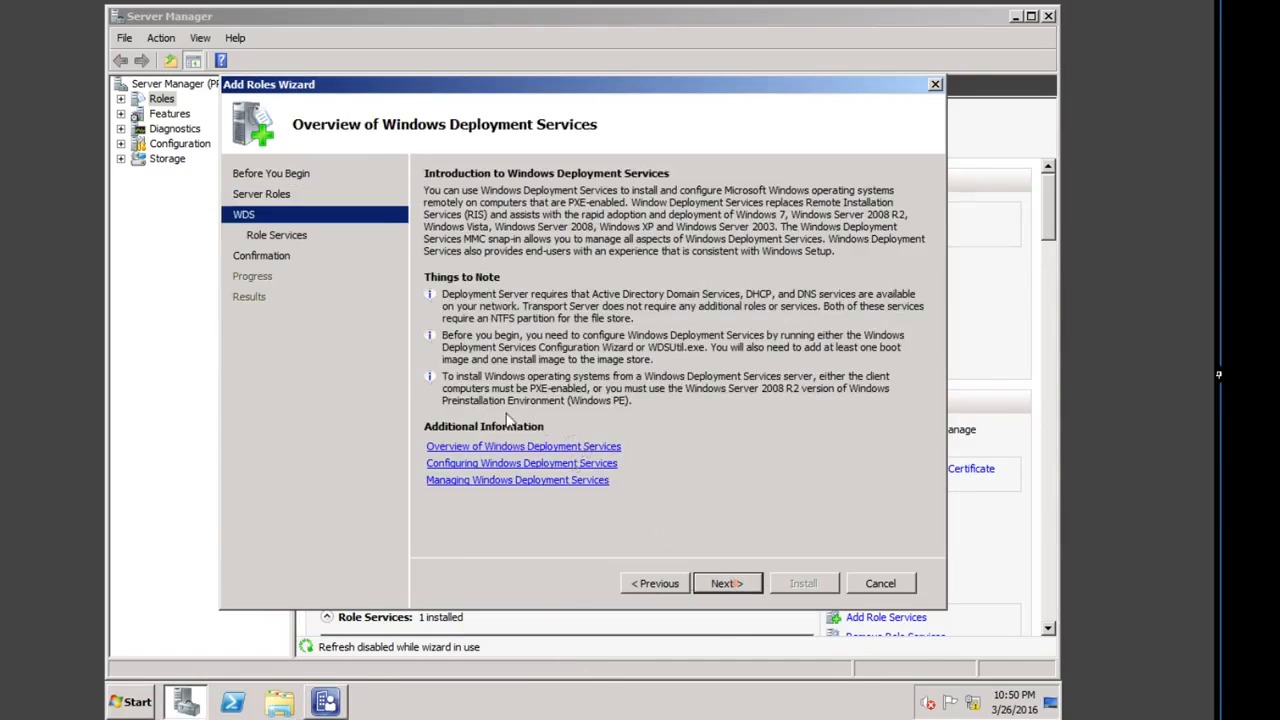
pyautogui.click(738, 582)
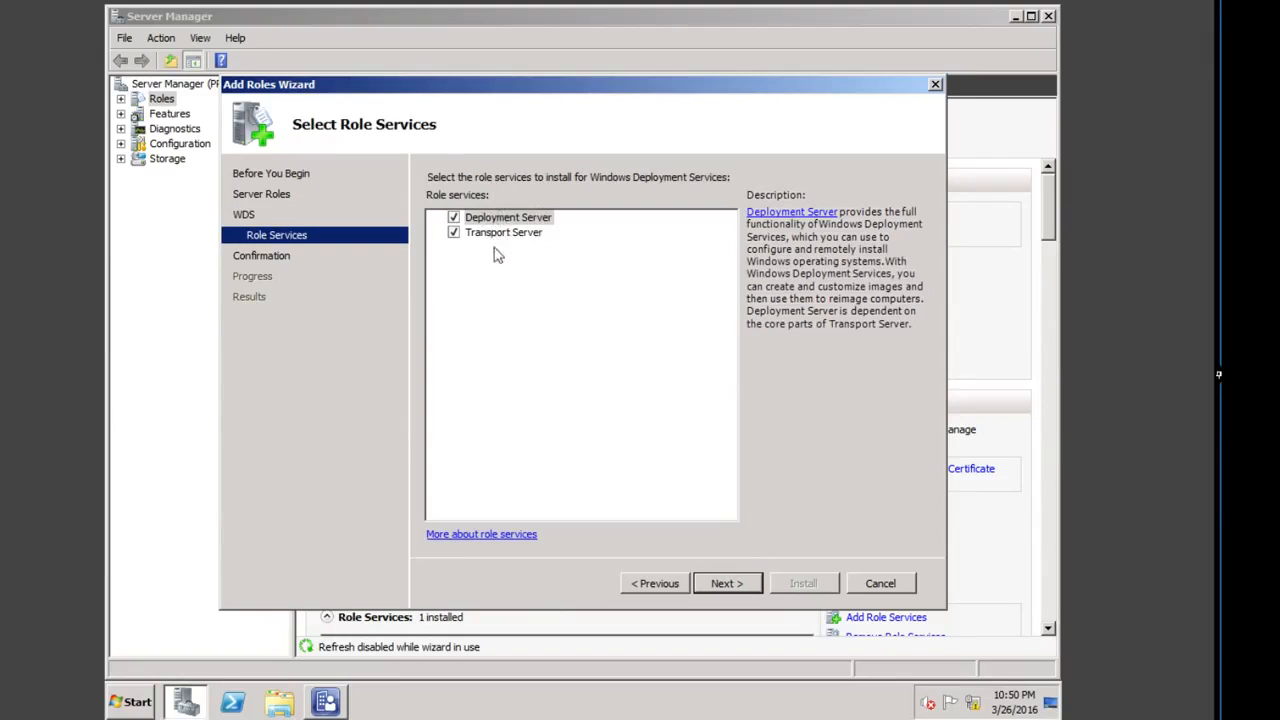
pyautogui.click(733, 586)
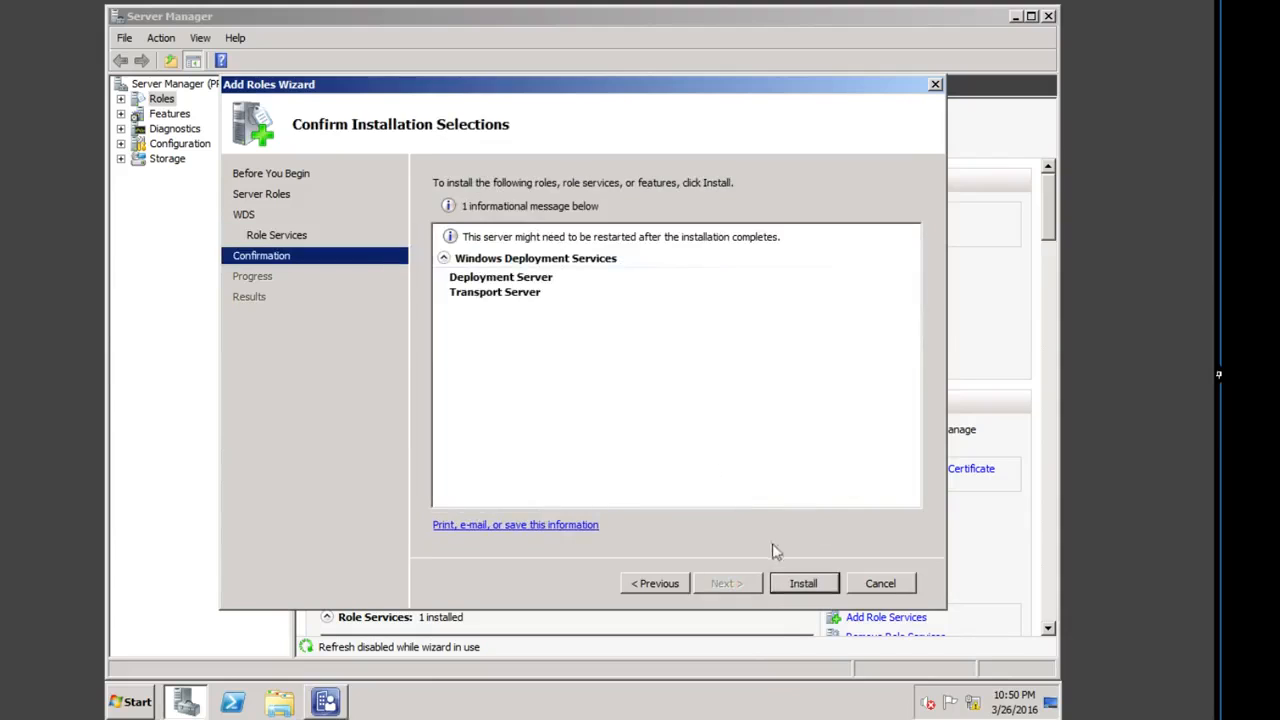
pyautogui.click(802, 584)
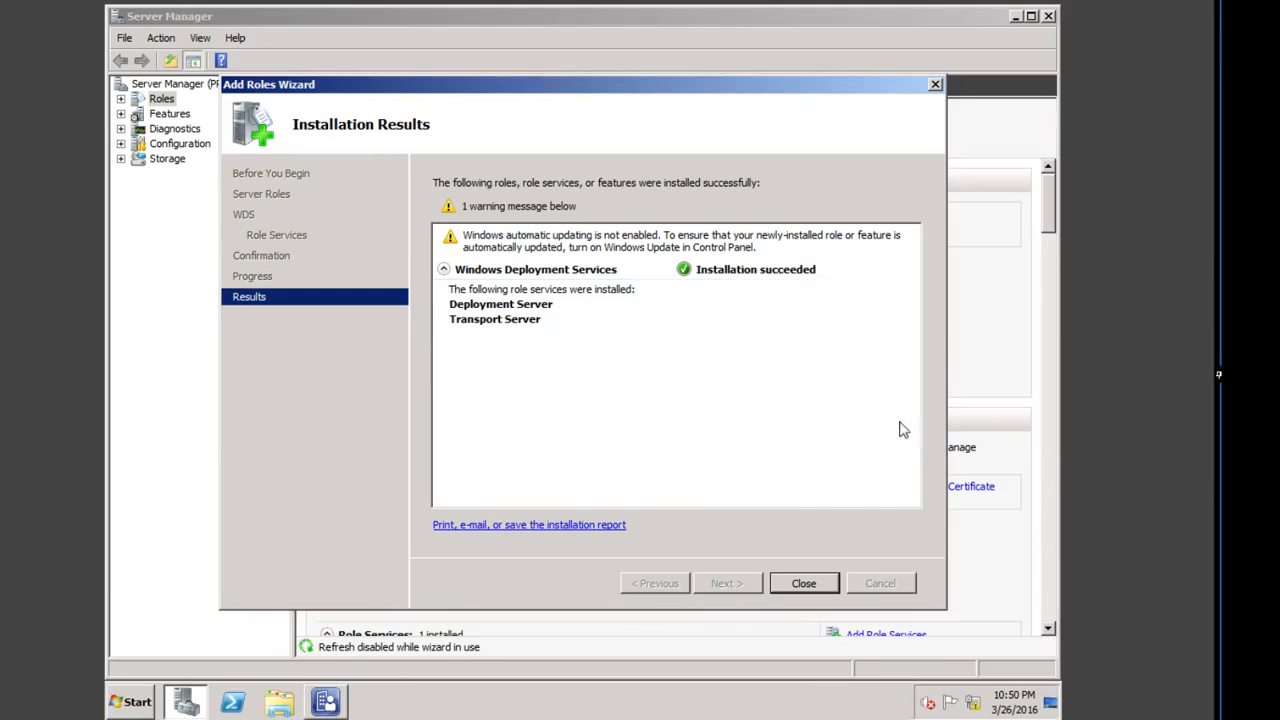
pyautogui.click(804, 582)
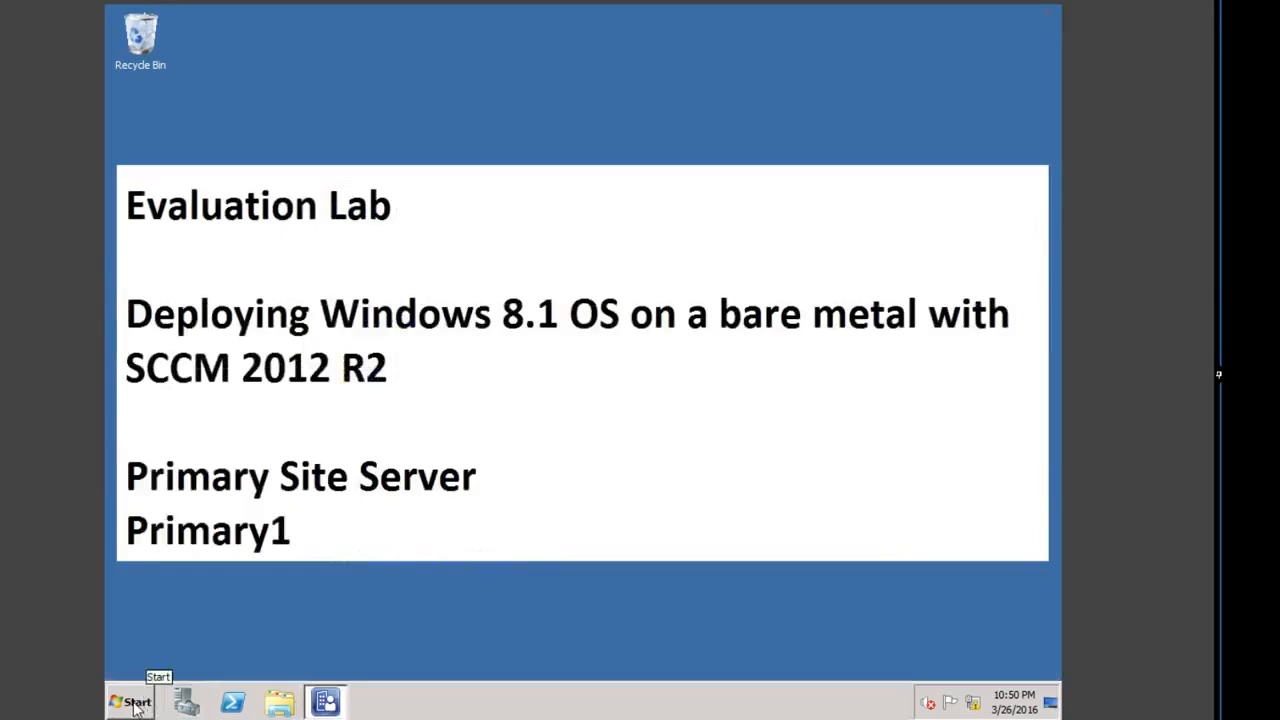
# Step: In the Windows Deployment Services console, start configuring server Primary1.ConfigMgrDom.local with C:\RemoteInstall on the system volume as its remote installation folder
pyautogui.click(137, 705)
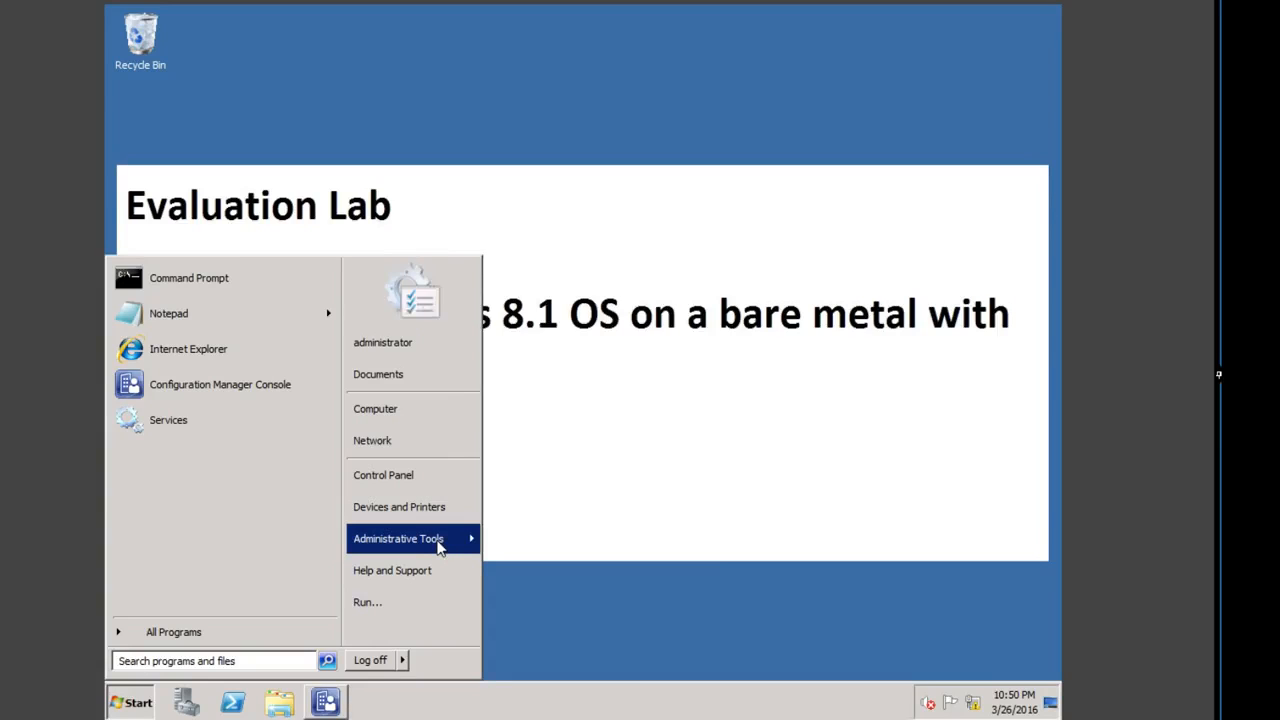
pyautogui.moveTo(437, 548)
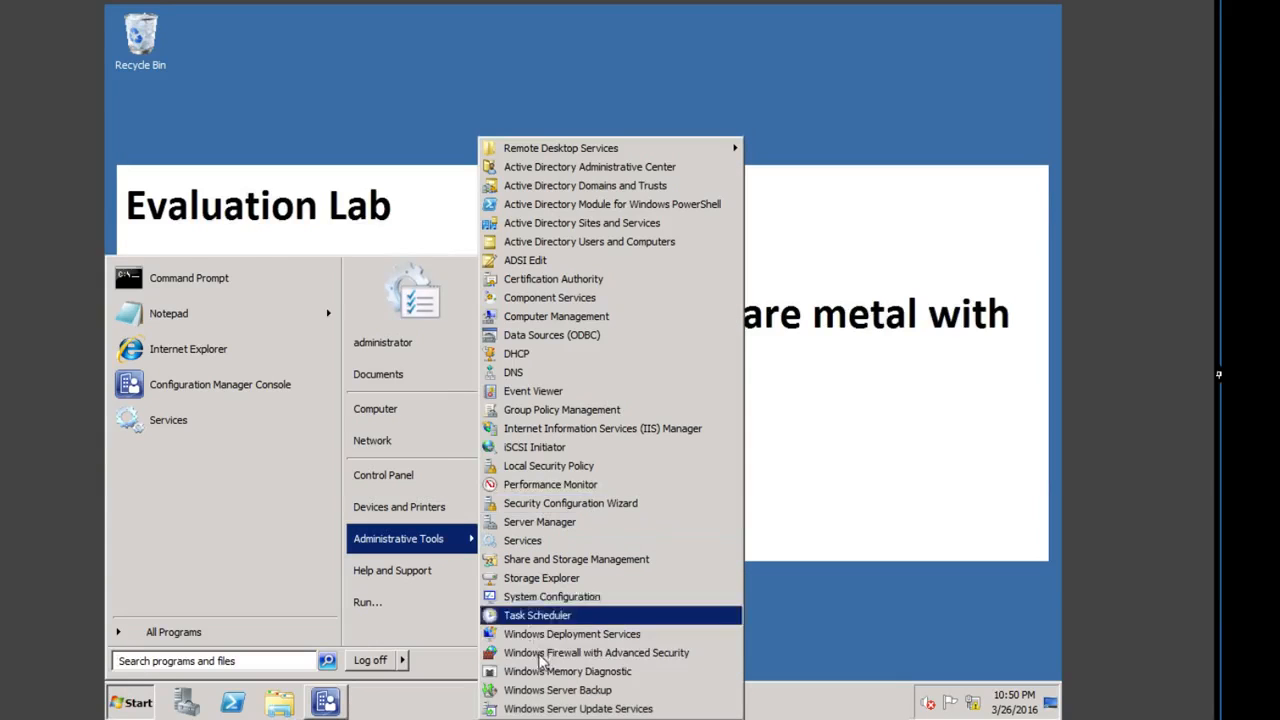
pyautogui.click(565, 634)
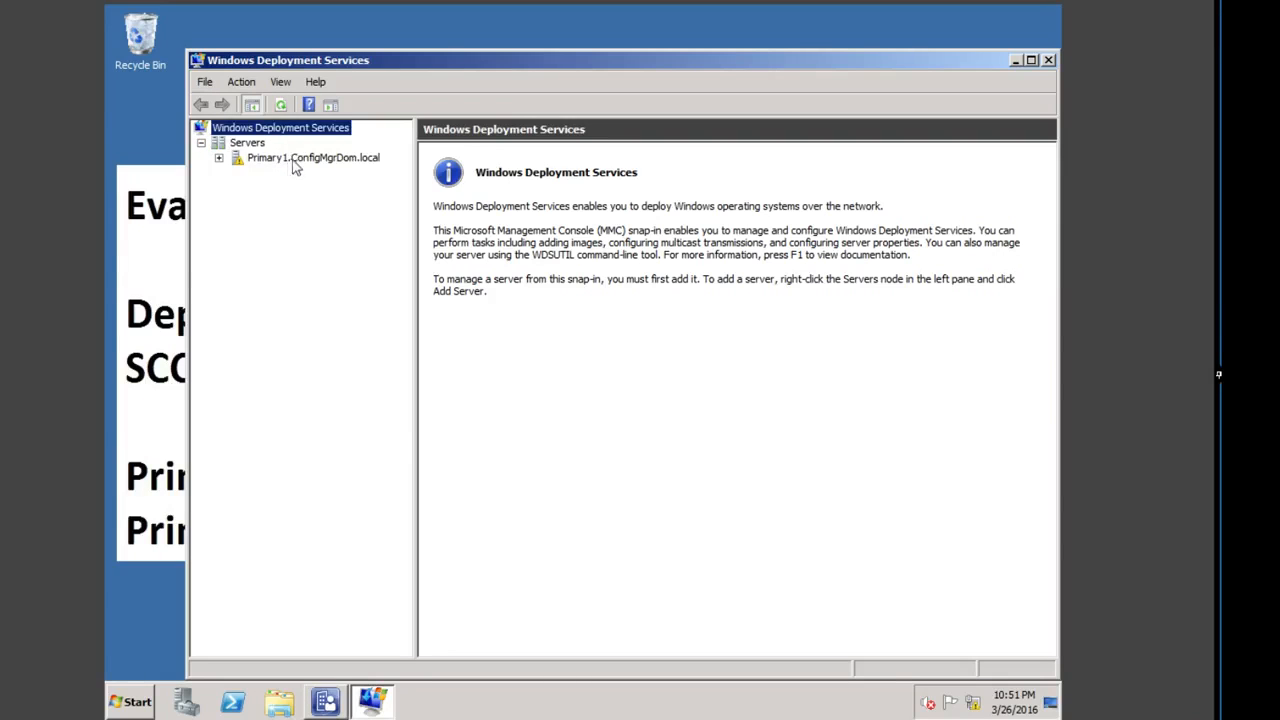
pyautogui.rightClick(294, 165)
pyautogui.click(338, 170)
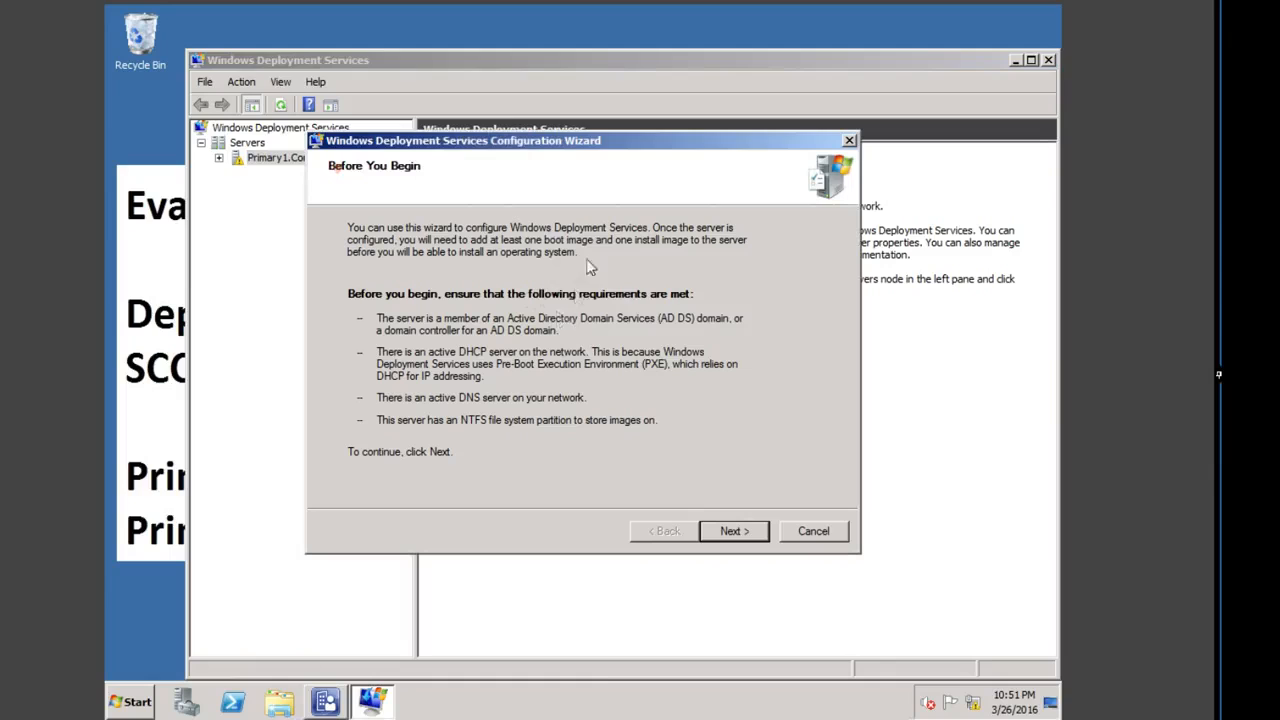
pyautogui.click(735, 531)
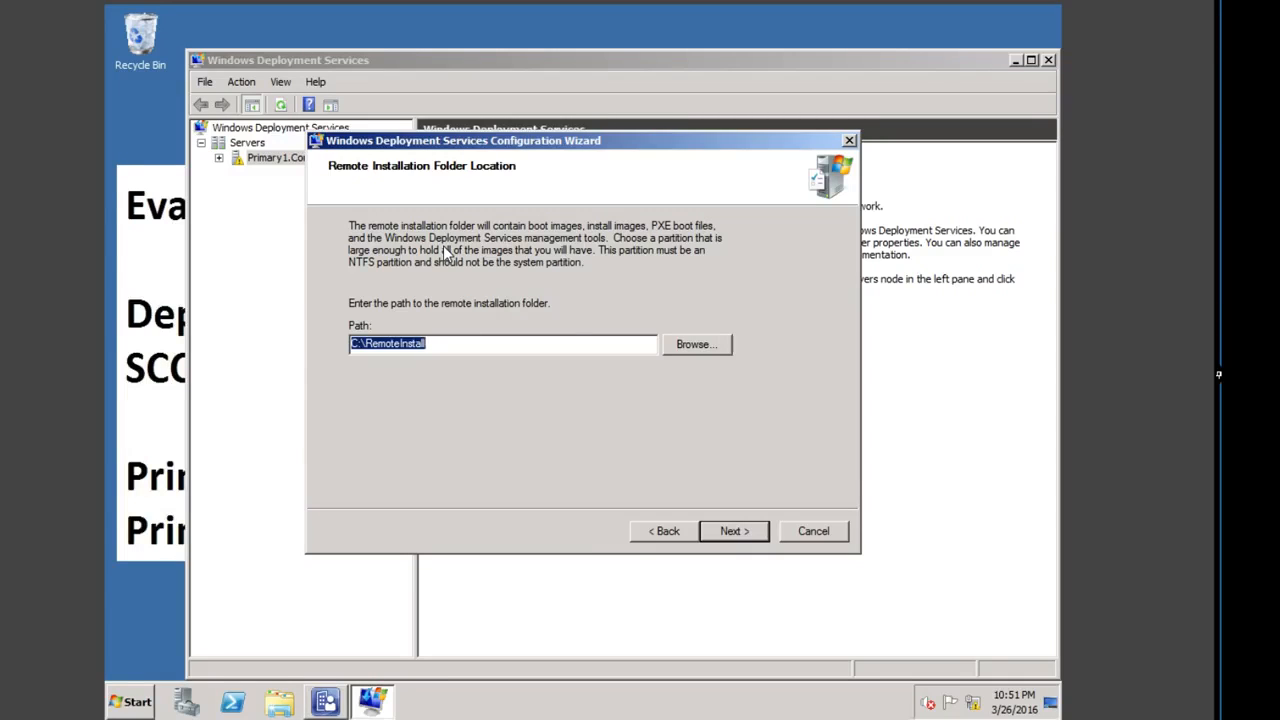
pyautogui.click(735, 531)
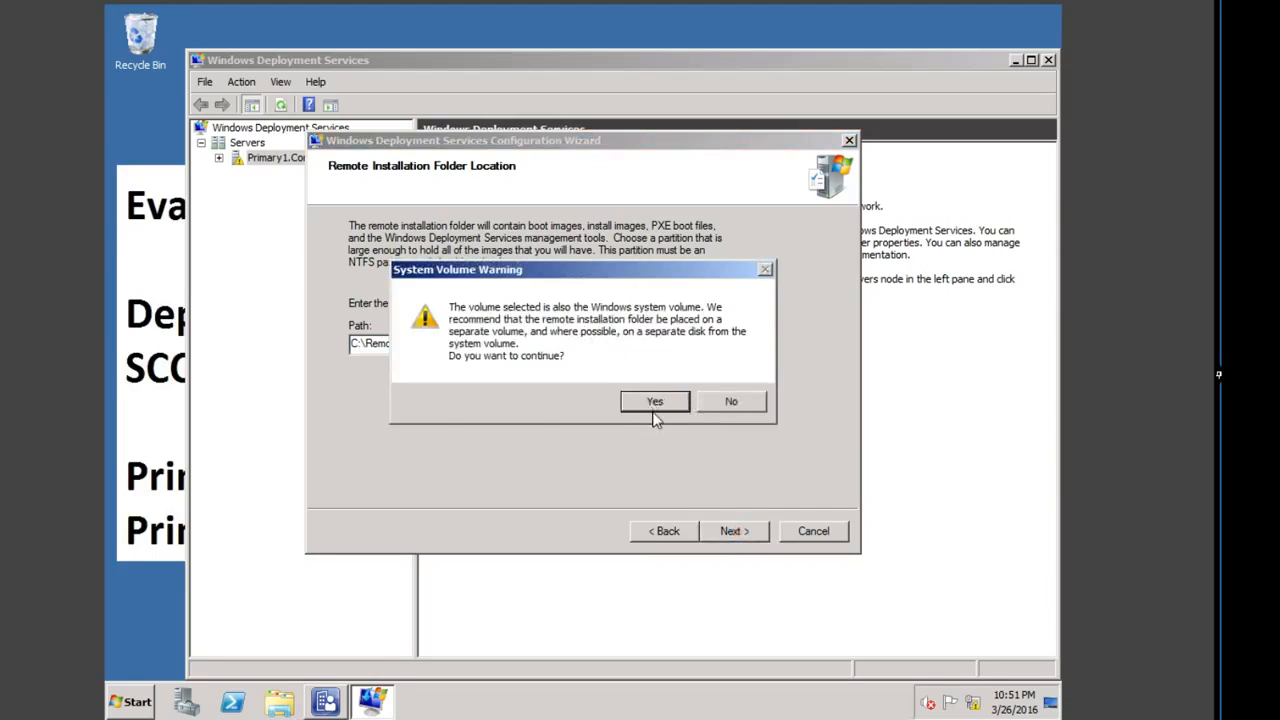
pyautogui.click(652, 403)
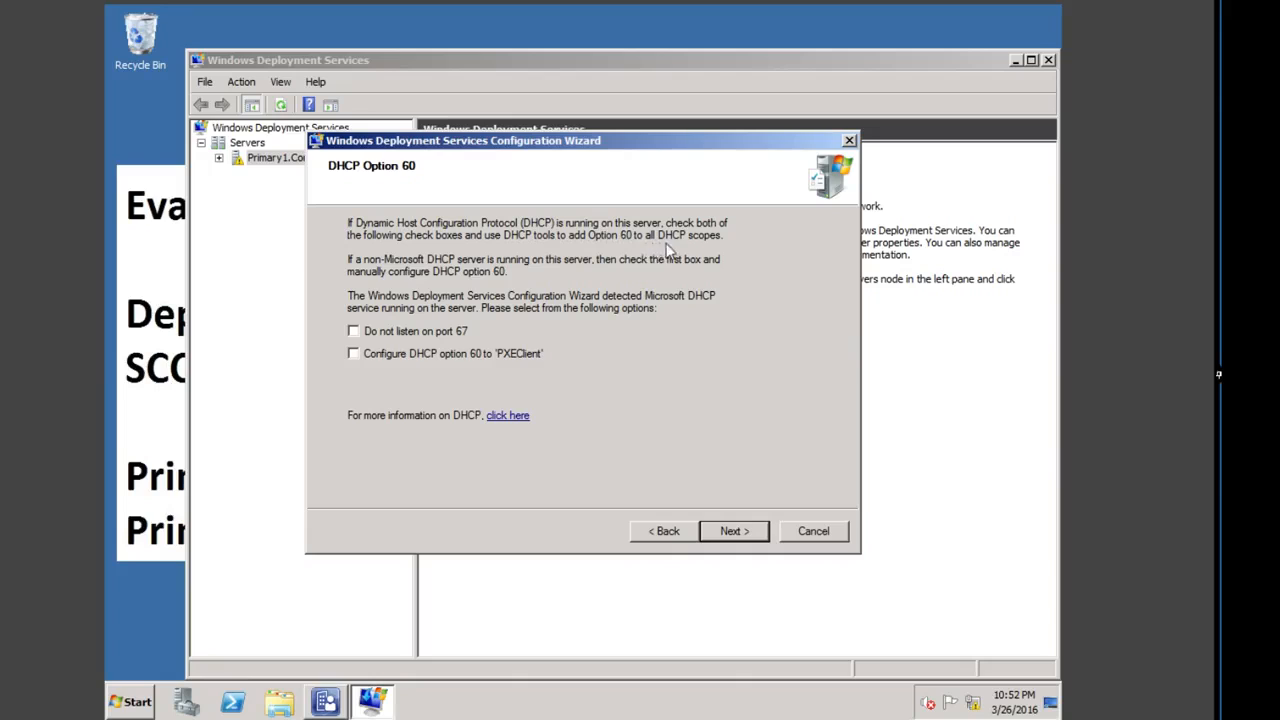
# Step: Set the deployment server not to listen on port 67 and configure DHCP option 60 to 'PXEClient'
pyautogui.click(364, 331)
pyautogui.click(355, 352)
pyautogui.click(735, 532)
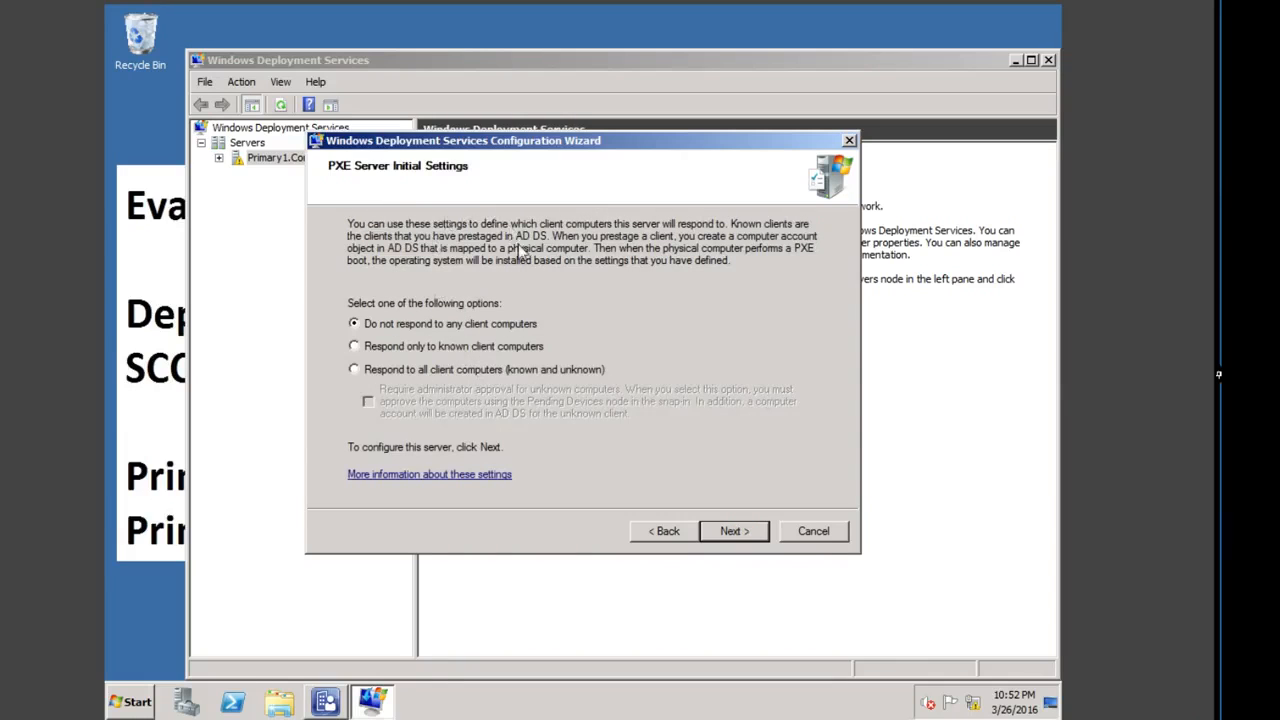
# Step: Set PXE to respond to all client computers (known and unknown), finish the server configuration without adding images, and close the console
pyautogui.click(356, 369)
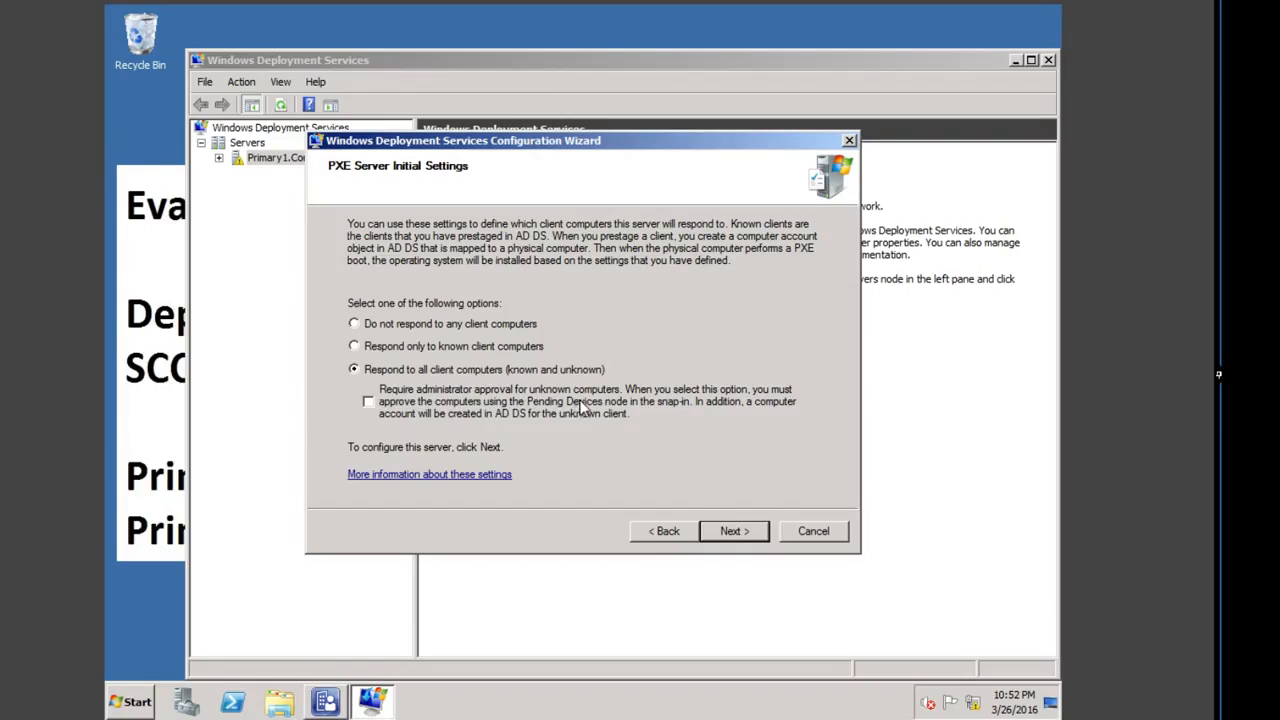
pyautogui.click(735, 531)
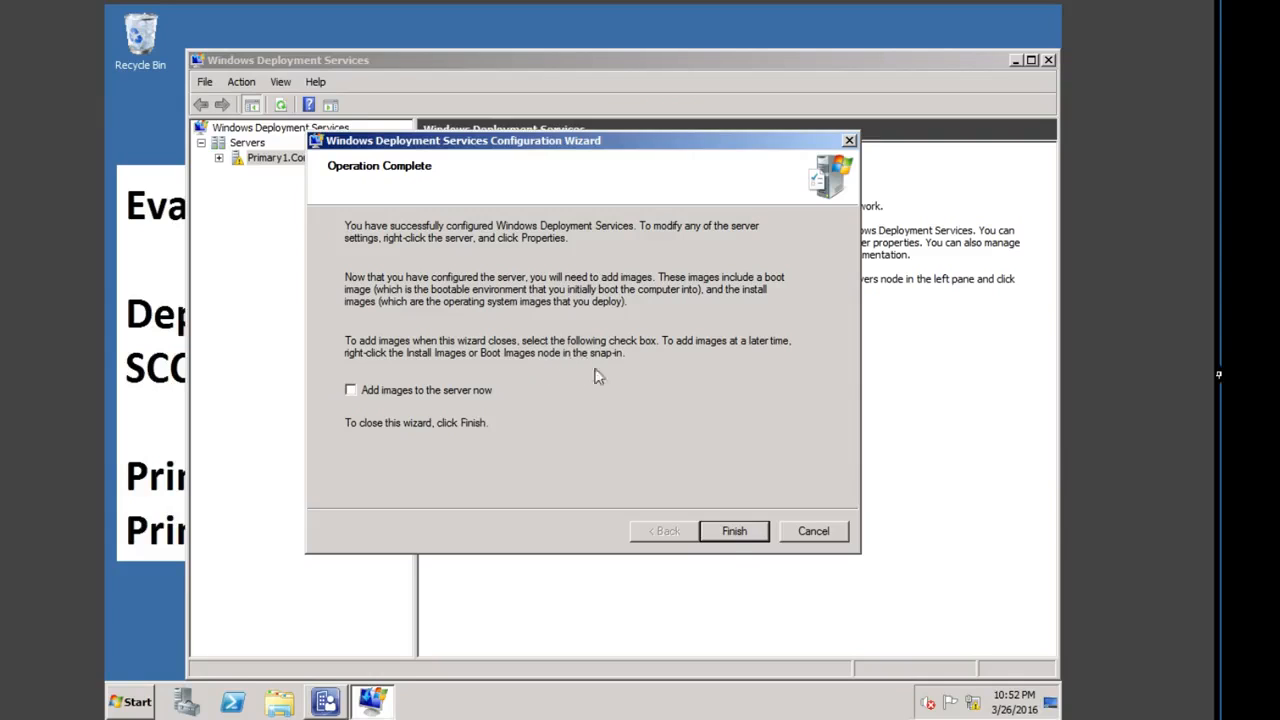
pyautogui.click(729, 531)
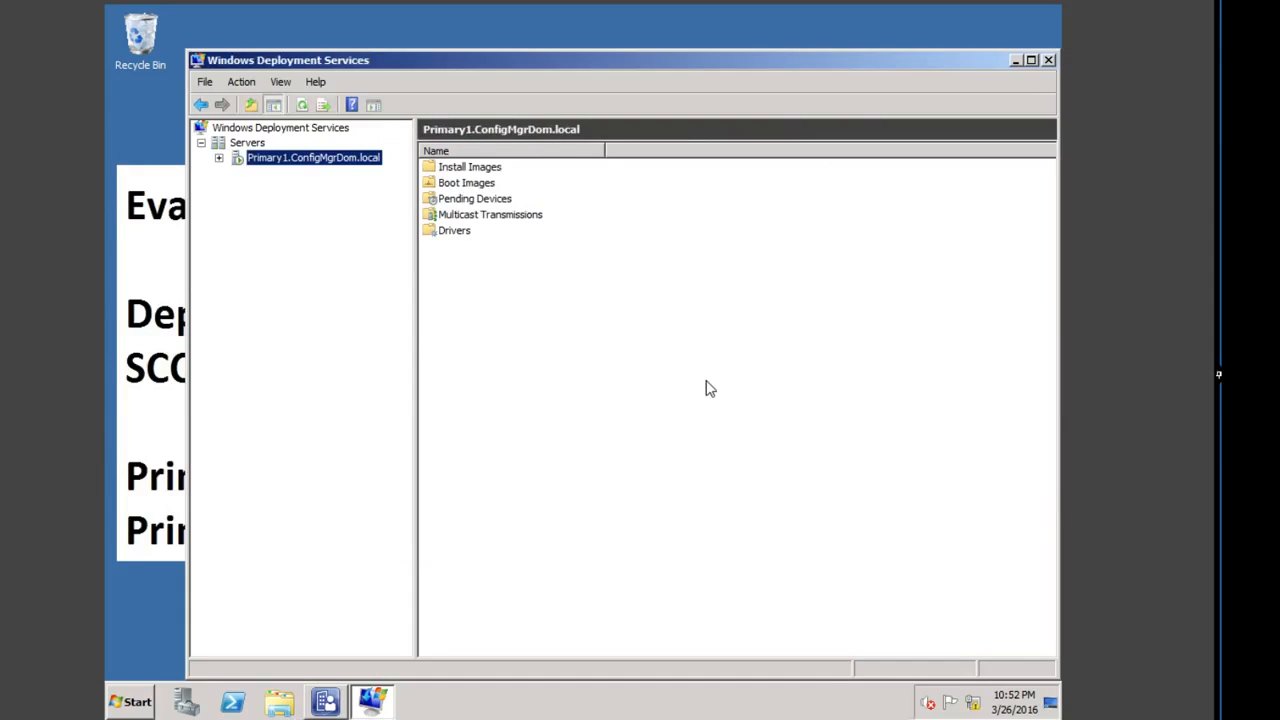
pyautogui.click(1049, 62)
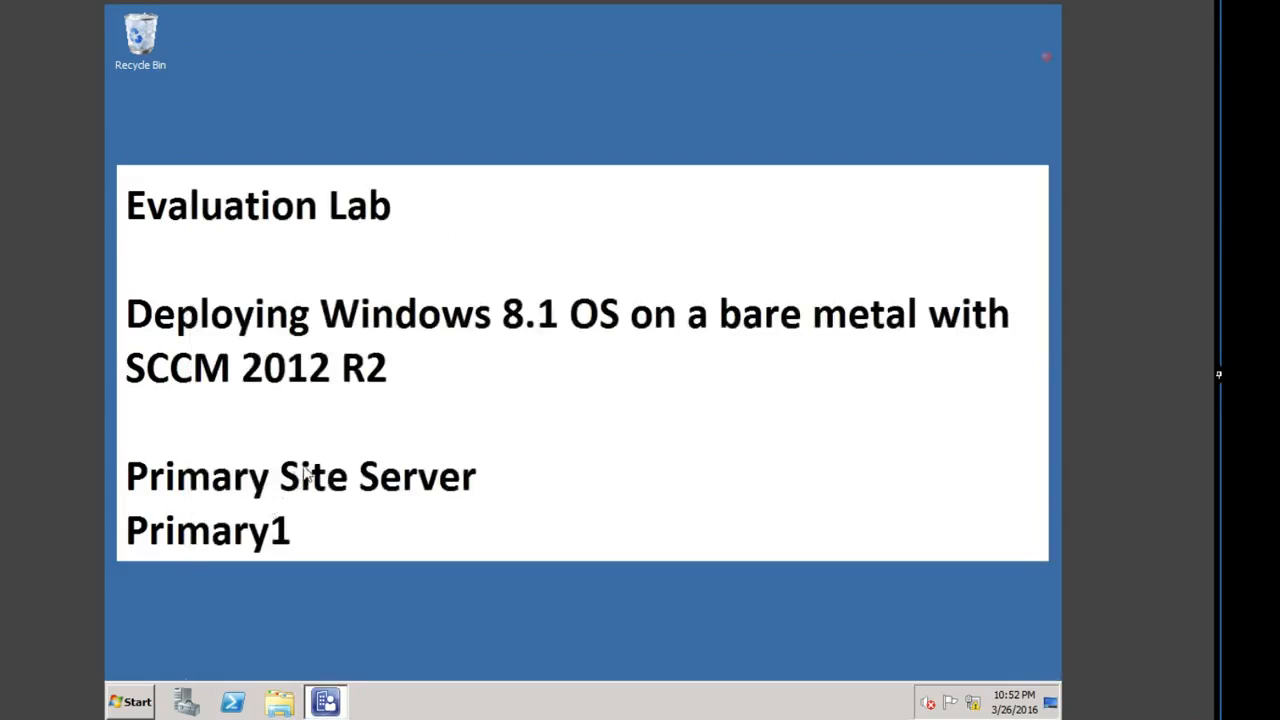
# Step: Switch to the Configuration Manager console and open the Administration workspace
pyautogui.click(336, 702)
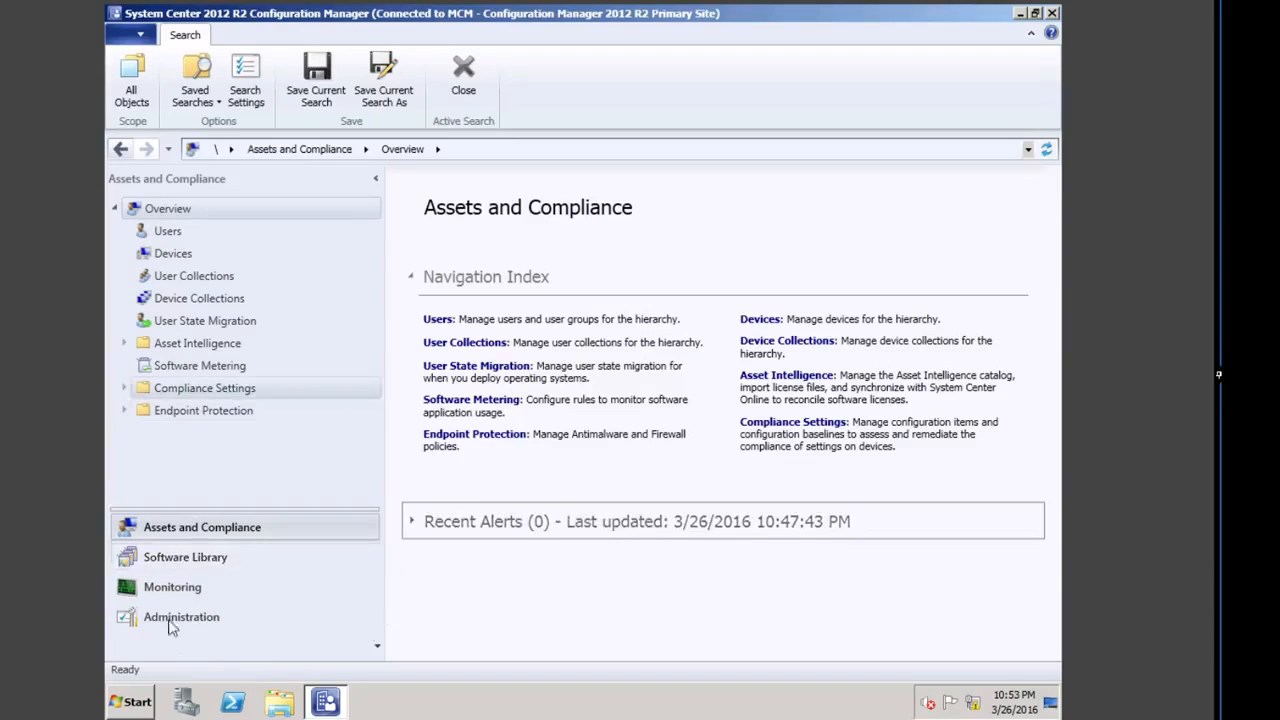
pyautogui.click(200, 621)
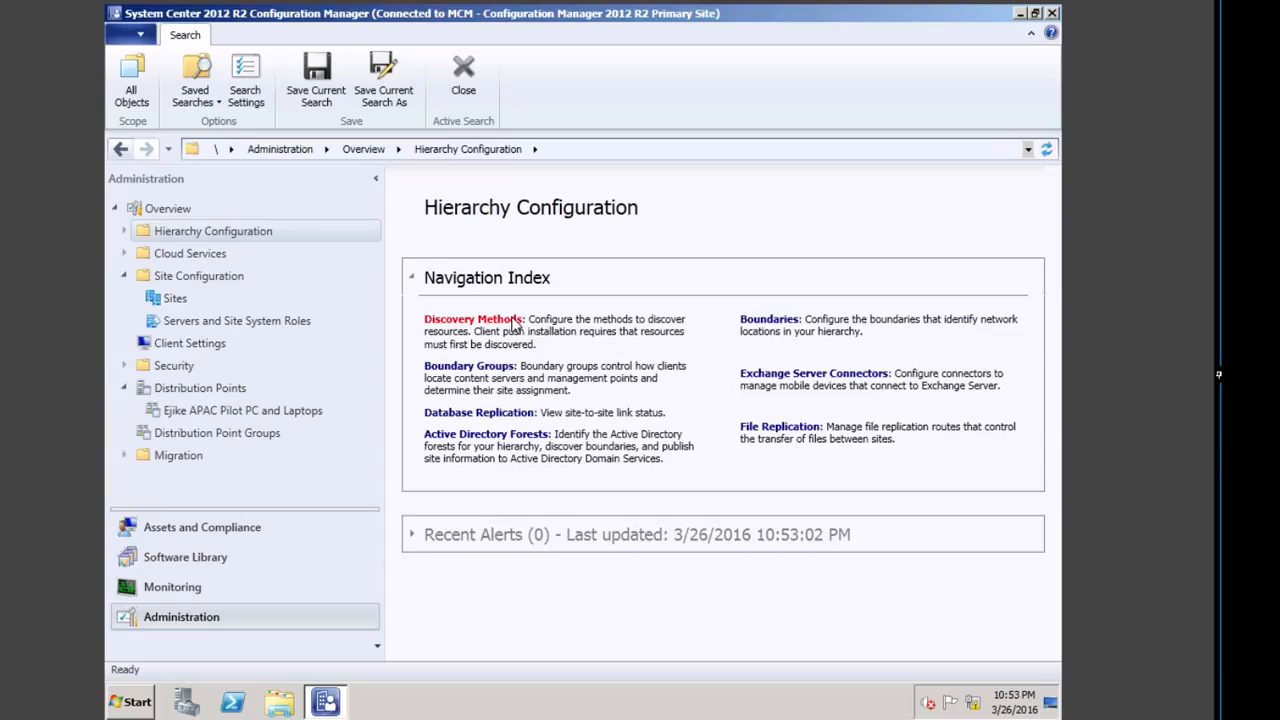
pyautogui.click(172, 298)
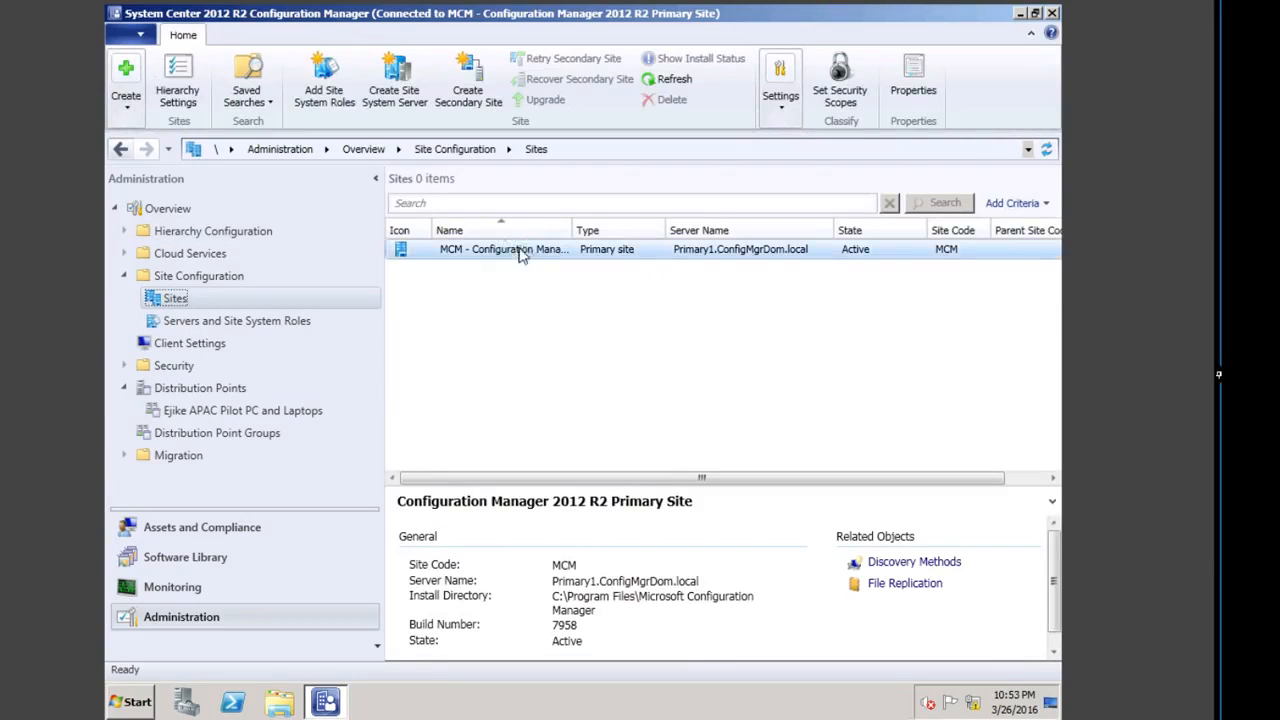
pyautogui.rightClick(524, 253)
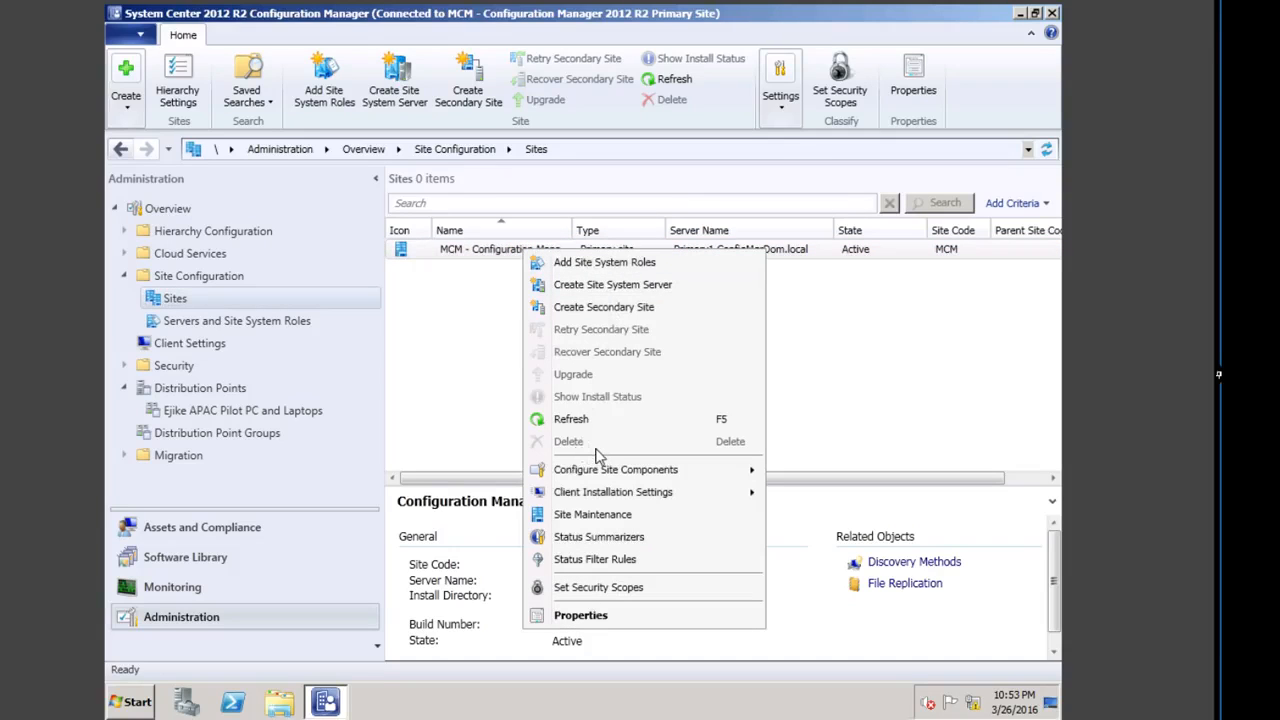
pyautogui.click(478, 277)
# Step: Enable PXE support for clients in the properties of the PRIMARY1.CONFIGMGRDOM.LOCAL distribution point, accepting the required ports
pyautogui.click(504, 252)
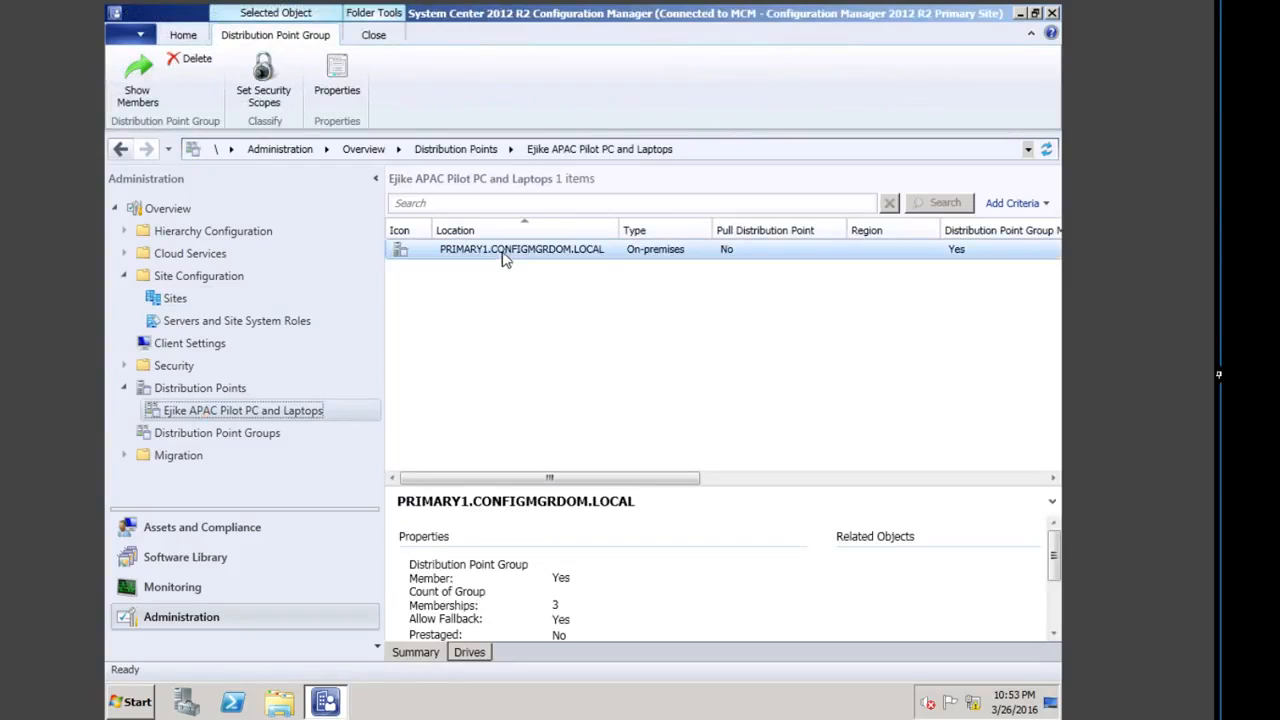
pyautogui.rightClick(507, 256)
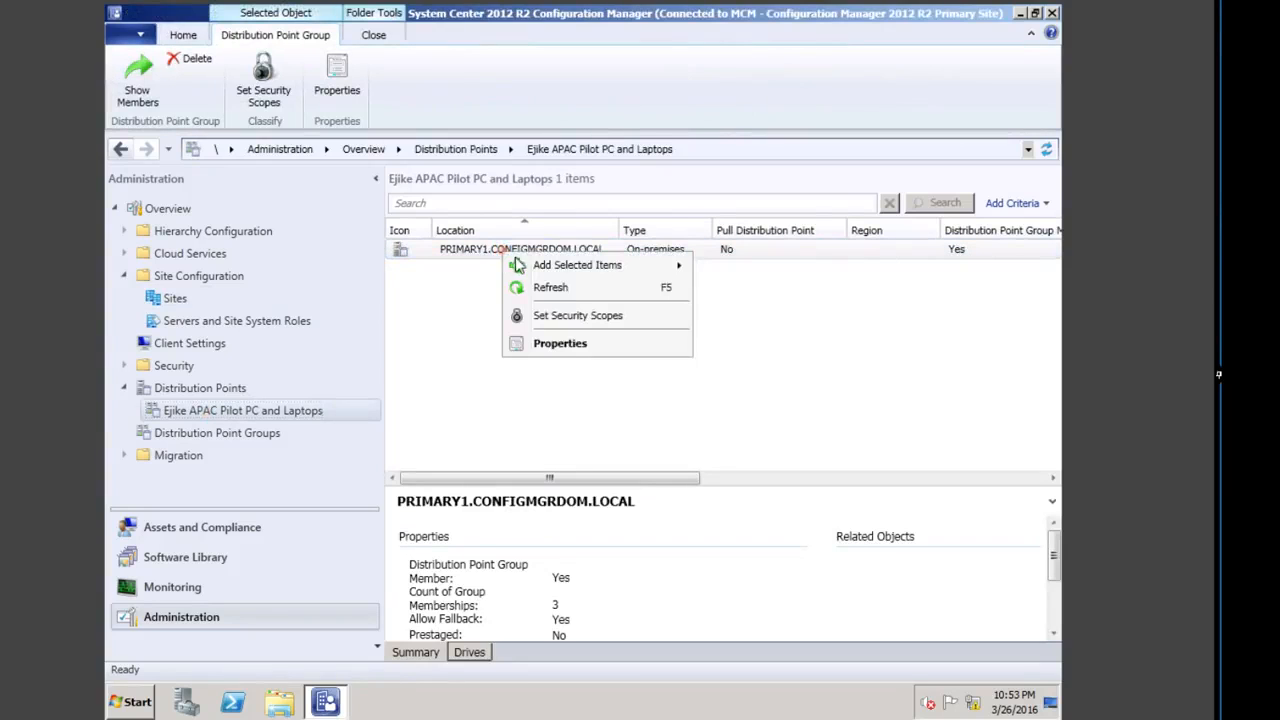
pyautogui.click(565, 340)
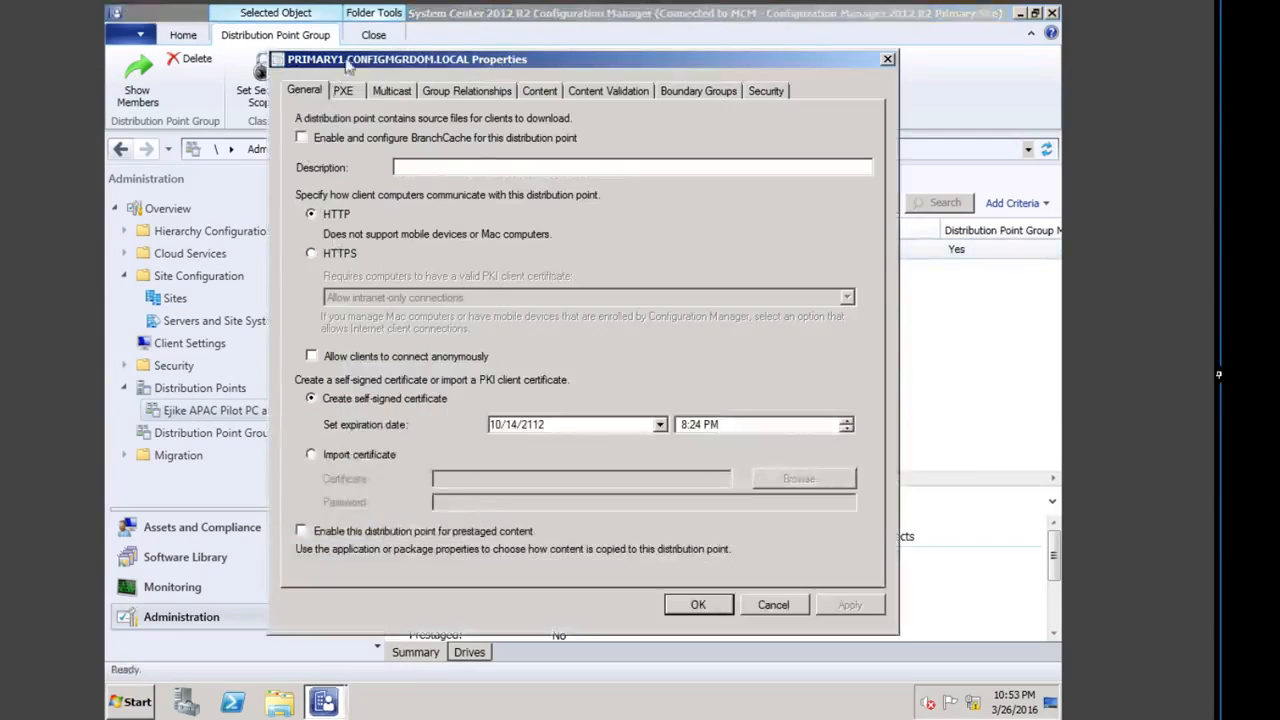
pyautogui.click(345, 91)
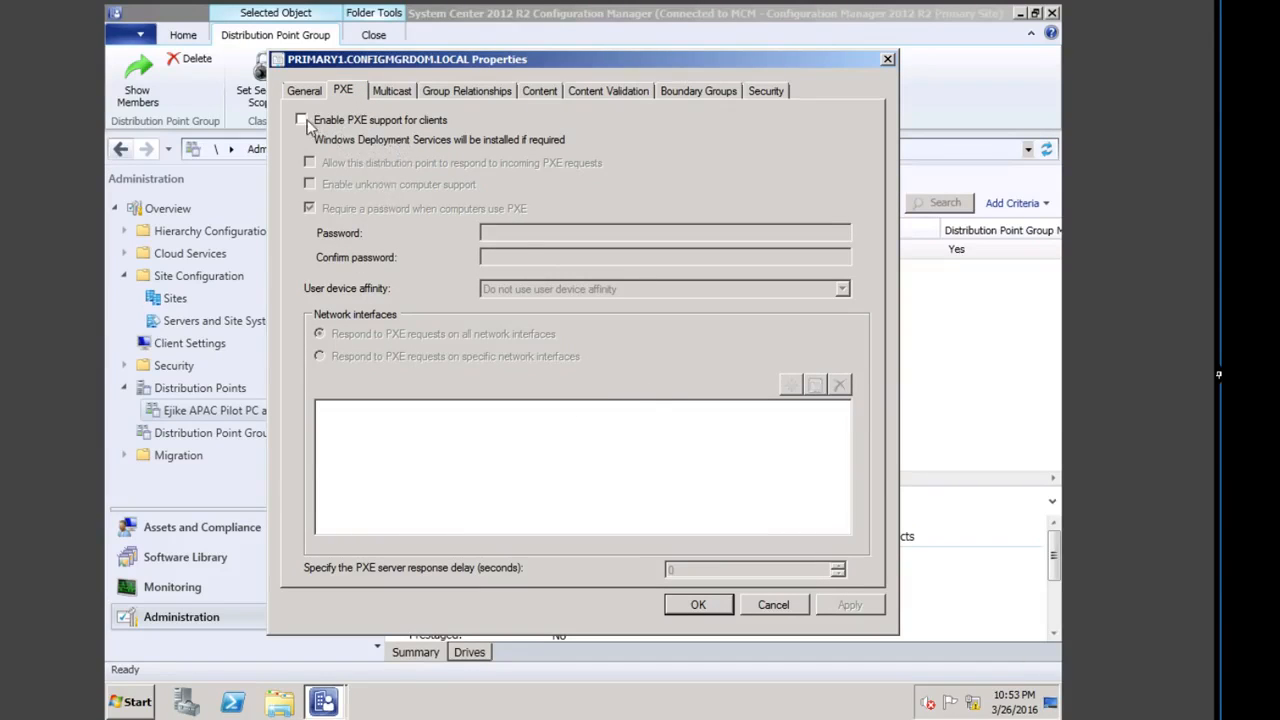
pyautogui.click(400, 119)
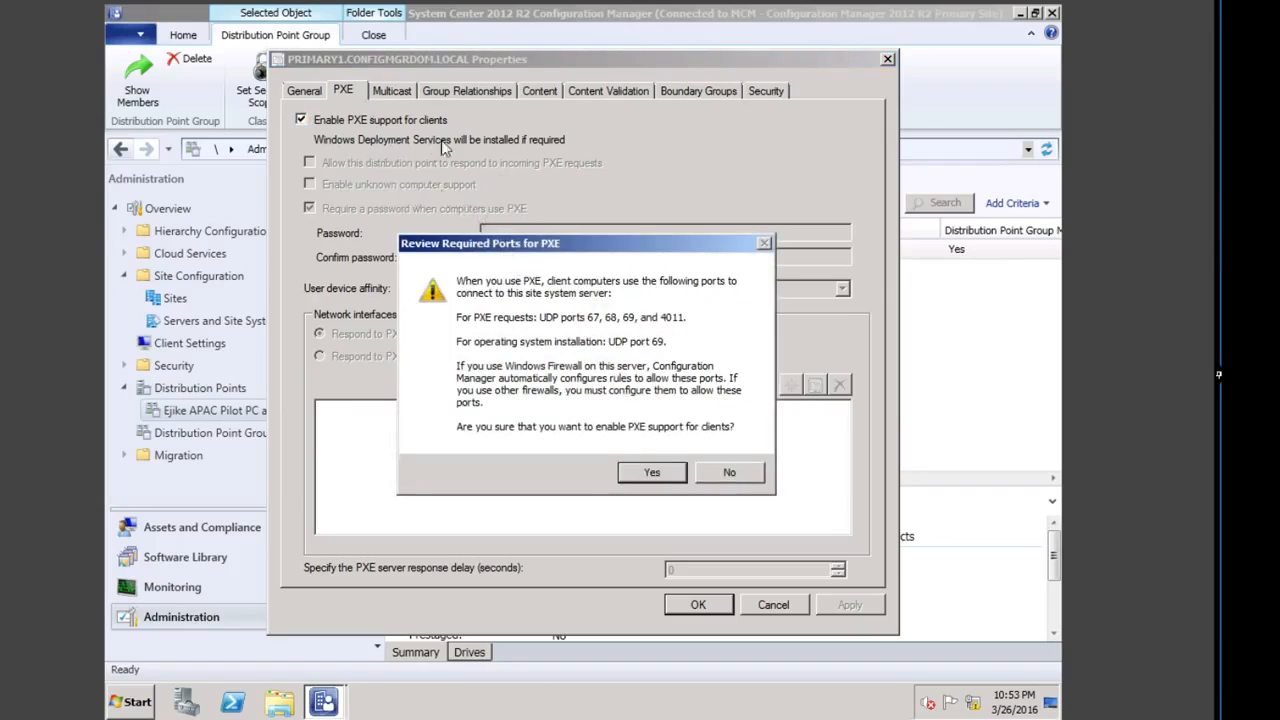
pyautogui.click(650, 472)
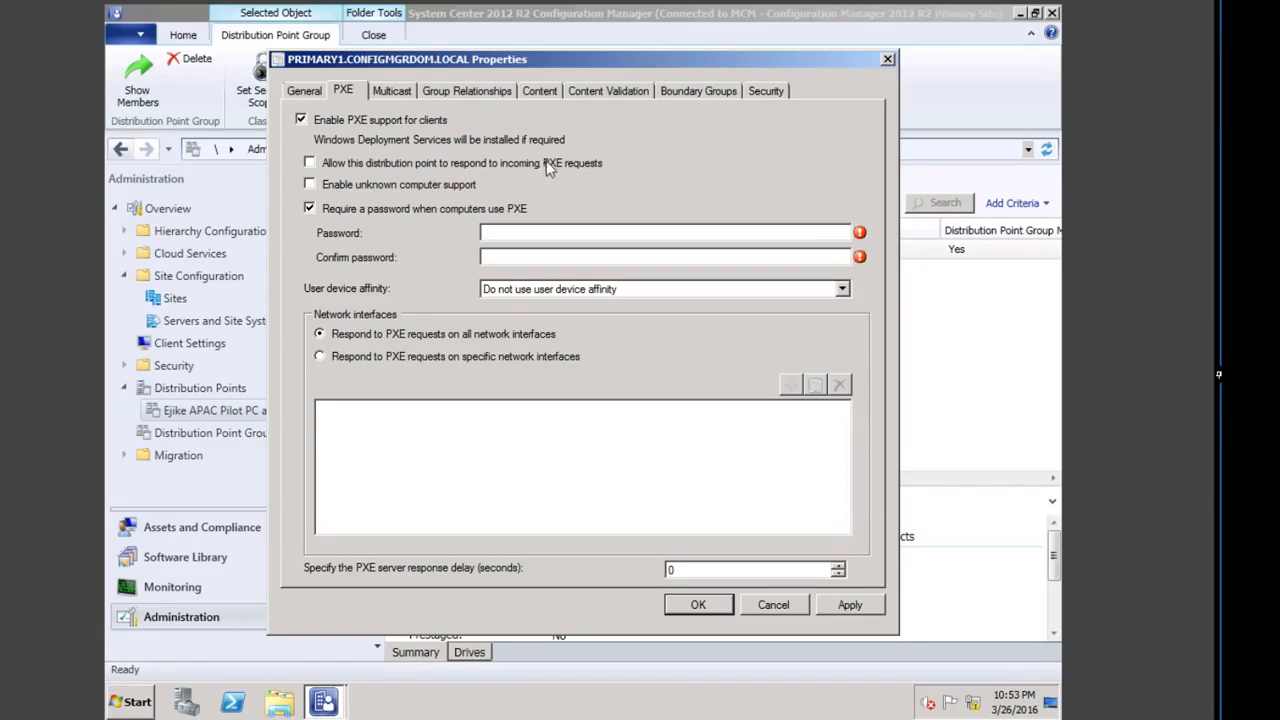
# Step: Allow the distribution point to respond to incoming PXE requests, including from unknown computers, without requiring a password
pyautogui.click(311, 164)
pyautogui.click(315, 186)
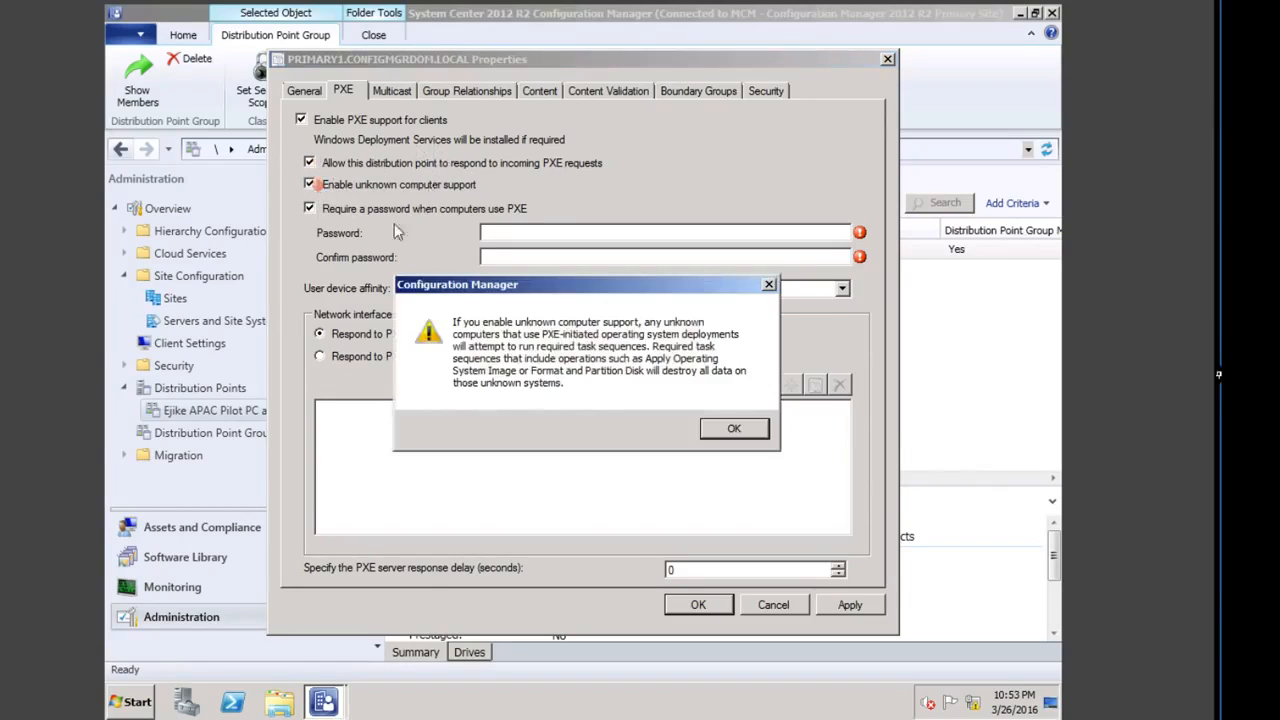
pyautogui.click(720, 426)
pyautogui.click(309, 208)
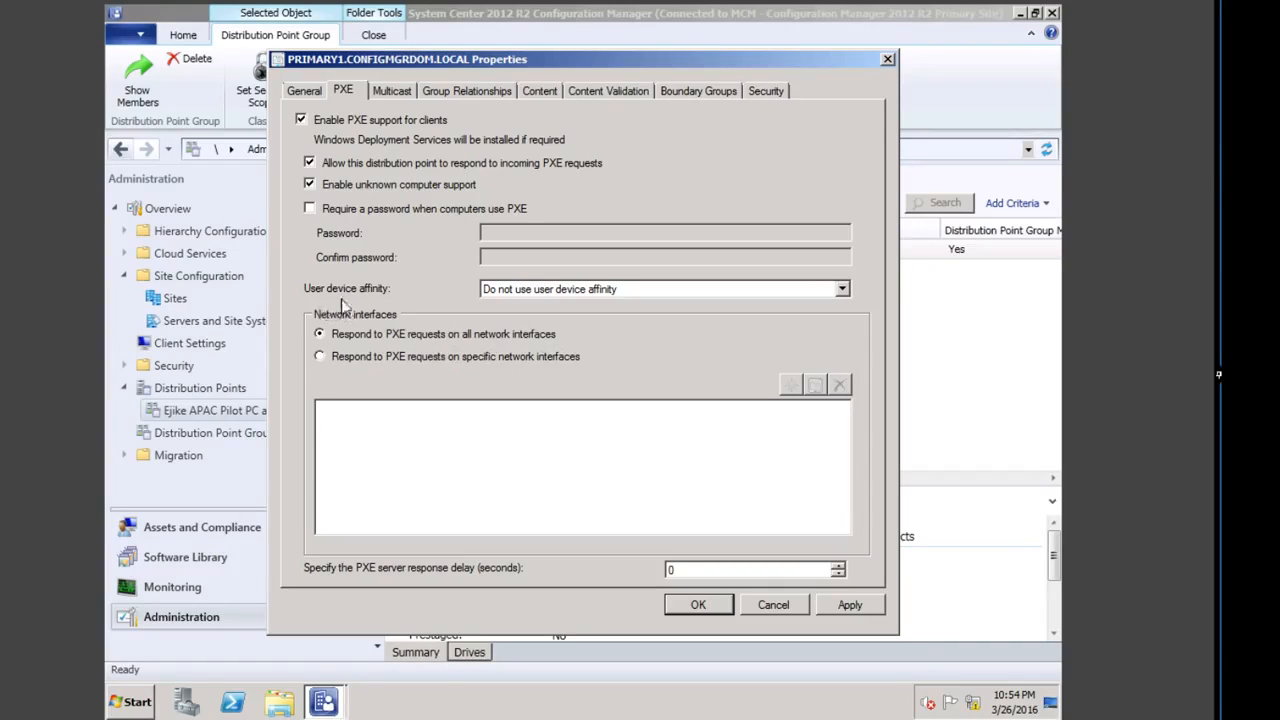
# Step: Set the distribution point's user device affinity to "Allow user device affinity with automatic approval" and save its properties
pyautogui.click(841, 288)
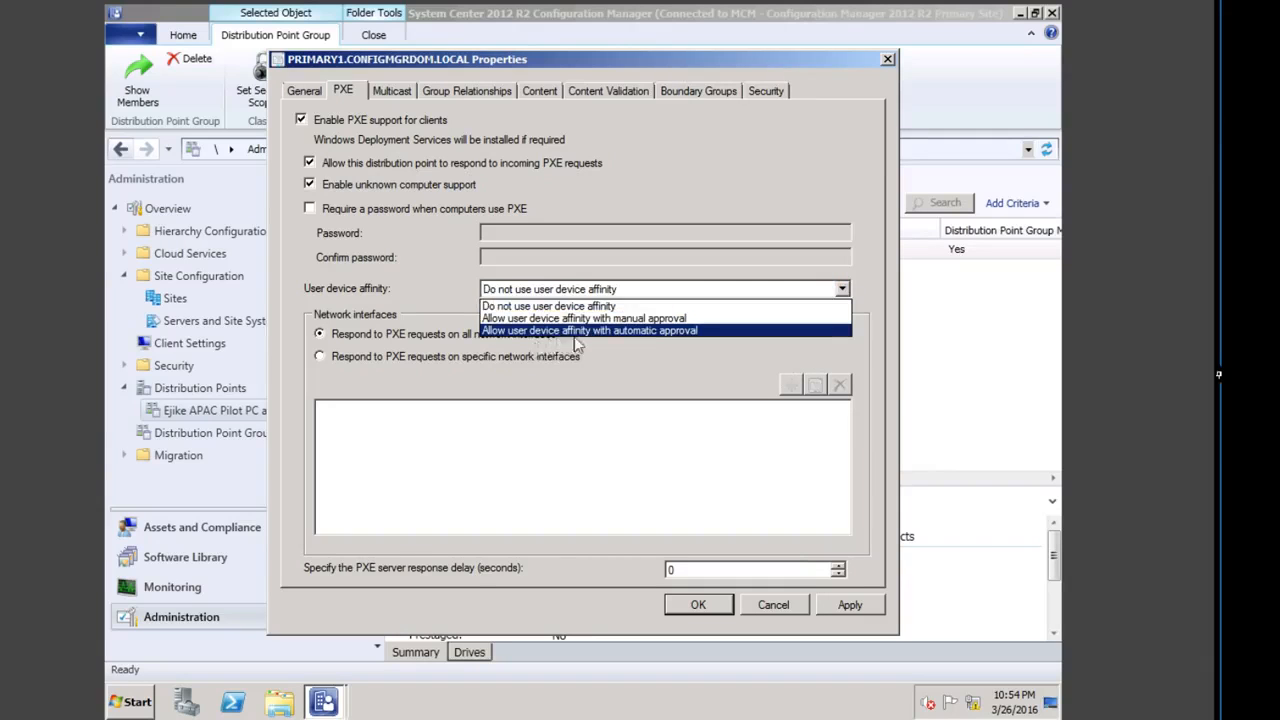
pyautogui.click(521, 331)
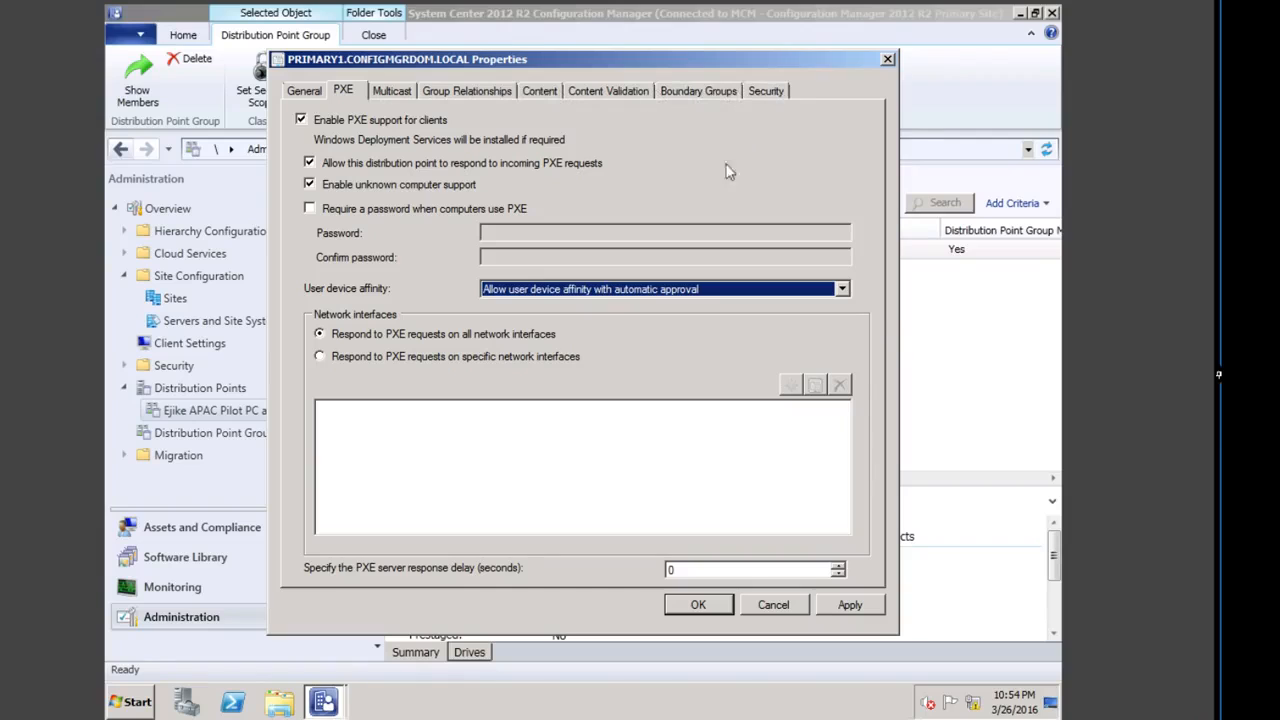
pyautogui.click(699, 605)
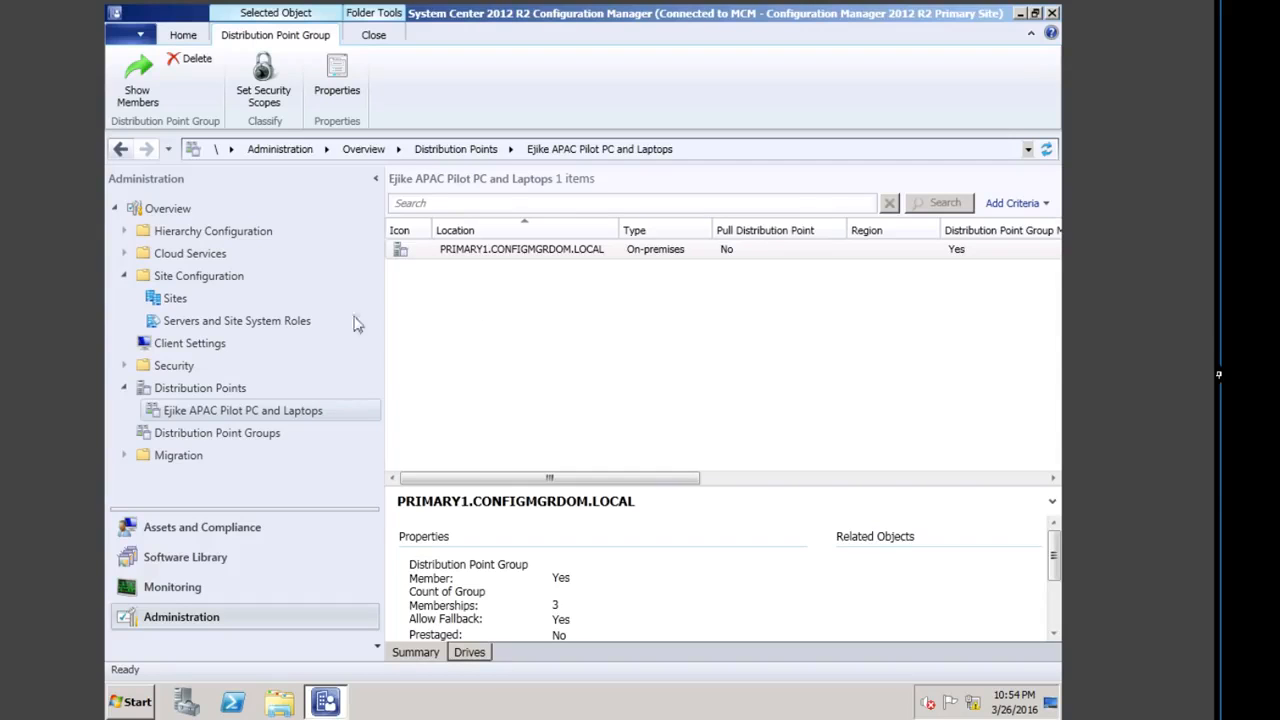
# Step: Open the properties of Boot image (x64) from the operating system boot images in the Software Library workspace
pyautogui.click(185, 557)
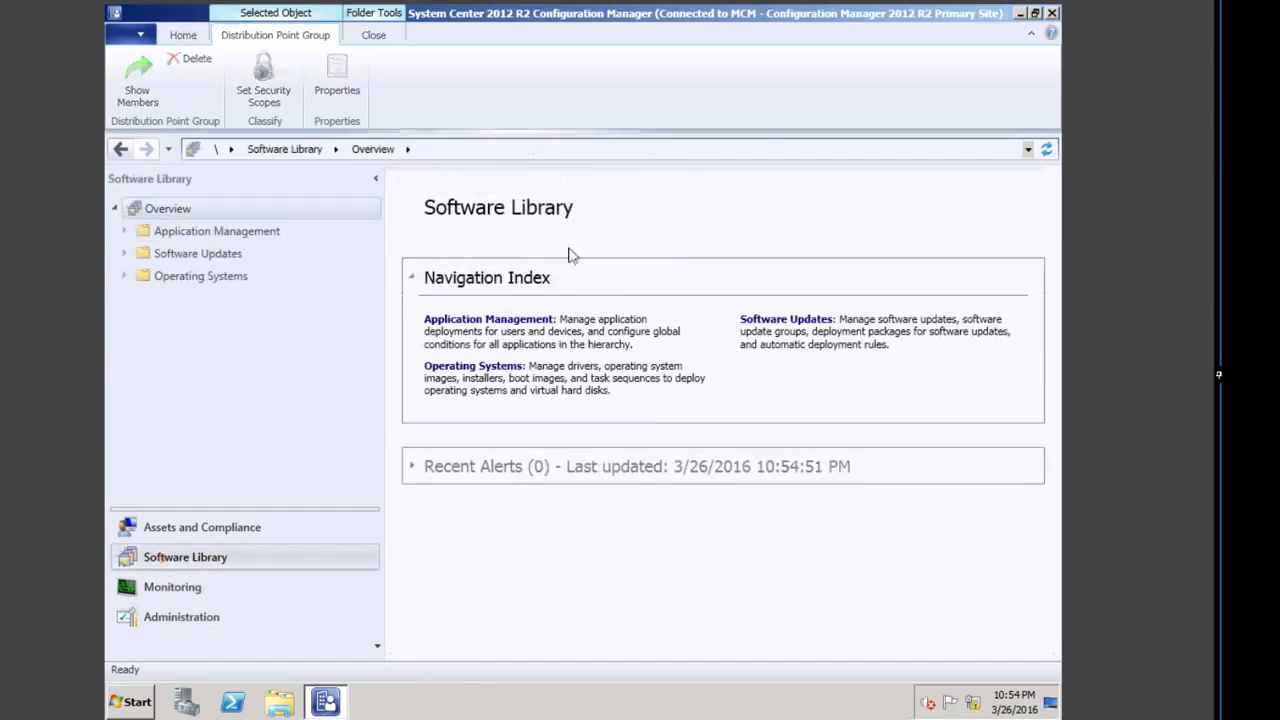
pyautogui.click(496, 365)
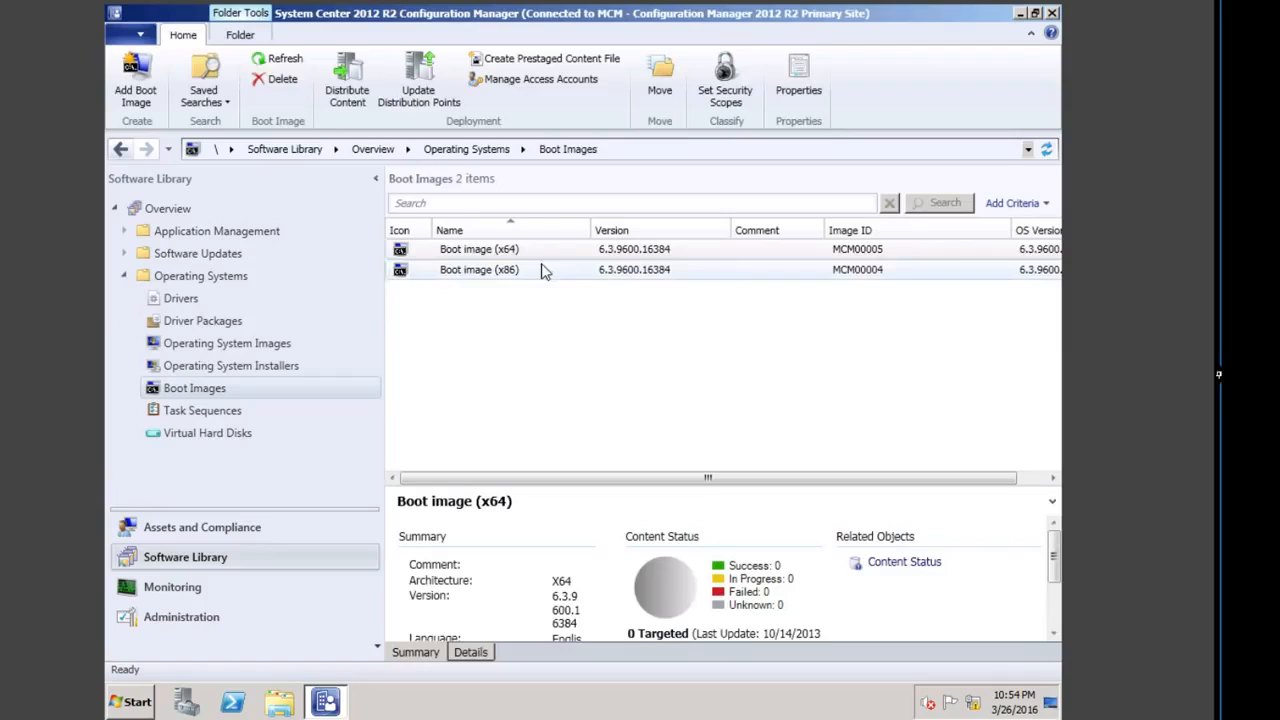
pyautogui.click(478, 252)
pyautogui.rightClick(478, 253)
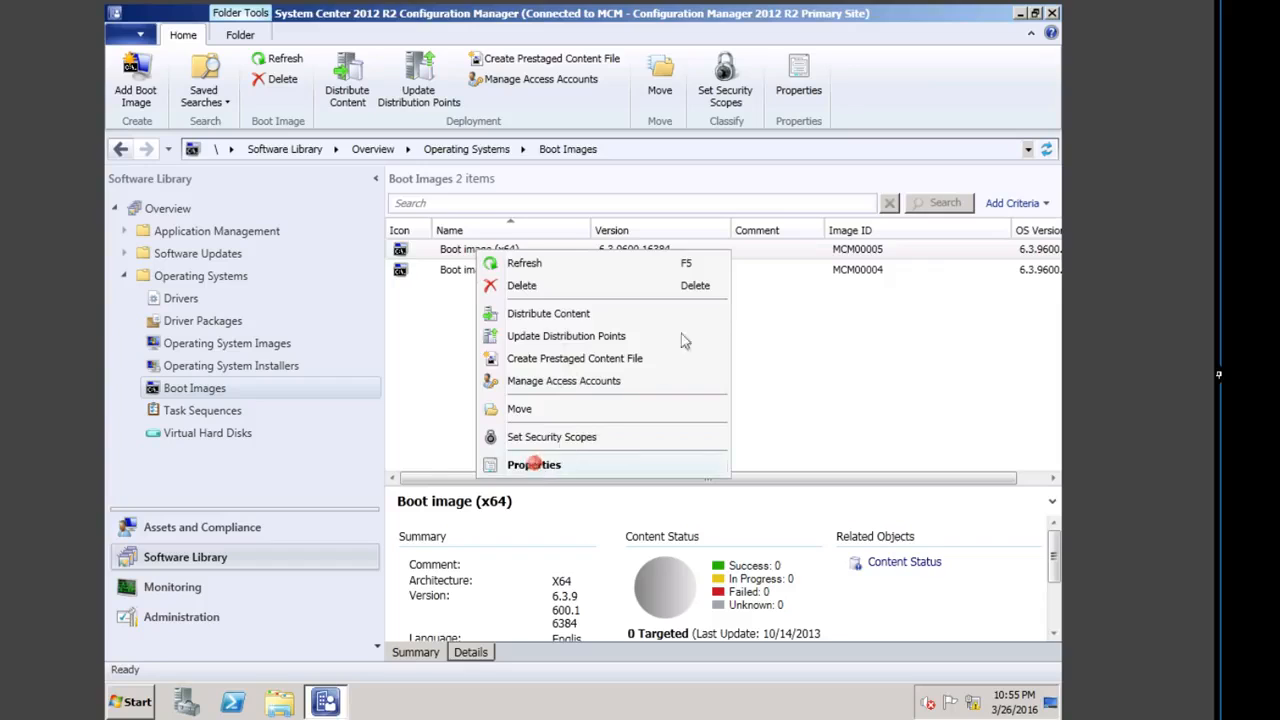
pyautogui.click(535, 465)
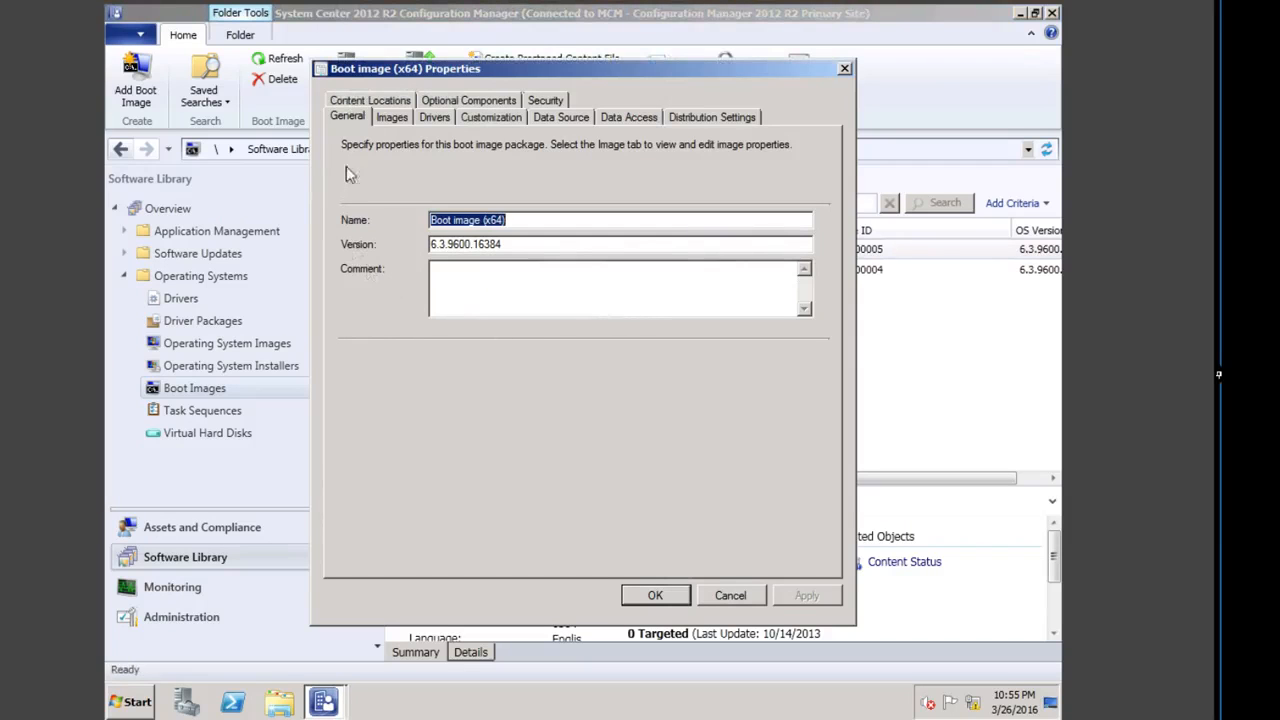
# Step: Enable command support (testing only) and turn on a custom Windows PE background image for the x64 boot image
pyautogui.click(487, 117)
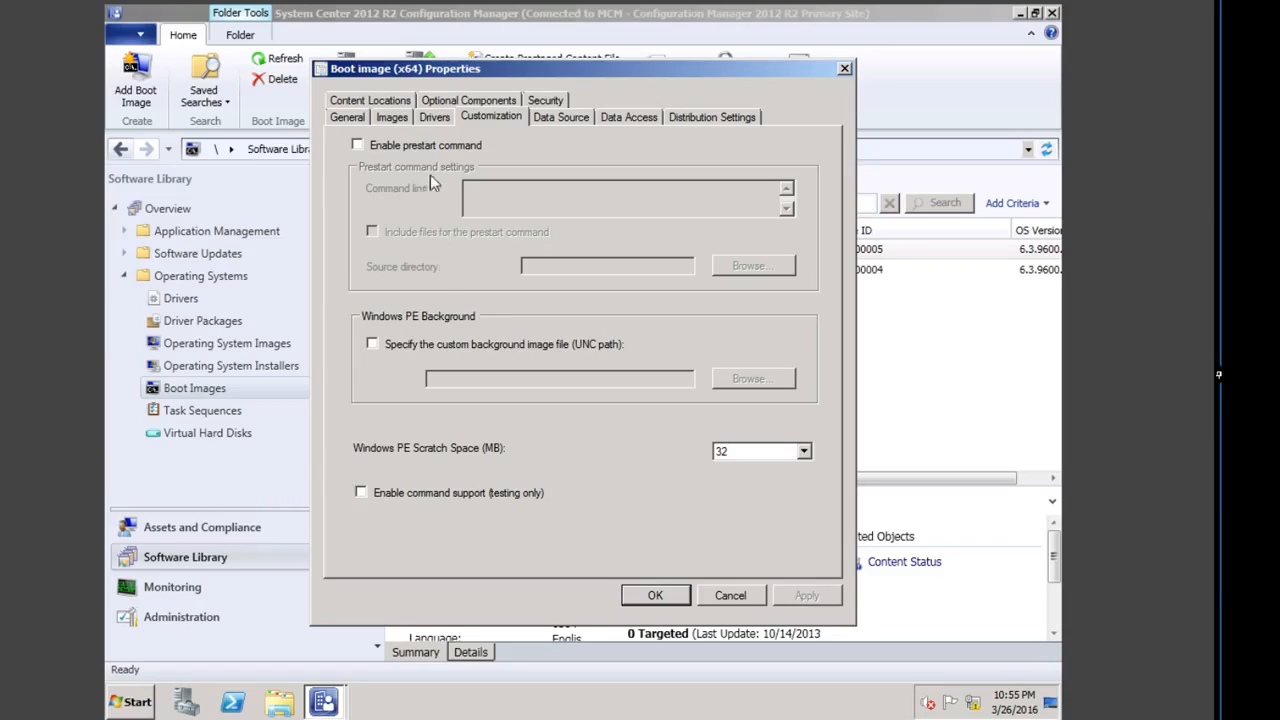
pyautogui.click(362, 493)
pyautogui.click(372, 344)
# Step: Try to choose the custom image bitmap from the local C:\Lab Files folder as the Windows PE background
pyautogui.click(751, 378)
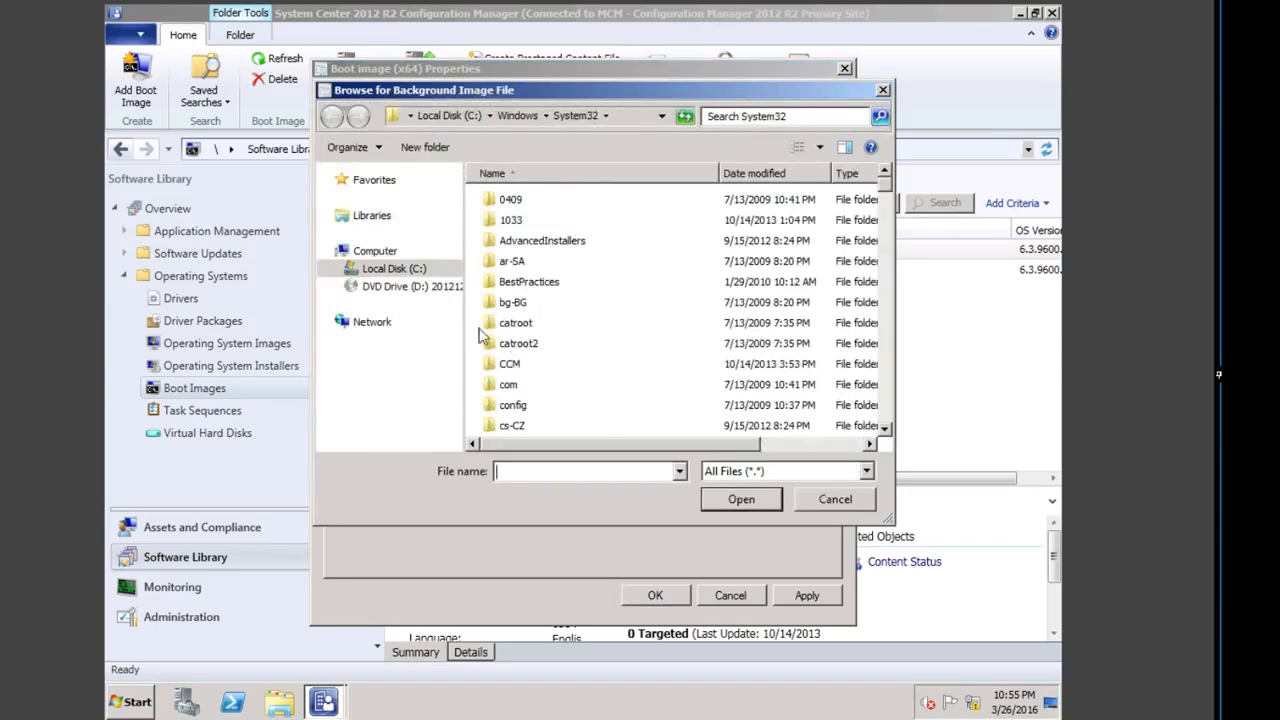
pyautogui.click(449, 116)
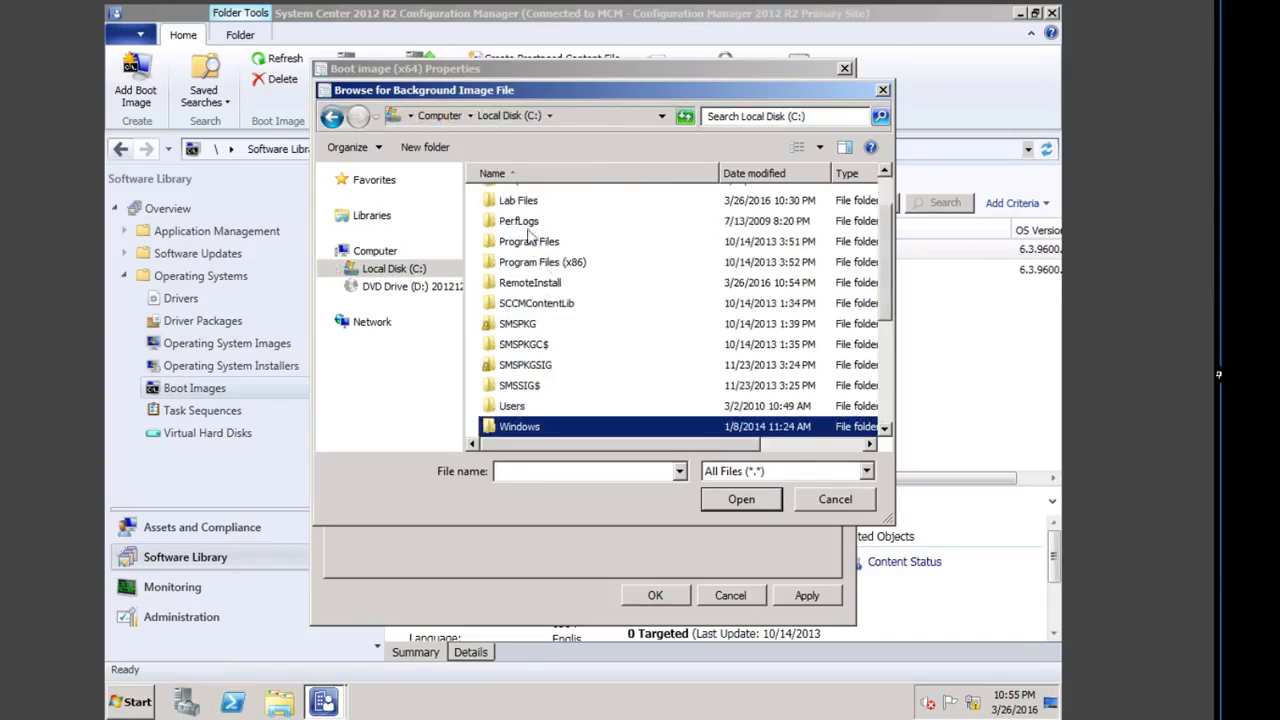
pyautogui.doubleClick(528, 205)
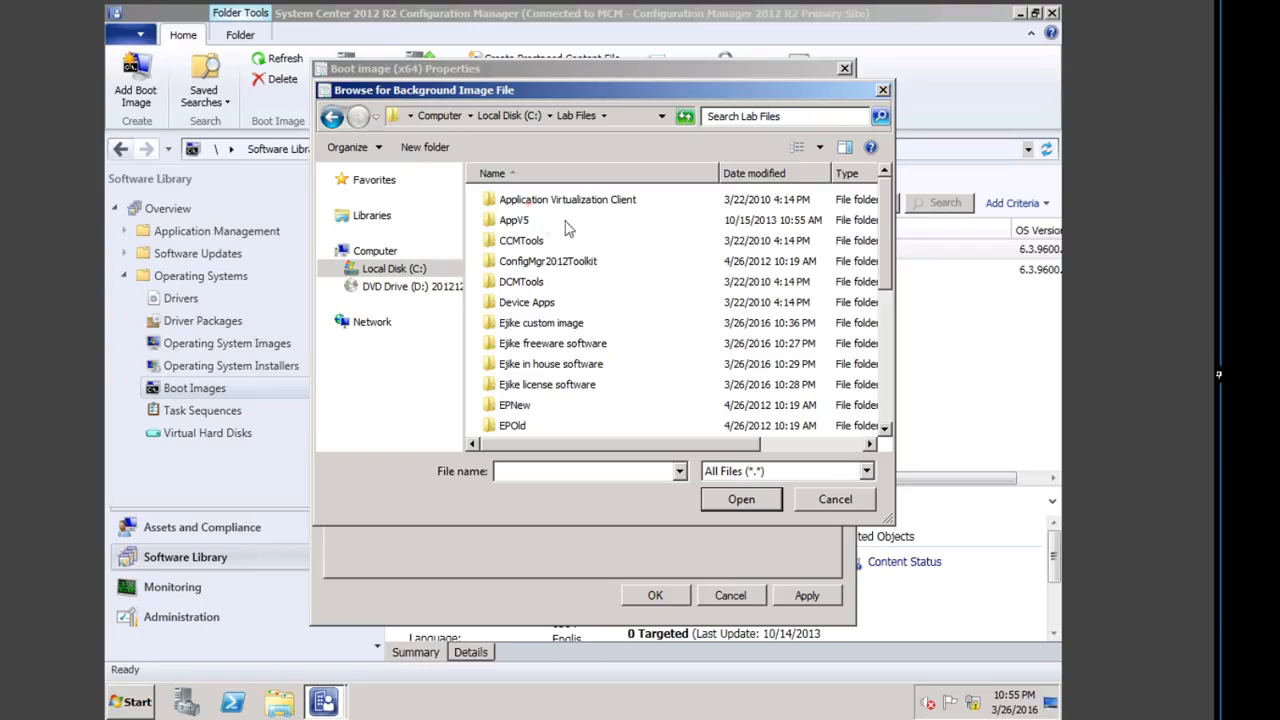
pyautogui.doubleClick(550, 322)
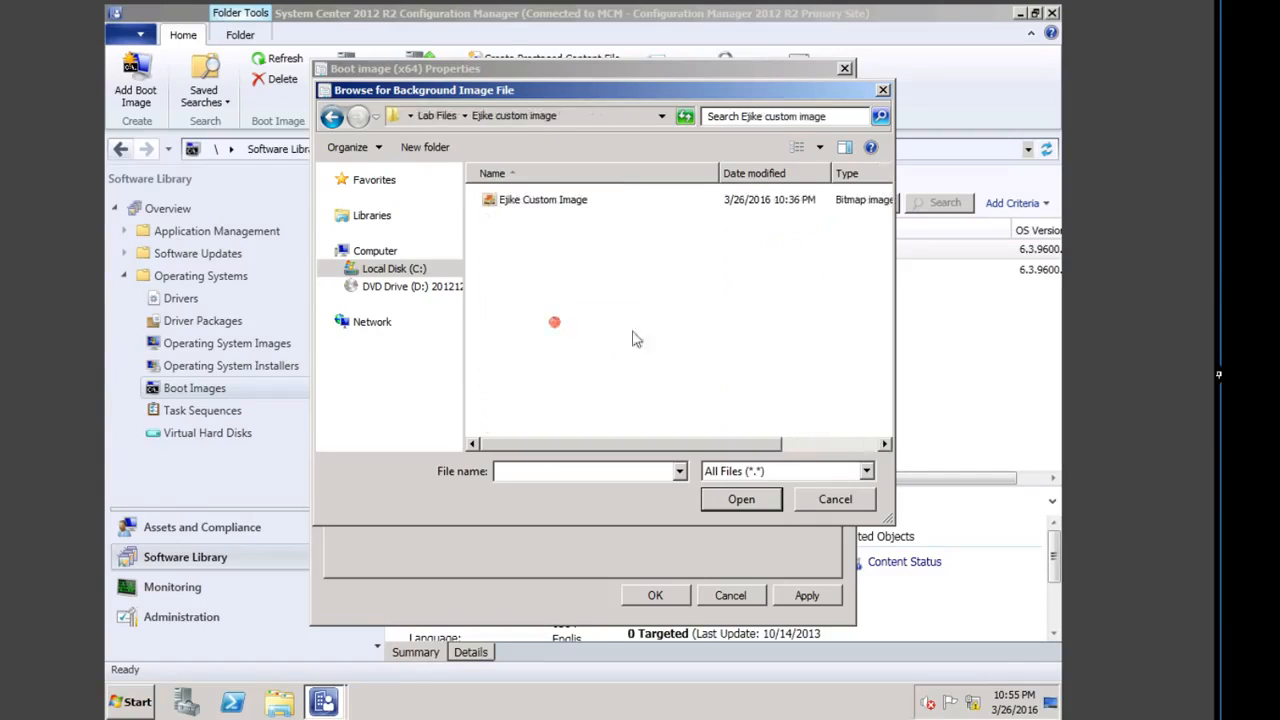
pyautogui.doubleClick(543, 203)
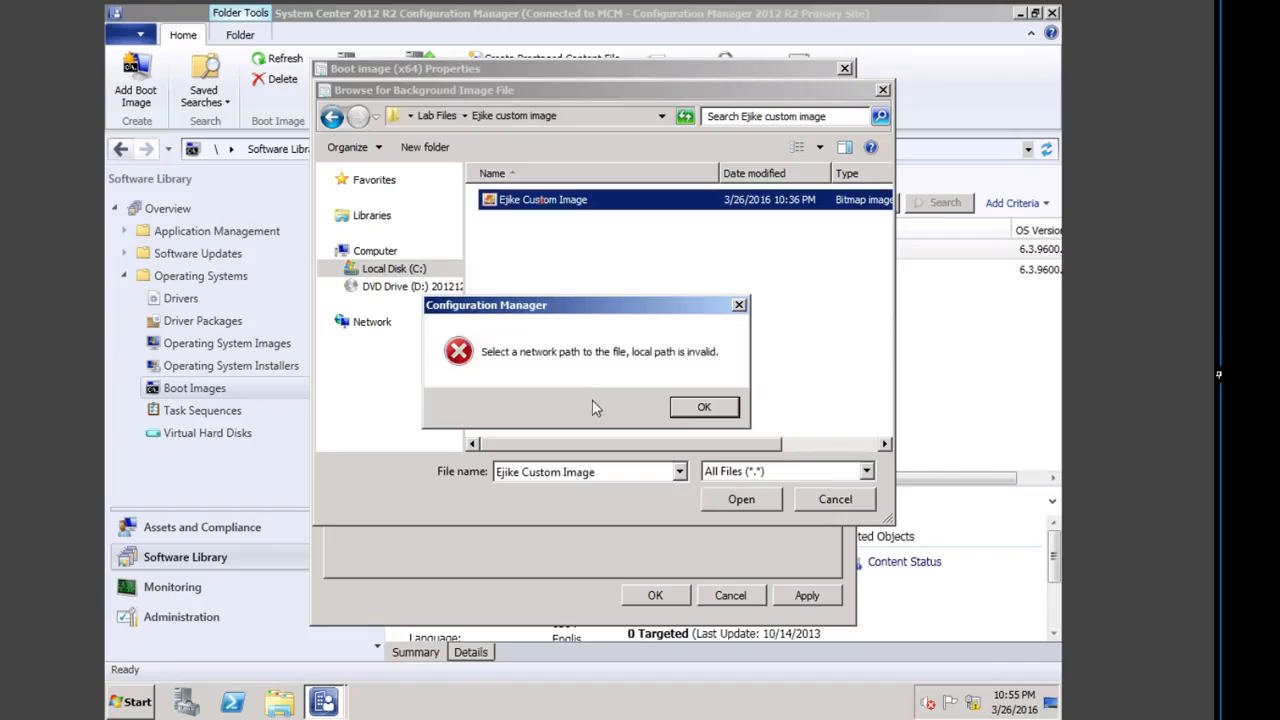
pyautogui.click(705, 410)
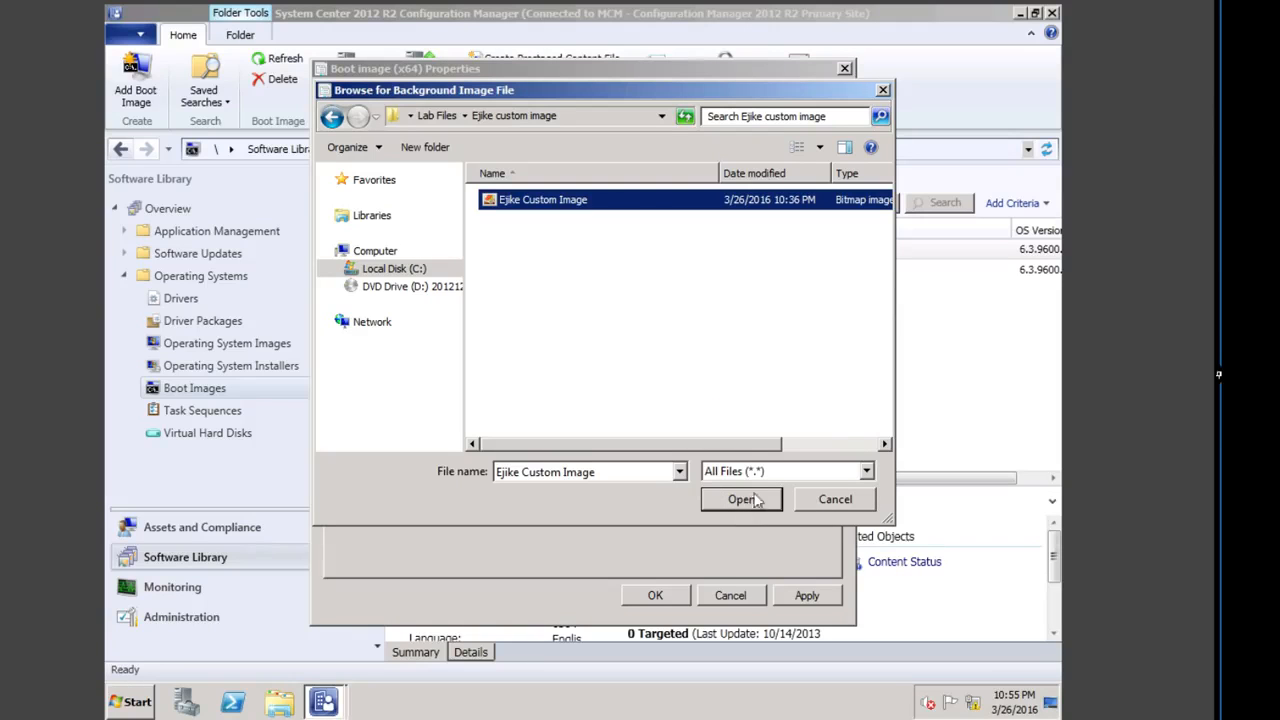
pyautogui.click(833, 499)
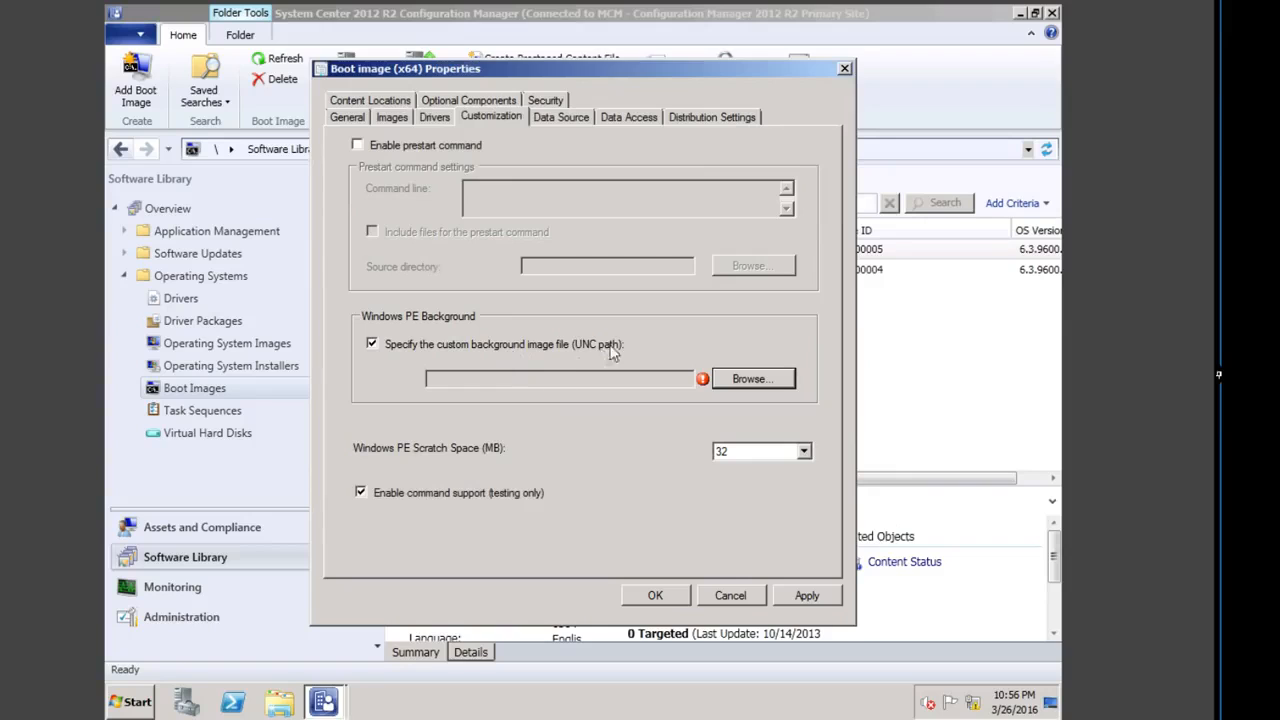
# Step: Set the Windows PE background to the bitmap in the custom image folder of the network share \\PRIMARY1\Lab Files
pyautogui.click(738, 379)
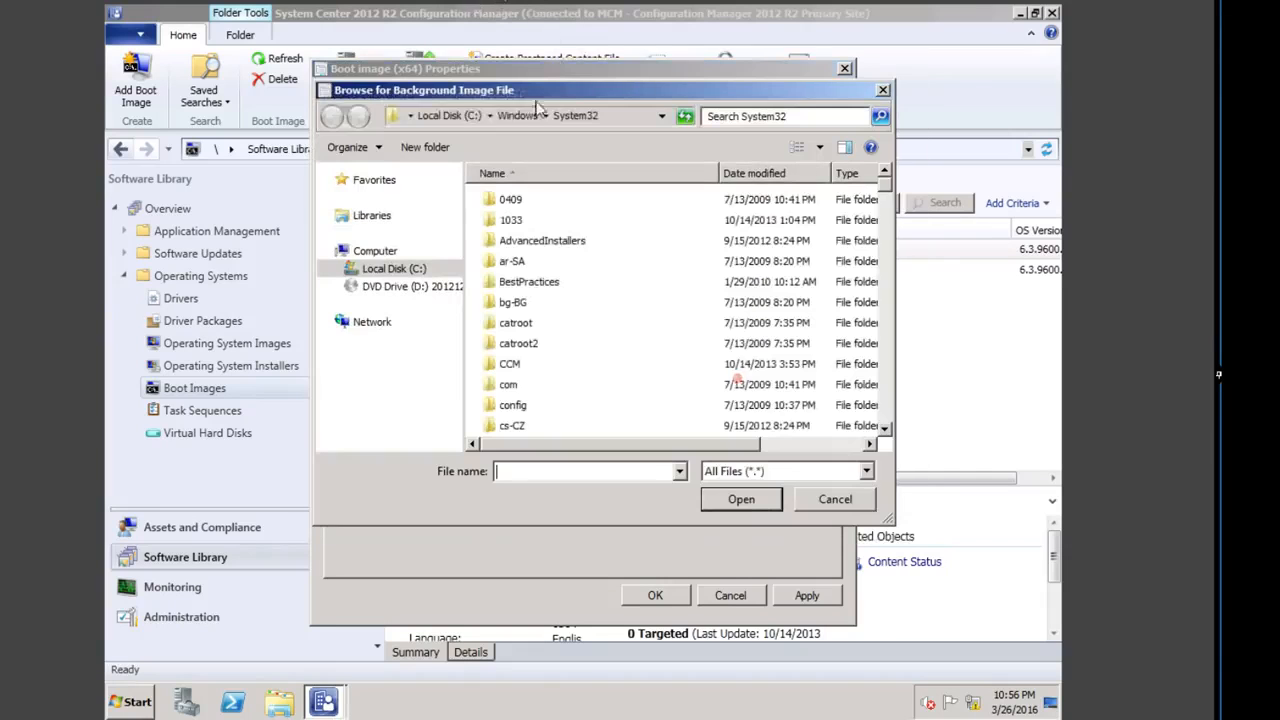
pyautogui.click(624, 119)
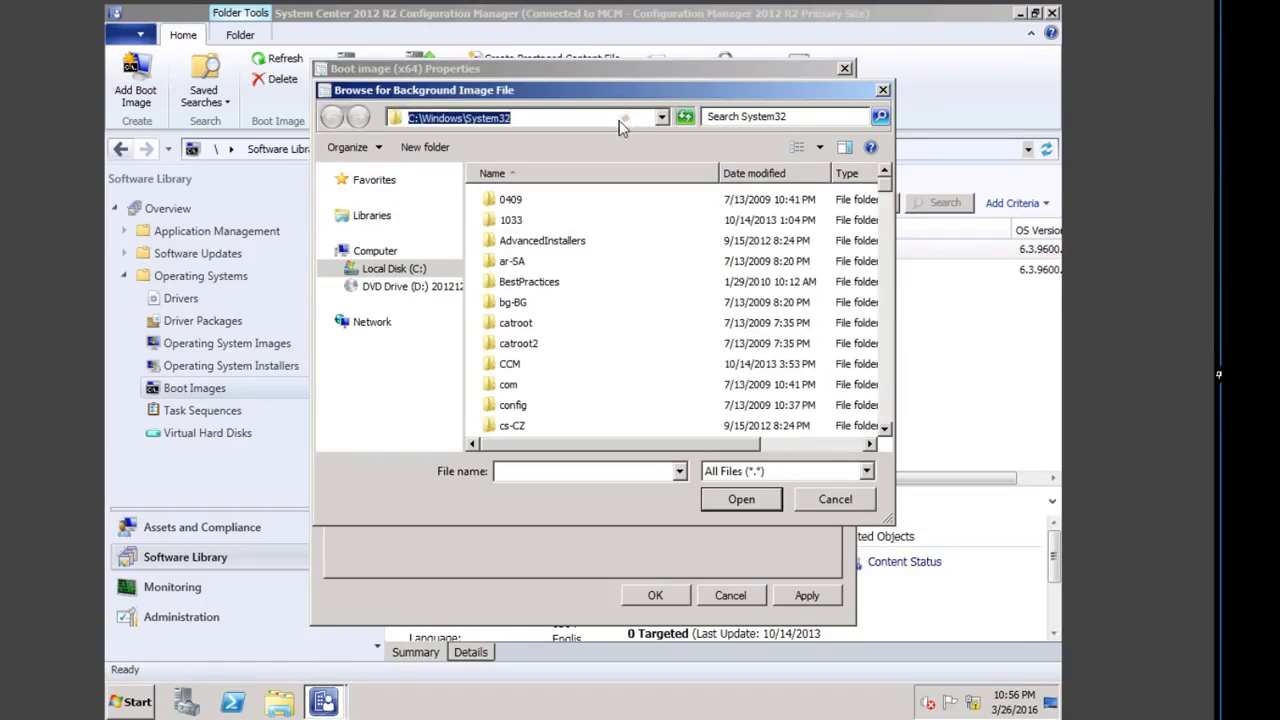
pyautogui.write('\\\\')
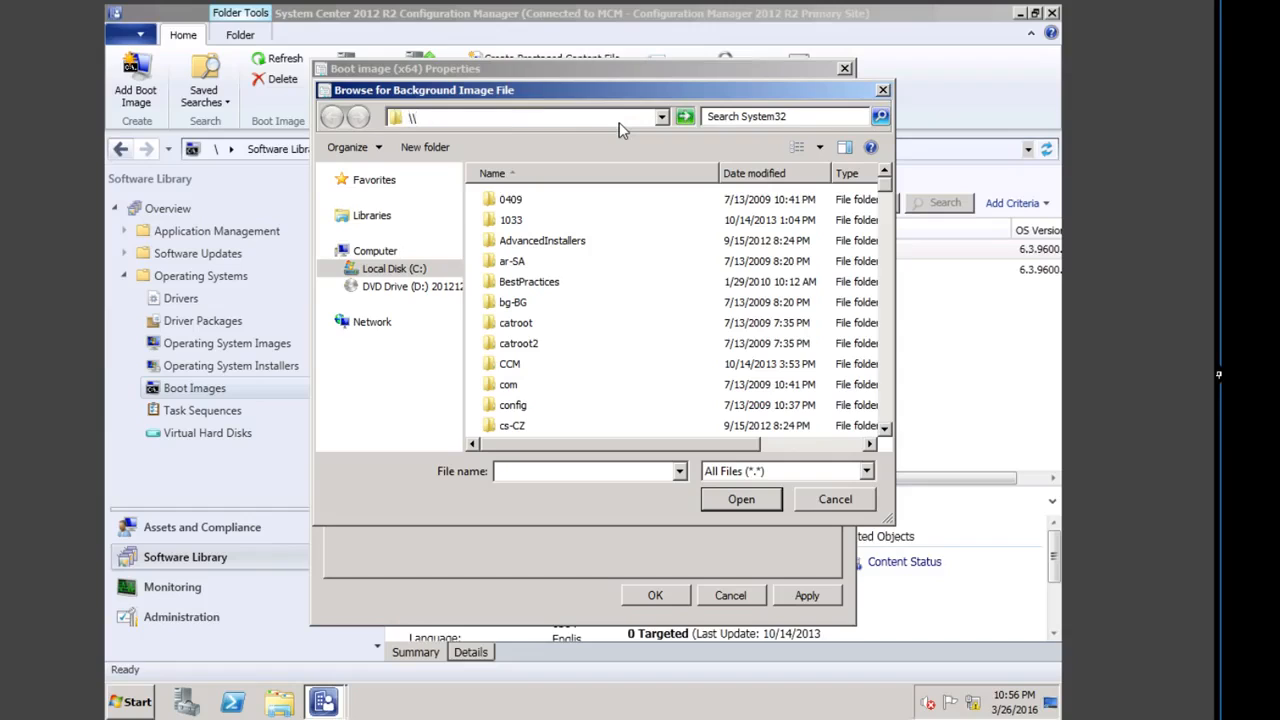
pyautogui.write('PRIMARY1\\')
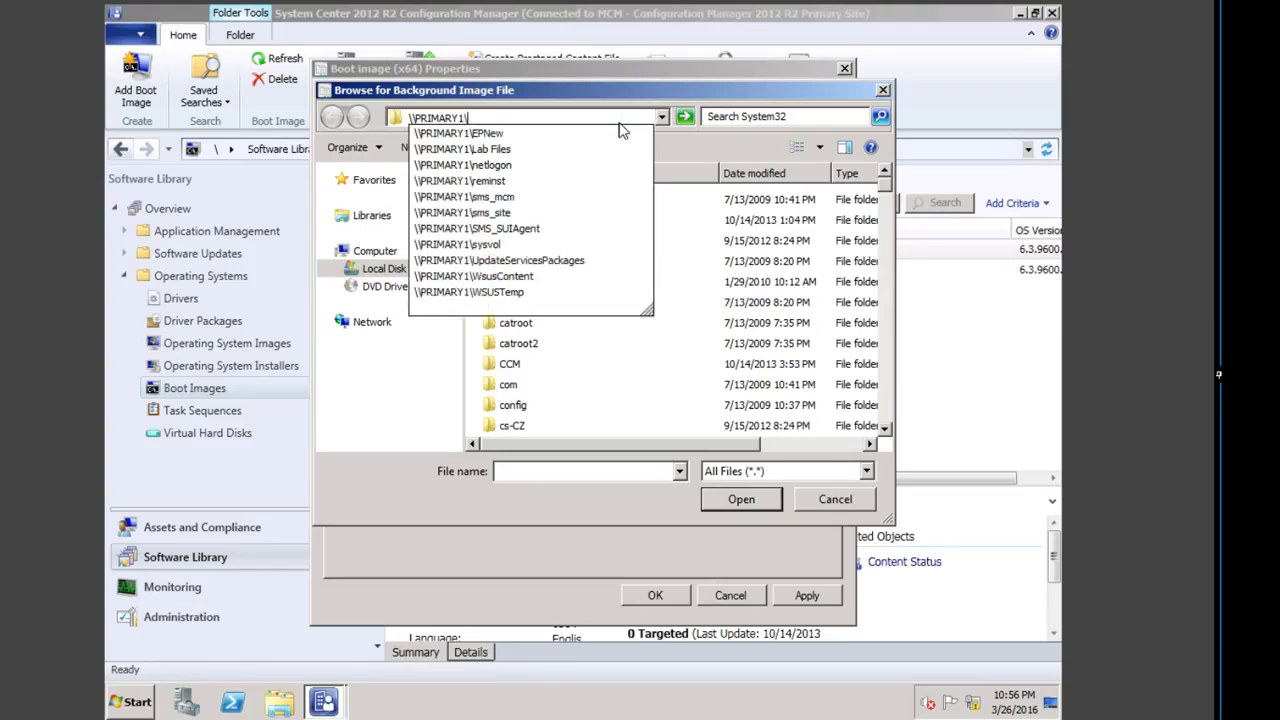
pyautogui.click(476, 150)
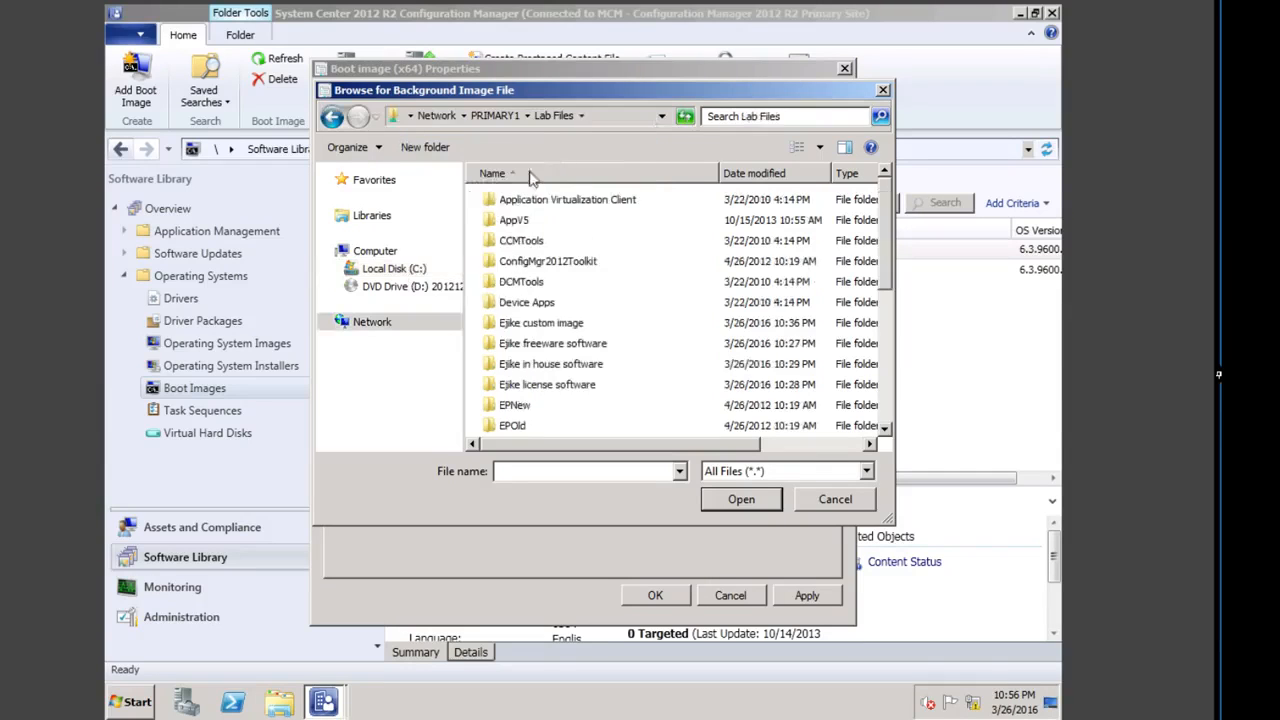
pyautogui.click(544, 324)
pyautogui.doubleClick(544, 324)
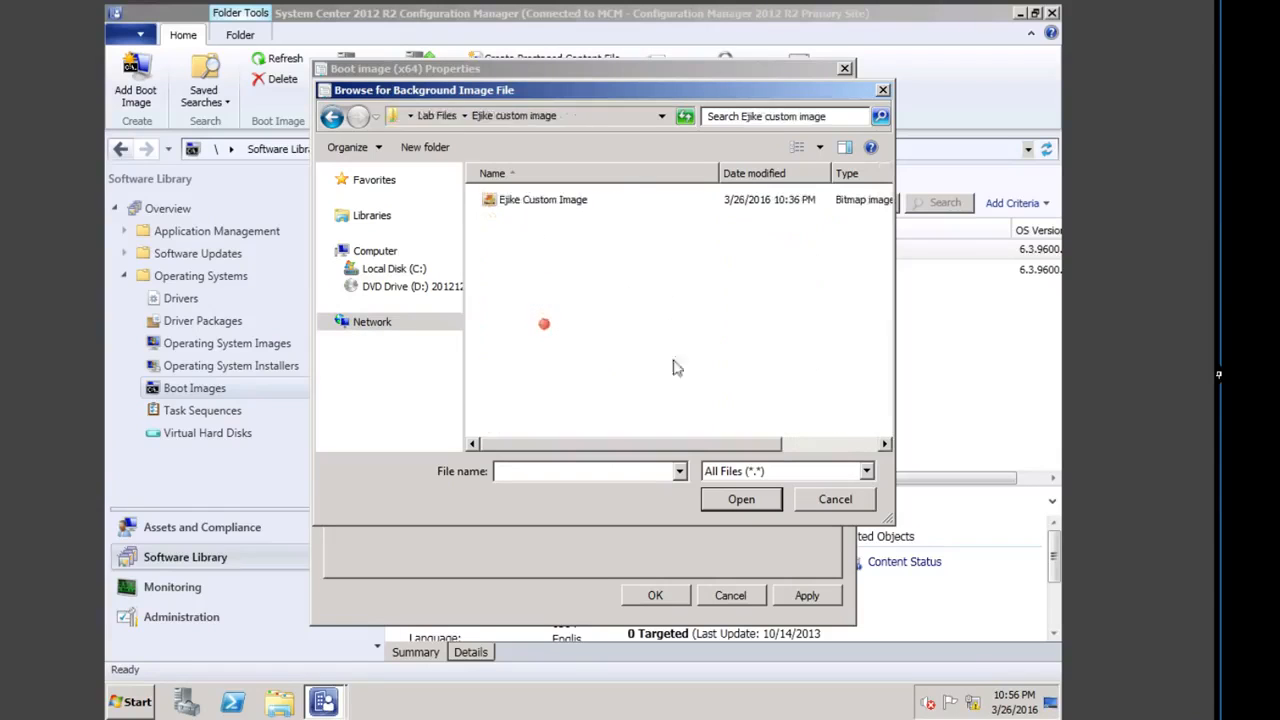
pyautogui.click(540, 200)
pyautogui.click(757, 501)
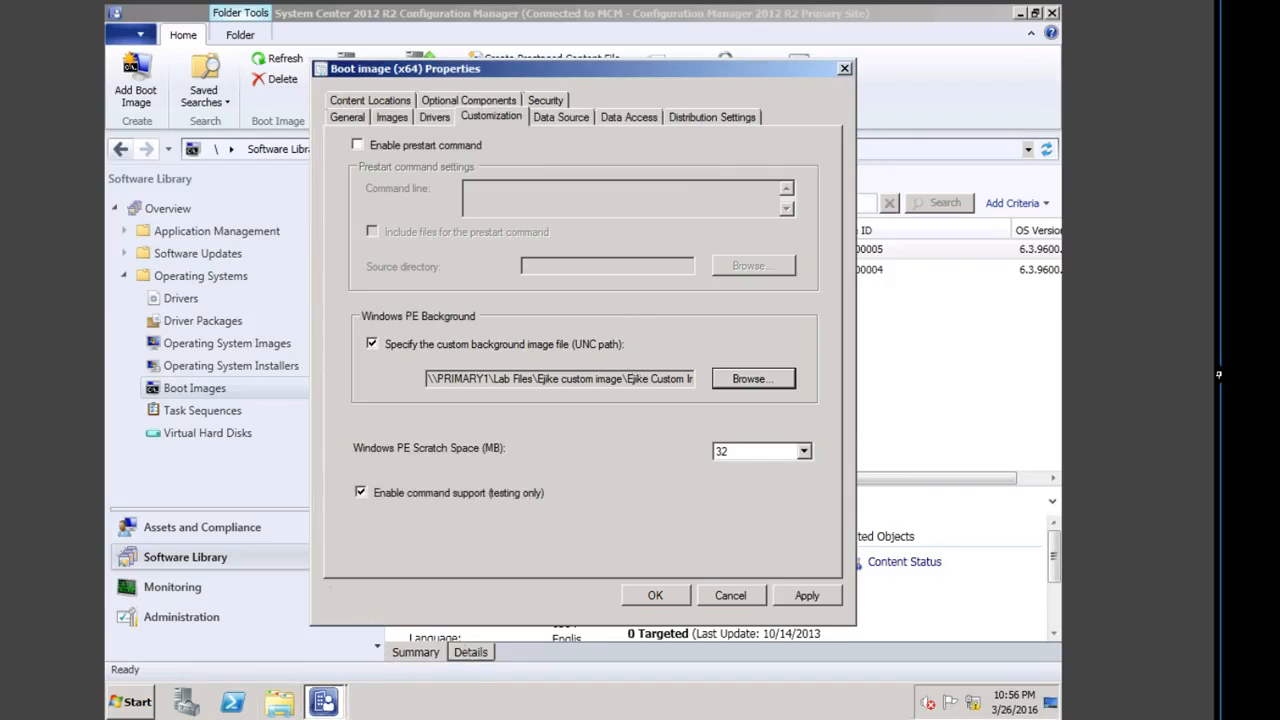
# Step: Switch to Windows Explorer and view the custom background bitmap from C:\Lab Files in Paint, then close both windows
pyautogui.click(294, 701)
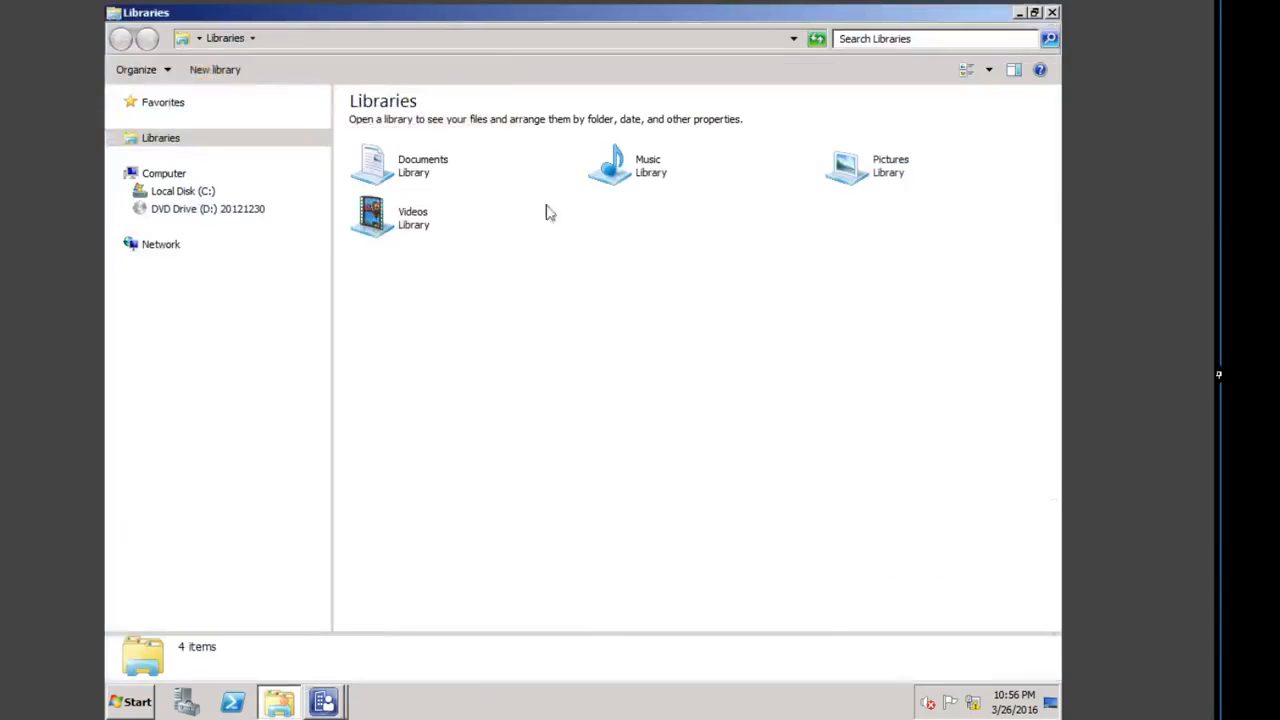
pyautogui.click(180, 190)
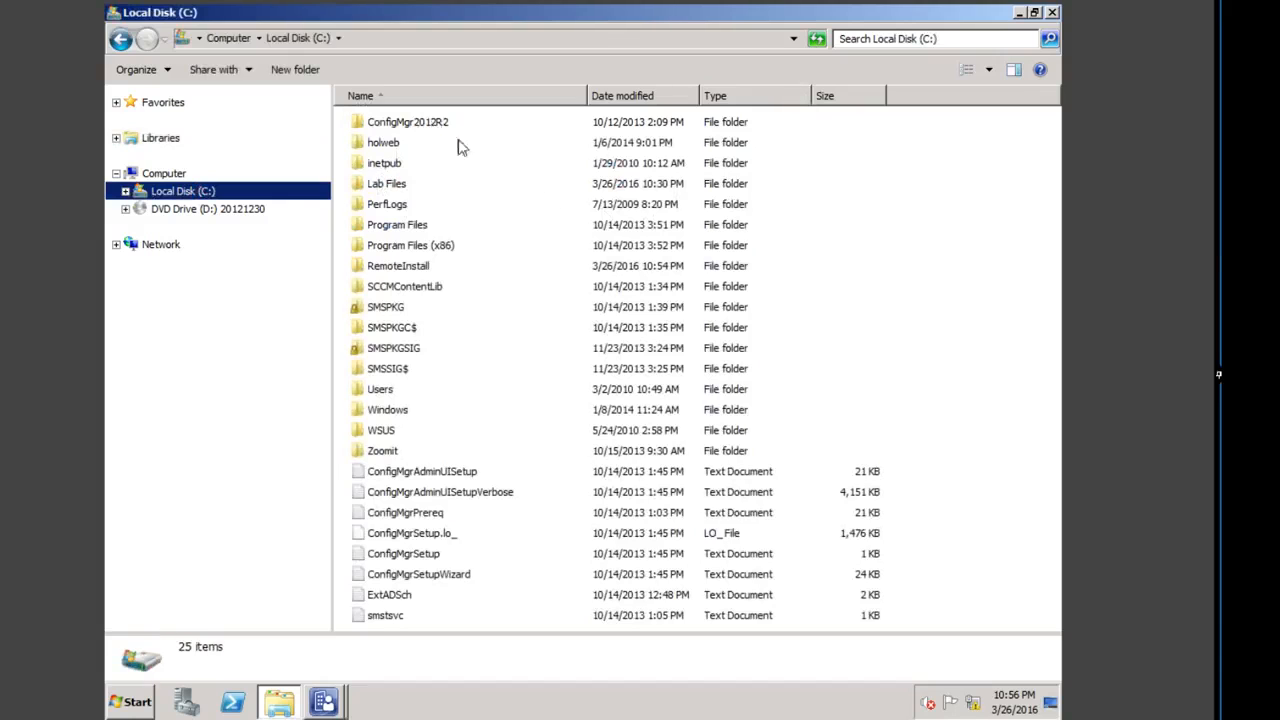
pyautogui.doubleClick(385, 186)
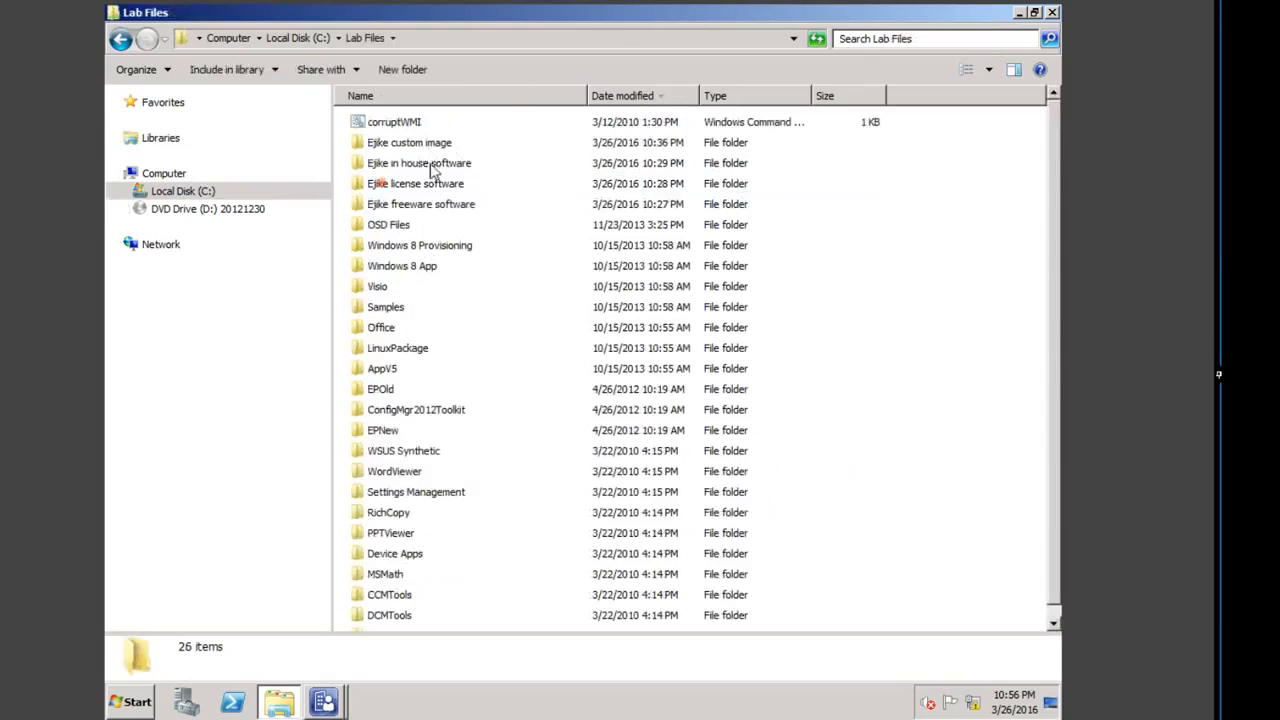
pyautogui.doubleClick(430, 146)
pyautogui.click(420, 131)
pyautogui.doubleClick(420, 127)
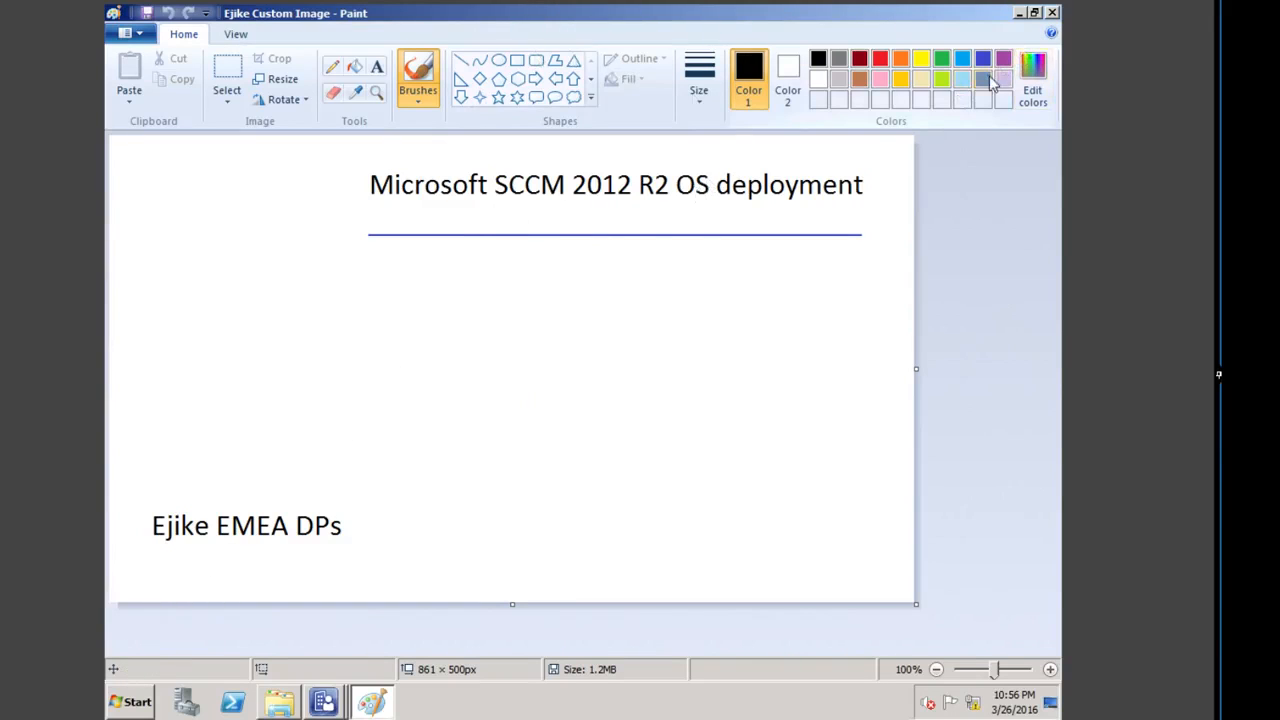
pyautogui.click(1053, 12)
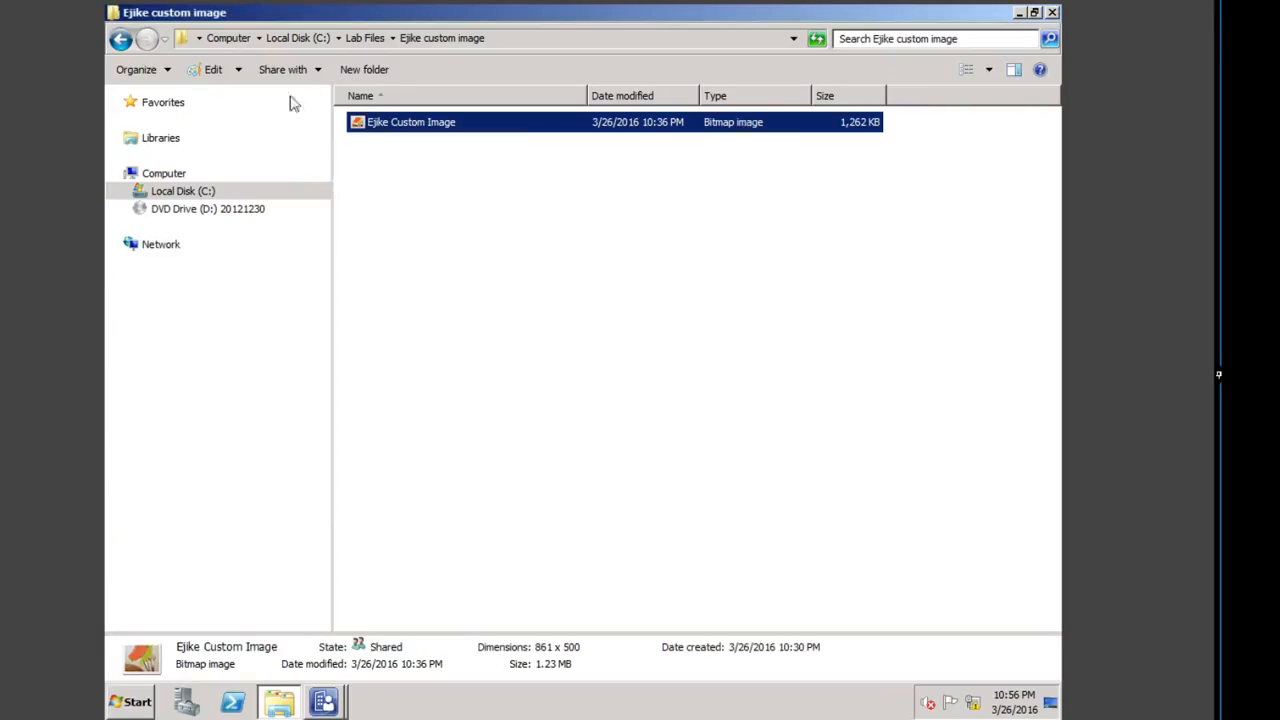
pyautogui.click(120, 38)
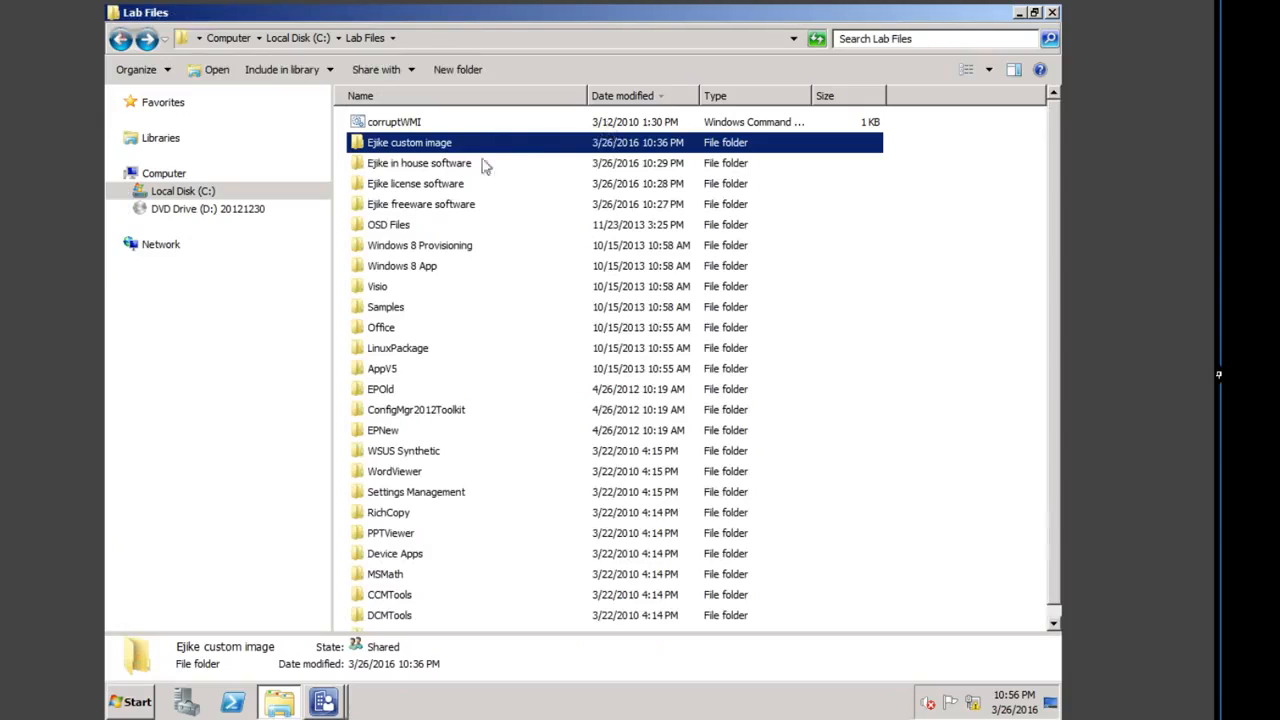
pyautogui.click(751, 97)
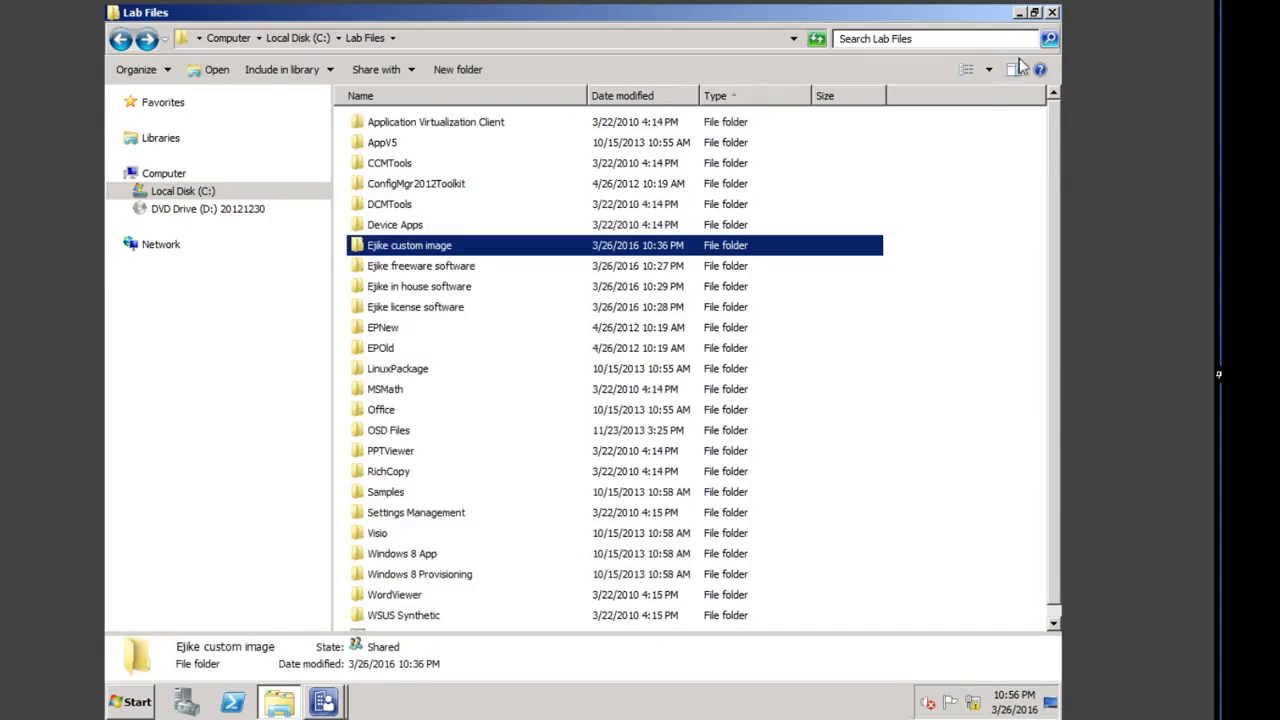
pyautogui.click(1052, 13)
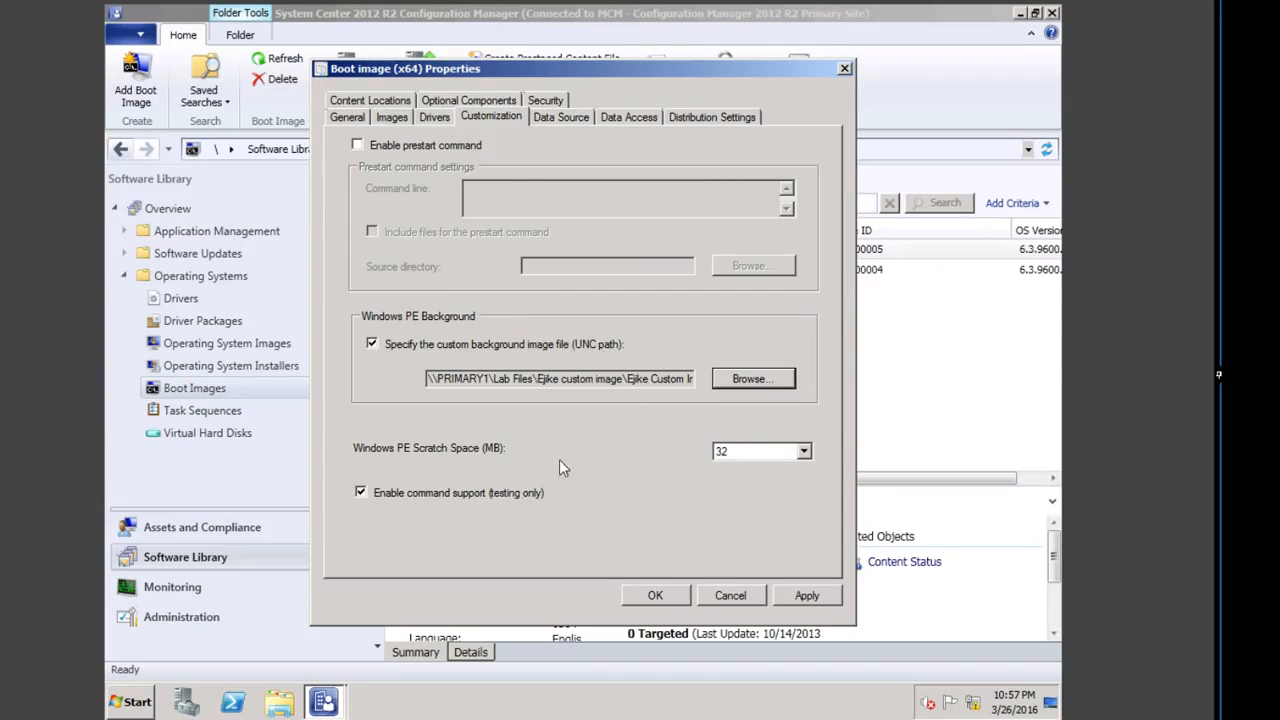
# Step: Add the HTML (WinPE-HTA) optional component to the x64 boot image
pyautogui.click(437, 102)
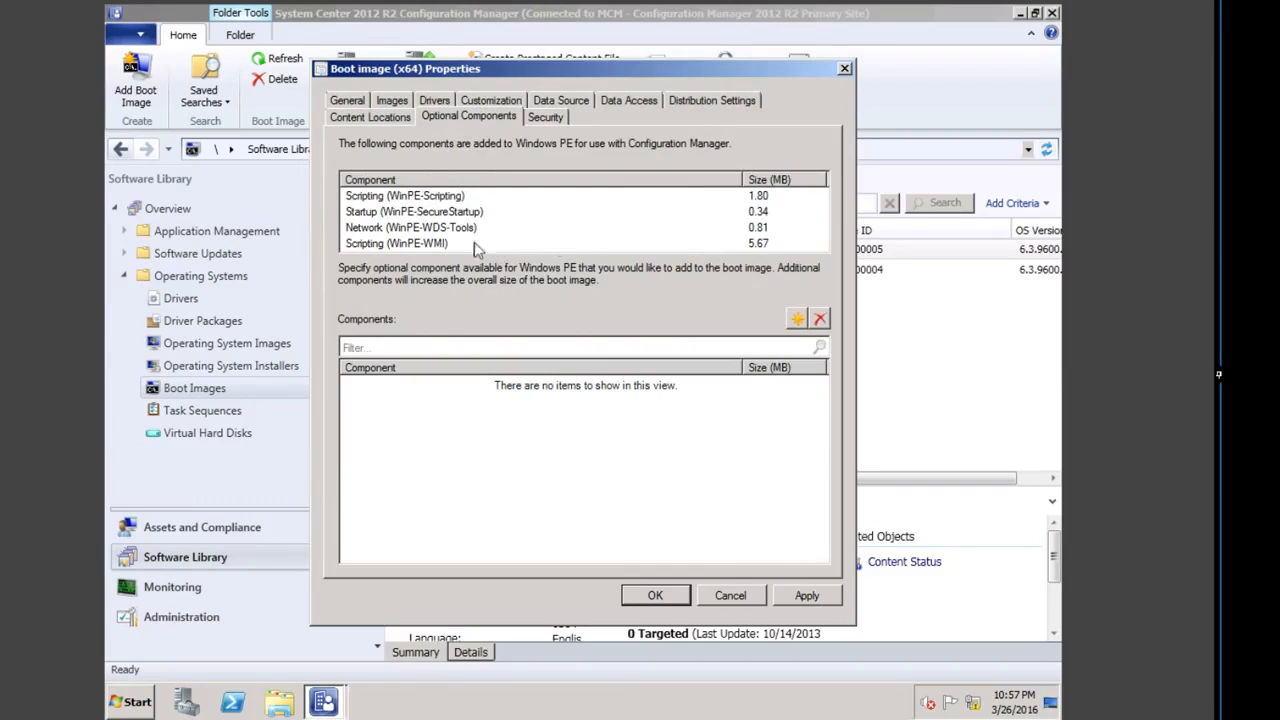
pyautogui.click(418, 198)
pyautogui.click(418, 213)
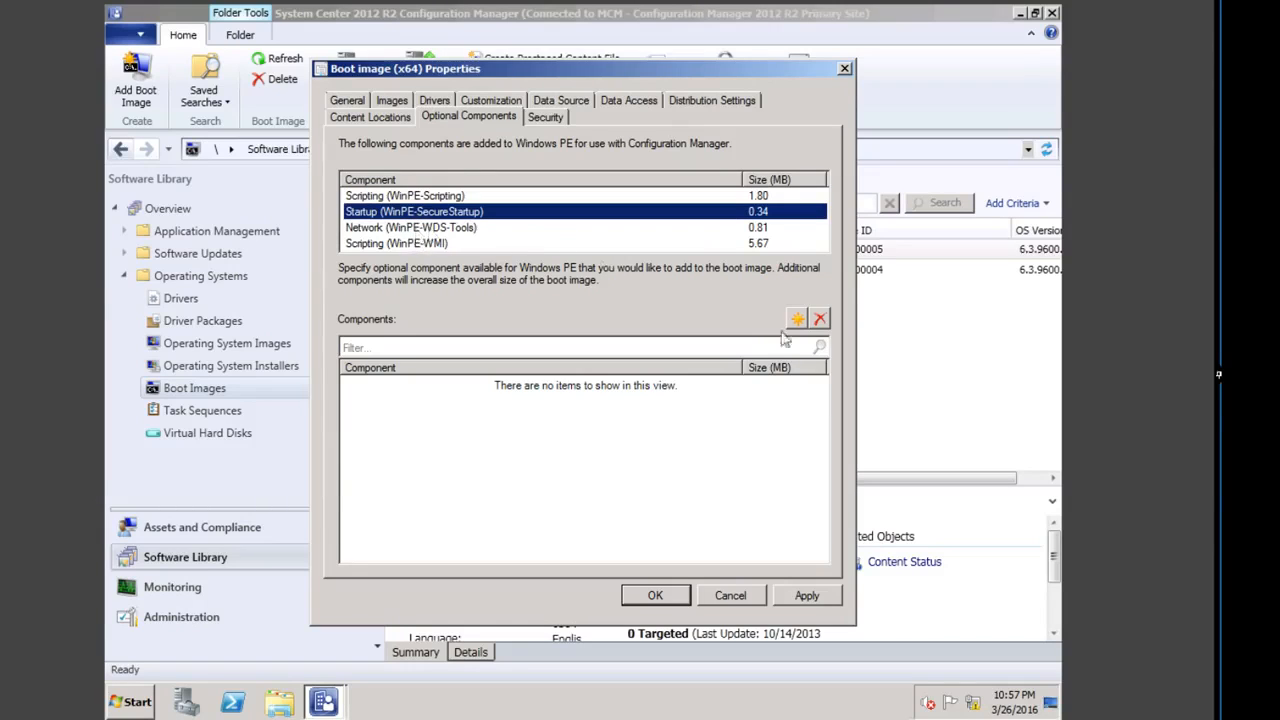
pyautogui.click(797, 318)
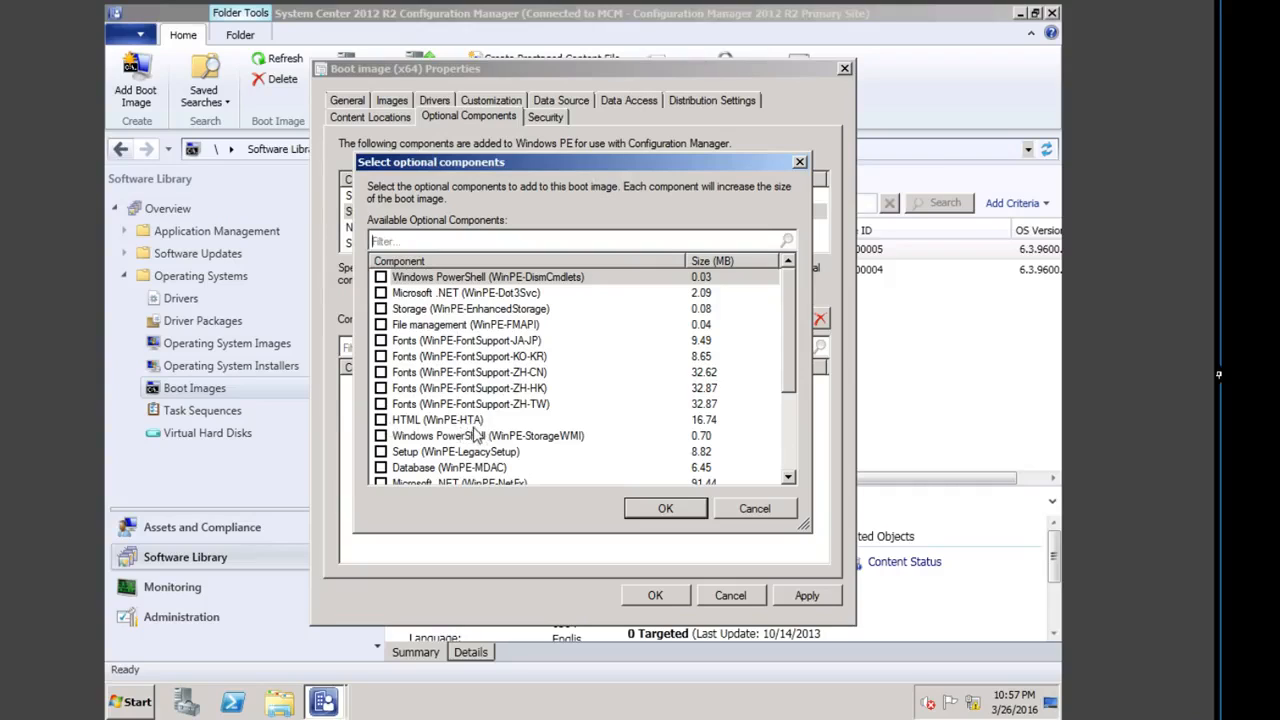
pyautogui.click(380, 420)
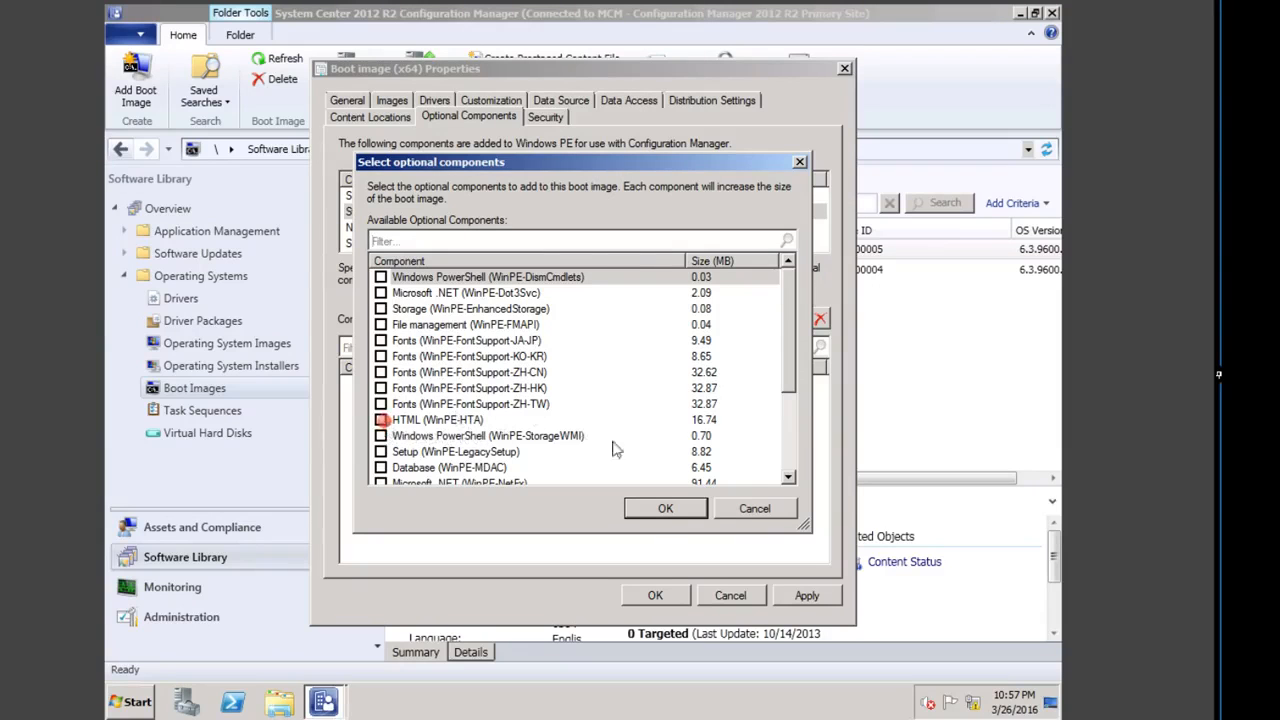
pyautogui.click(666, 508)
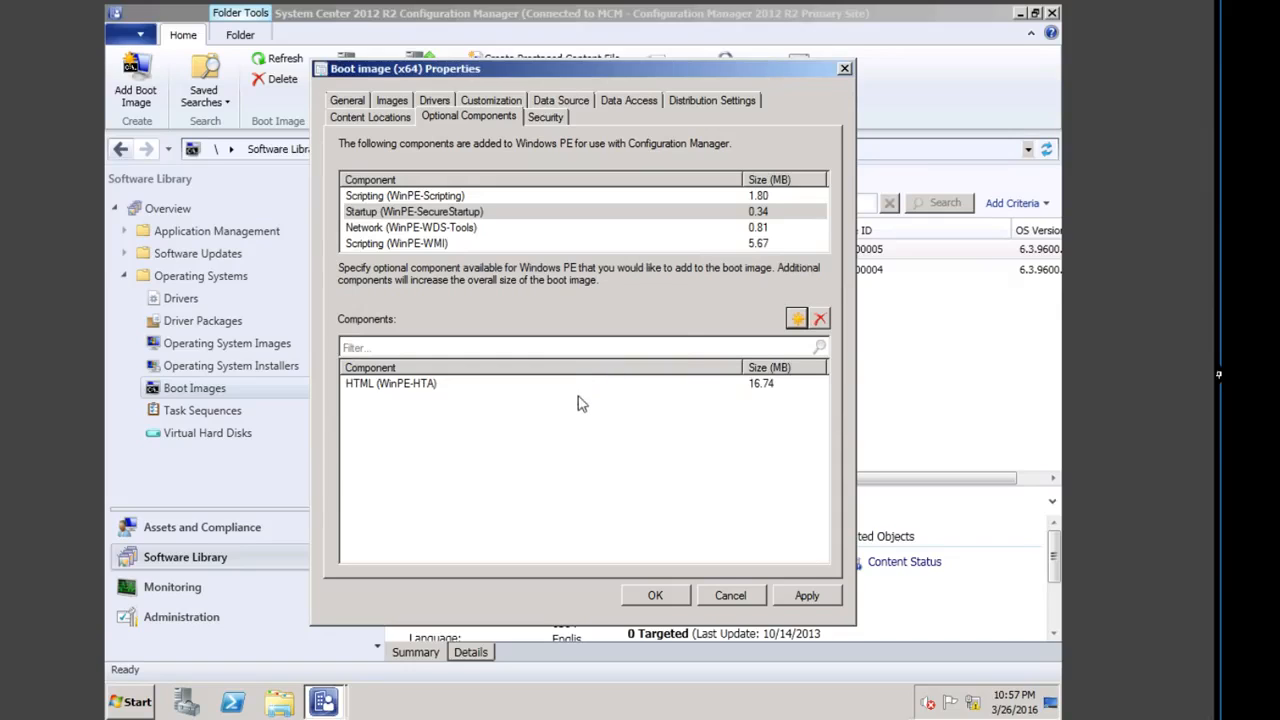
# Step: Review the x64 boot image's data source, data access and general settings
pyautogui.click(566, 101)
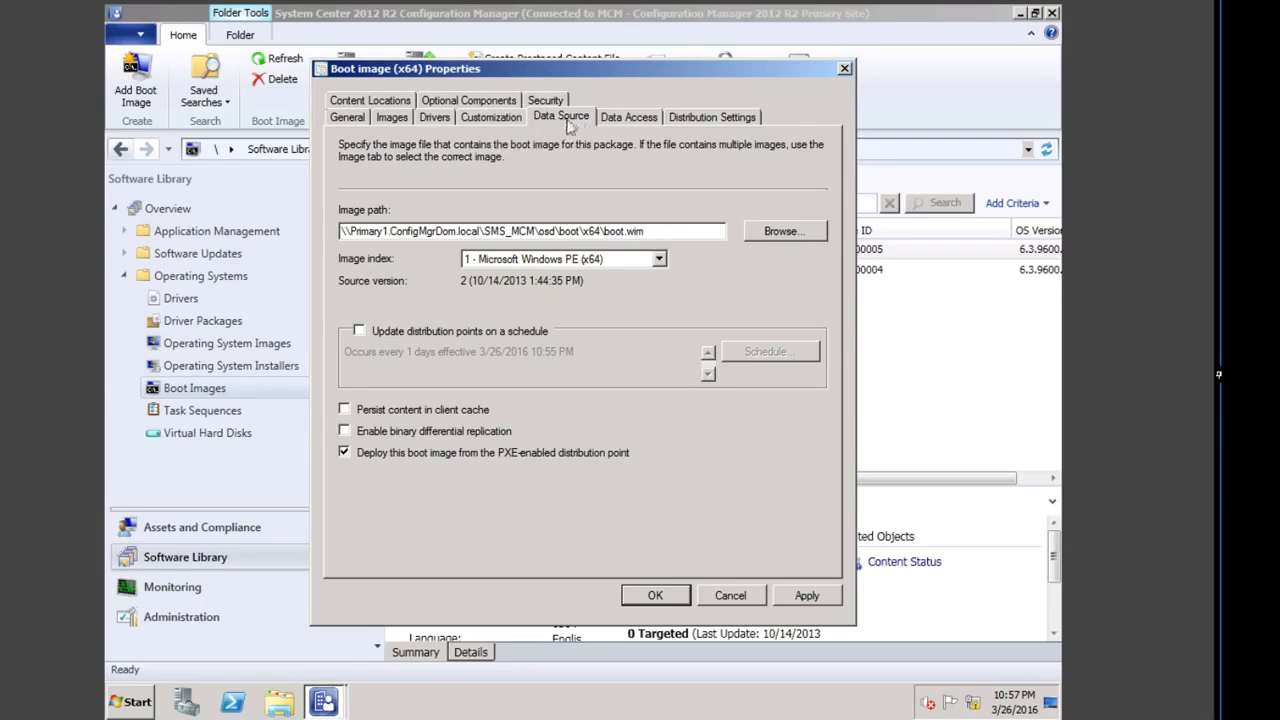
pyautogui.click(632, 120)
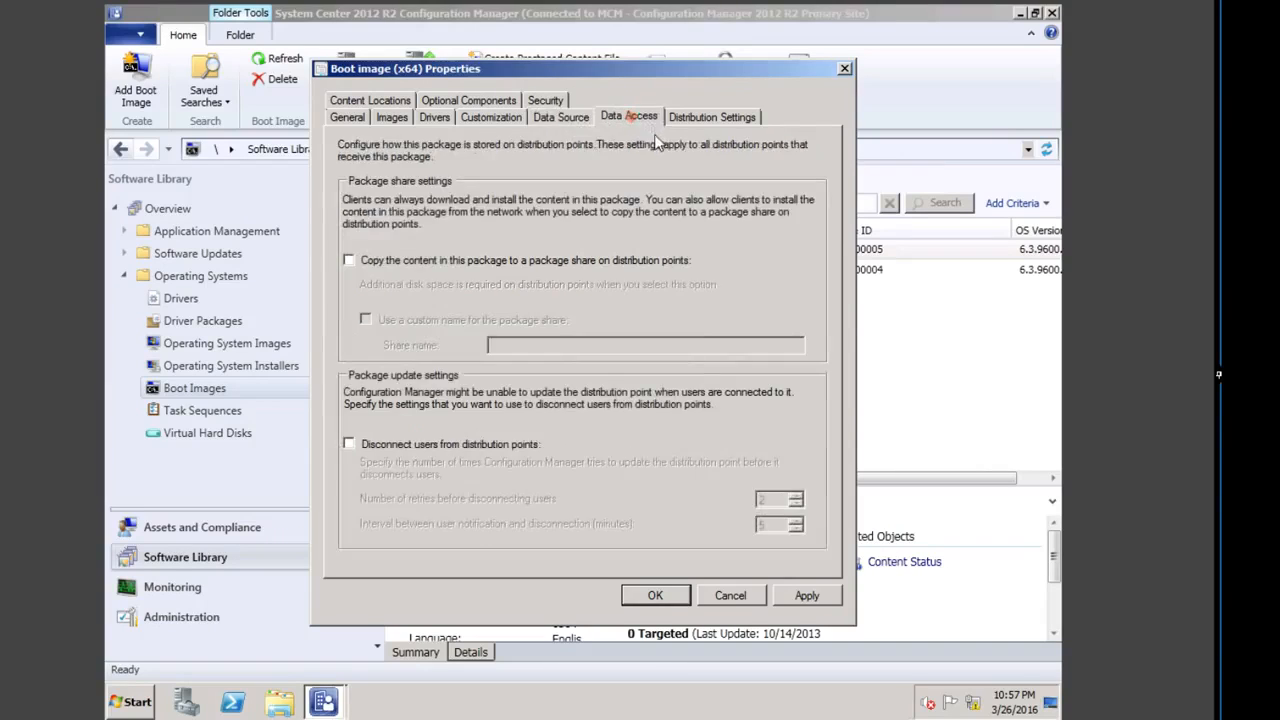
pyautogui.click(351, 120)
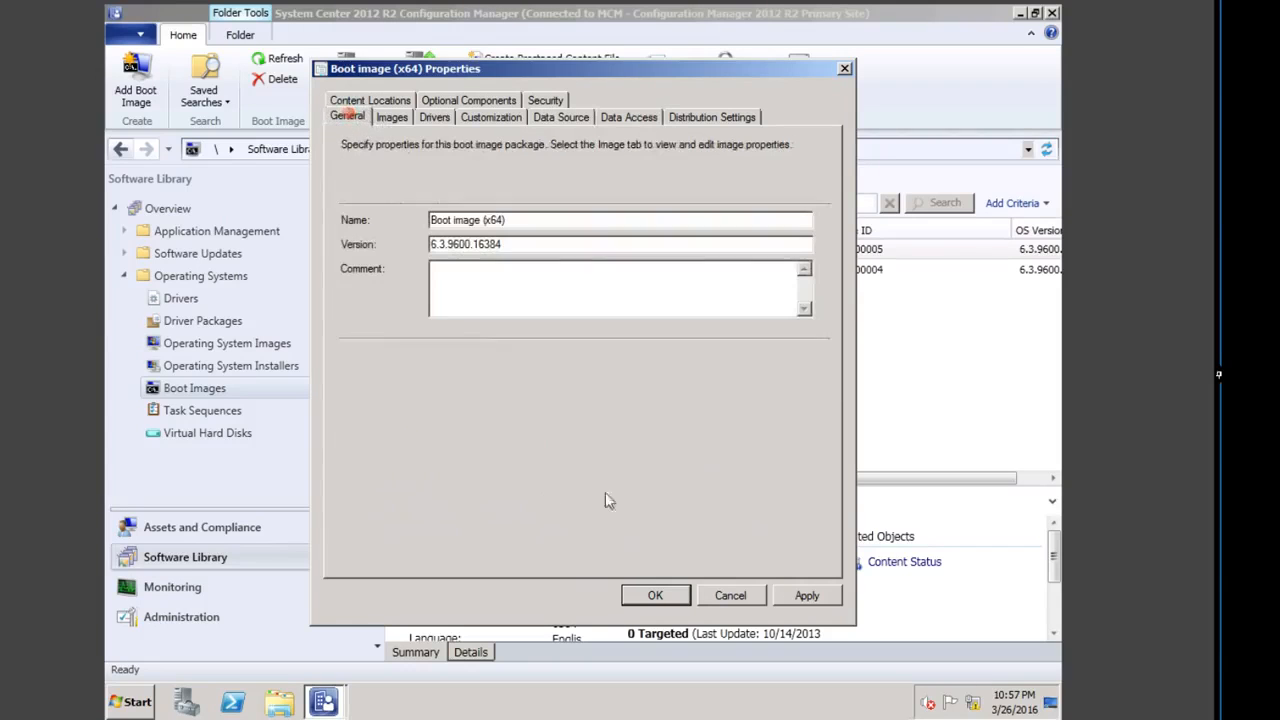
# Step: Apply the x64 boot image changes, update its distribution points, and close the wizard and the image's properties
pyautogui.click(805, 597)
pyautogui.click(657, 596)
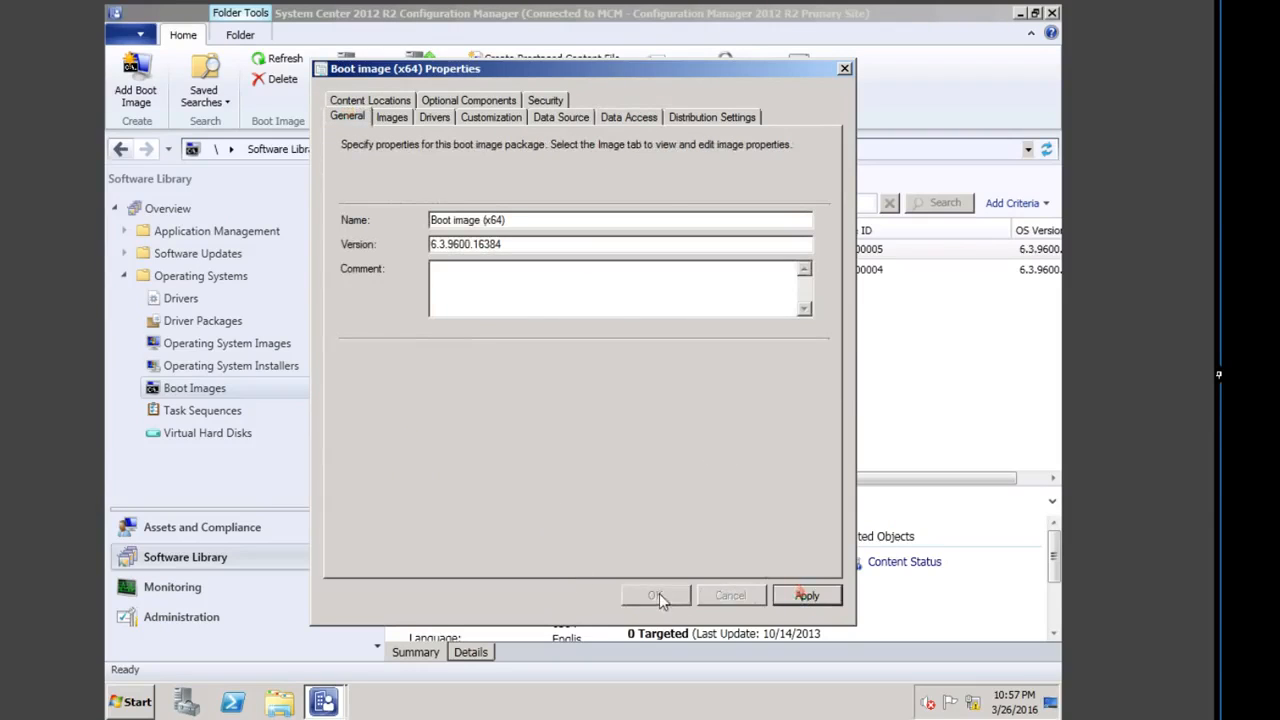
pyautogui.click(652, 424)
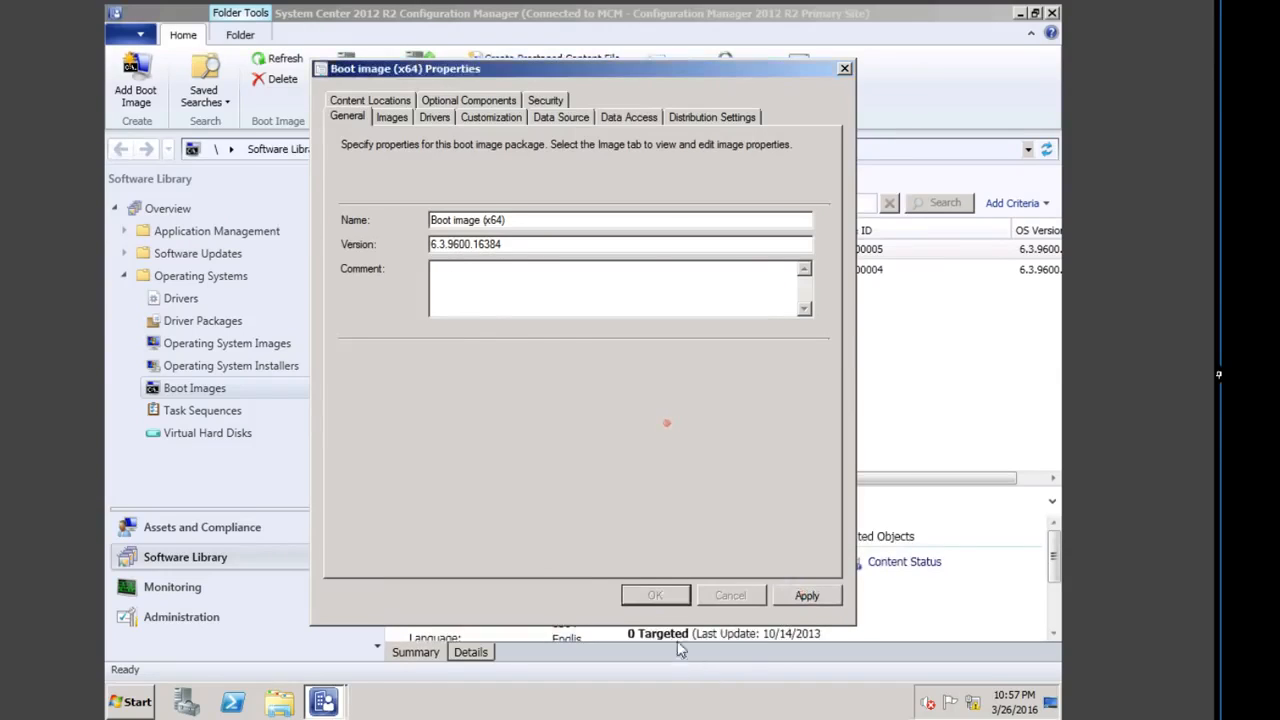
pyautogui.click(678, 592)
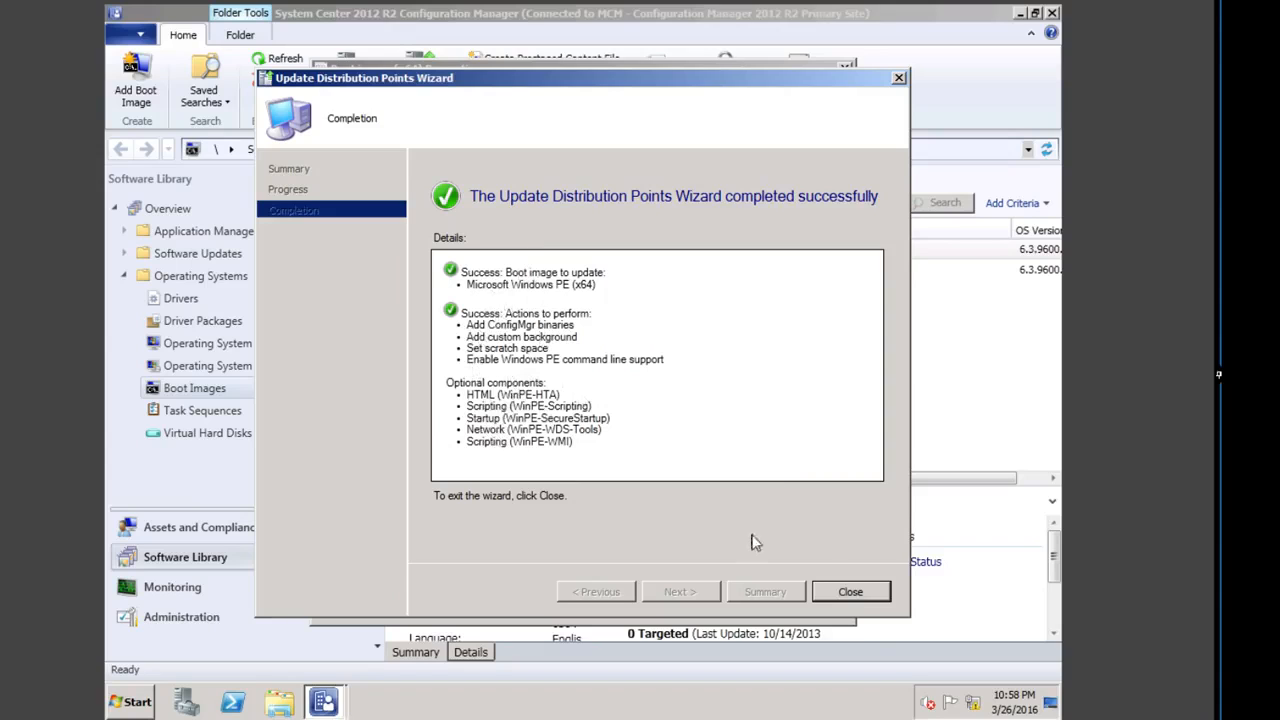
pyautogui.click(853, 592)
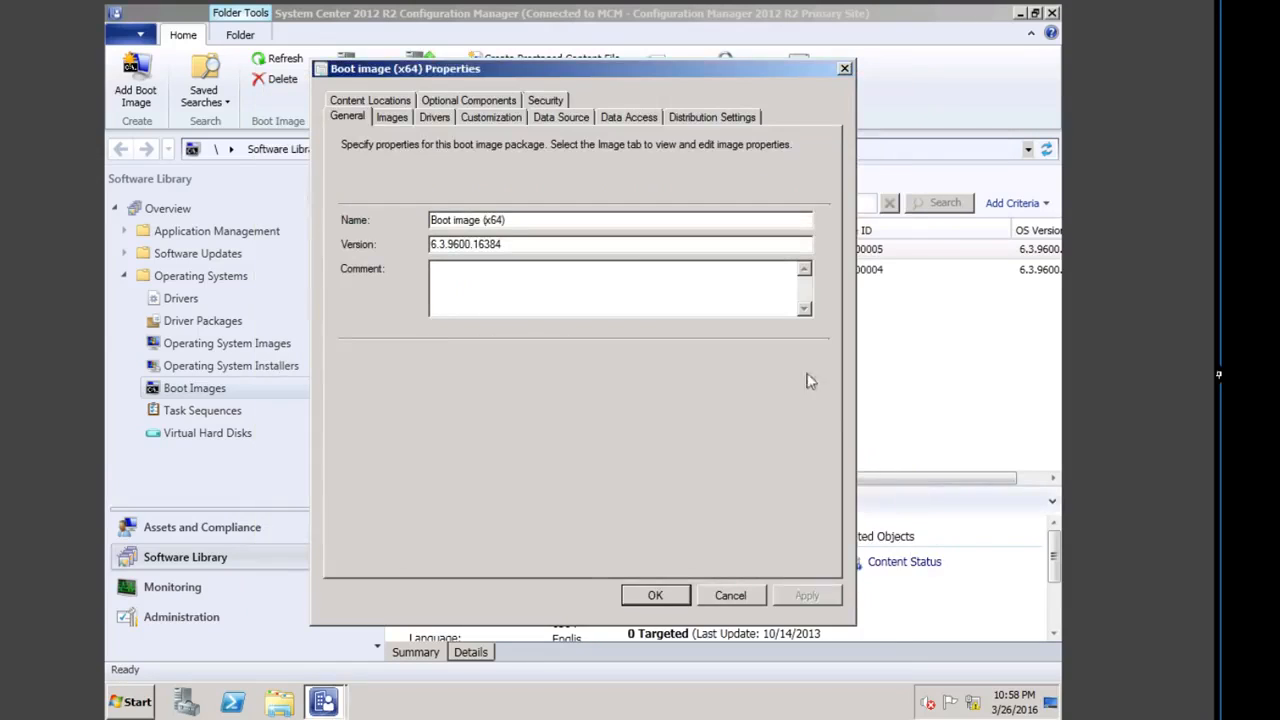
pyautogui.click(653, 596)
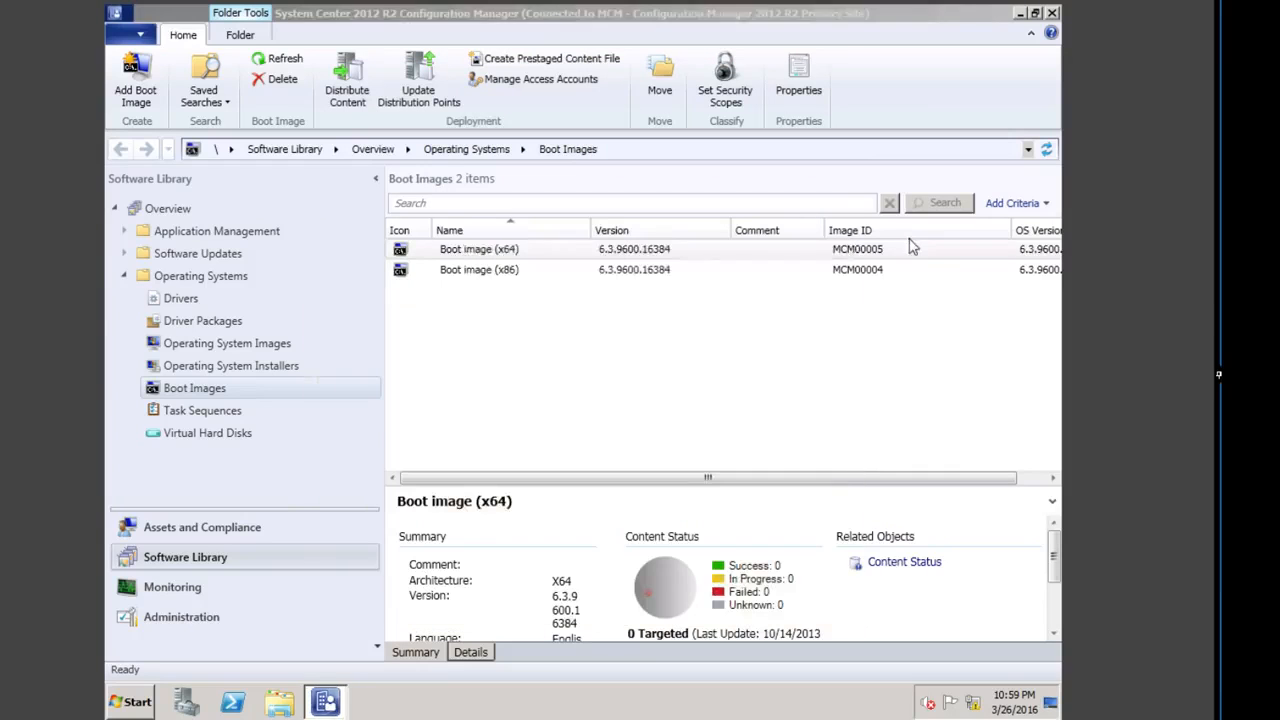
# Step: Start distributing the content of both the x64 and x86 boot images and accept the selected content
pyautogui.click(497, 251)
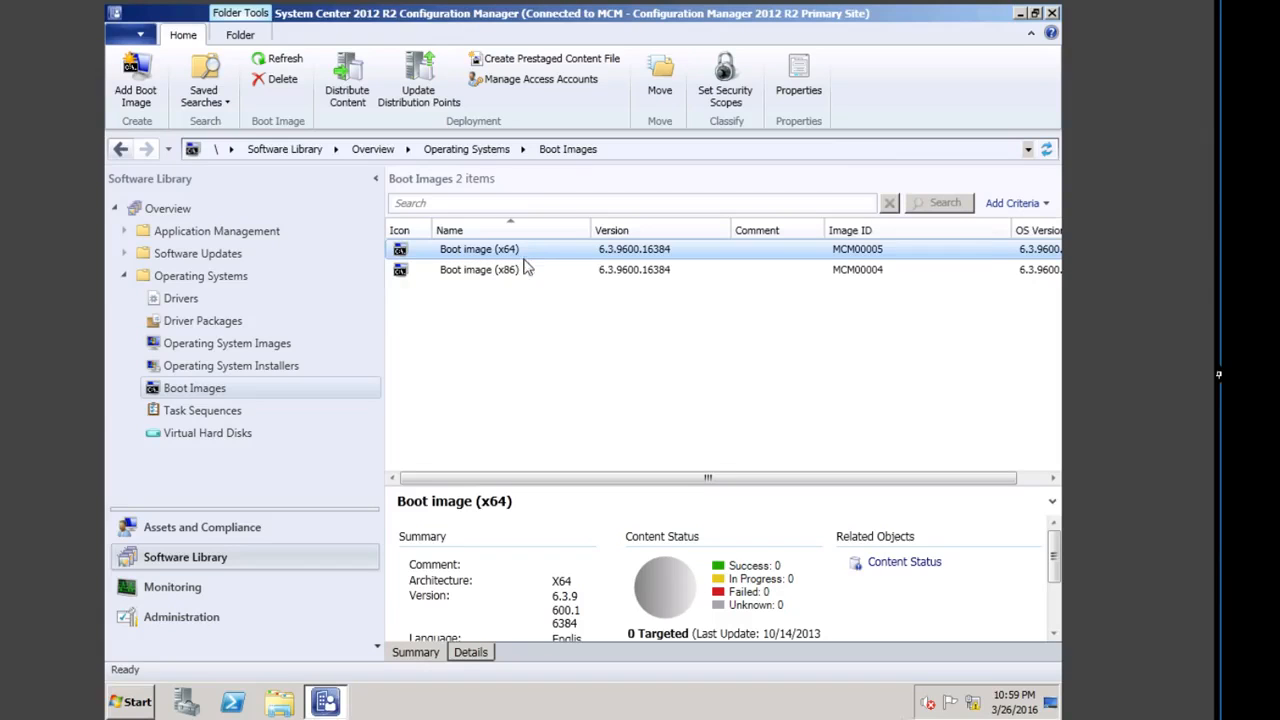
pyautogui.click(535, 265)
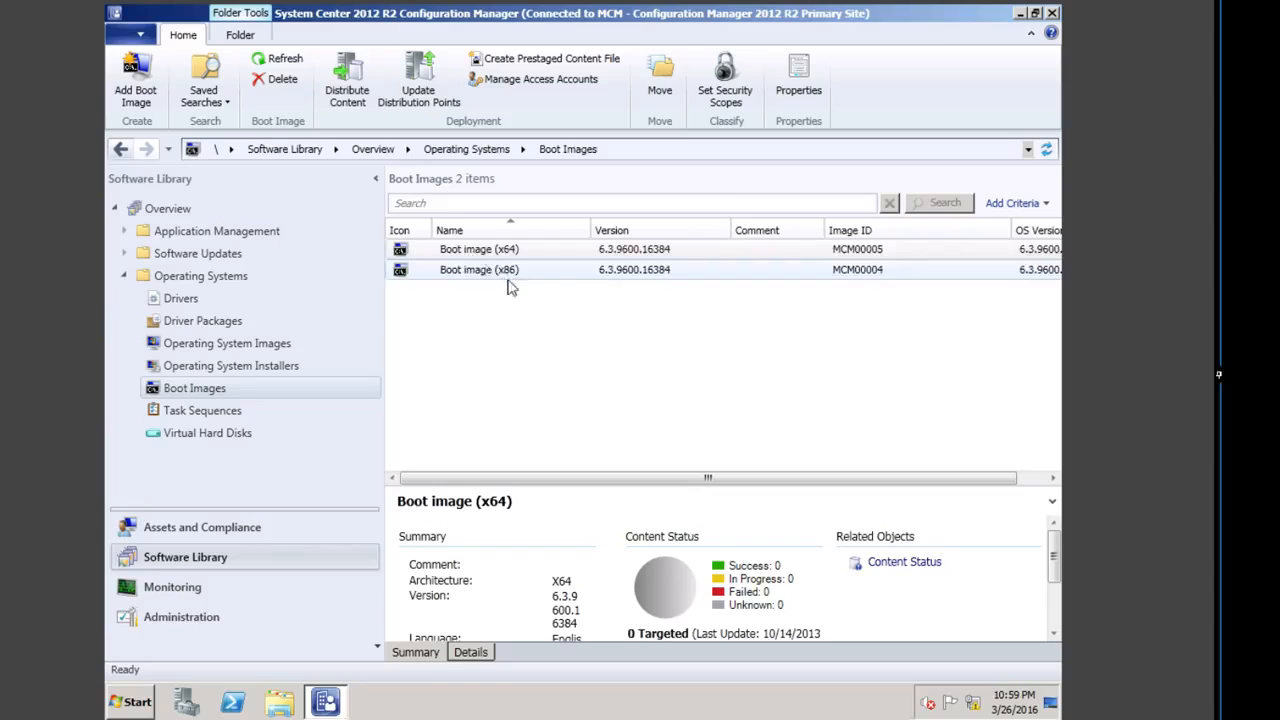
pyautogui.click(479, 258)
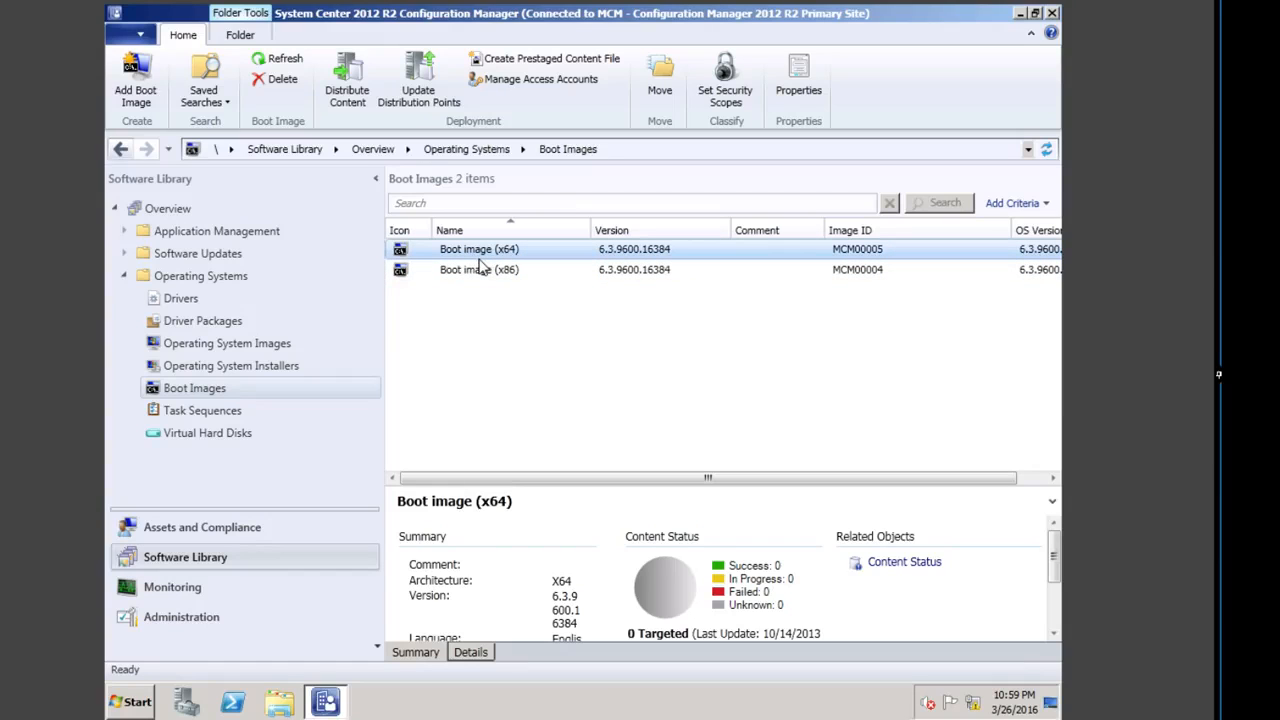
pyautogui.click(480, 249)
pyautogui.keyDown('ctrl'); pyautogui.click(485, 271); pyautogui.keyUp('ctrl')
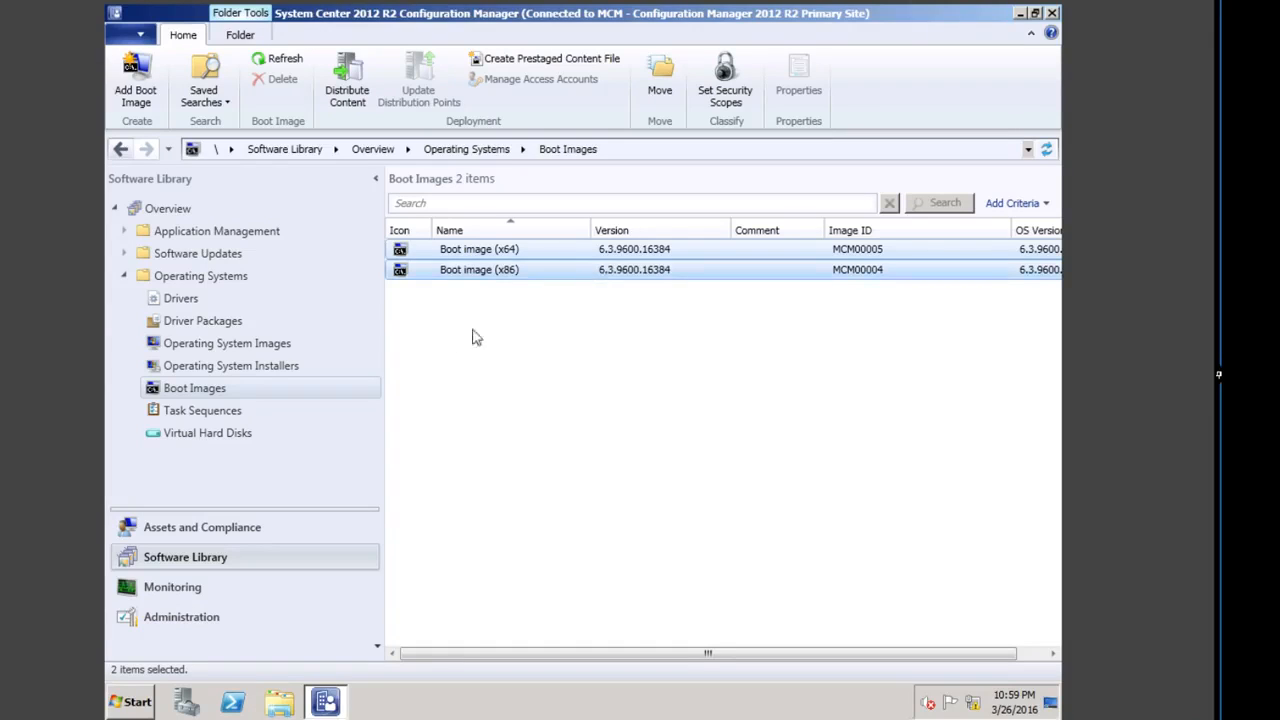
pyautogui.rightClick(490, 270)
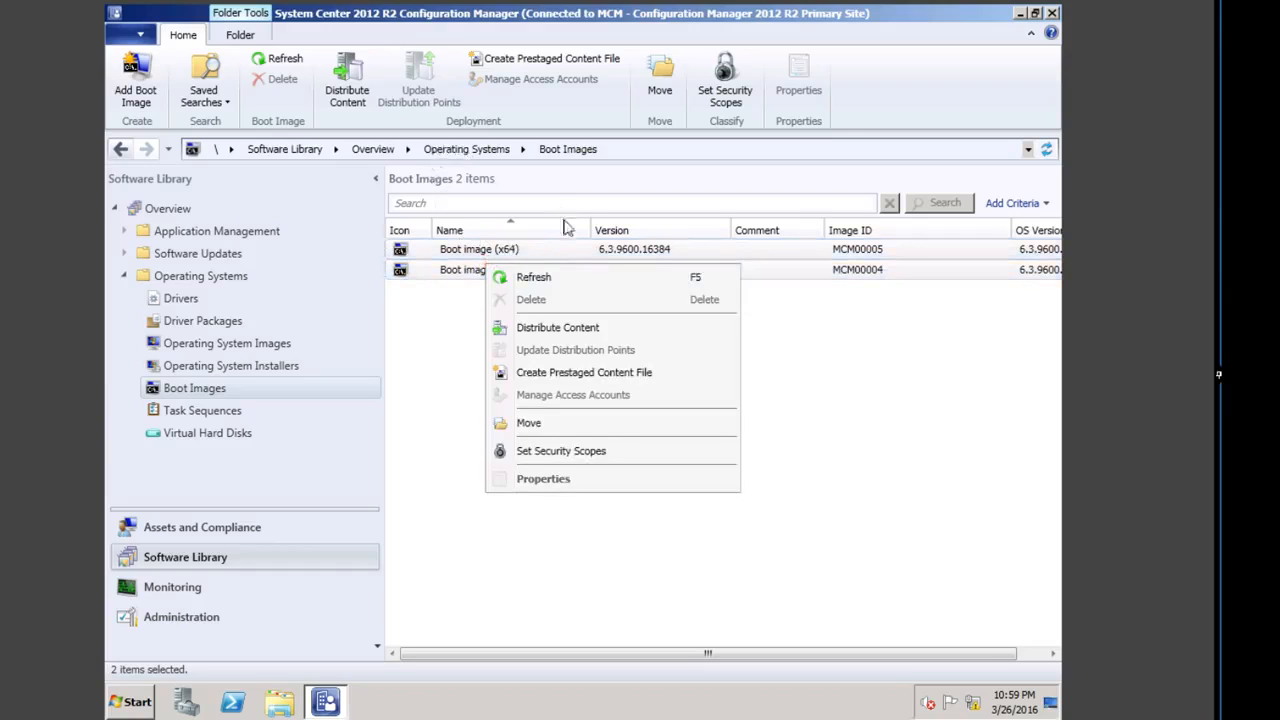
pyautogui.click(553, 329)
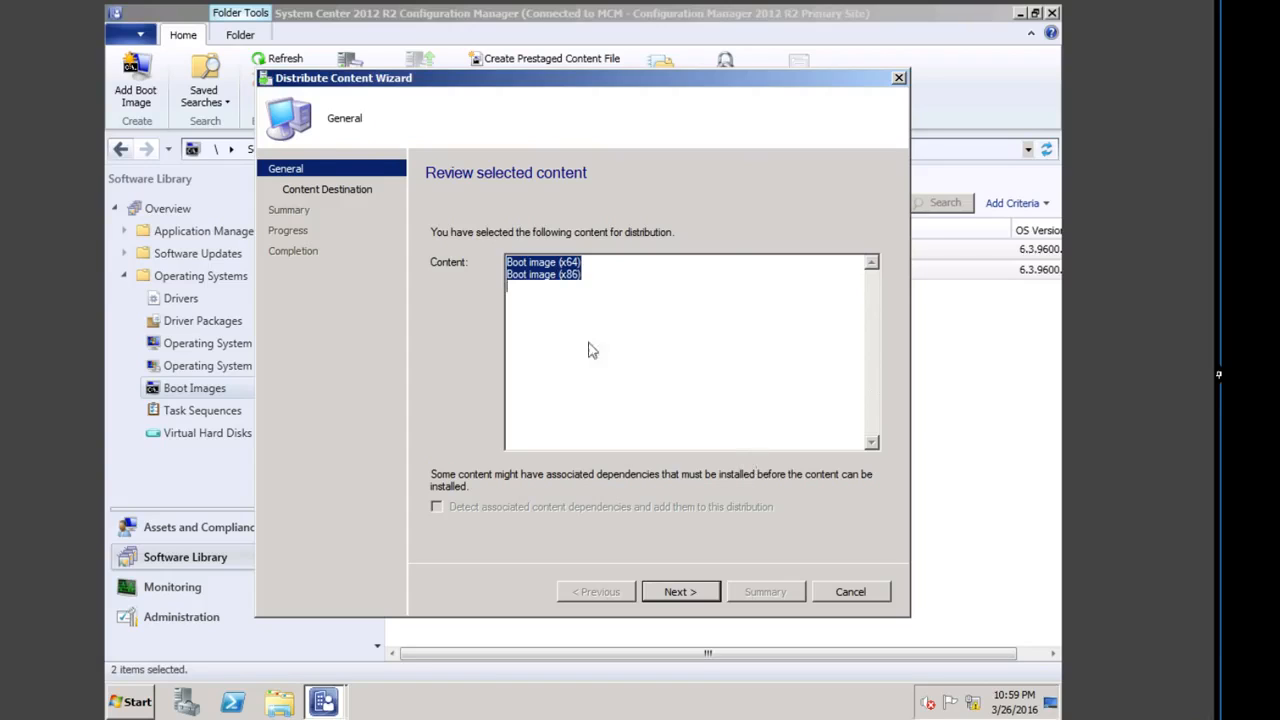
pyautogui.click(680, 592)
# Step: Distribute the two boot images to the EMEA Pilot PC and Laptops distribution point group and finish the wizard
pyautogui.click(845, 309)
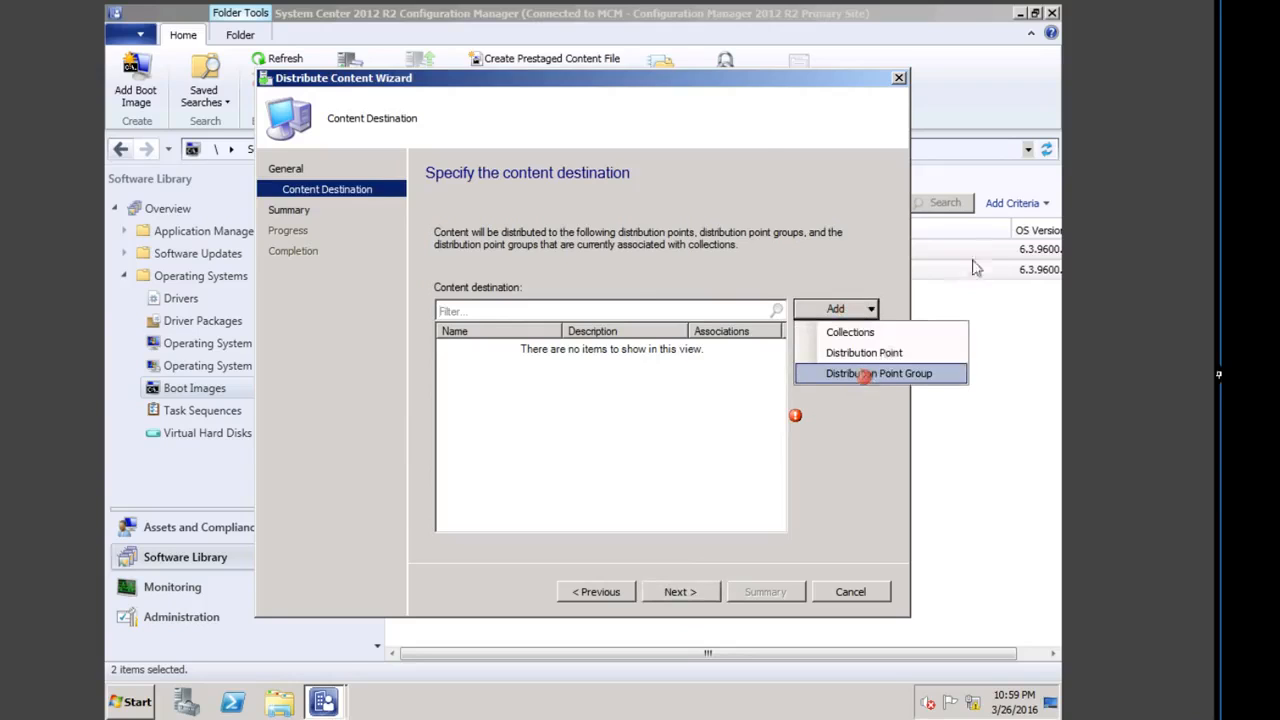
pyautogui.click(866, 375)
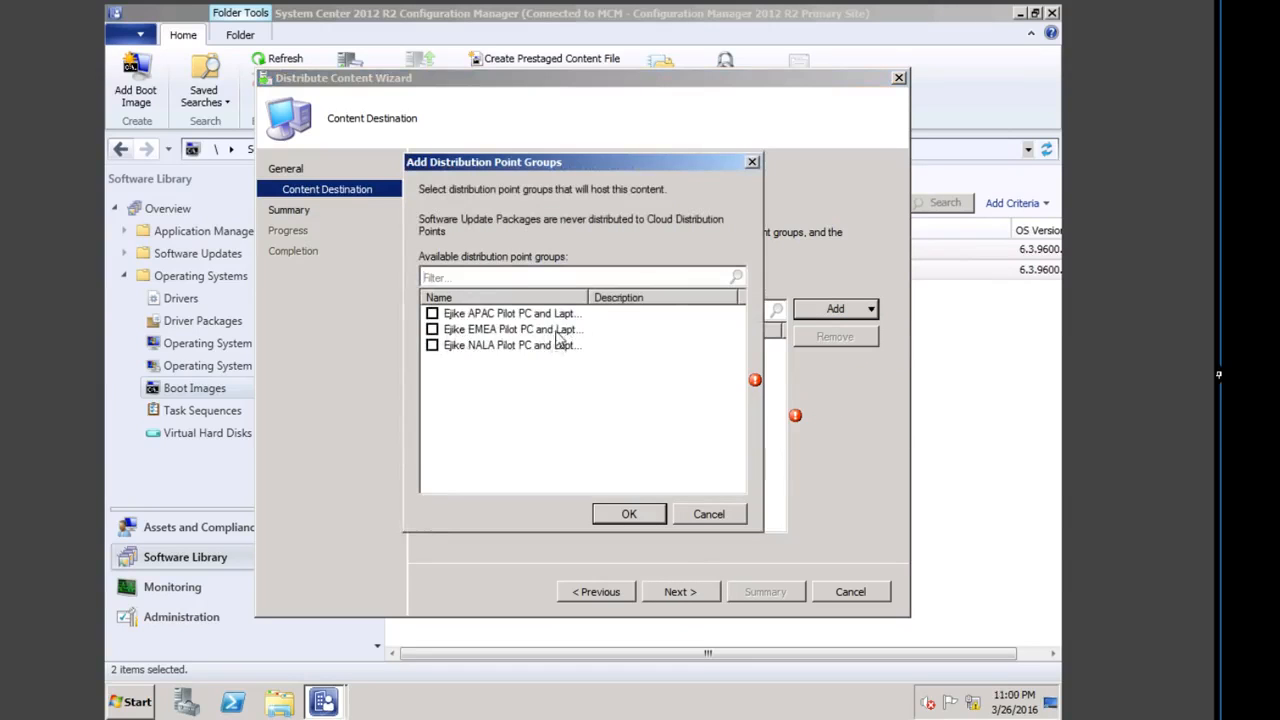
pyautogui.moveTo(591, 303); pyautogui.dragTo(626, 303)
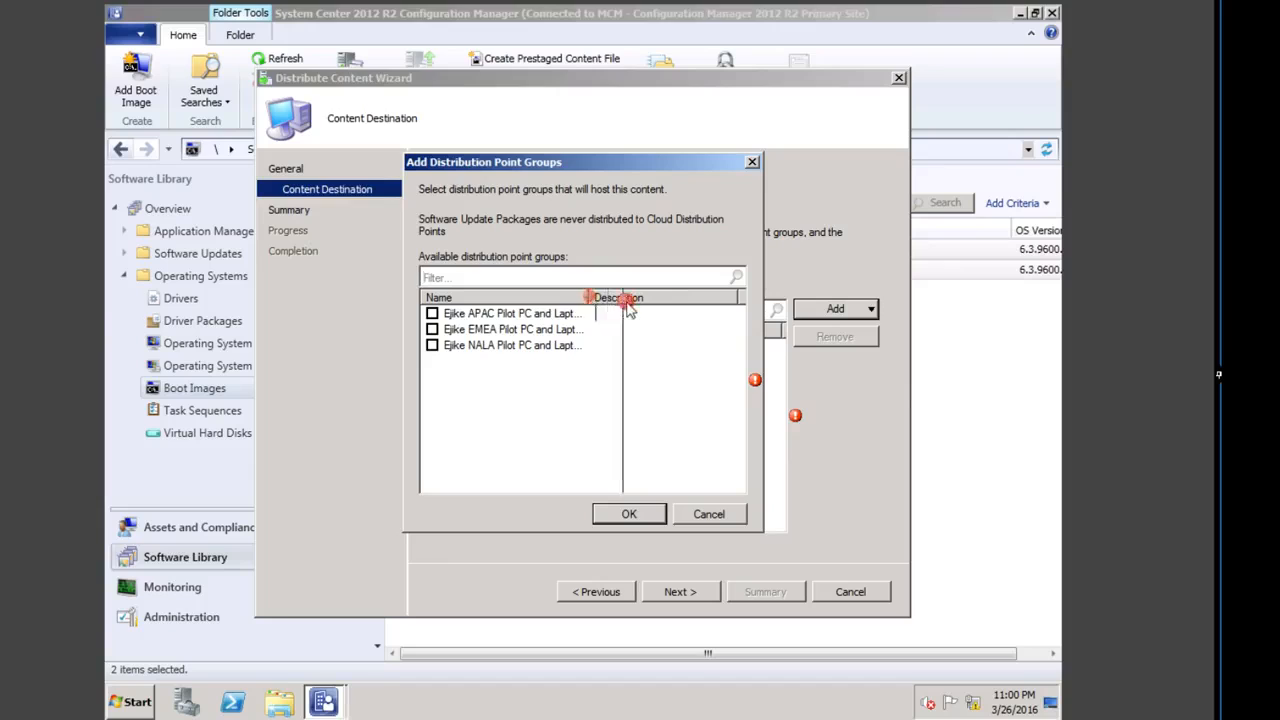
pyautogui.click(432, 329)
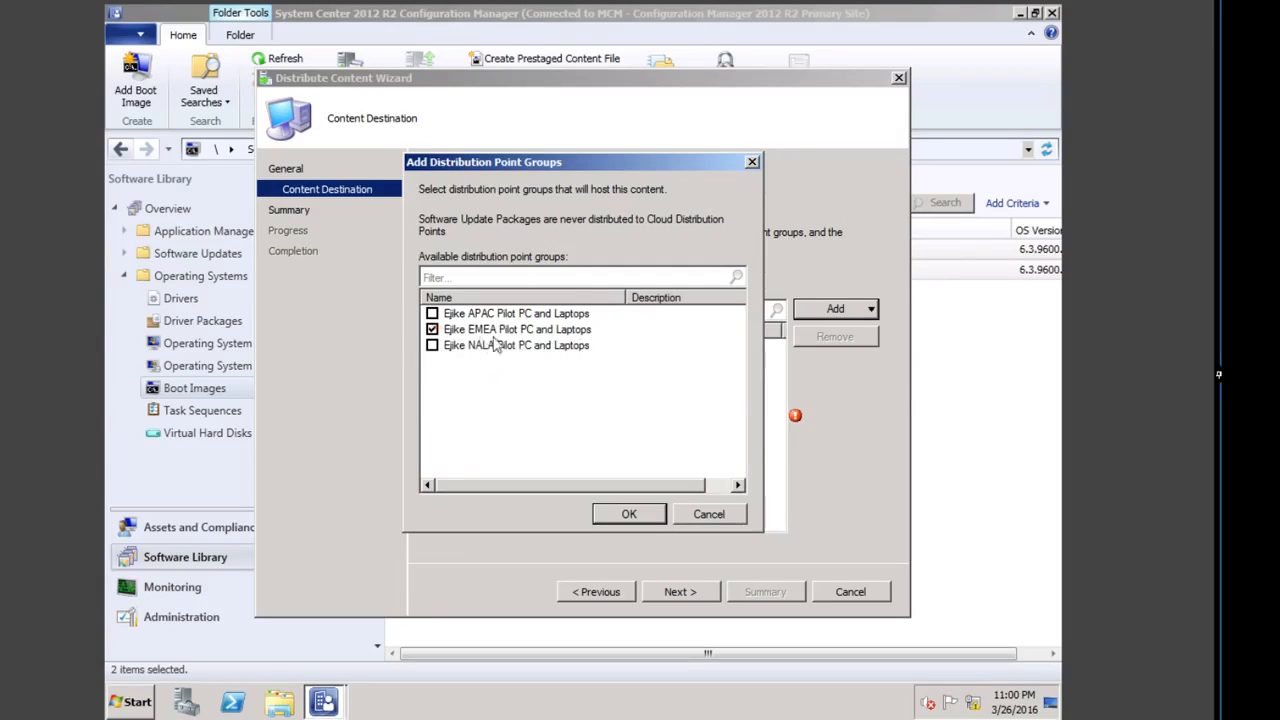
pyautogui.click(629, 514)
pyautogui.click(679, 591)
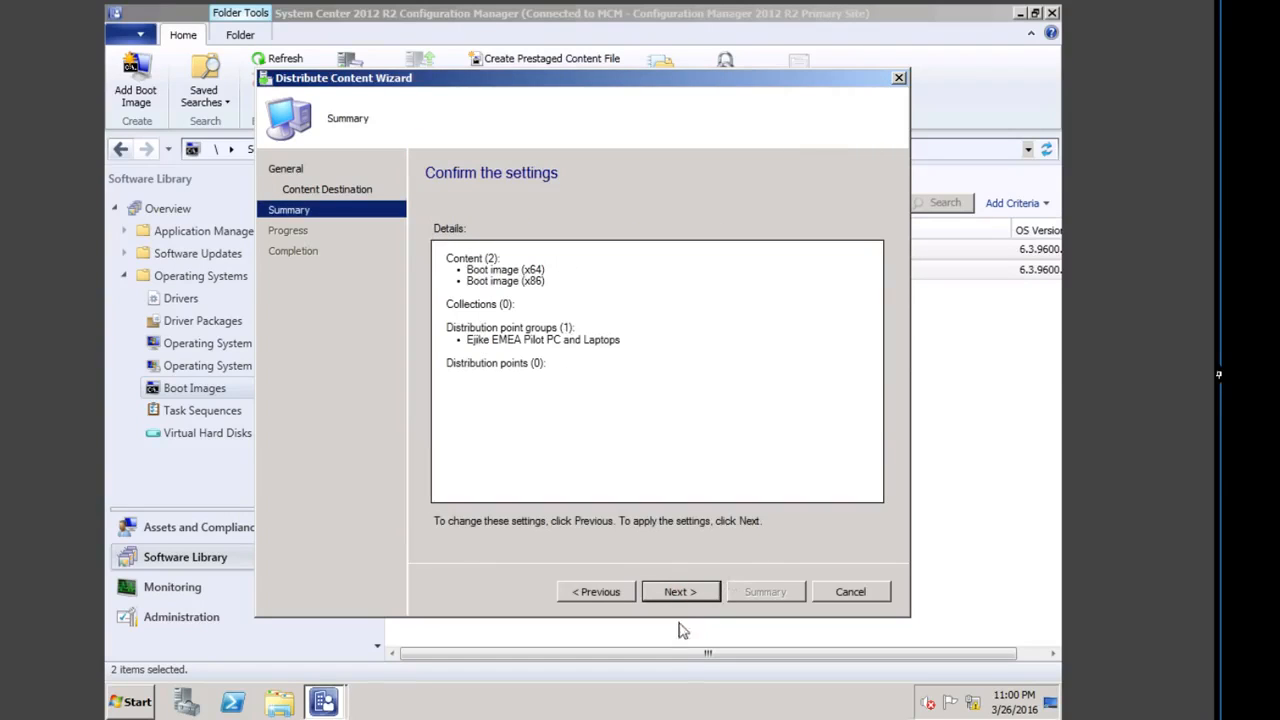
pyautogui.click(680, 592)
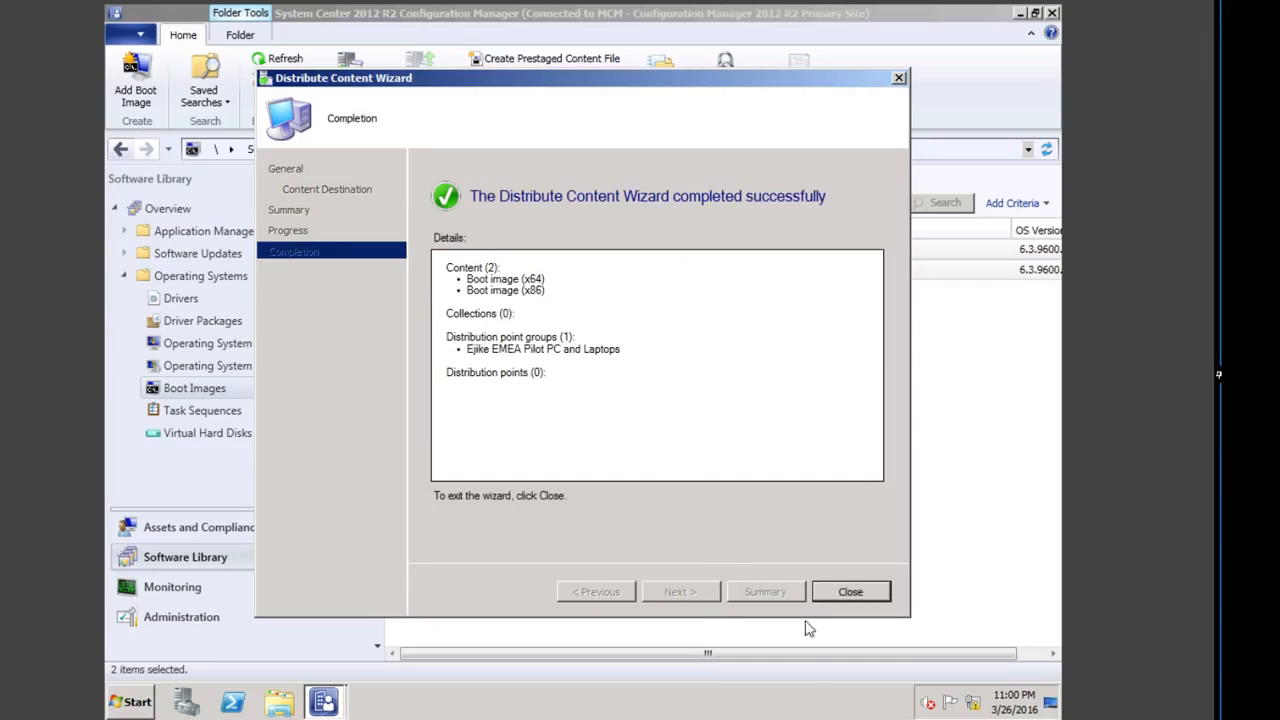
pyautogui.click(849, 591)
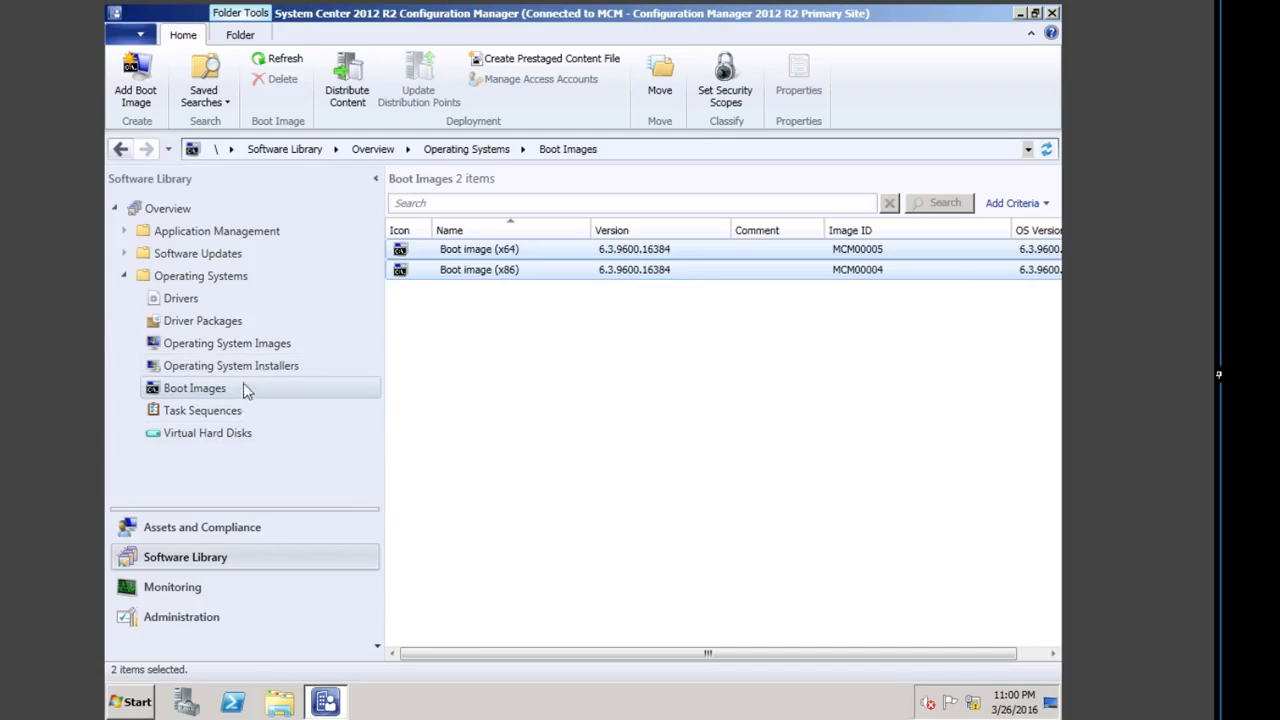
# Step: Open the content status under Distribution Status in Monitoring and examine the entries of the x64 and x86 boot images
pyautogui.click(172, 587)
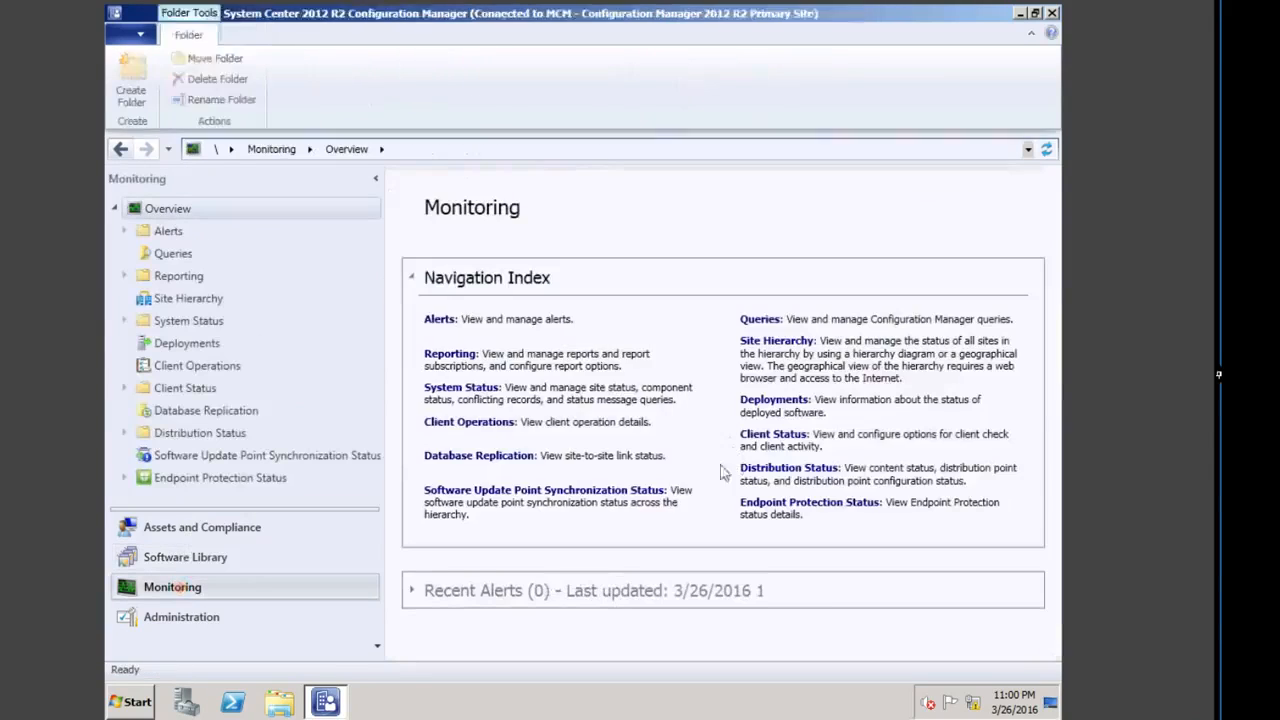
pyautogui.click(796, 467)
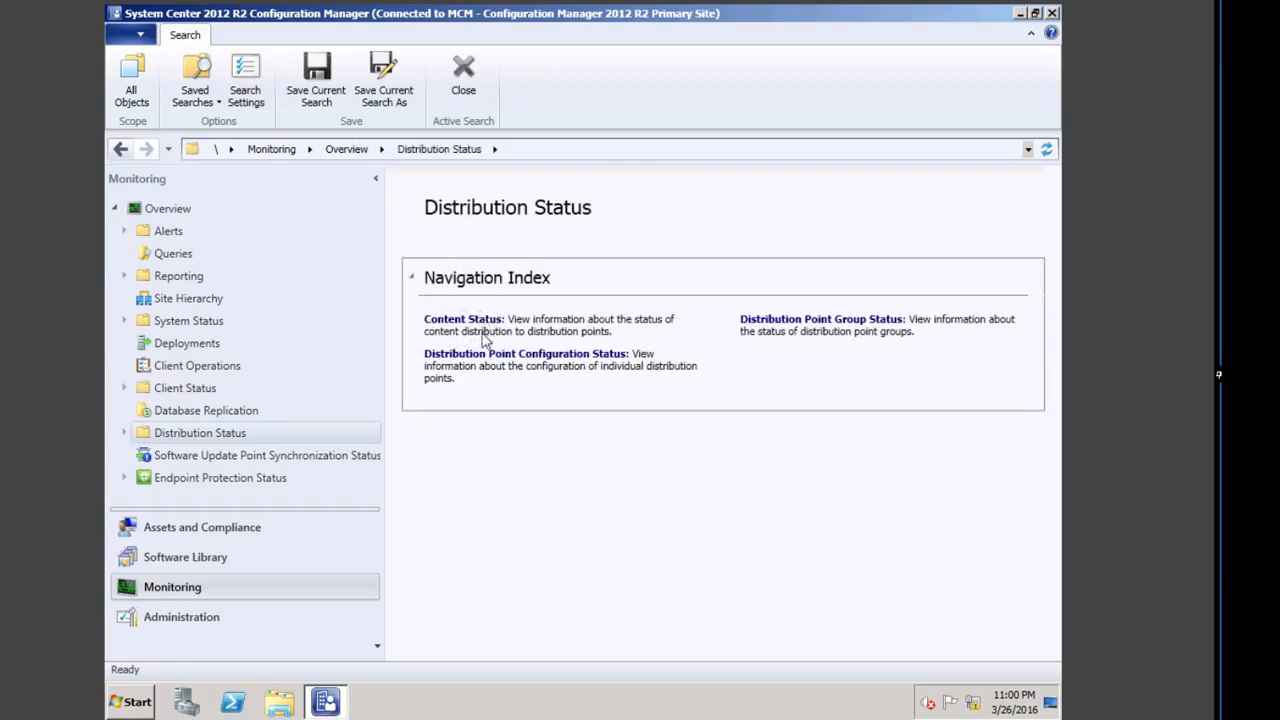
pyautogui.click(472, 319)
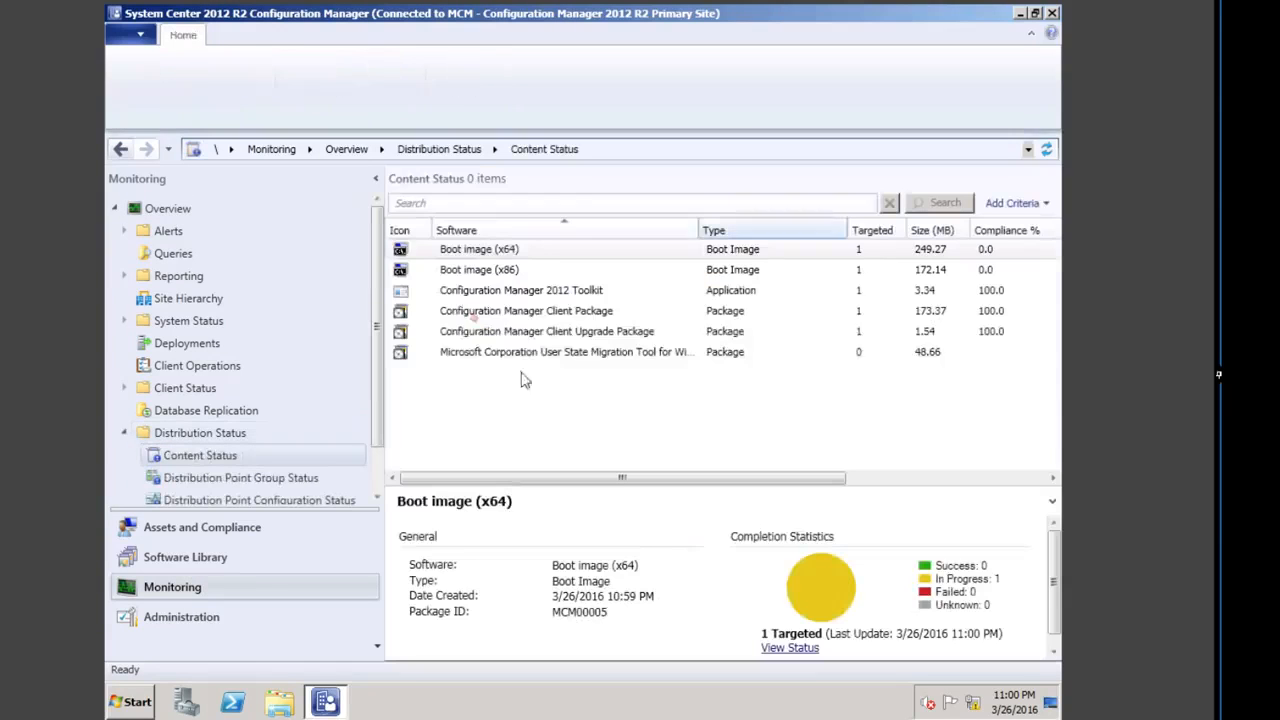
pyautogui.click(481, 270)
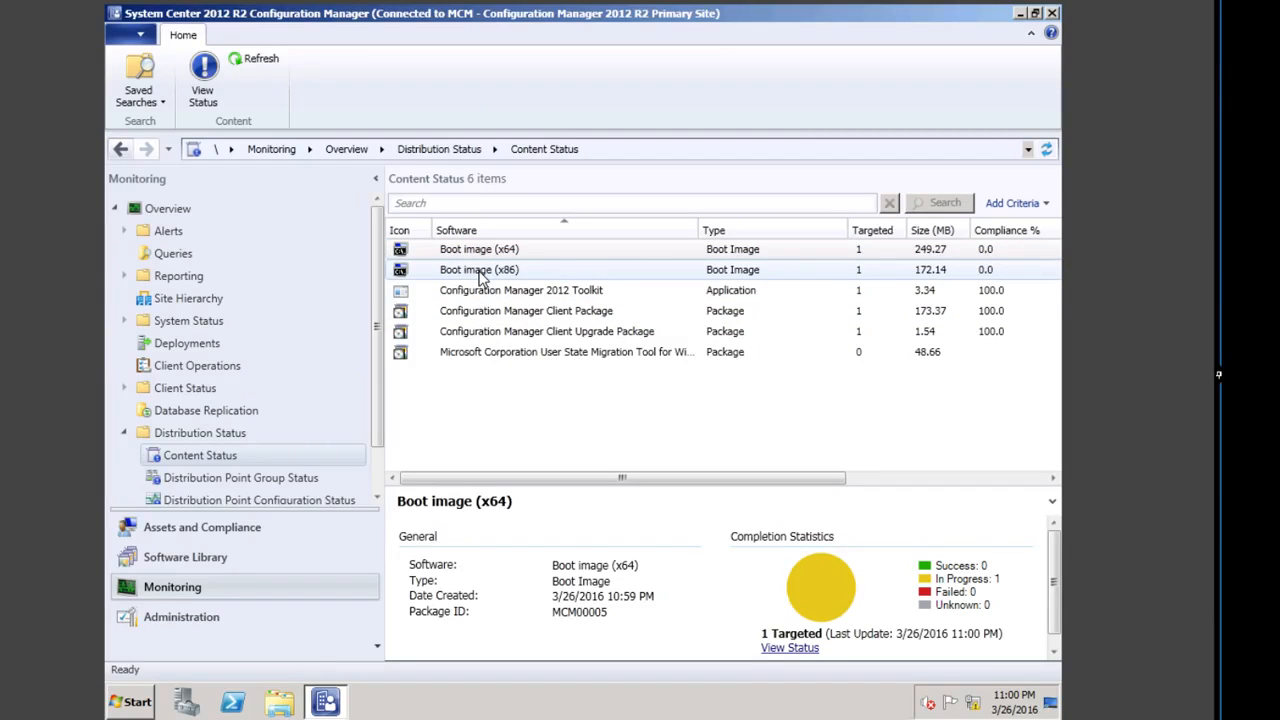
pyautogui.moveTo(662, 477); pyautogui.dragTo(864, 478)
pyautogui.click(792, 252)
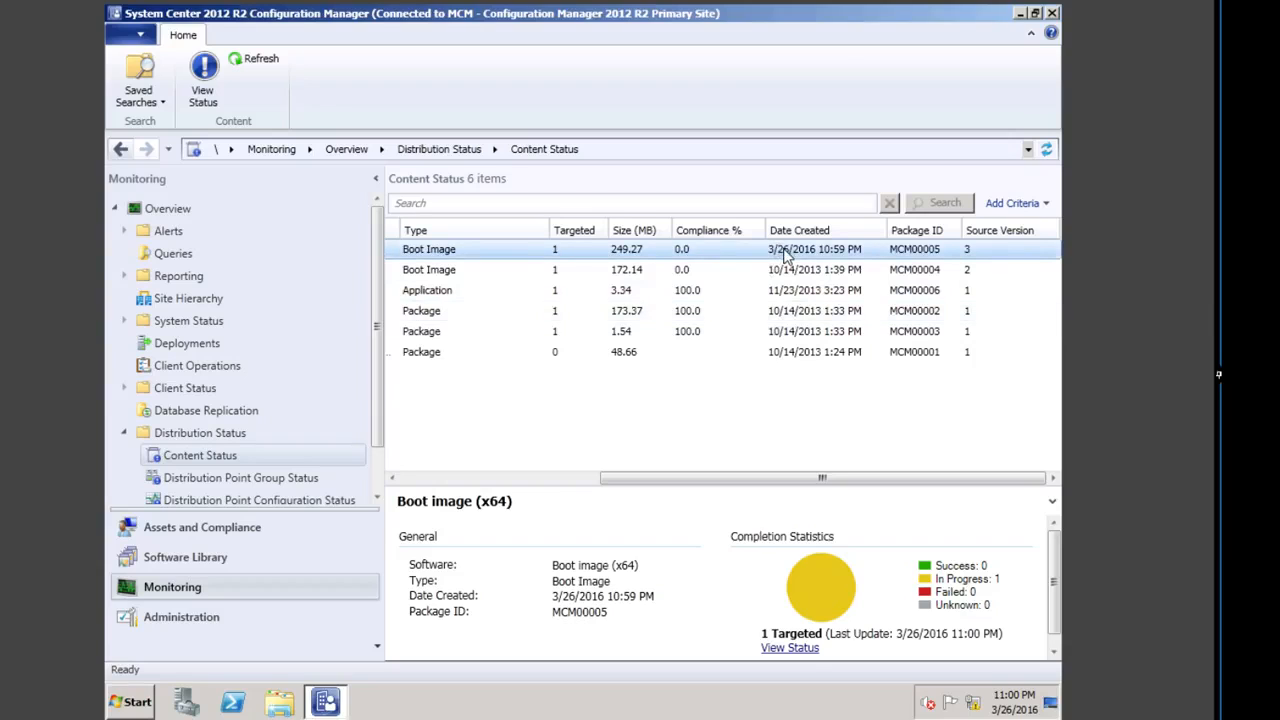
pyautogui.click(706, 478)
pyautogui.moveTo(706, 478); pyautogui.dragTo(439, 480)
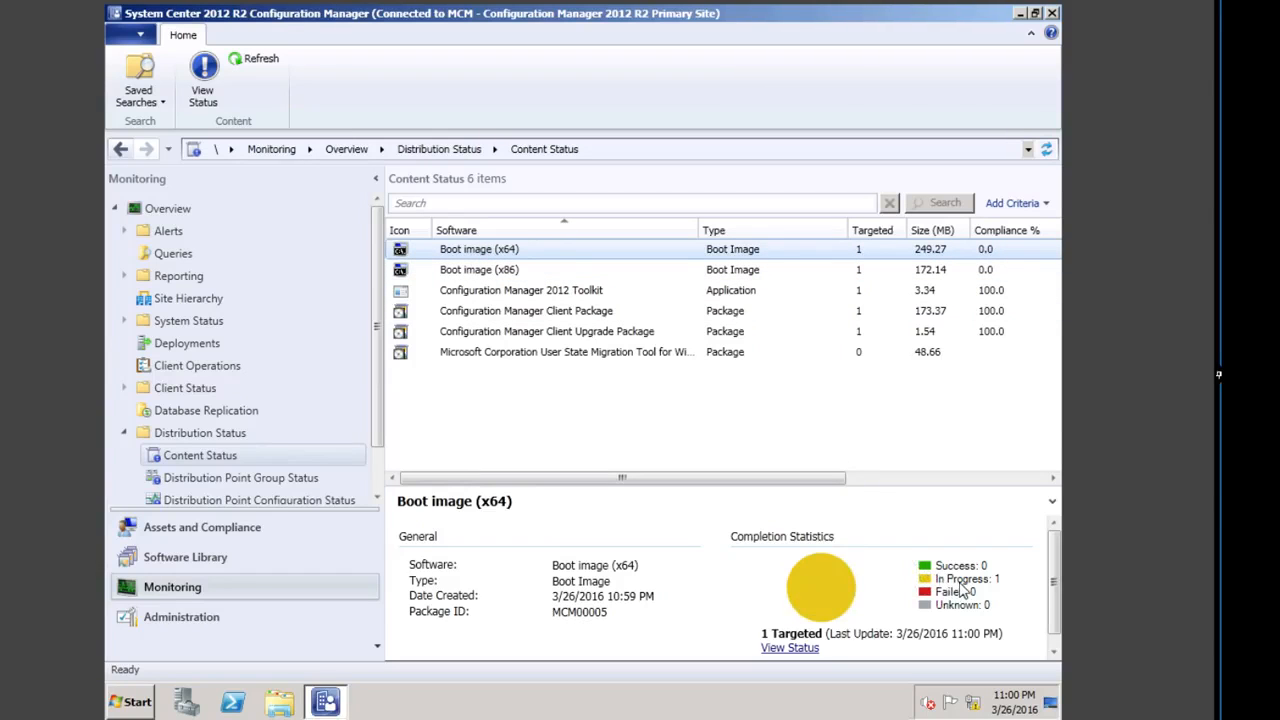
pyautogui.moveTo(960, 592)
pyautogui.click(497, 272)
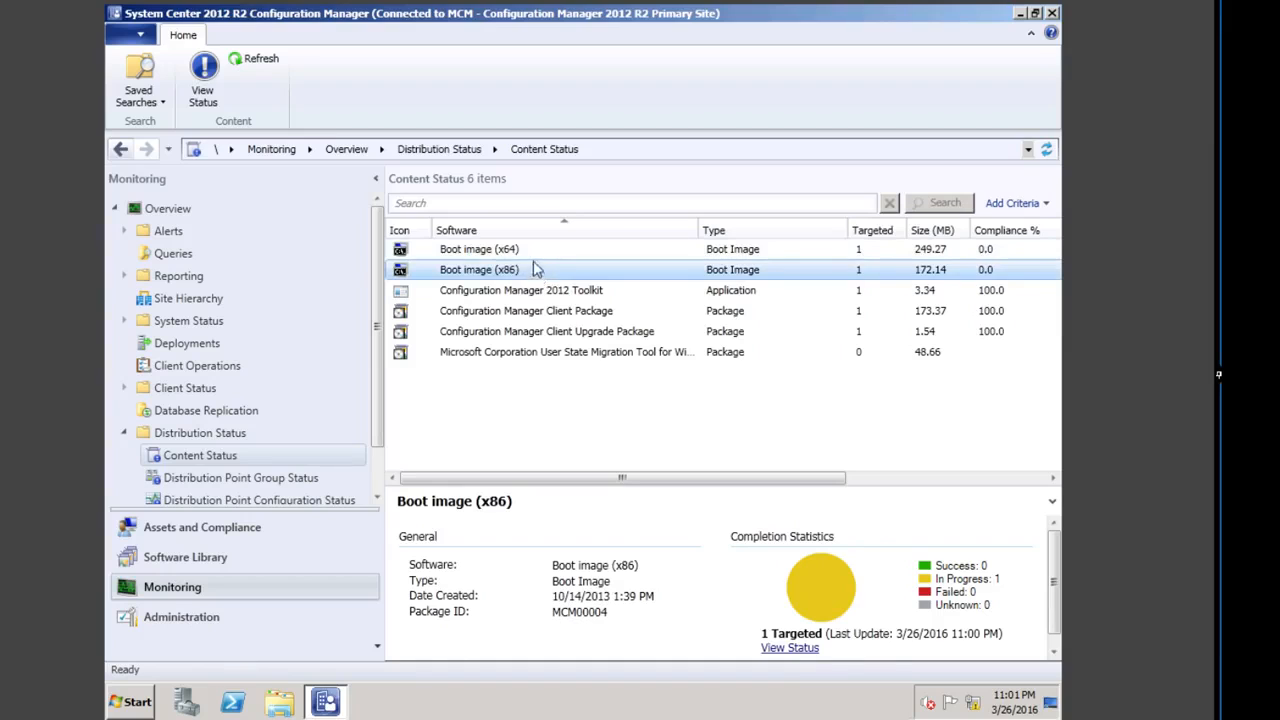
# Step: Refresh the content status for both boot images and open the detailed distribution status of the x64 image
pyautogui.click(256, 59)
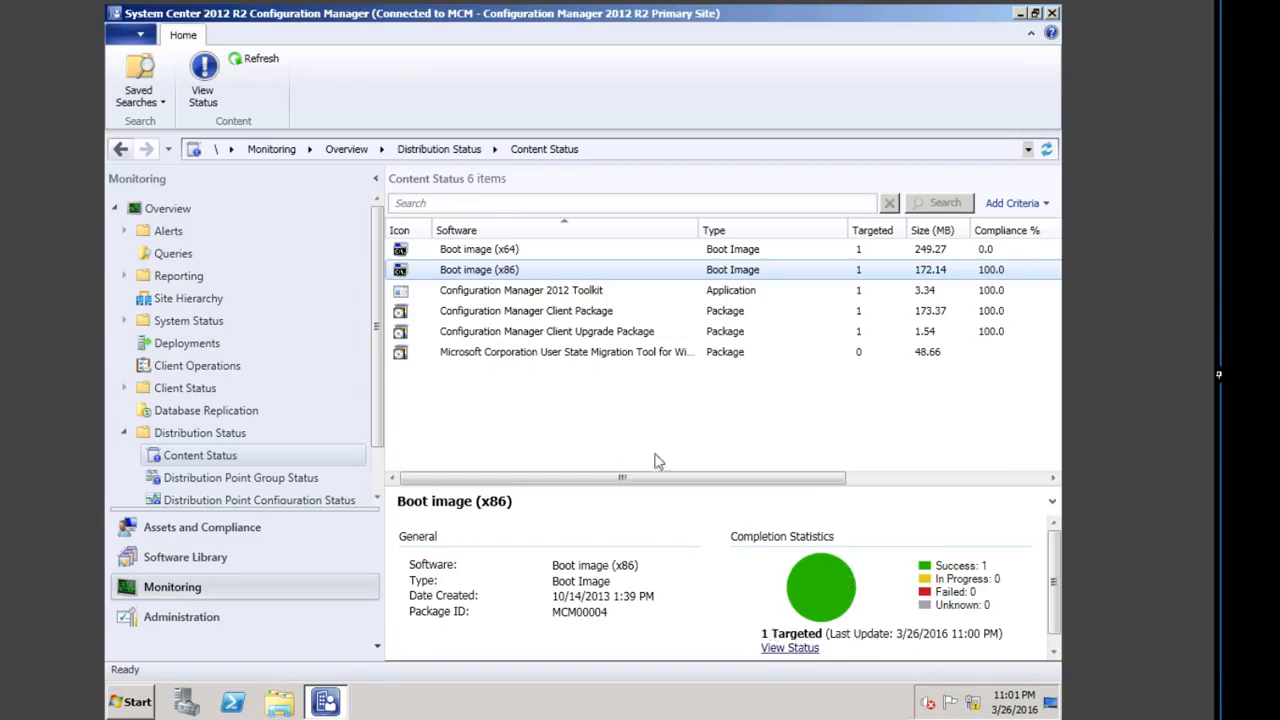
pyautogui.click(478, 251)
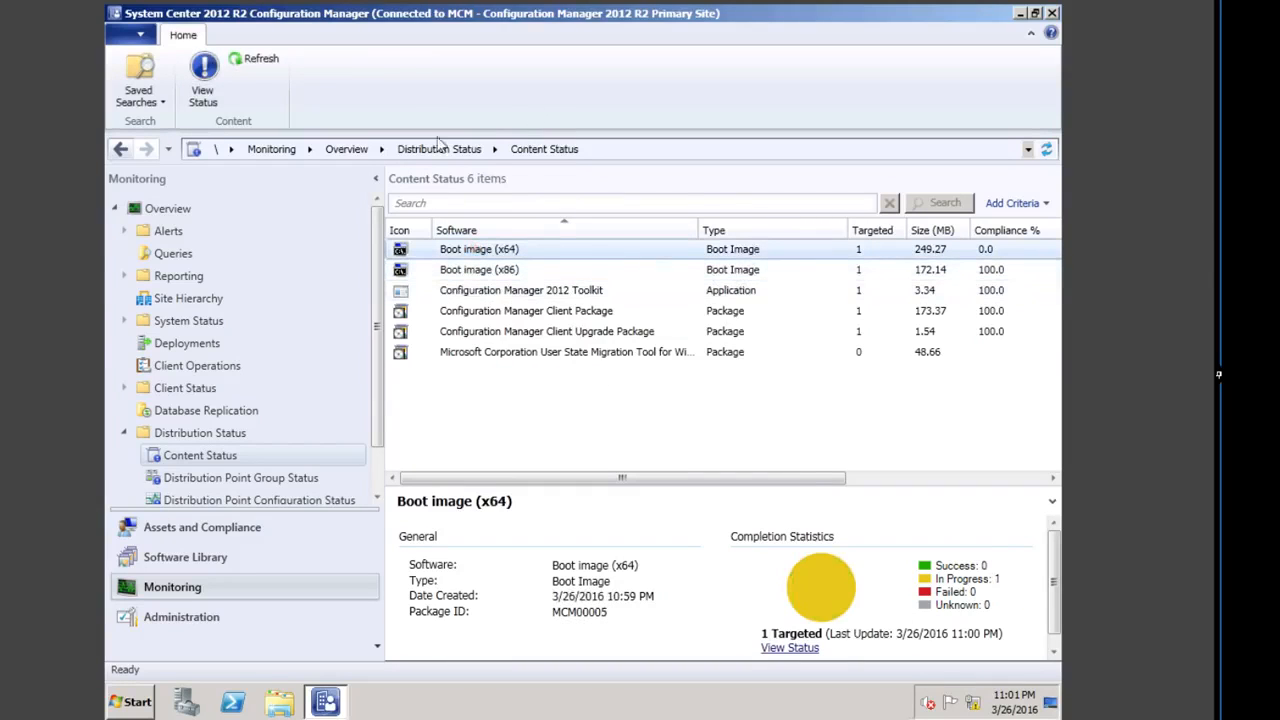
pyautogui.click(253, 60)
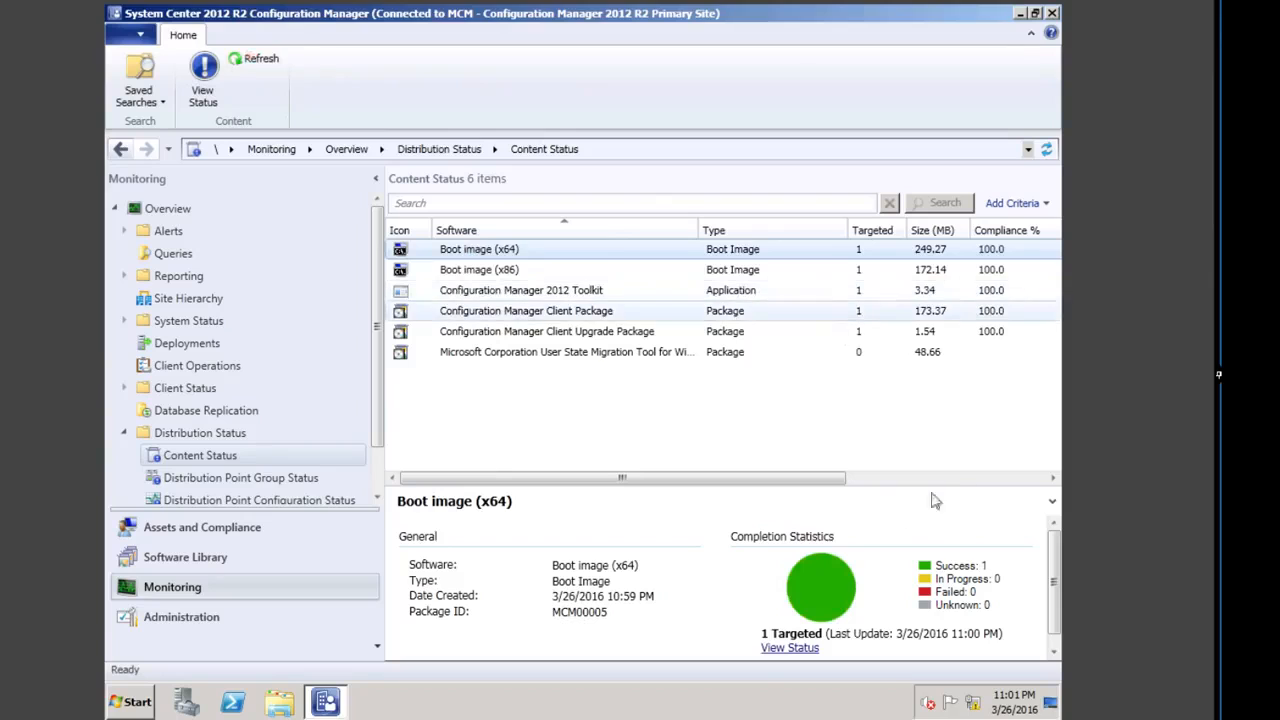
pyautogui.click(795, 648)
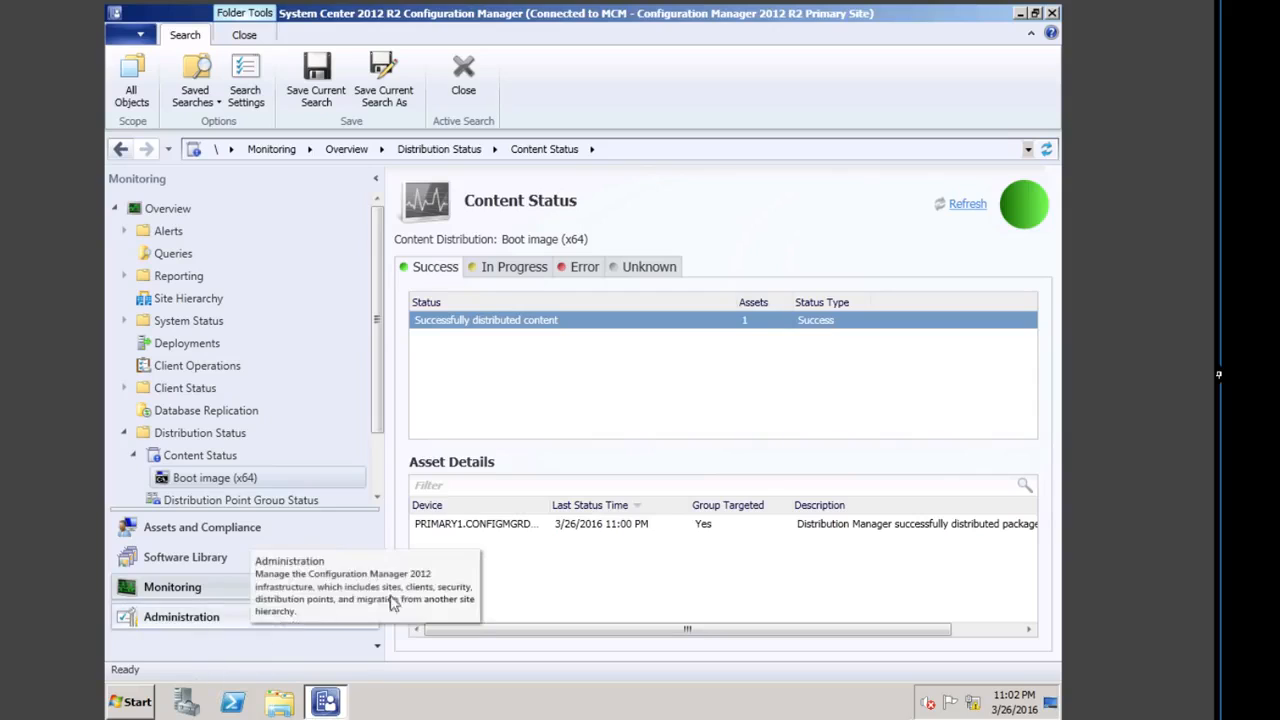
# Step: Go to Boundaries in the Administration workspace's hierarchy configuration and start creating a boundary
pyautogui.click(165, 617)
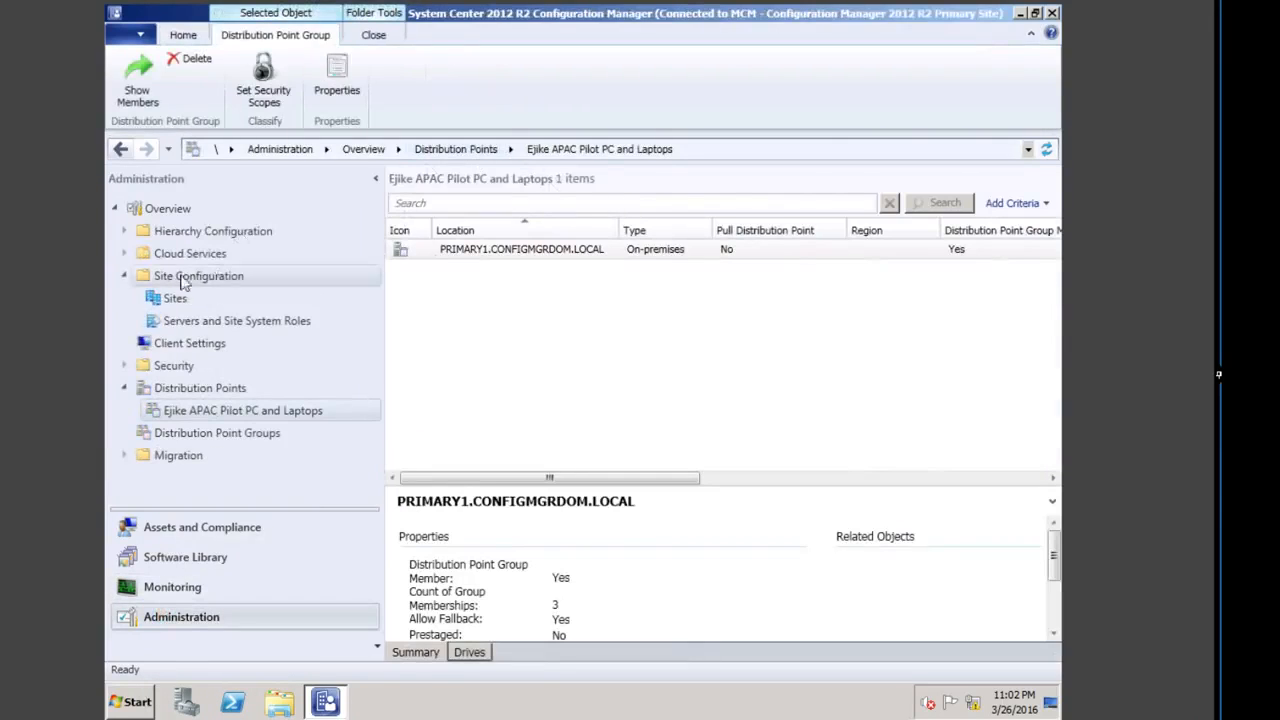
pyautogui.click(180, 208)
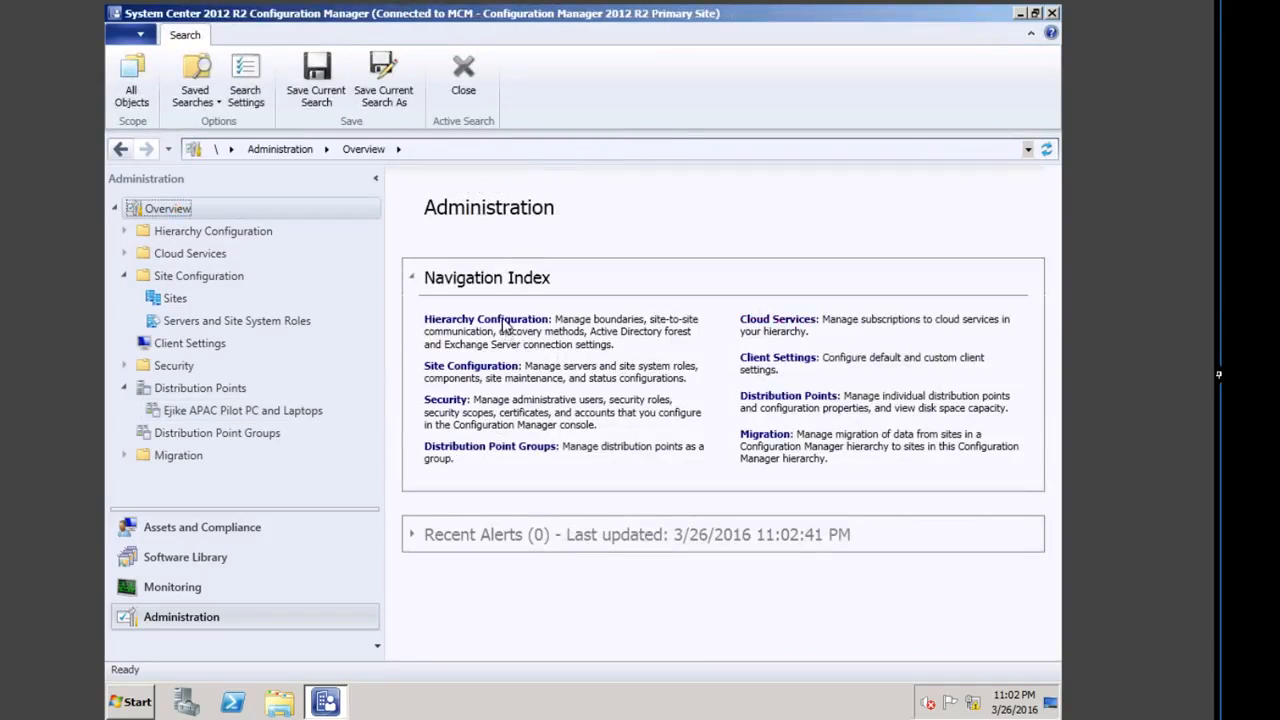
pyautogui.click(498, 320)
pyautogui.click(778, 320)
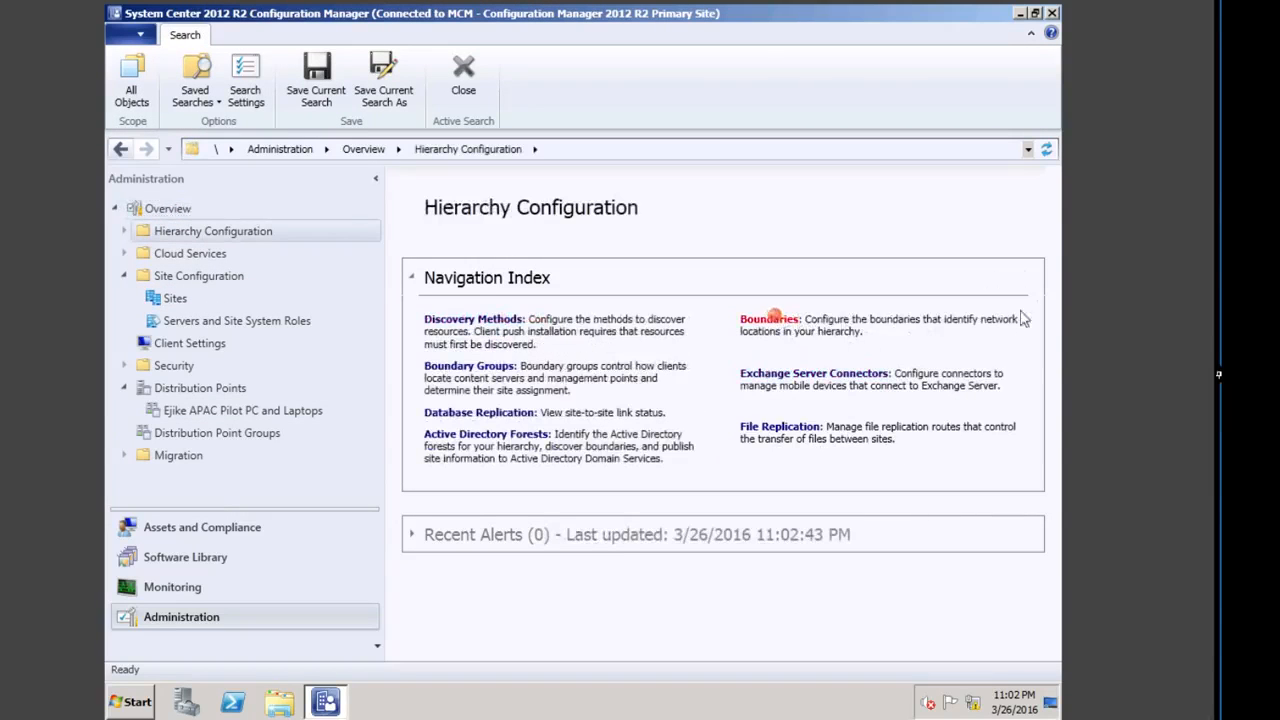
pyautogui.rightClick(474, 343)
pyautogui.click(535, 354)
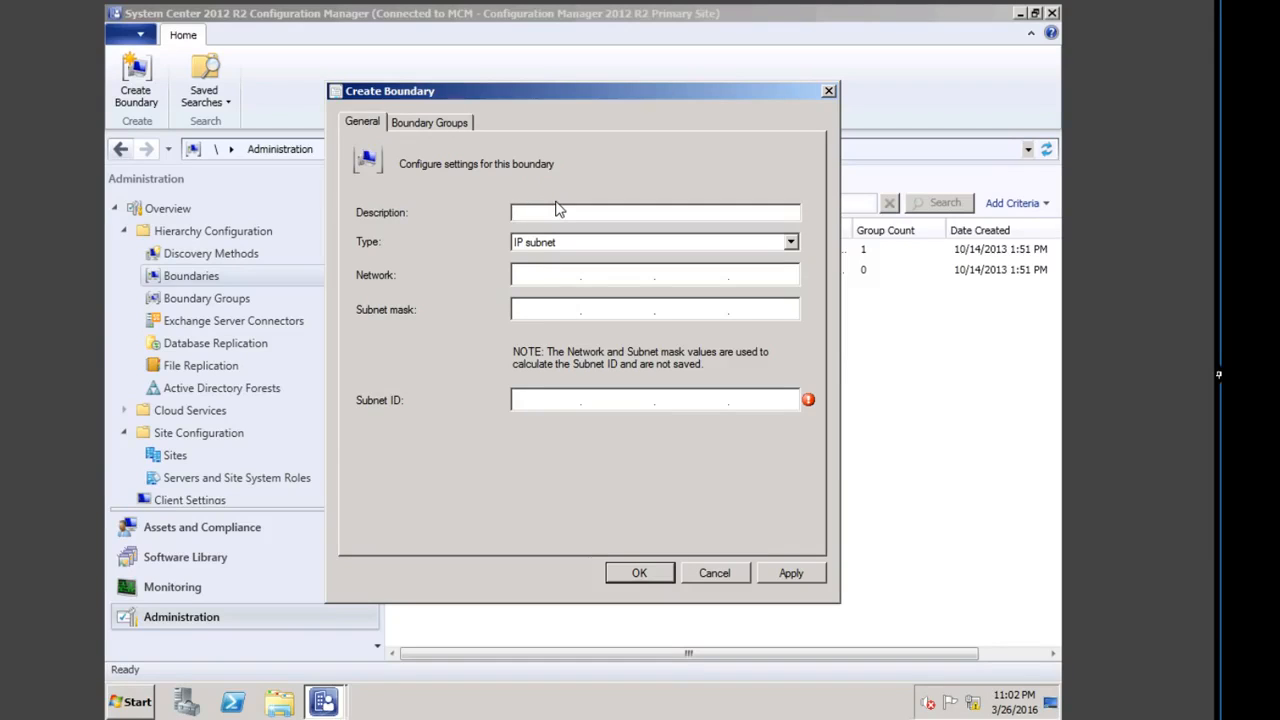
# Step: Describe the new boundary as "IP range for OS deployment" and set its type to IP address range
pyautogui.write('d')
pyautogui.press('BackSpace')
pyautogui.write('IP range for OS depl')
pyautogui.write('ymetn')
pyautogui.press('BackSpace')
pyautogui.press('BackSpace')
pyautogui.press('BackSpace')
pyautogui.press('BackSpace')
pyautogui.press('BackSpace')
pyautogui.write('oyment')
pyautogui.click(790, 242)
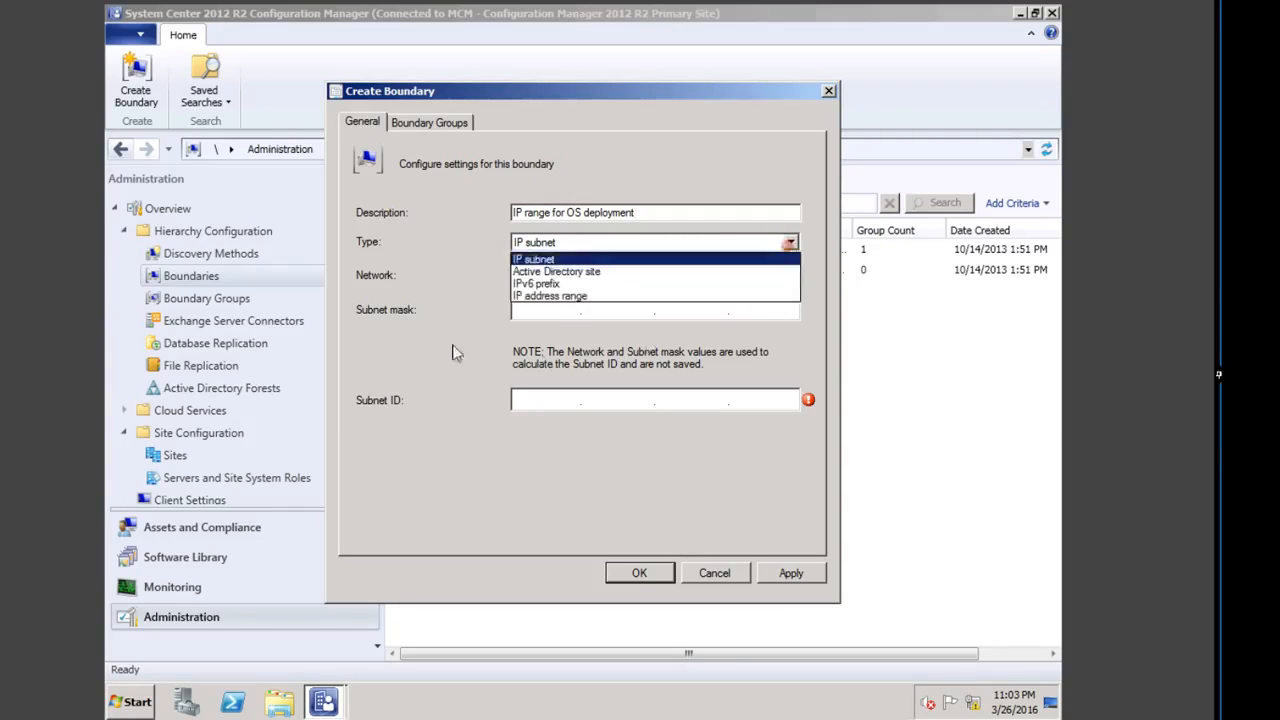
pyautogui.click(550, 296)
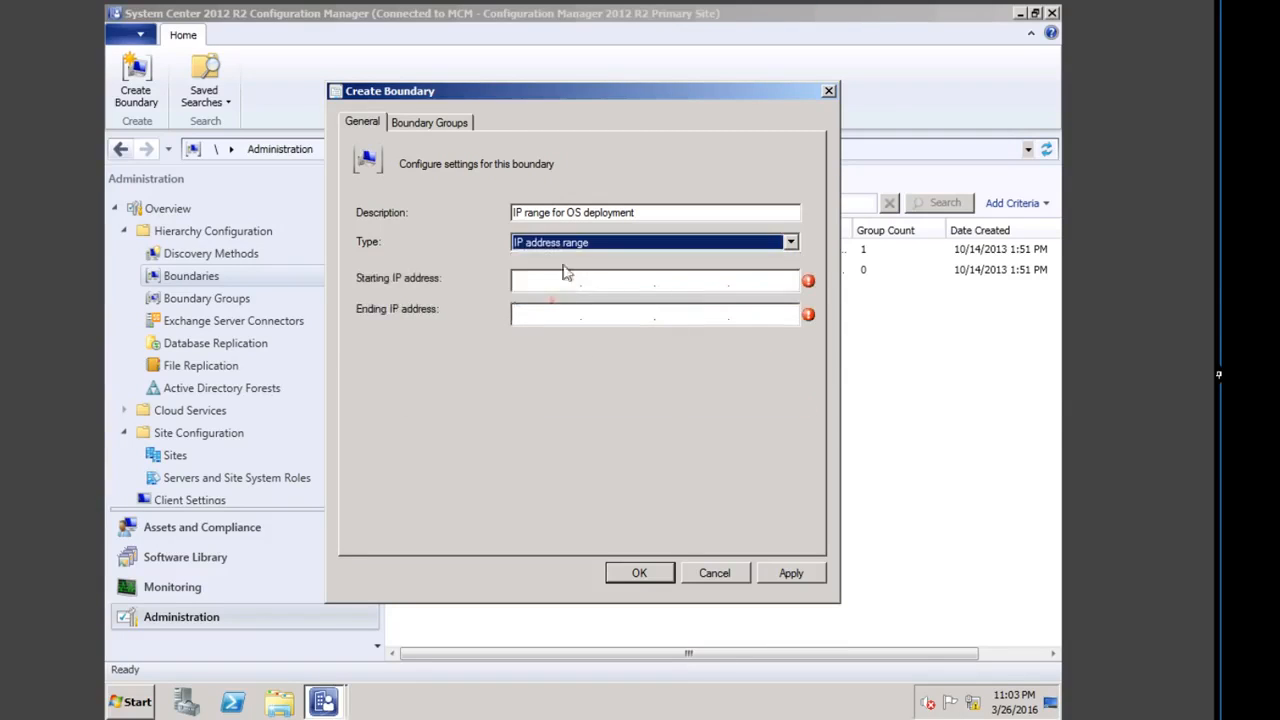
# Step: Set the new boundary's range from 192.168.3.200 to 192.168.3.210 and save the boundary
pyautogui.click(543, 281)
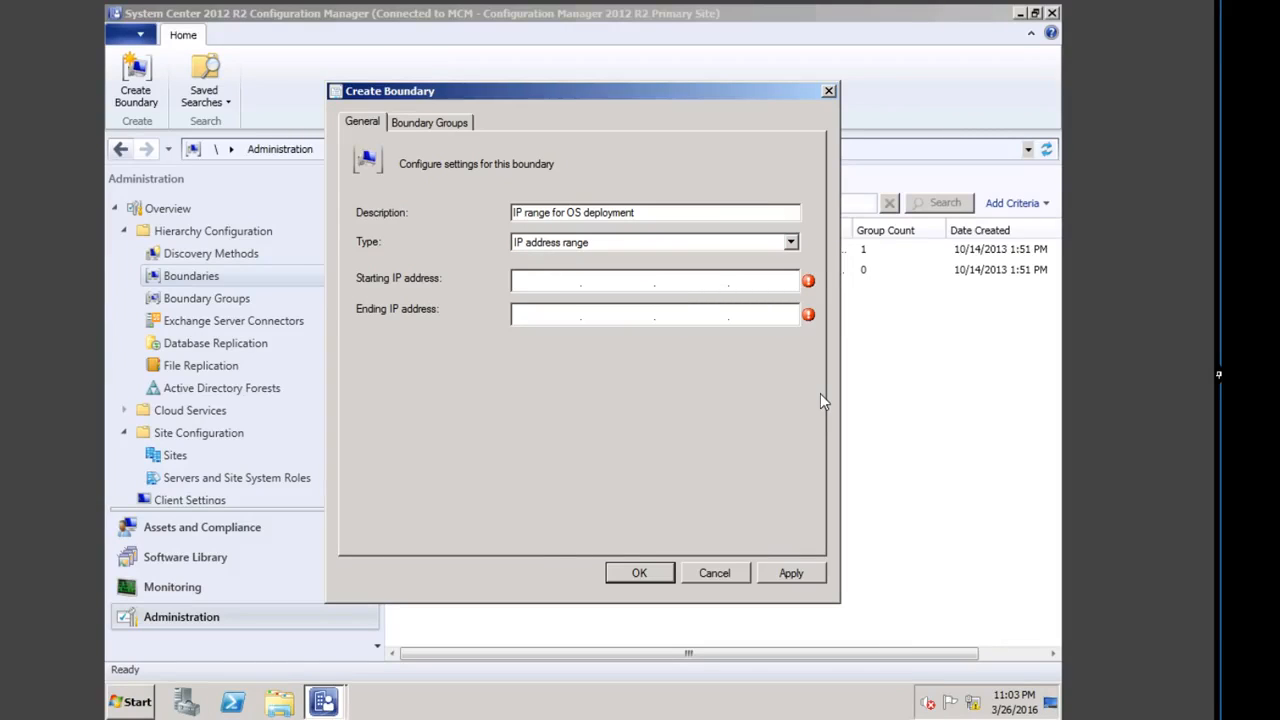
pyautogui.write('192.168.3.200')
pyautogui.click(544, 314)
pyautogui.write('192.168.')
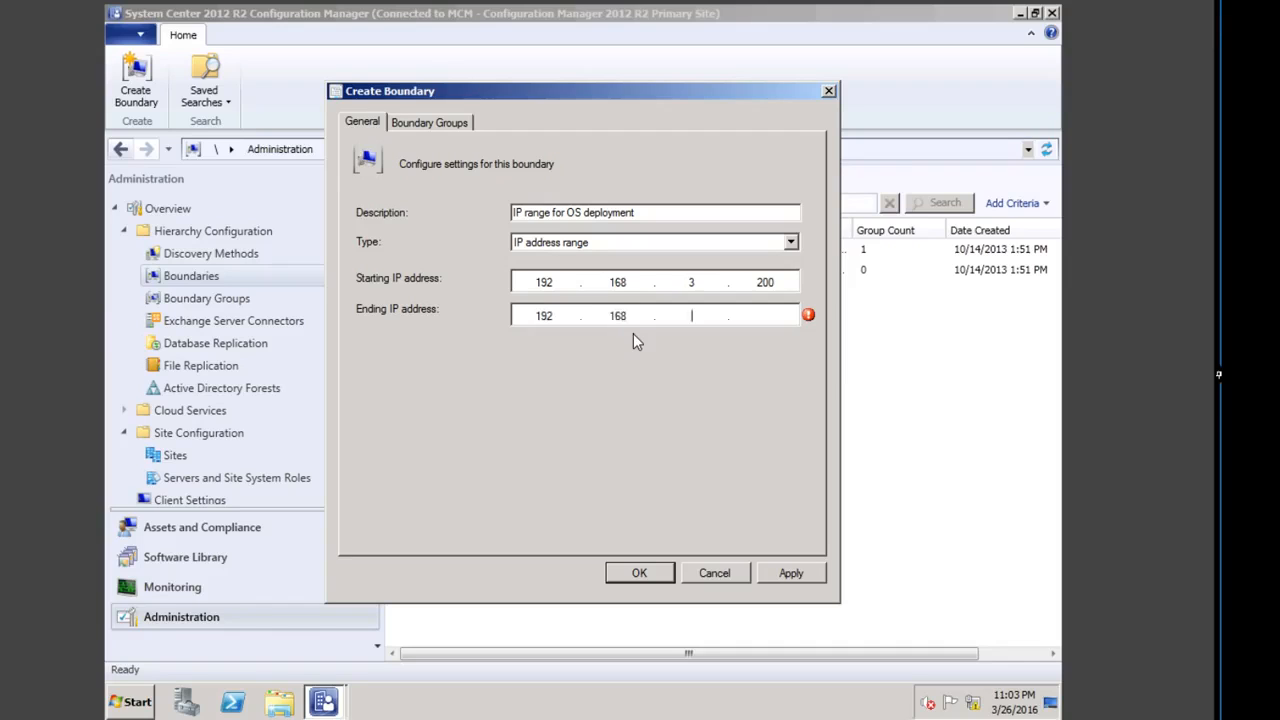
pyautogui.write('3.210')
pyautogui.click(793, 580)
pyautogui.click(644, 571)
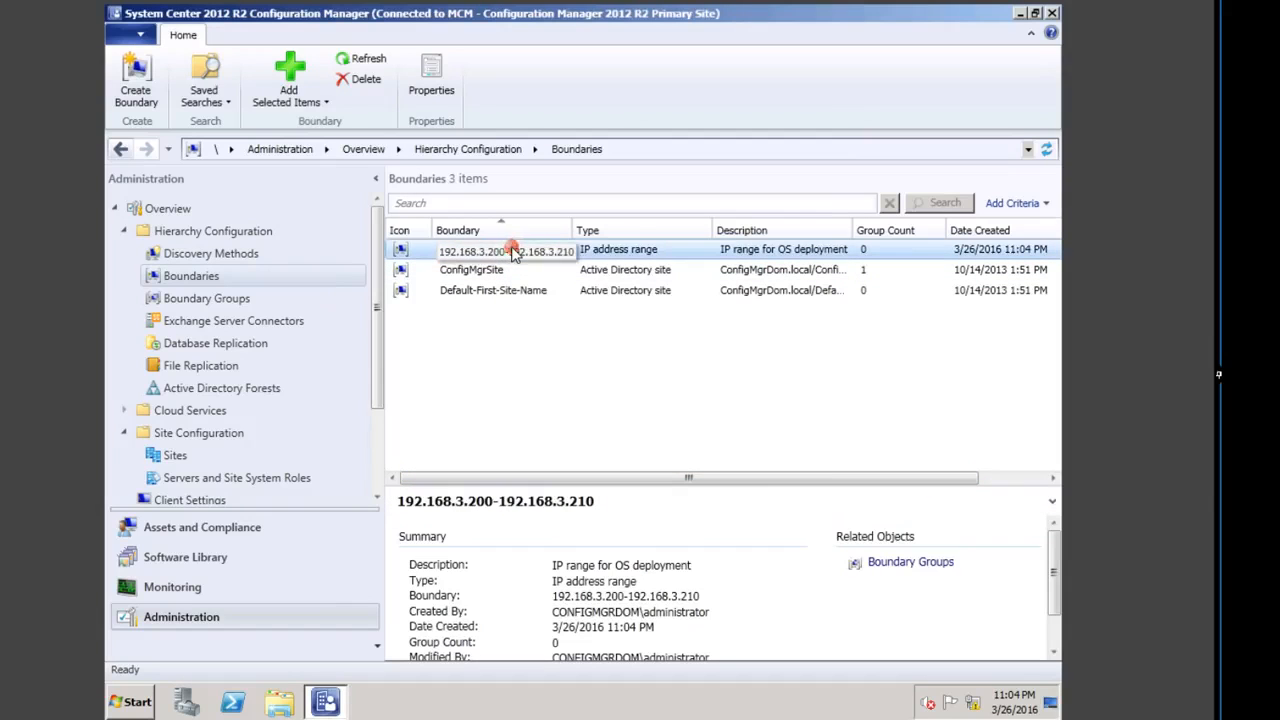
# Step: Add the new IP range boundary to the existing boundary group Local Clients in MCM
pyautogui.rightClick(512, 248)
pyautogui.moveTo(600, 262)
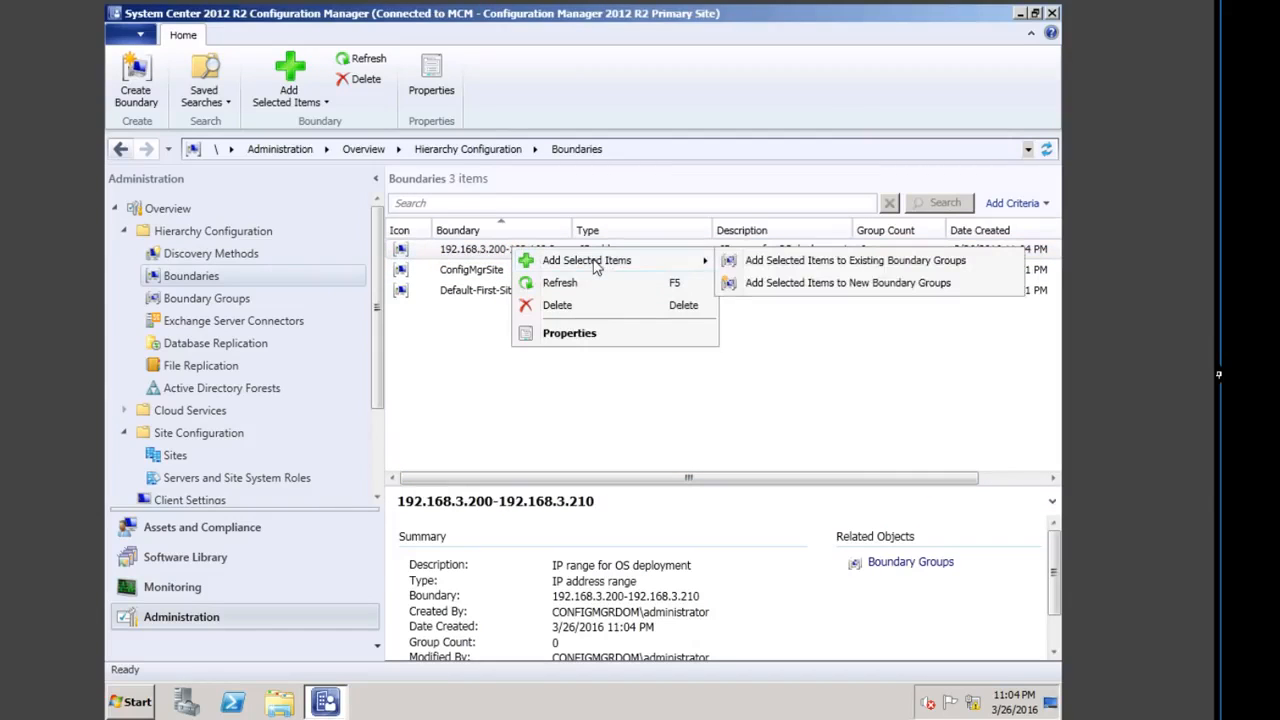
pyautogui.click(820, 262)
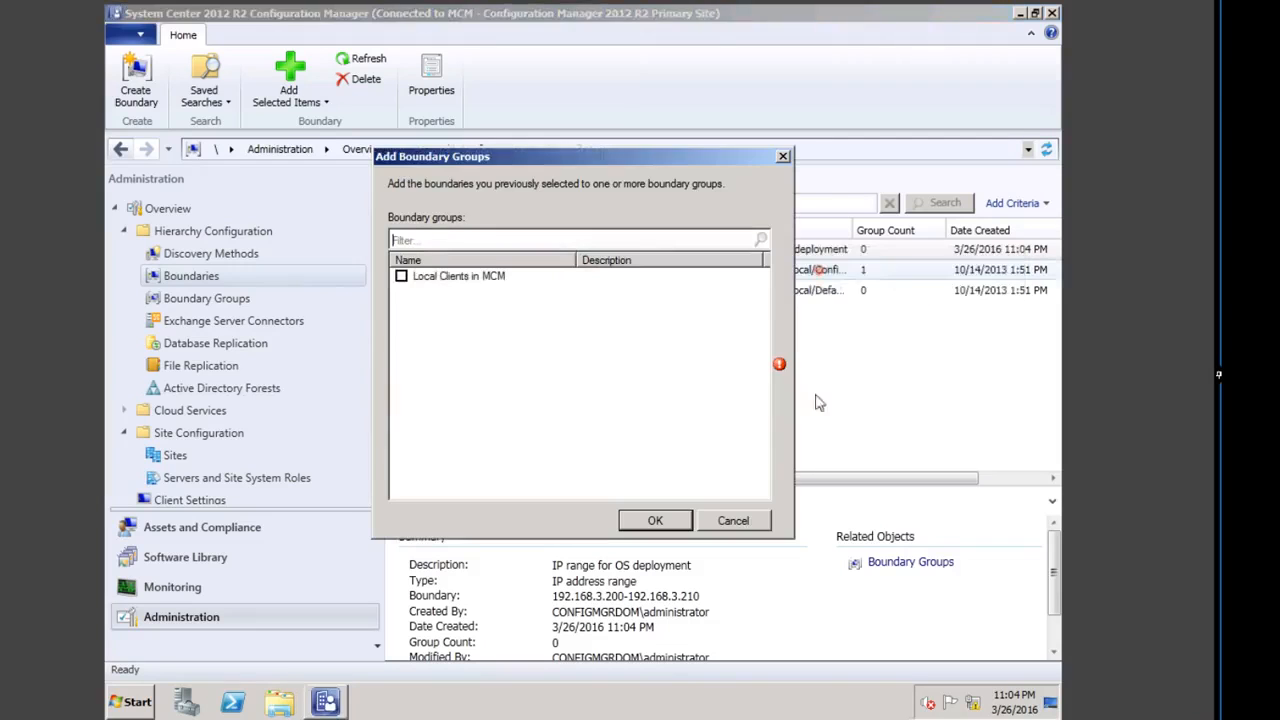
pyautogui.click(402, 277)
pyautogui.click(655, 520)
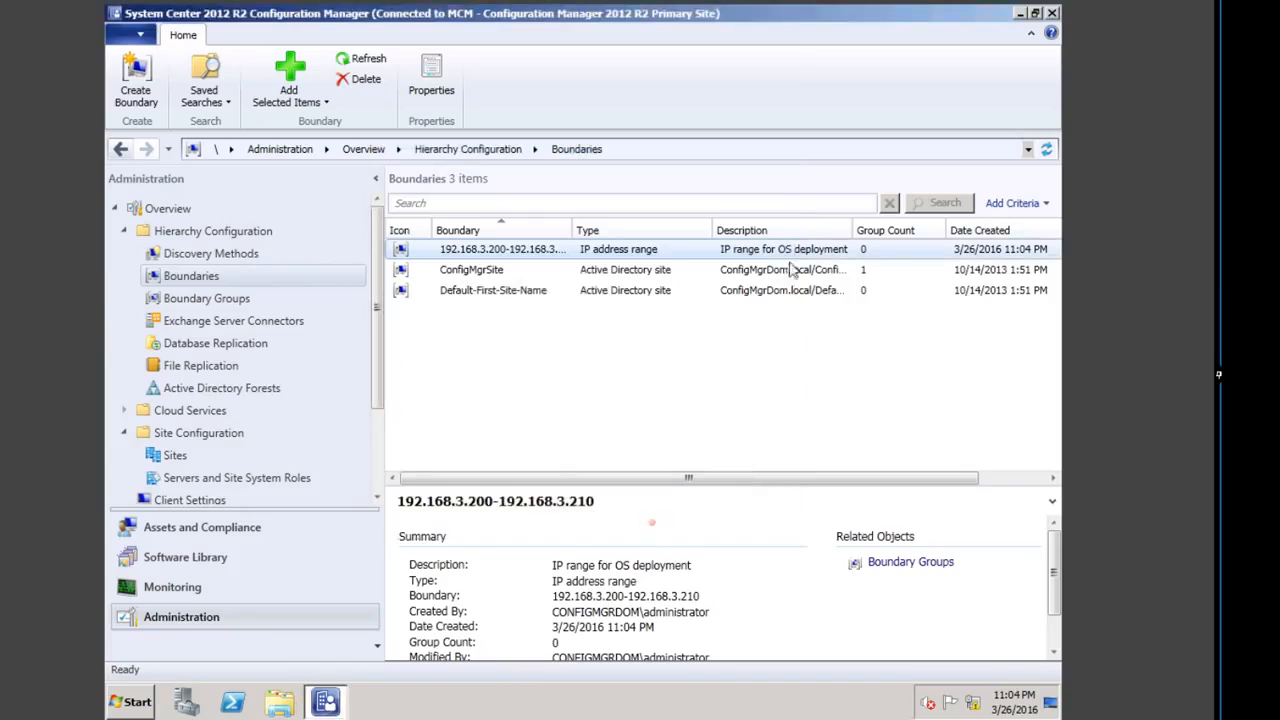
# Step: Examine the boundary groups that contain the ConfigMgrSite boundary in its properties
pyautogui.click(488, 270)
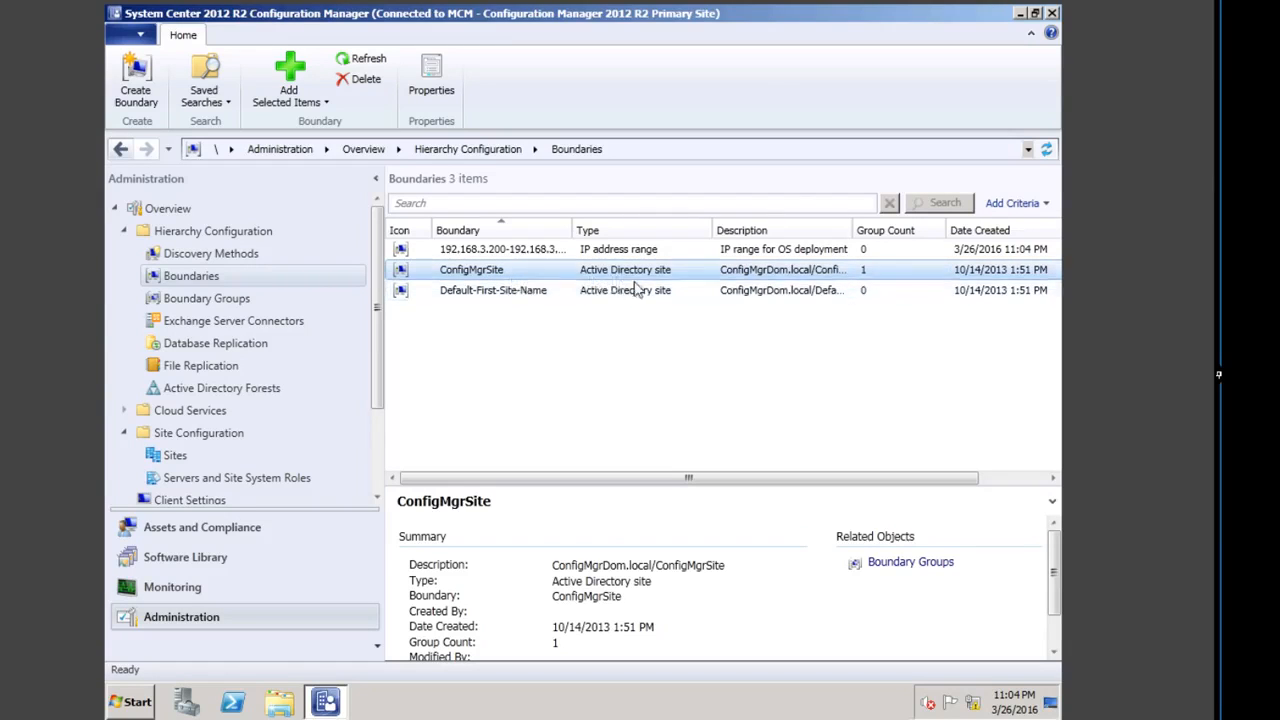
pyautogui.rightClick(541, 269)
pyautogui.click(609, 355)
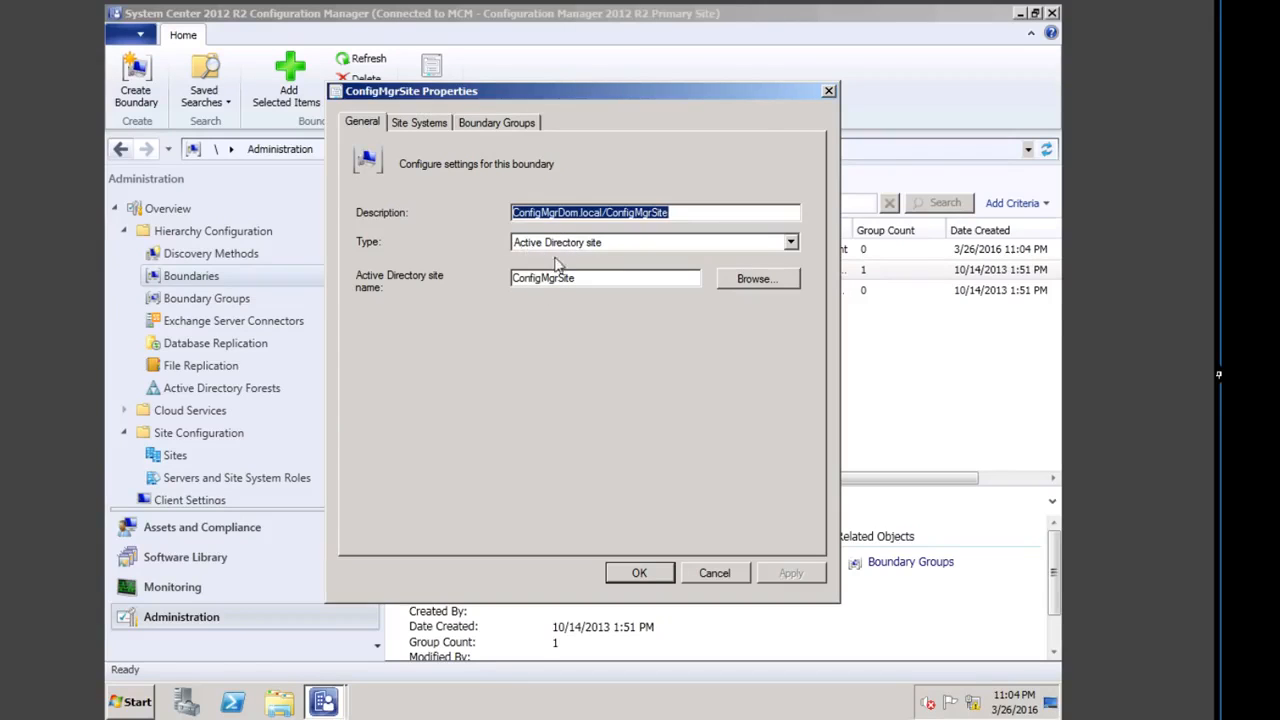
pyautogui.click(518, 124)
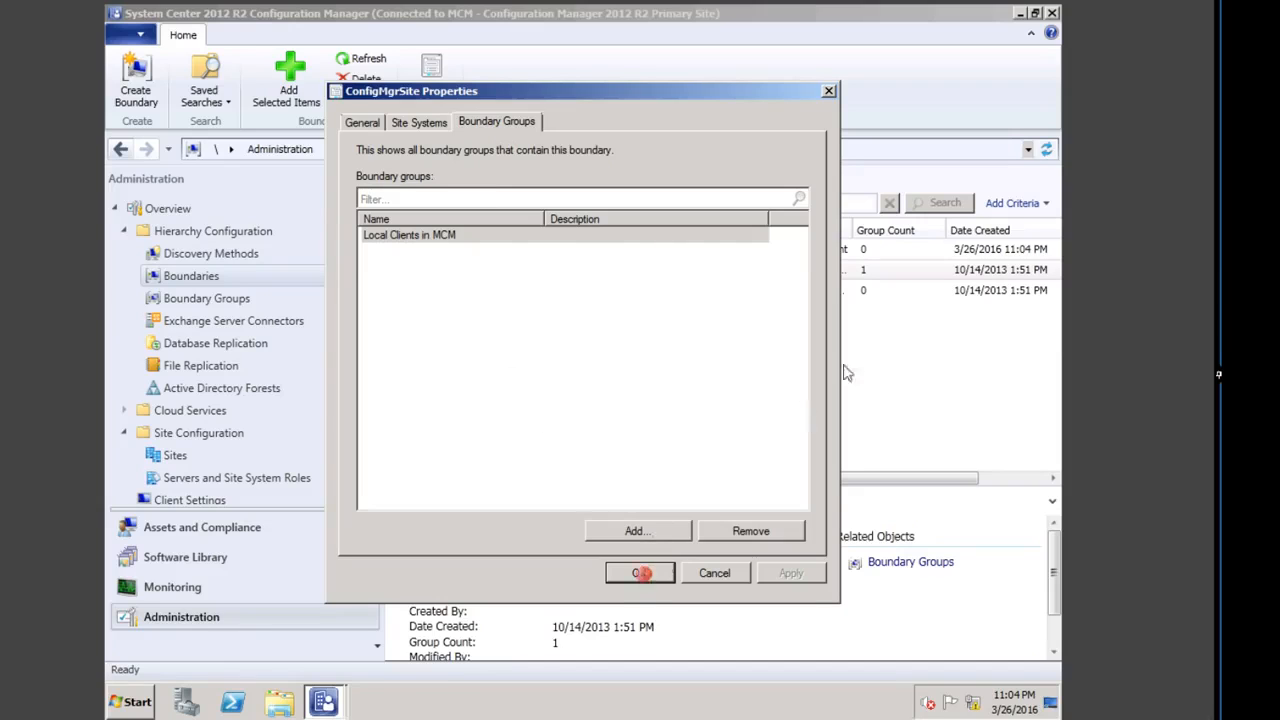
pyautogui.click(641, 573)
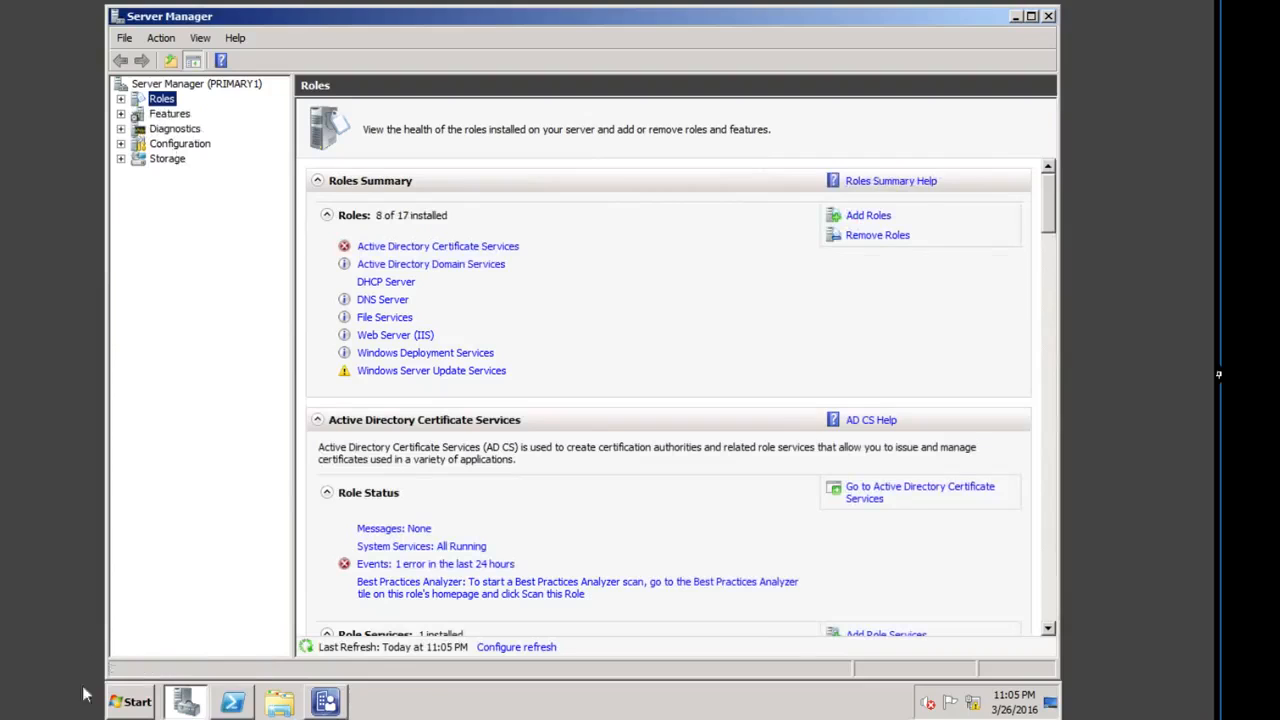
# Step: Open Active Directory Users and Computers and maximize its window
pyautogui.click(128, 703)
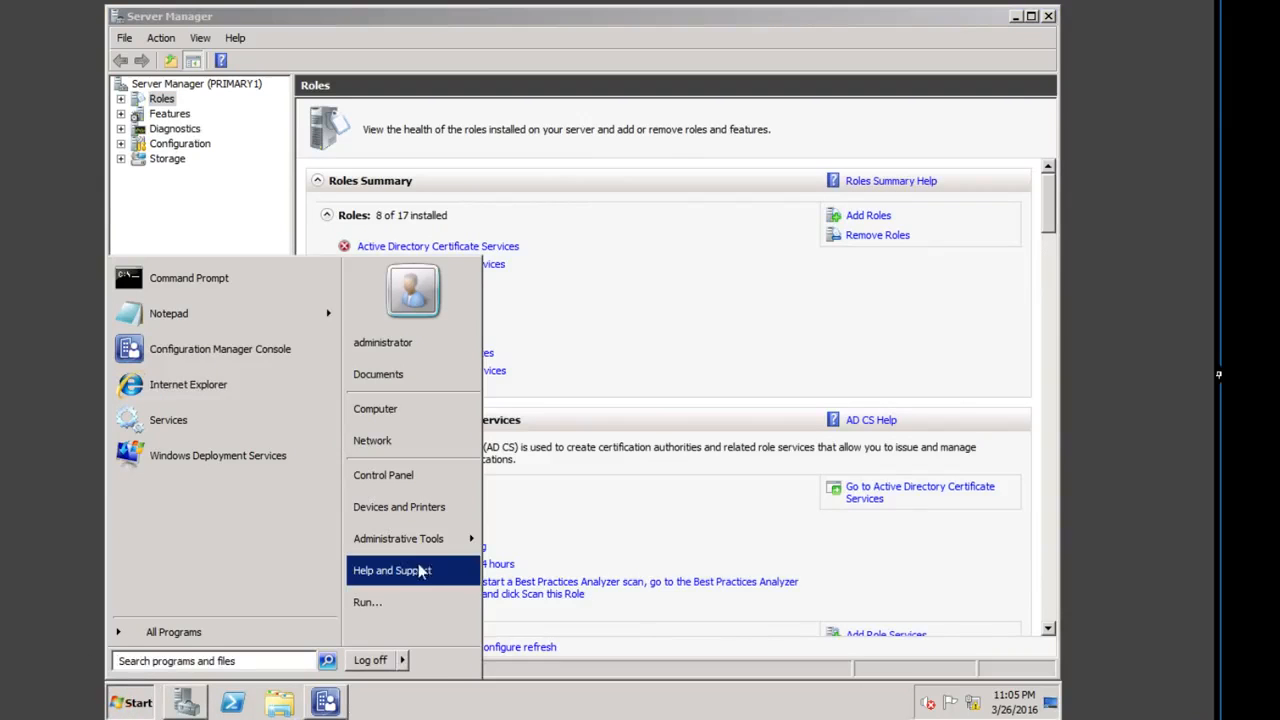
pyautogui.moveTo(424, 538)
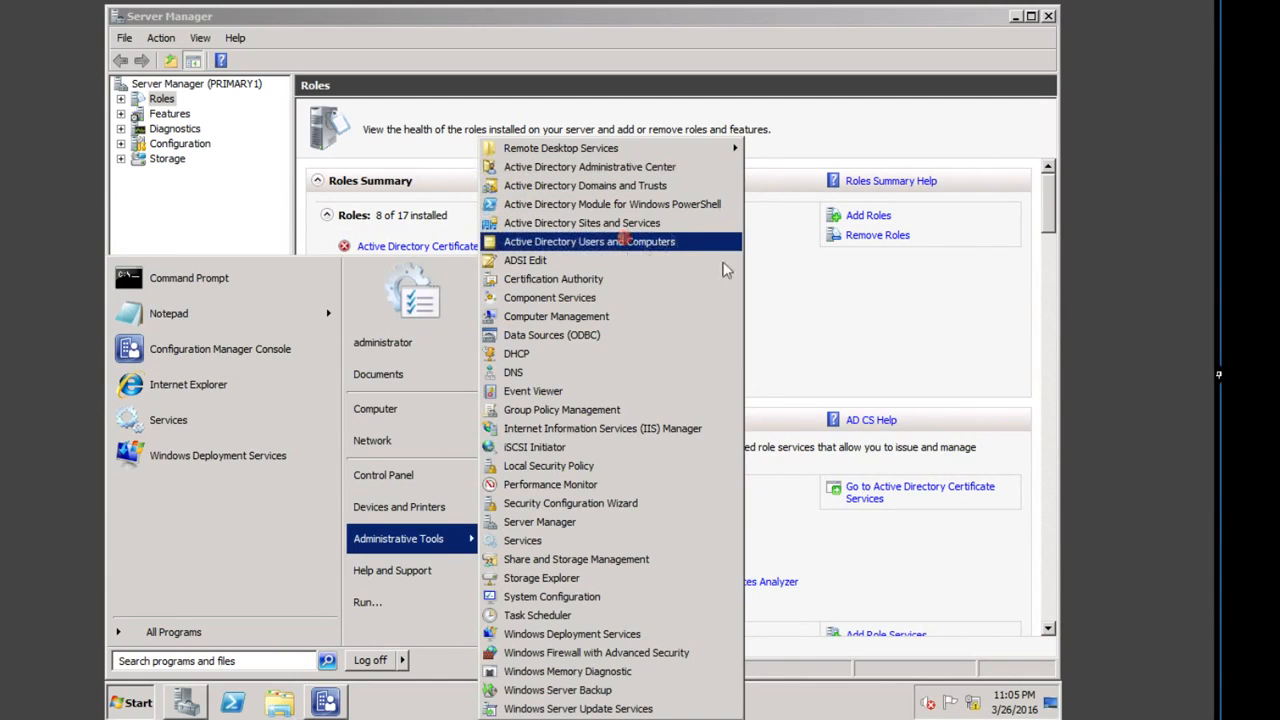
pyautogui.click(627, 245)
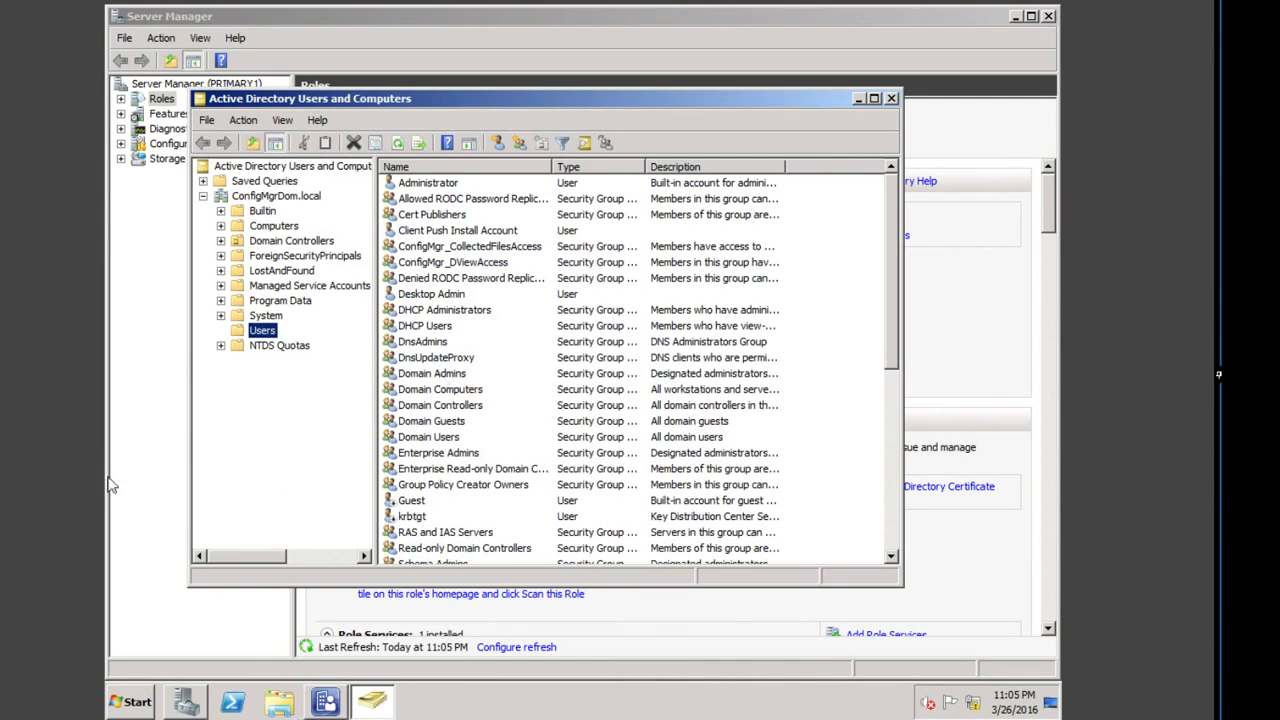
pyautogui.rightClick(250, 333)
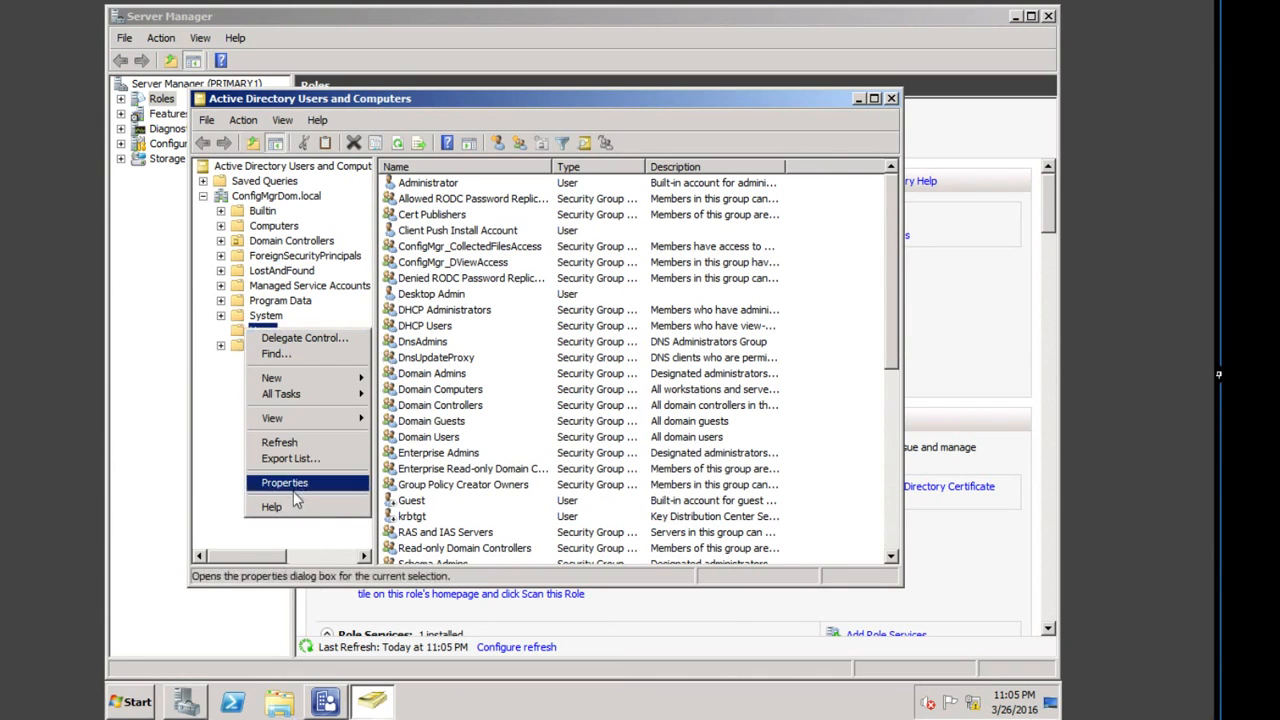
pyautogui.click(1048, 16)
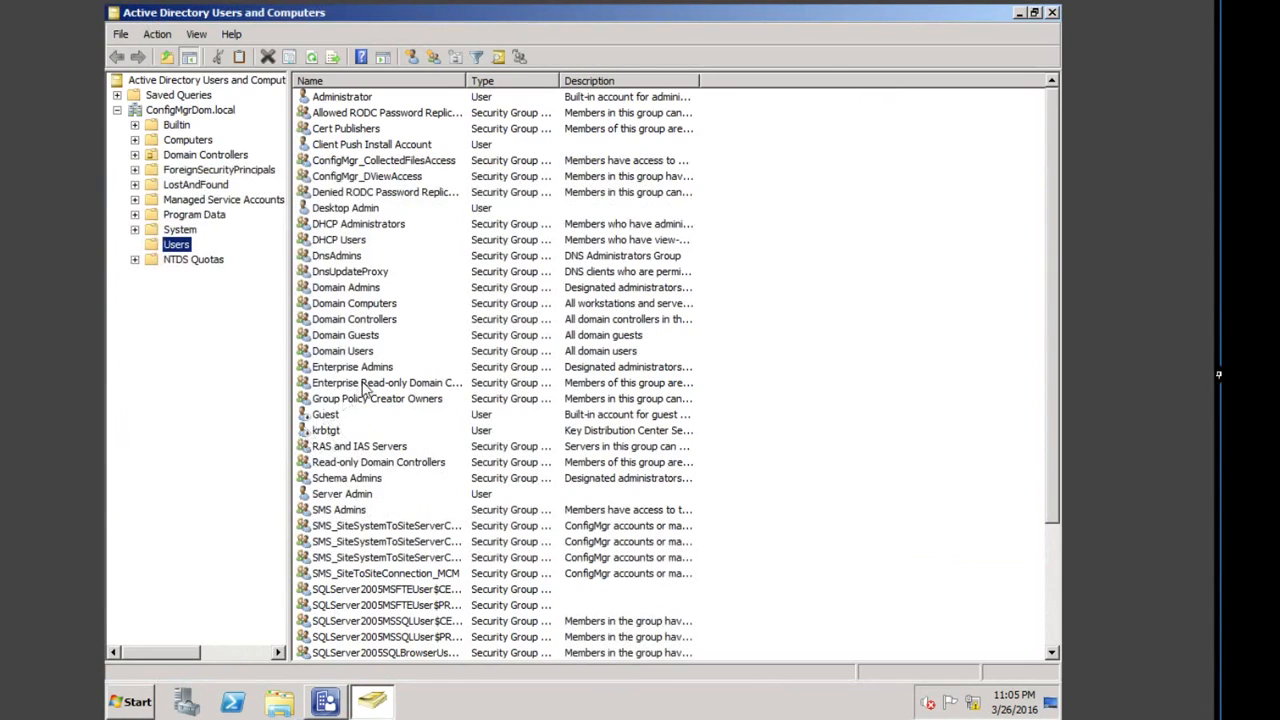
# Step: Start a new user in the Users container, entering the network access account's name and the logon name enaa
pyautogui.rightClick(176, 245)
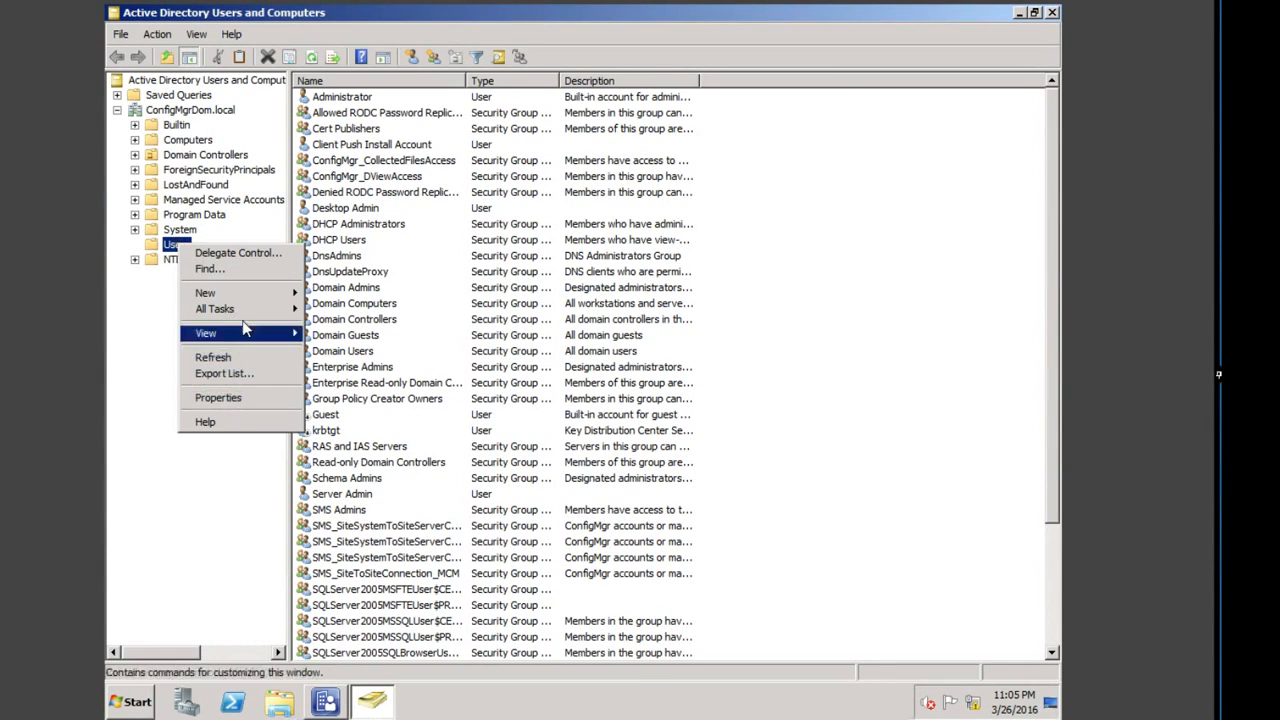
pyautogui.moveTo(255, 297)
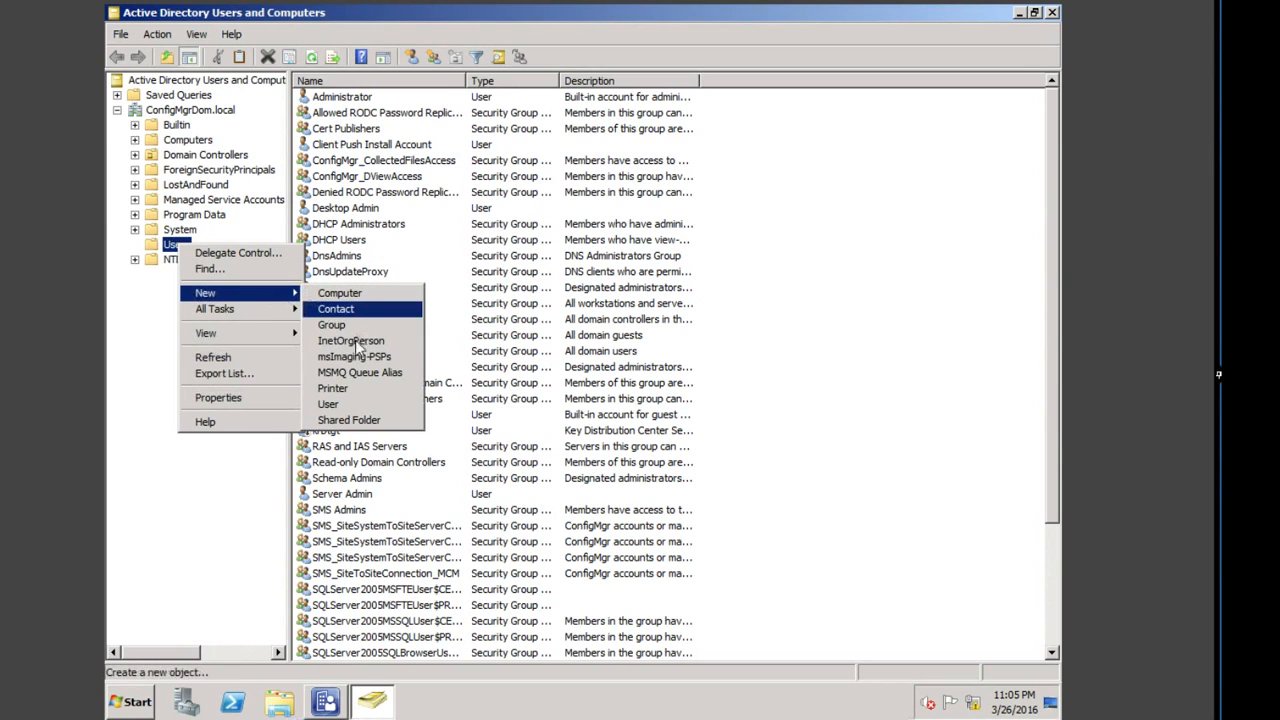
pyautogui.click(335, 404)
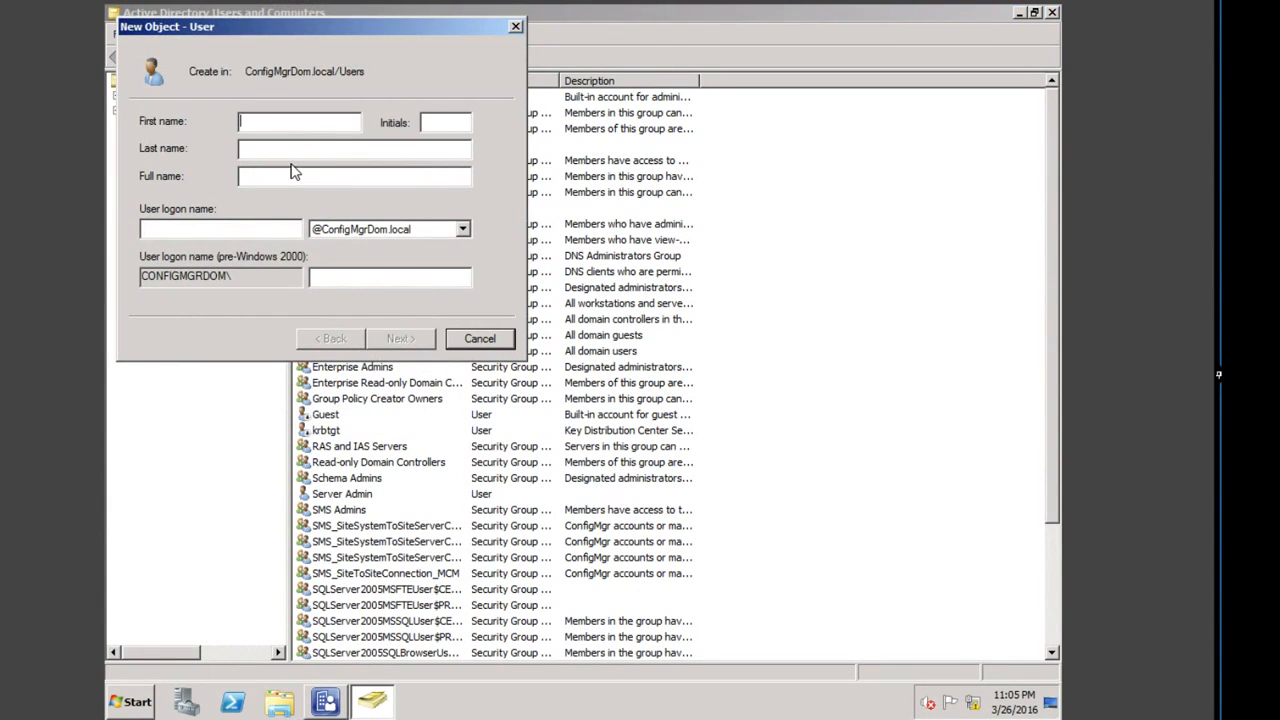
pyautogui.write('Ejike Network')
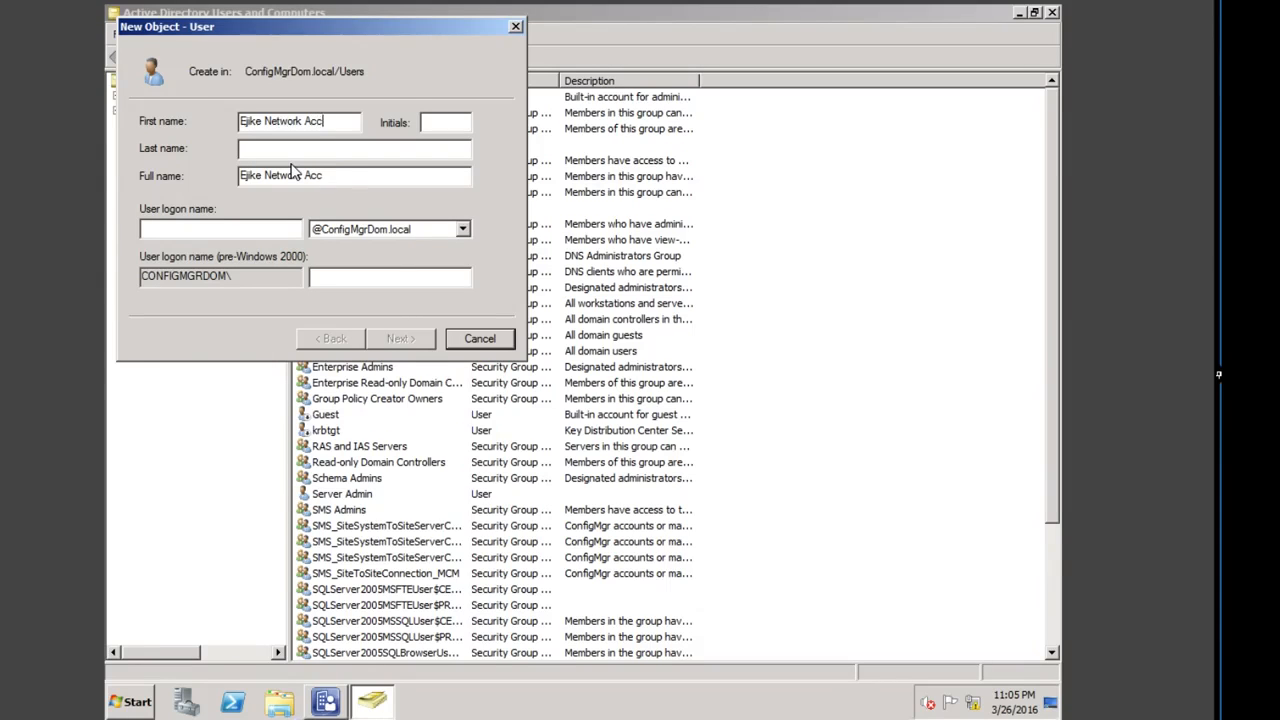
pyautogui.write('Access Account')
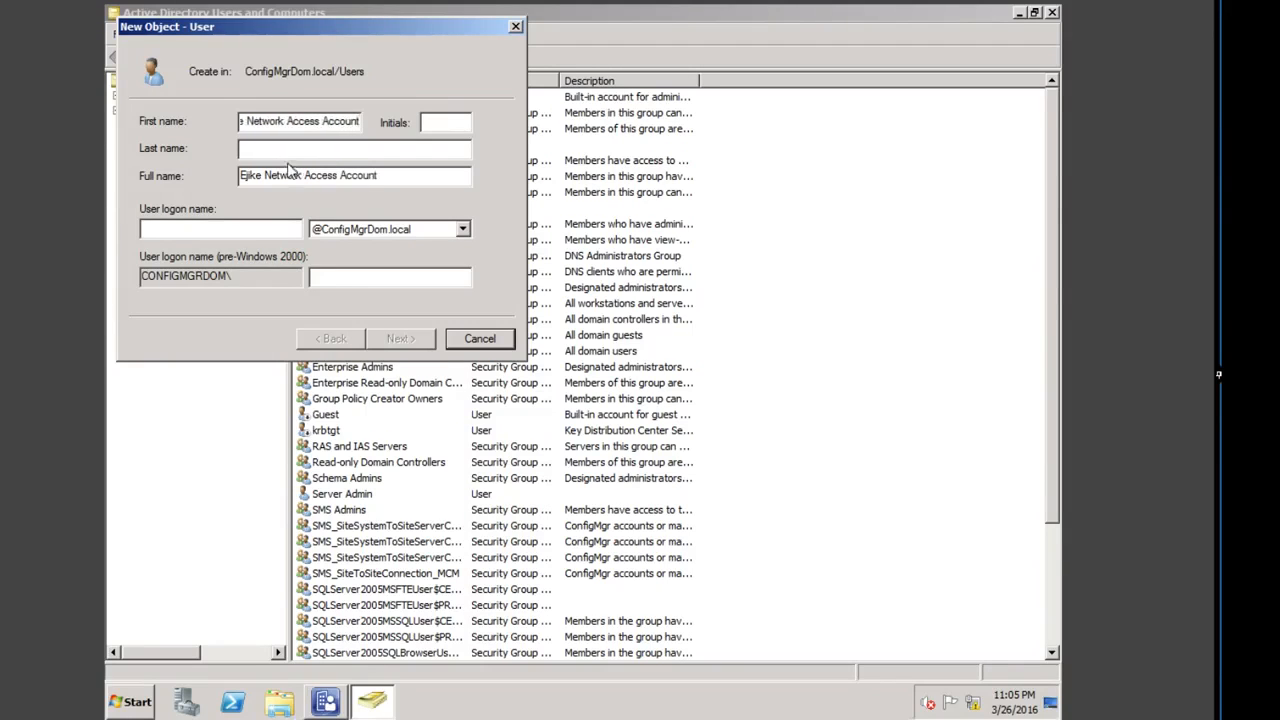
pyautogui.click(197, 227)
pyautogui.write('enaa')
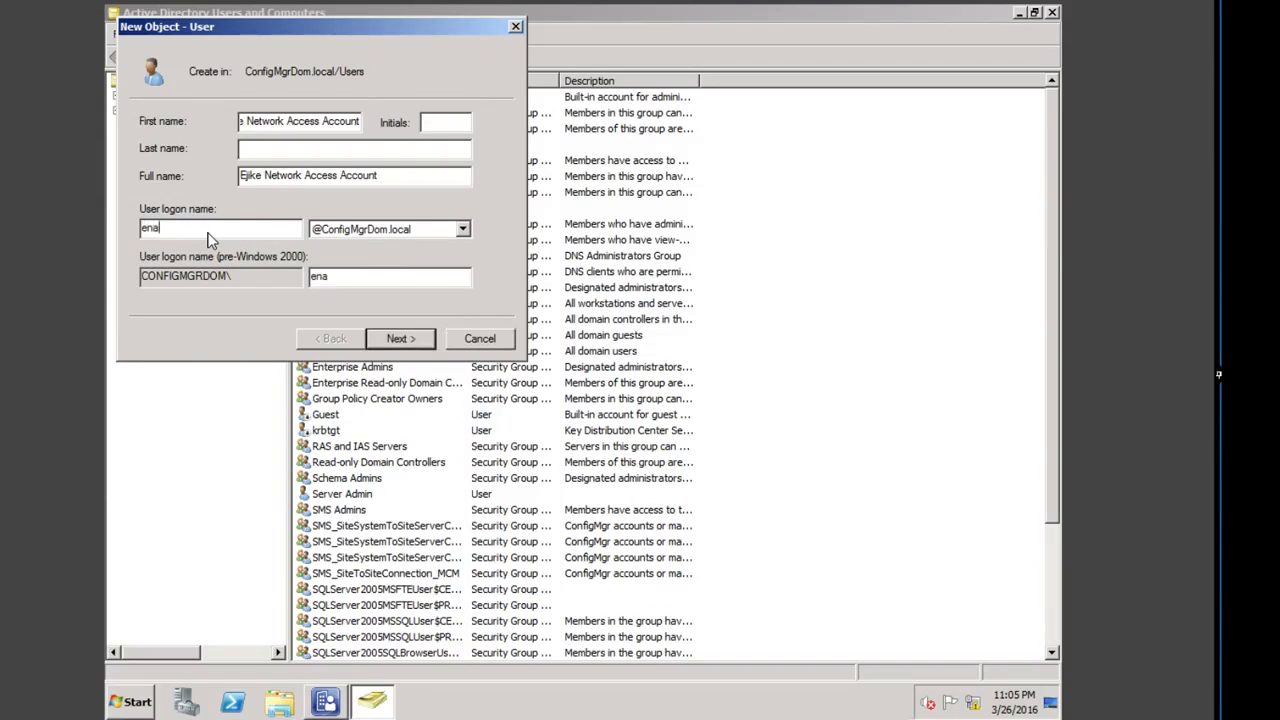
# Step: Enter and confirm the account password, make it unchangeable and never expiring without a change at next logon, and create the user
pyautogui.click(400, 338)
pyautogui.click(146, 182)
pyautogui.click(145, 206)
pyautogui.click(145, 228)
pyautogui.click(318, 127)
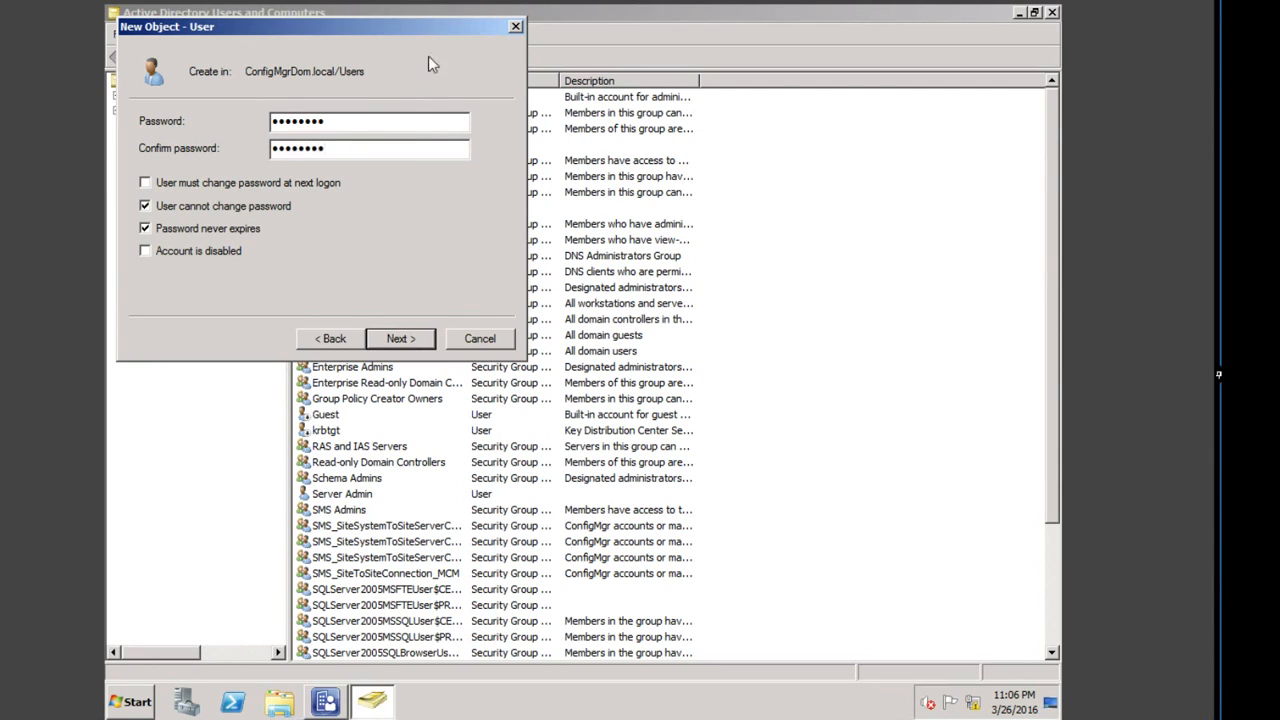
pyautogui.click(405, 338)
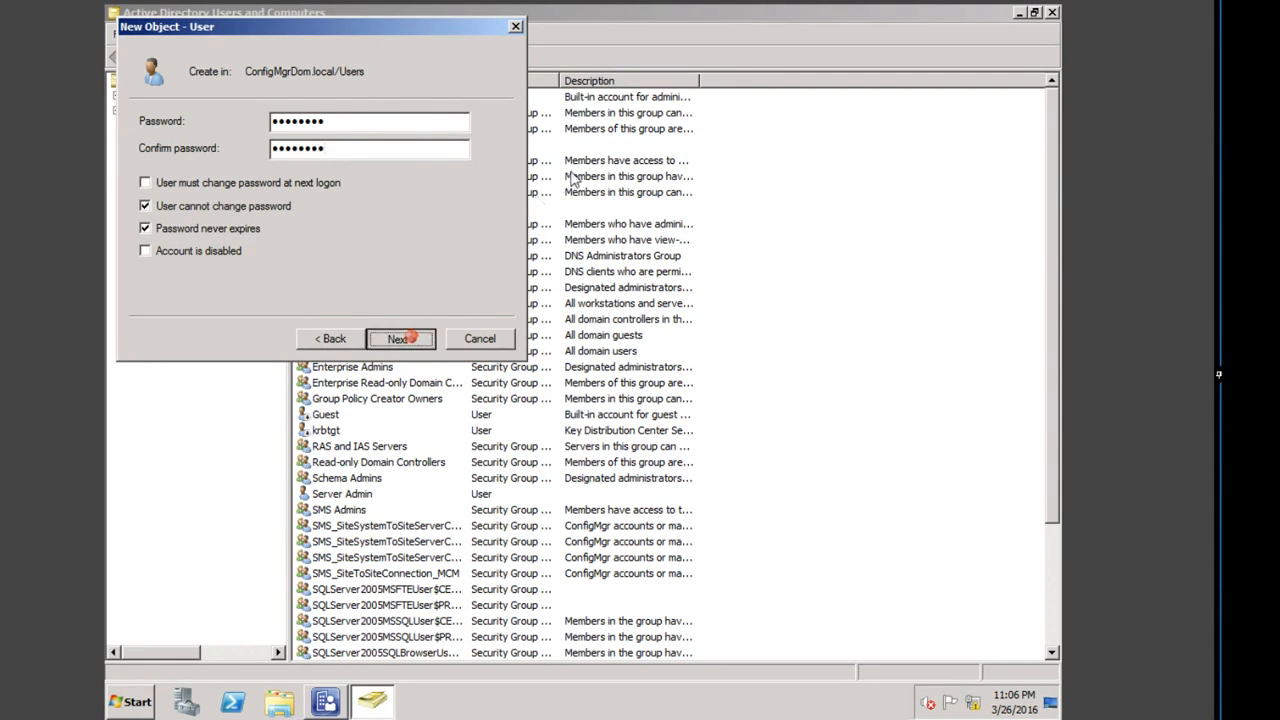
pyautogui.click(408, 338)
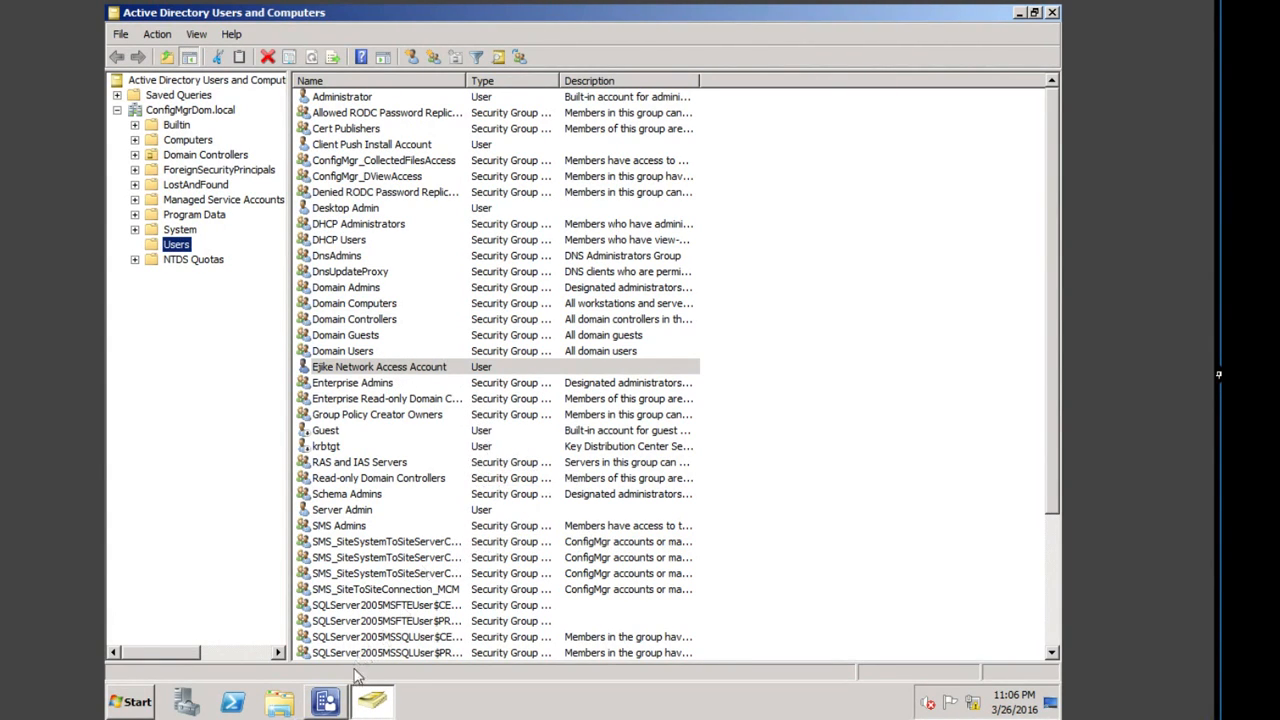
# Step: Switch to the Configuration Manager console and open the Network Access Account settings of the MCM site's Software Distribution component
pyautogui.click(328, 702)
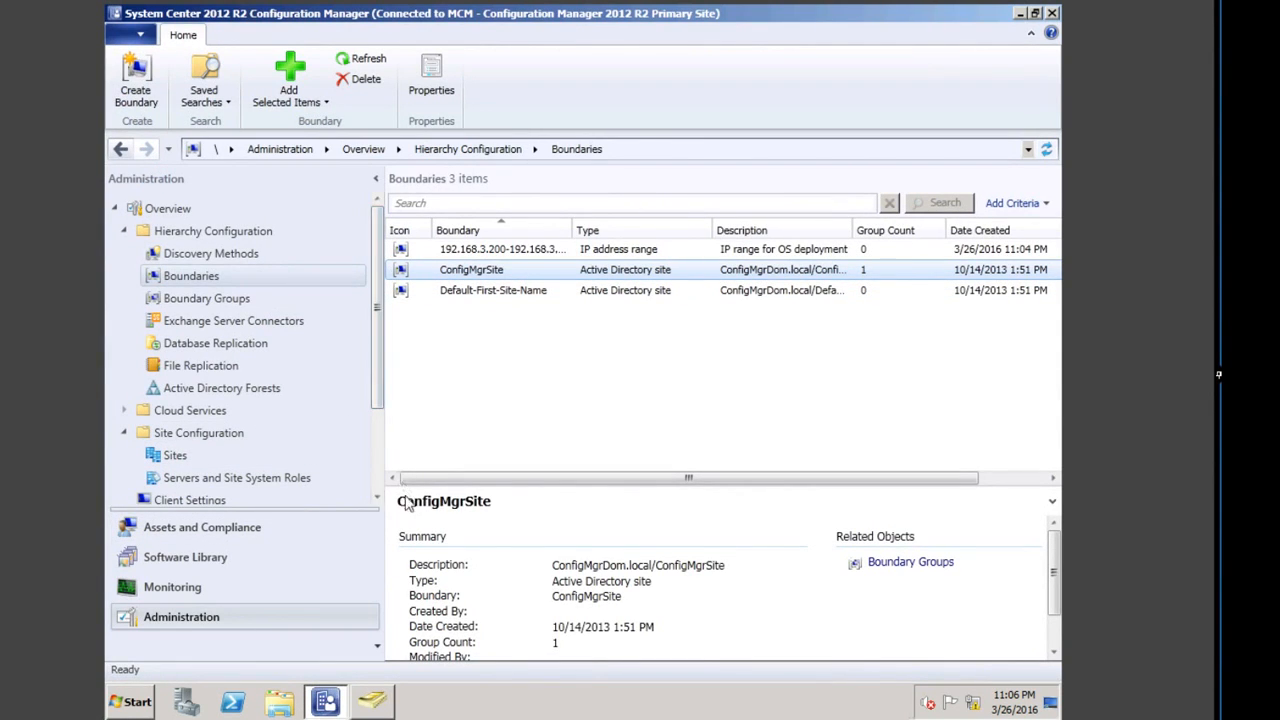
pyautogui.click(175, 455)
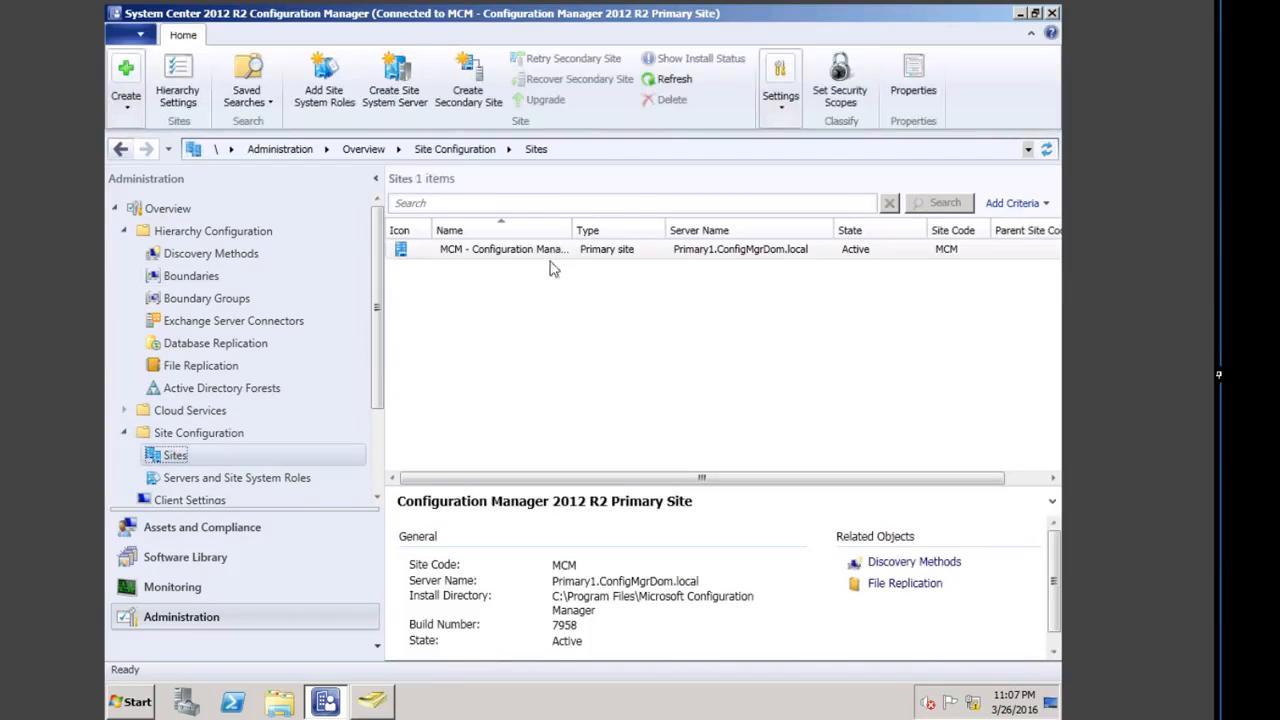
pyautogui.click(500, 251)
pyautogui.click(781, 111)
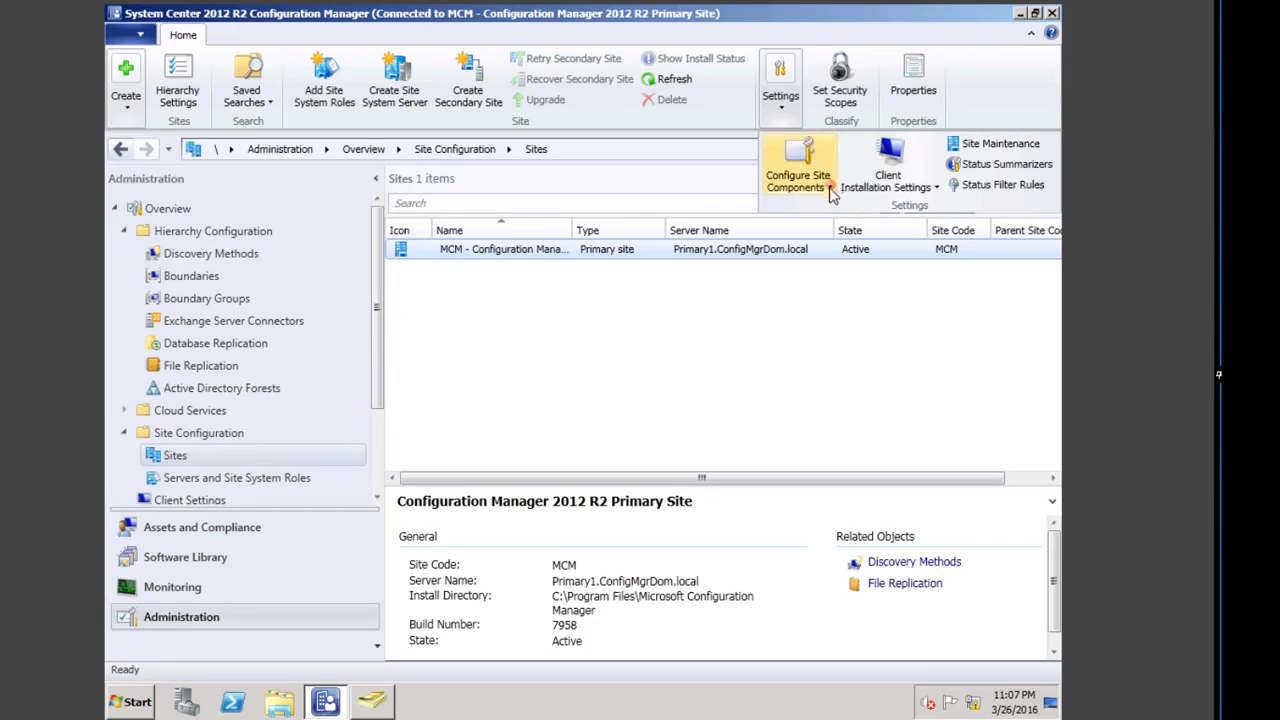
pyautogui.click(829, 189)
pyautogui.click(845, 225)
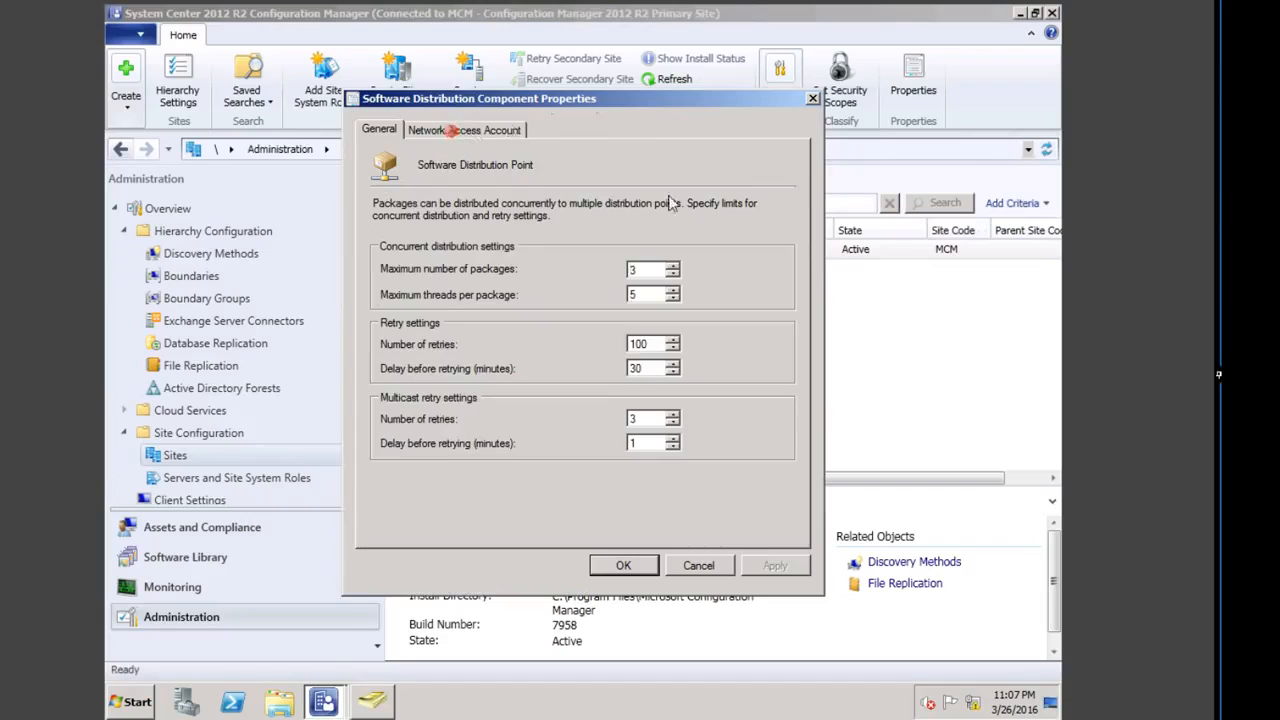
pyautogui.click(455, 130)
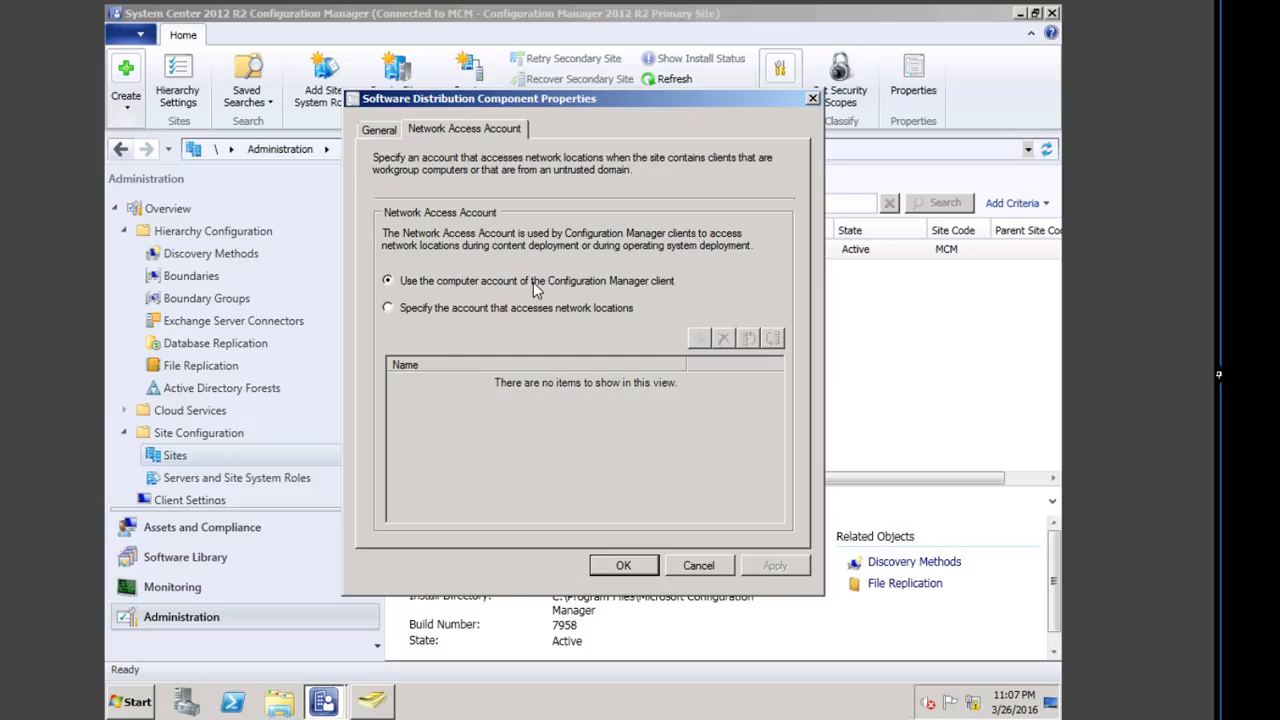
# Step: Choose to specify the account that accesses network locations and start adding a new account
pyautogui.click(389, 308)
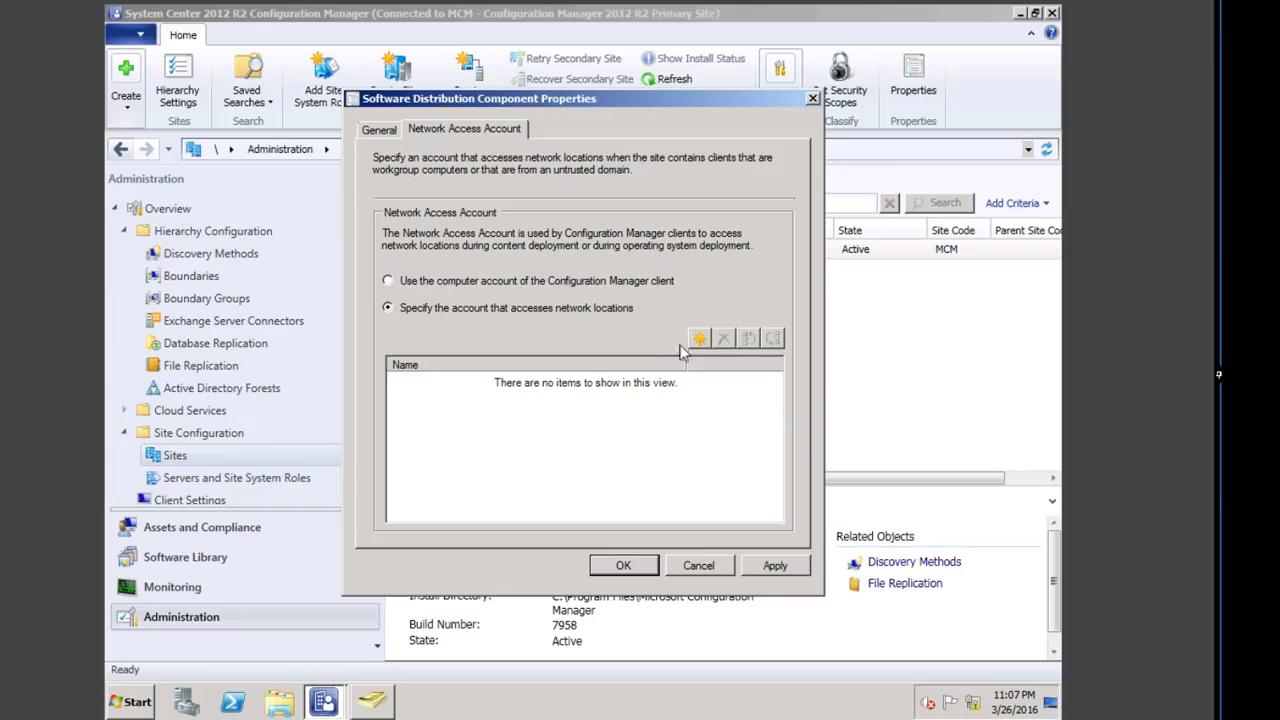
pyautogui.click(699, 339)
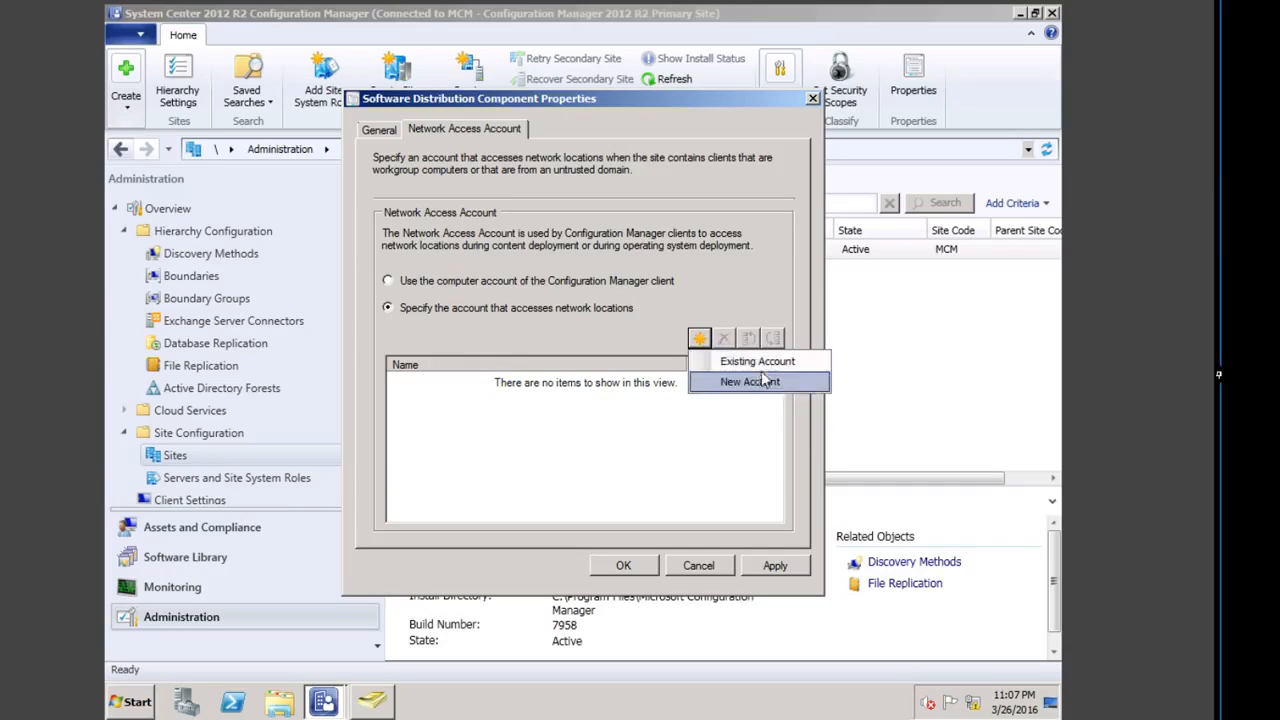
pyautogui.click(751, 382)
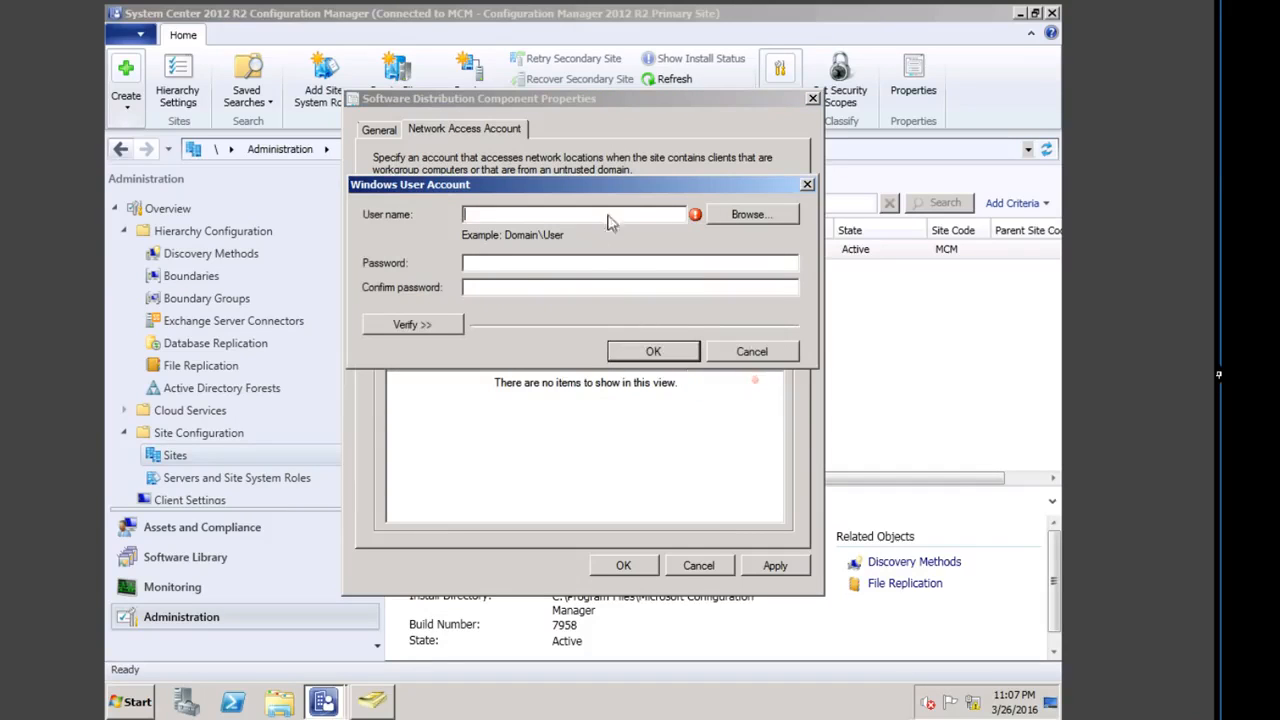
# Step: Look up the domain user enaa in ConfigMgrDom.local and set it as the network access account's user name
pyautogui.click(621, 217)
pyautogui.click(725, 214)
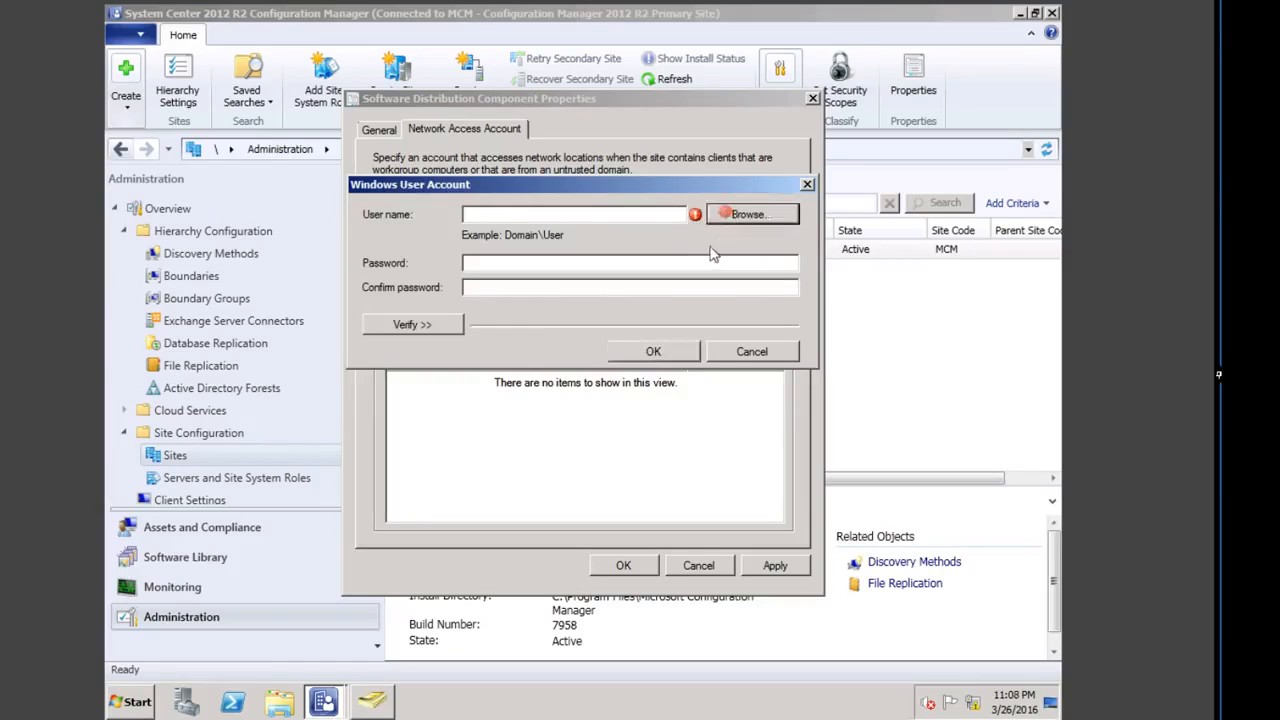
pyautogui.click(438, 356)
pyautogui.write('en')
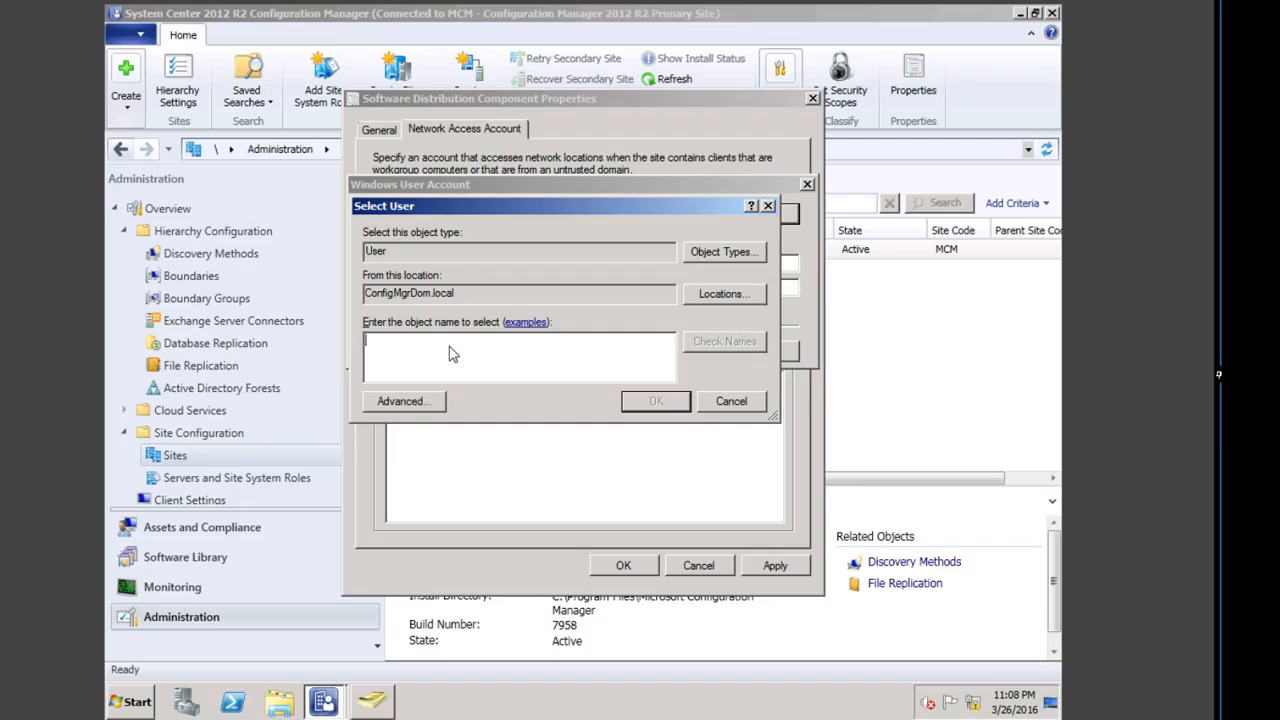
pyautogui.click(740, 342)
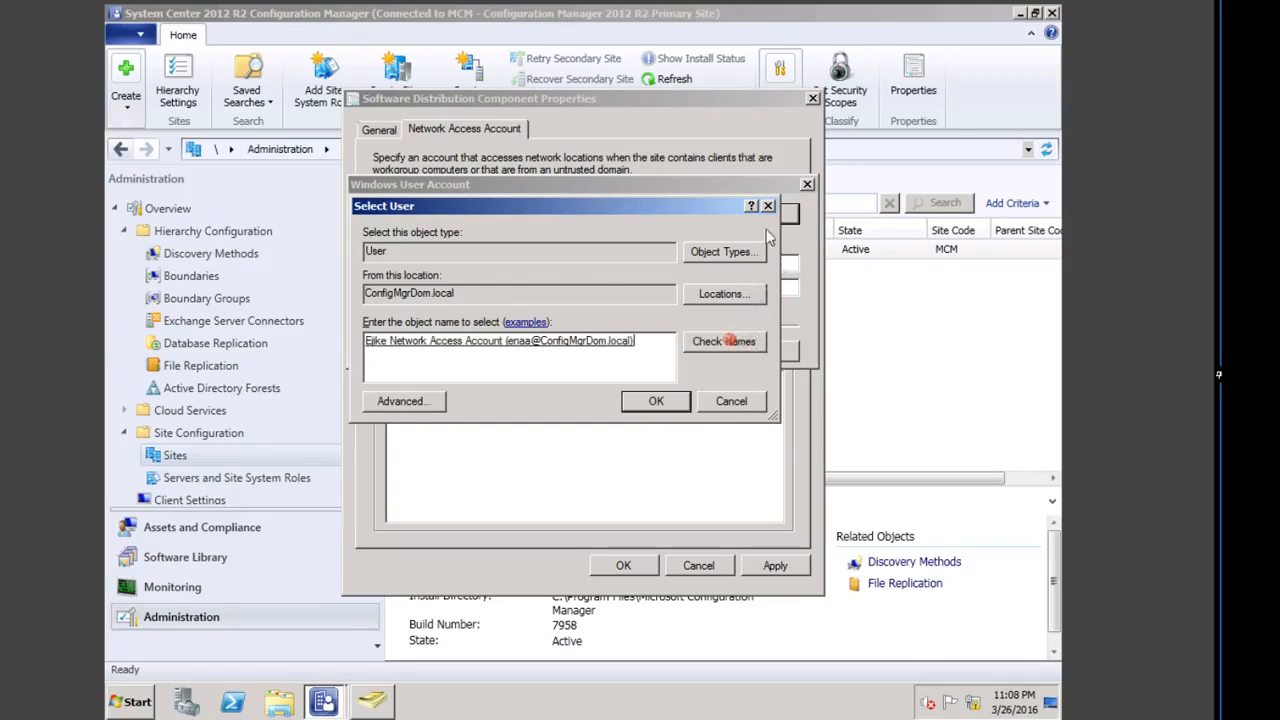
pyautogui.click(656, 401)
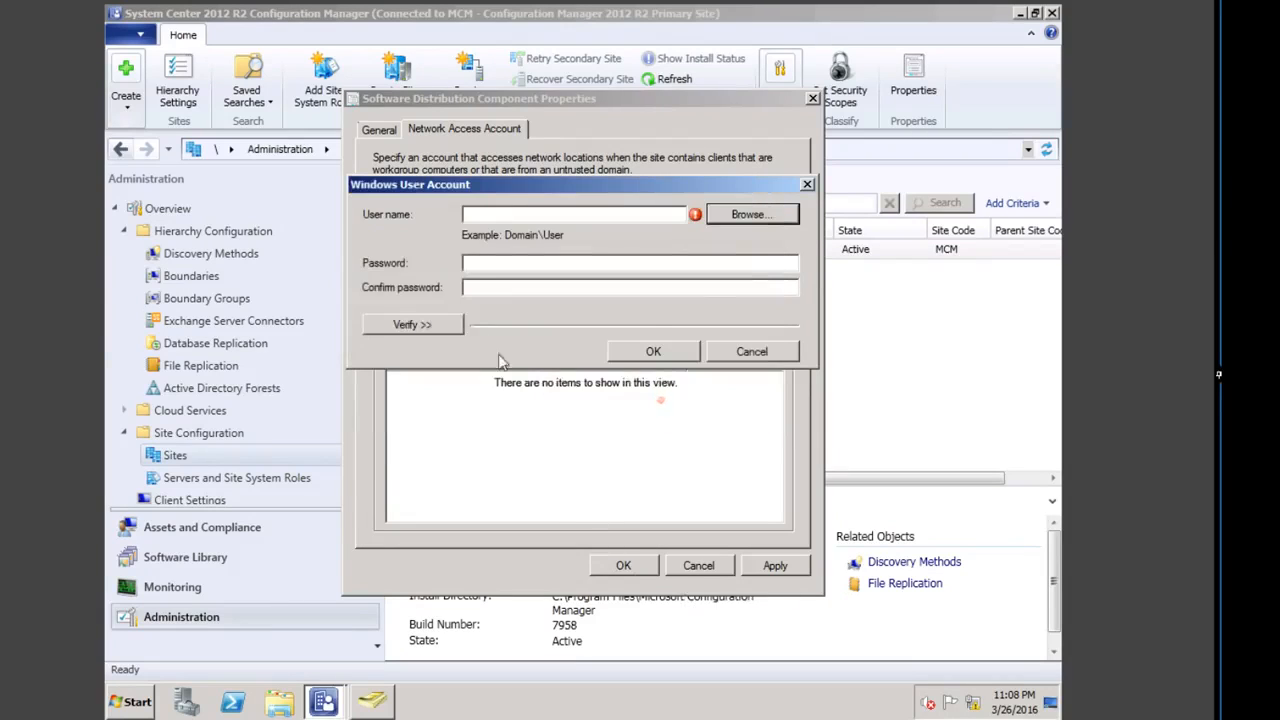
# Step: Enter and confirm the account password for CONFIGMGRDOM\enaa
pyautogui.click(568, 262)
pyautogui.write('*****')
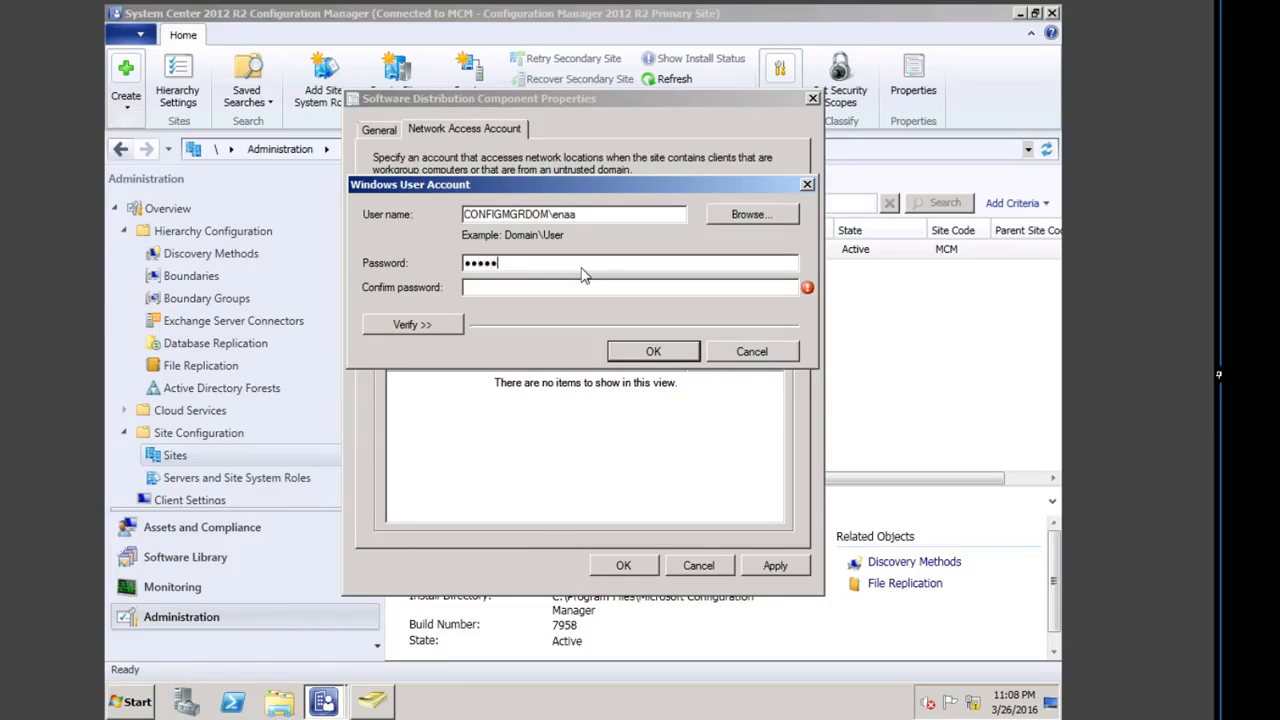
pyautogui.write('***********')
# Step: Test the account's connection to a network share on \\primary1 and save the network access account settings
pyautogui.click(411, 325)
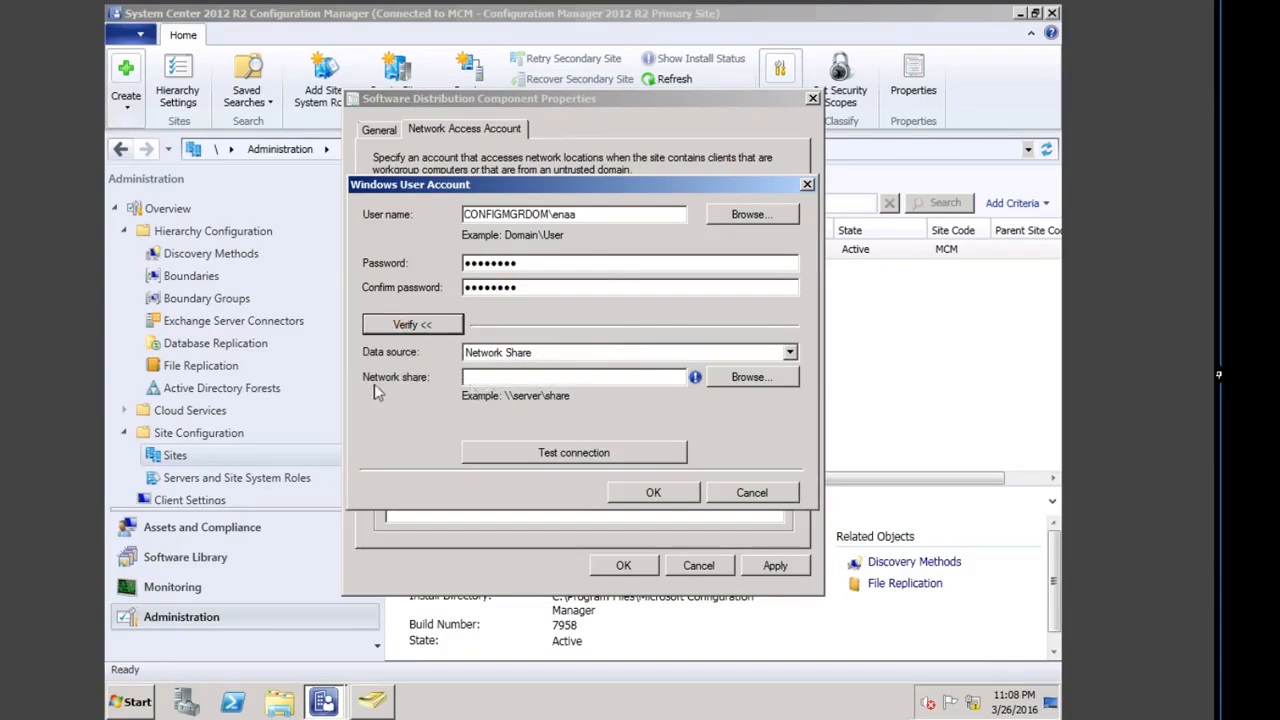
pyautogui.click(578, 377)
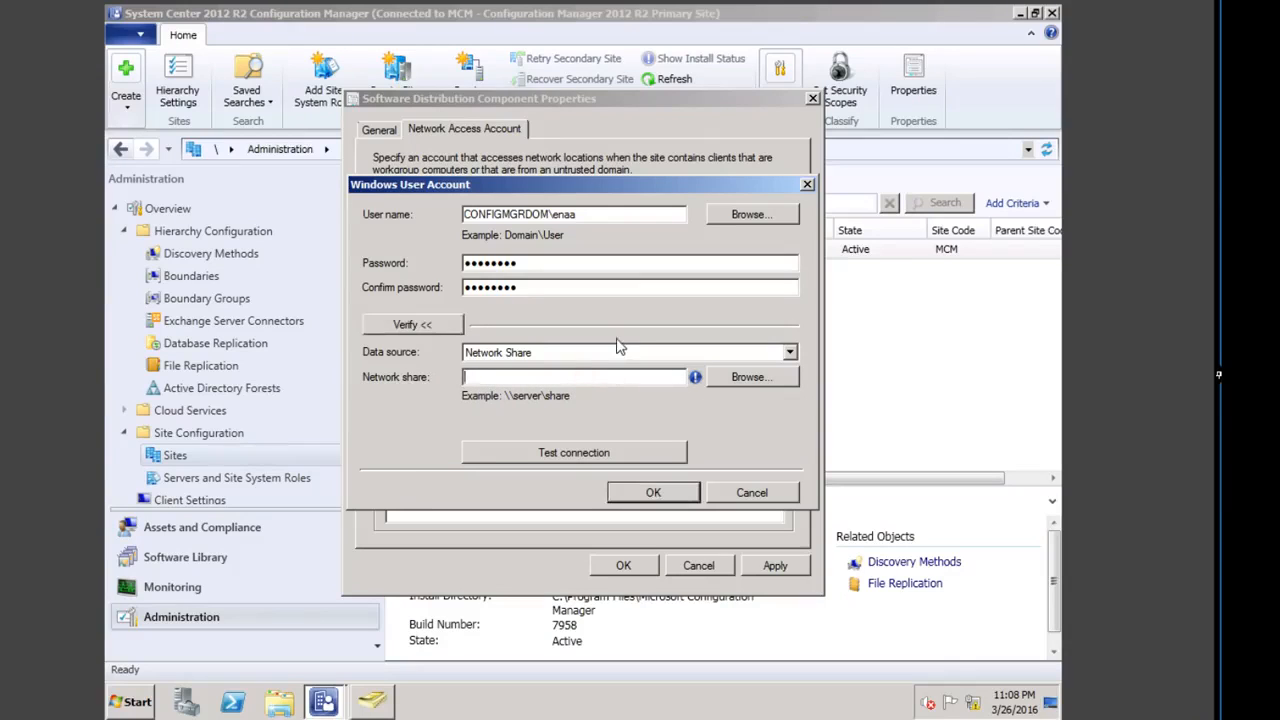
pyautogui.write('\\\\')
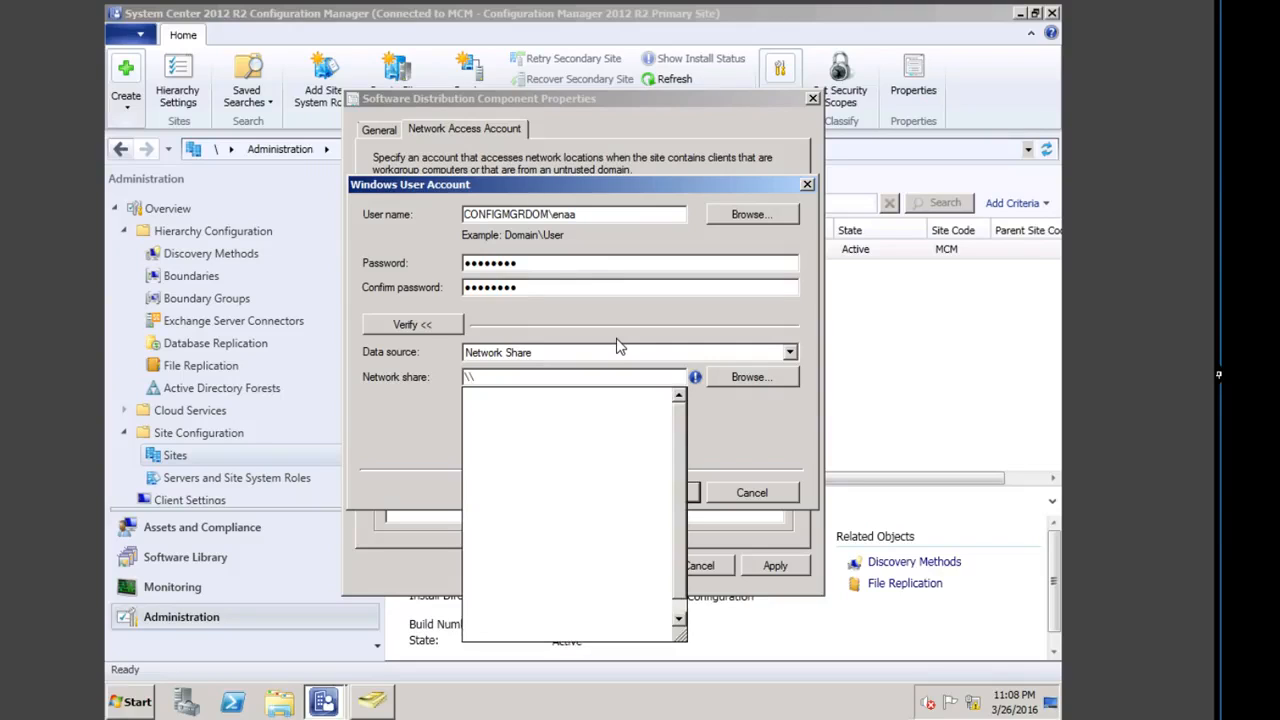
pyautogui.write('prima')
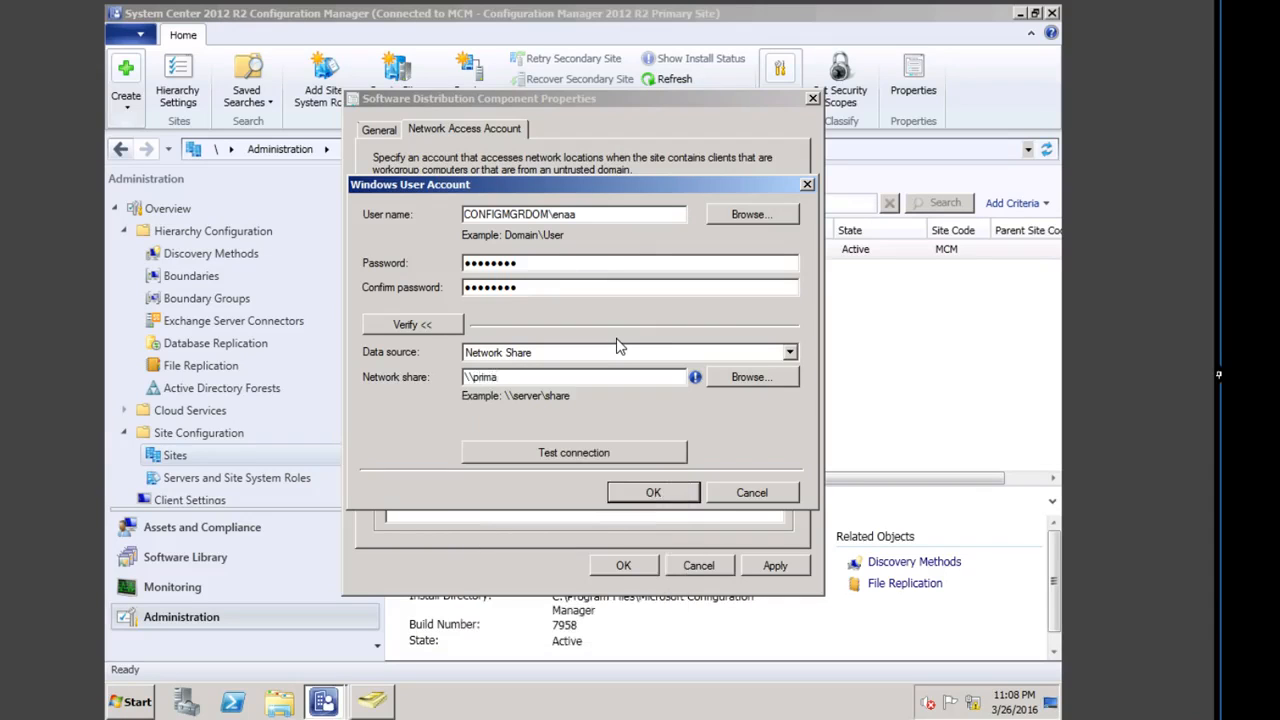
pyautogui.write('ry1\\')
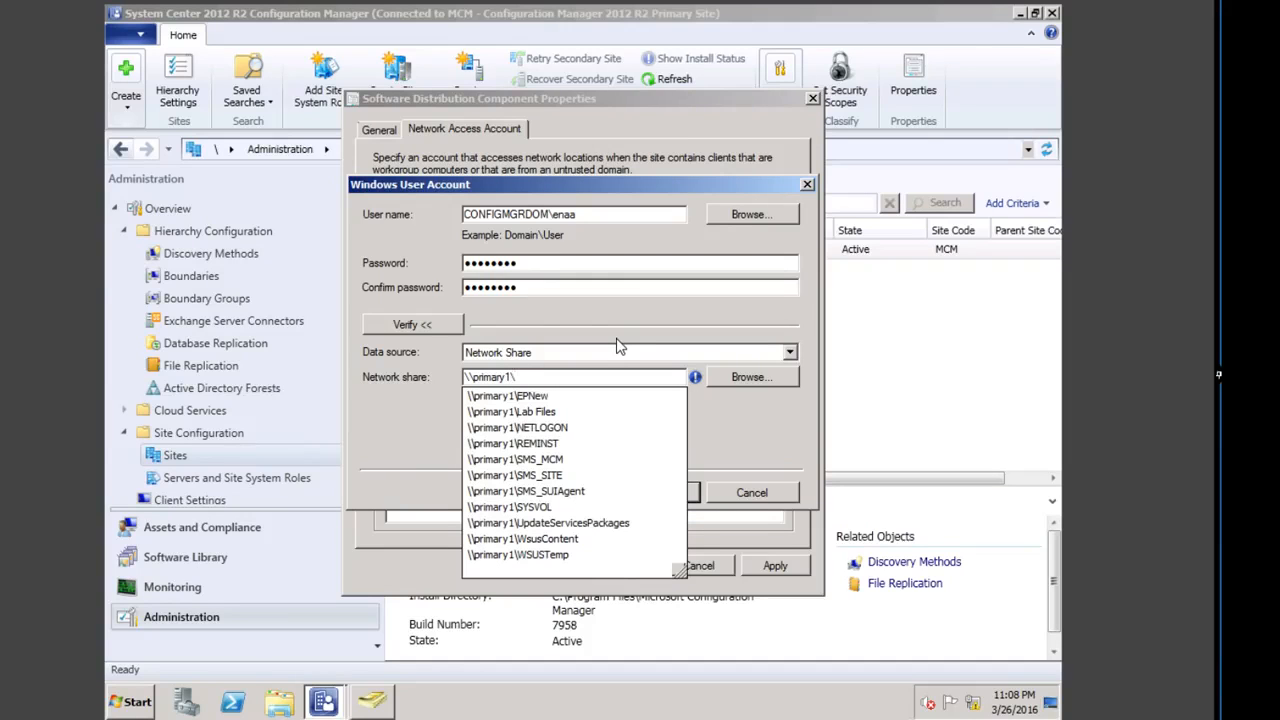
pyautogui.click(648, 418)
pyautogui.click(545, 453)
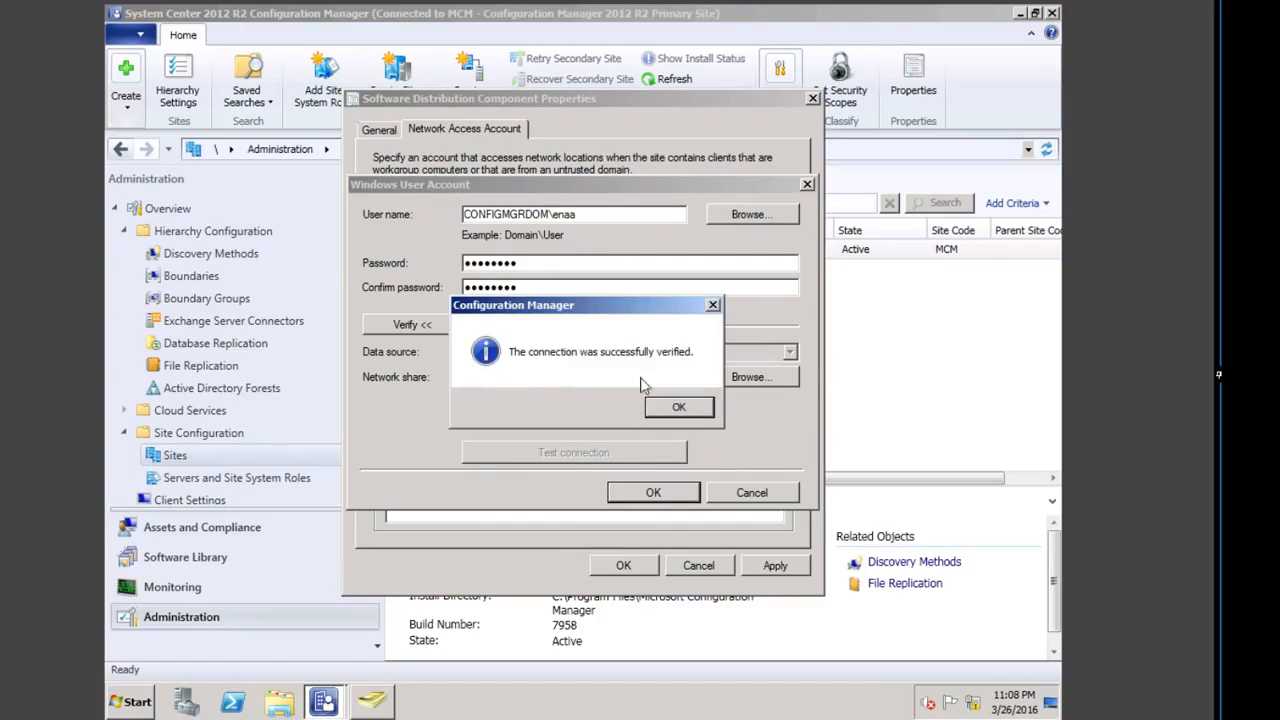
pyautogui.click(679, 407)
pyautogui.click(653, 493)
pyautogui.click(623, 566)
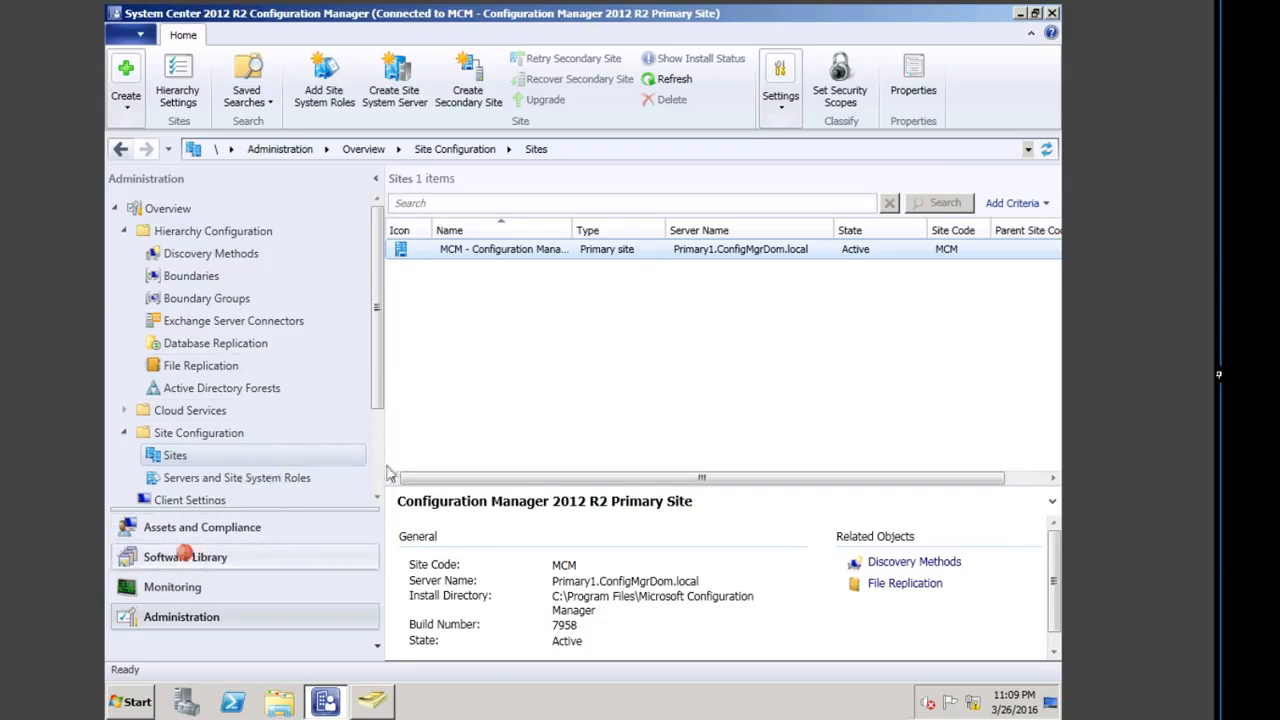
# Step: Go to Operating System Images in the Software Library and start adding an operating system image
pyautogui.click(188, 557)
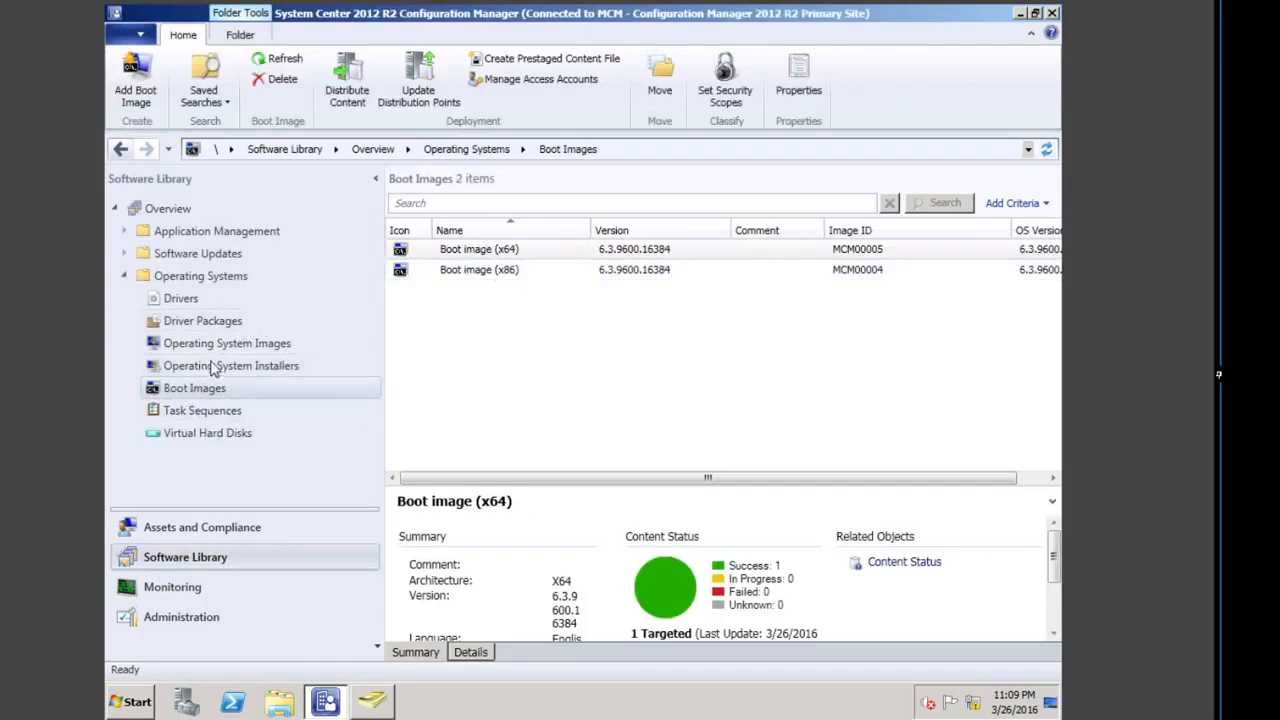
pyautogui.click(234, 344)
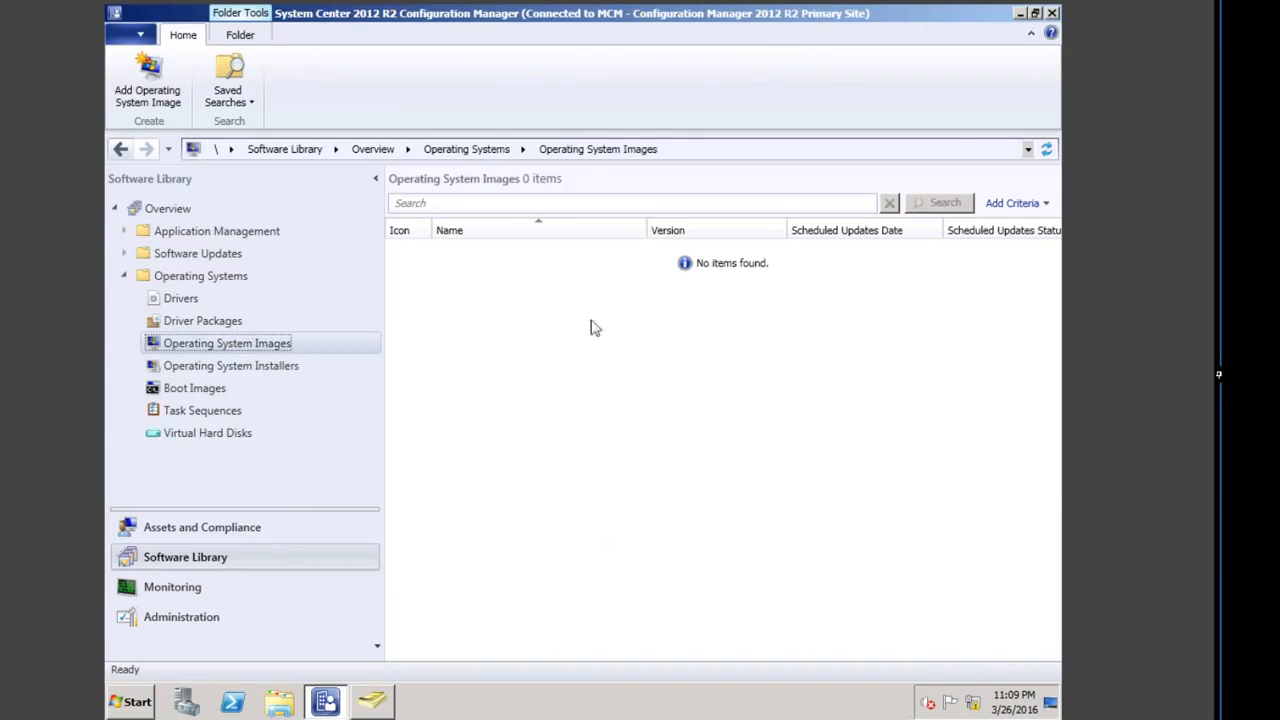
pyautogui.click(151, 88)
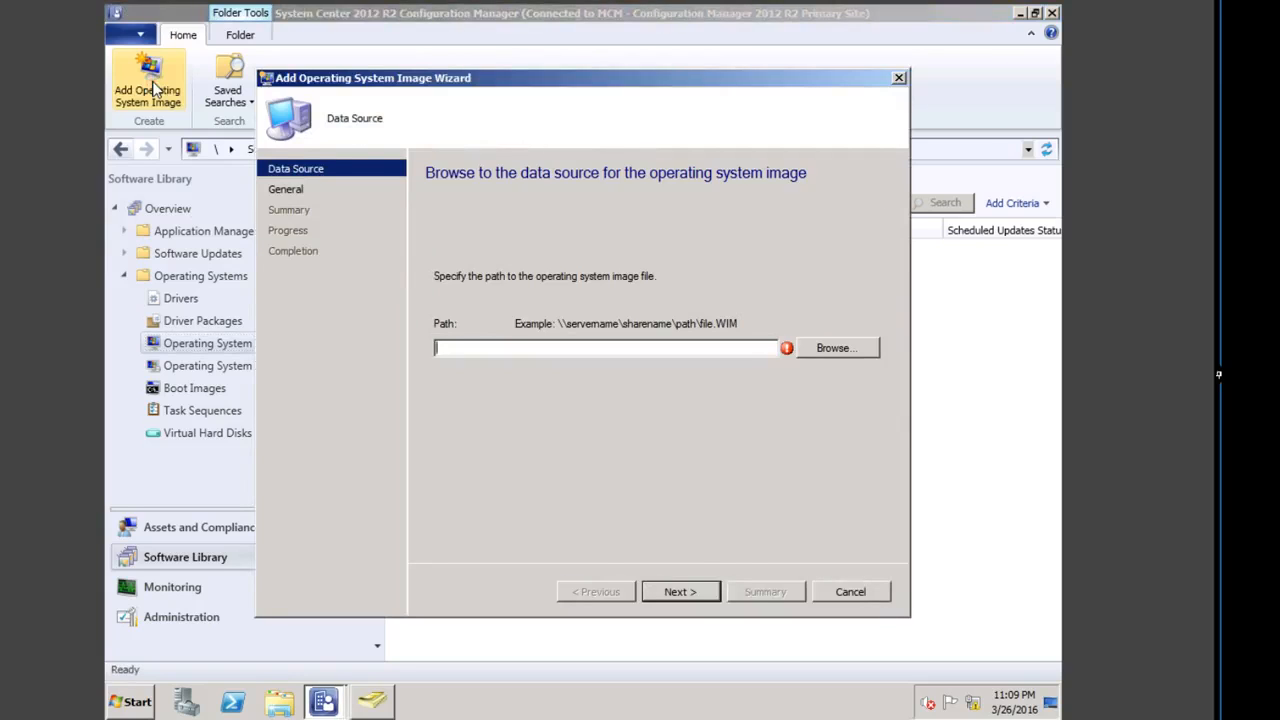
# Step: Browse for the image file and go to the network folder \\primary1\Lab Files
pyautogui.click(853, 352)
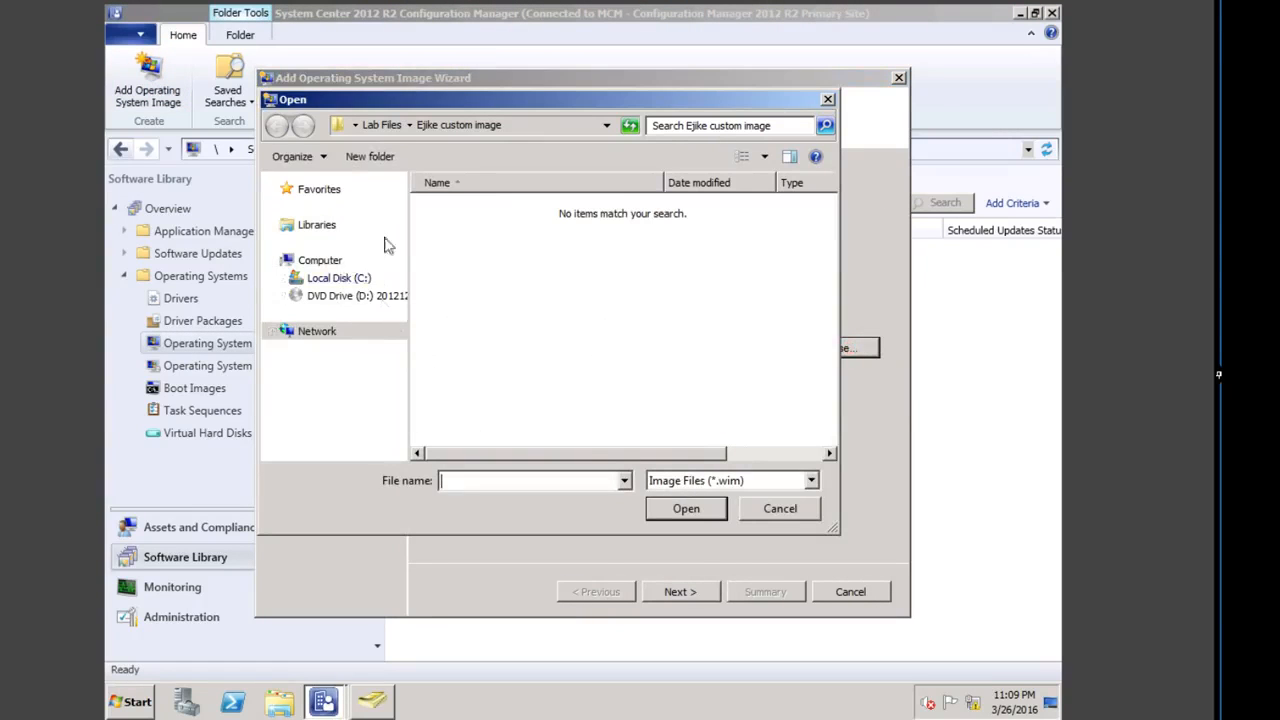
pyautogui.click(344, 281)
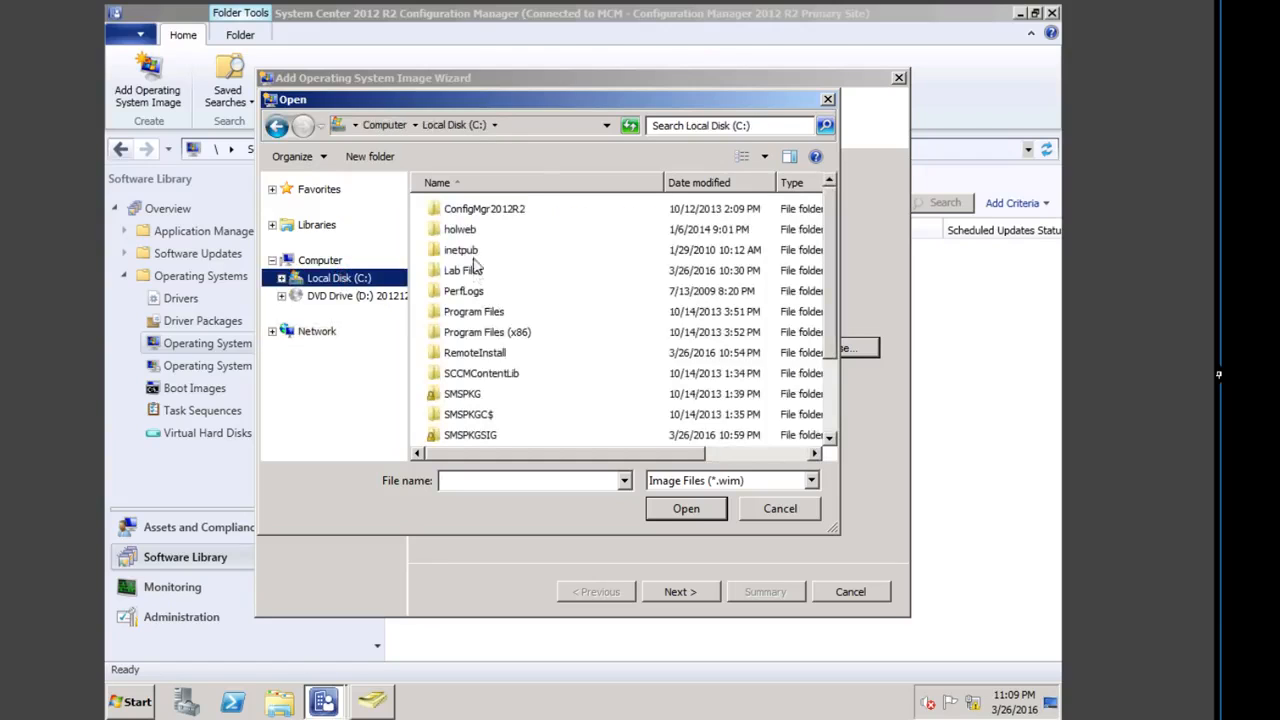
pyautogui.click(540, 125)
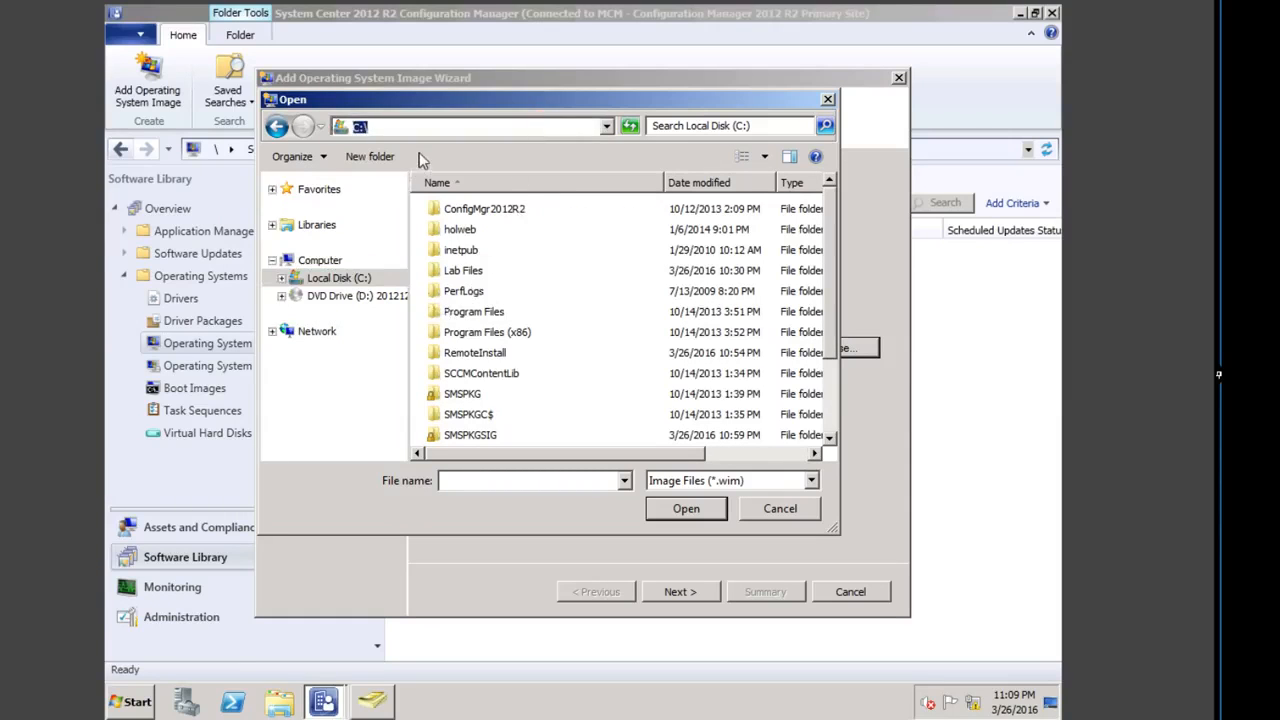
pyautogui.write('\\\\')
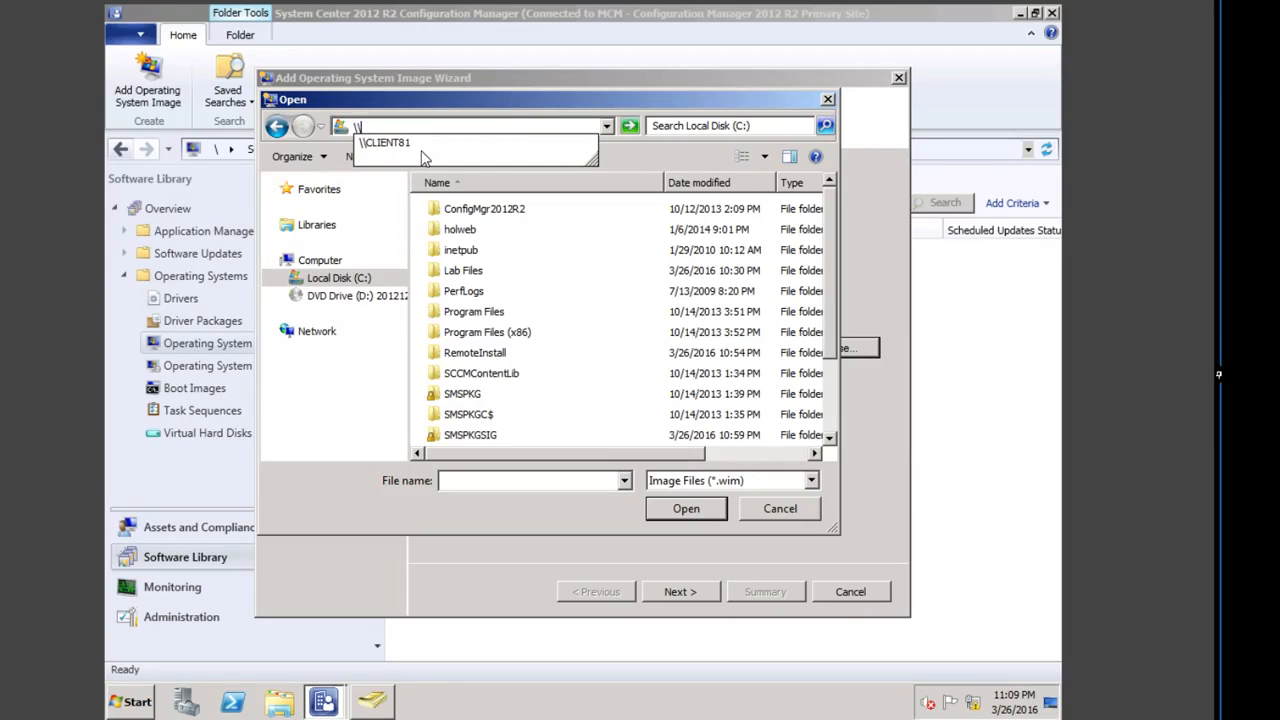
pyautogui.write('priml')
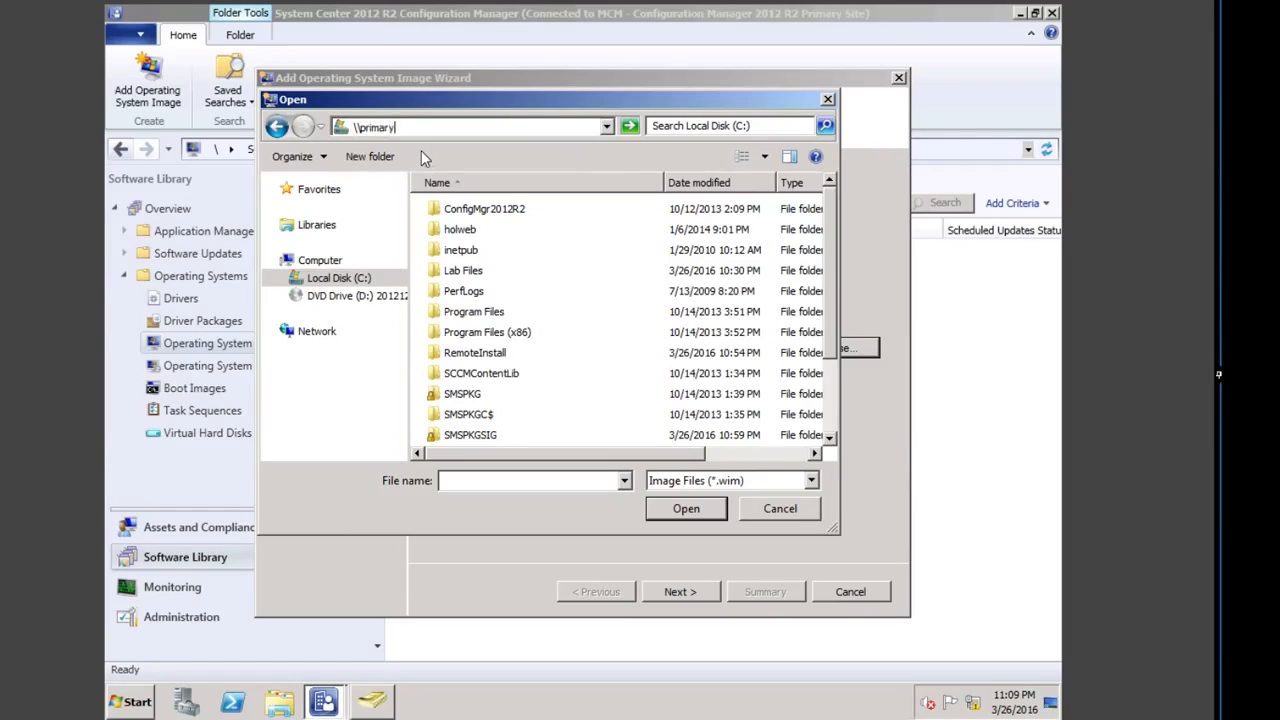
pyautogui.write('ry\\')
pyautogui.click(437, 159)
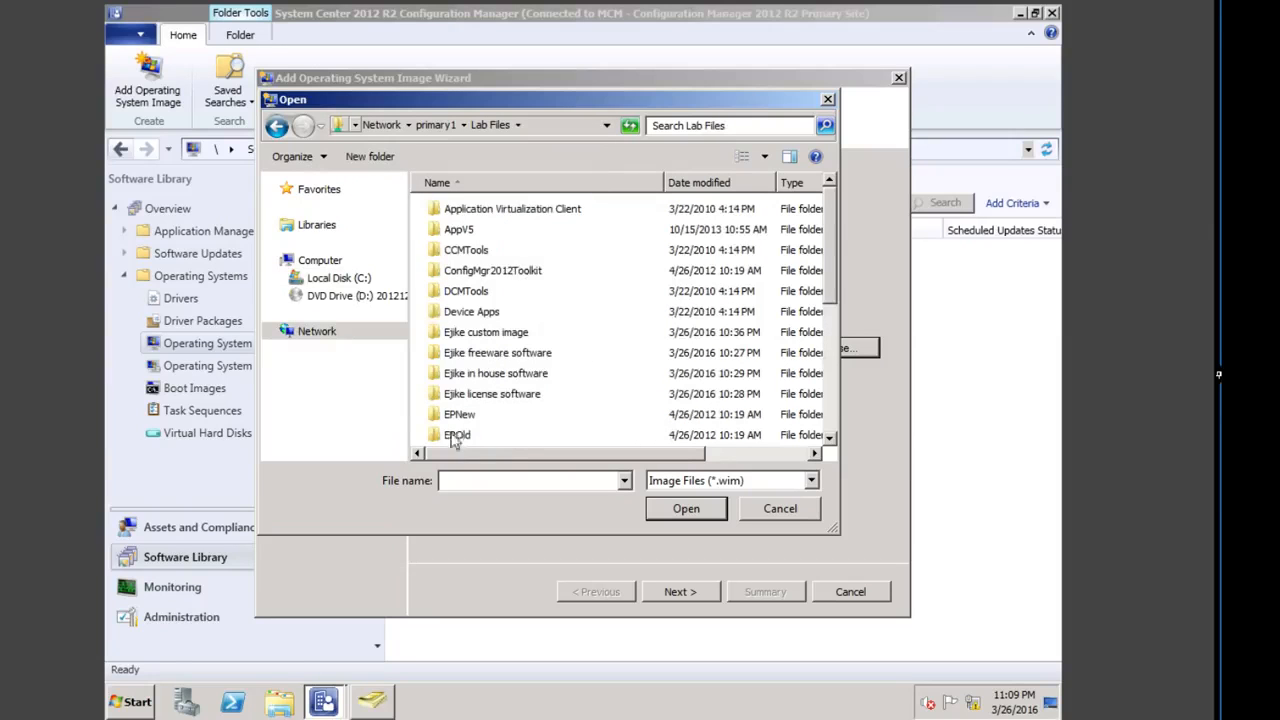
# Step: Choose Windows81.wim from the OSD Files folder as the image's data source and proceed to the general information
pyautogui.moveTo(826, 270); pyautogui.dragTo(831, 329)
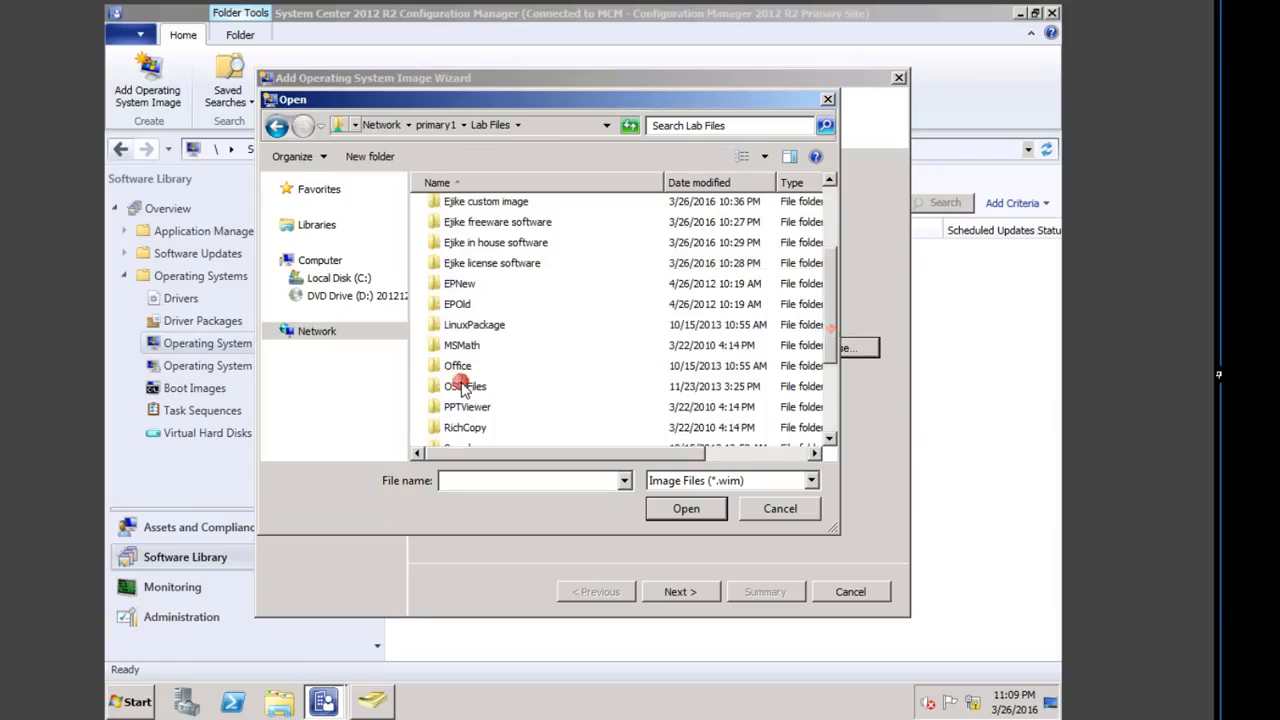
pyautogui.doubleClick(463, 387)
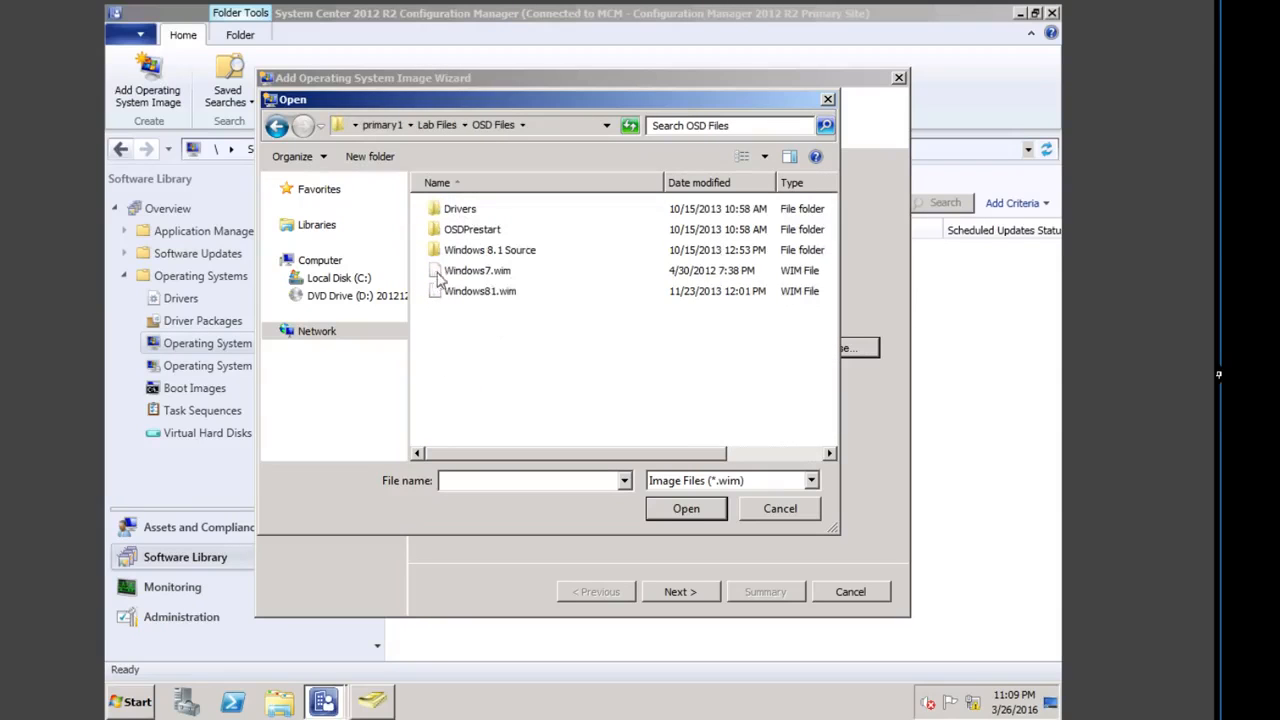
pyautogui.click(487, 291)
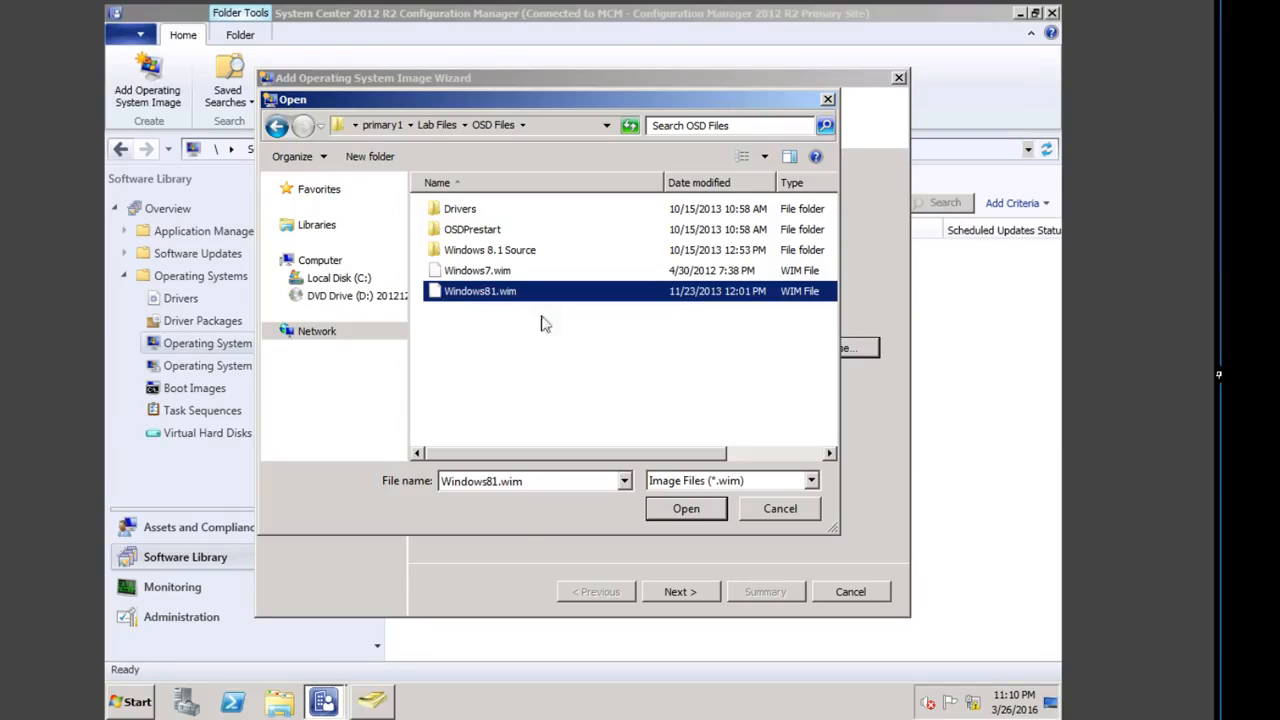
pyautogui.click(694, 509)
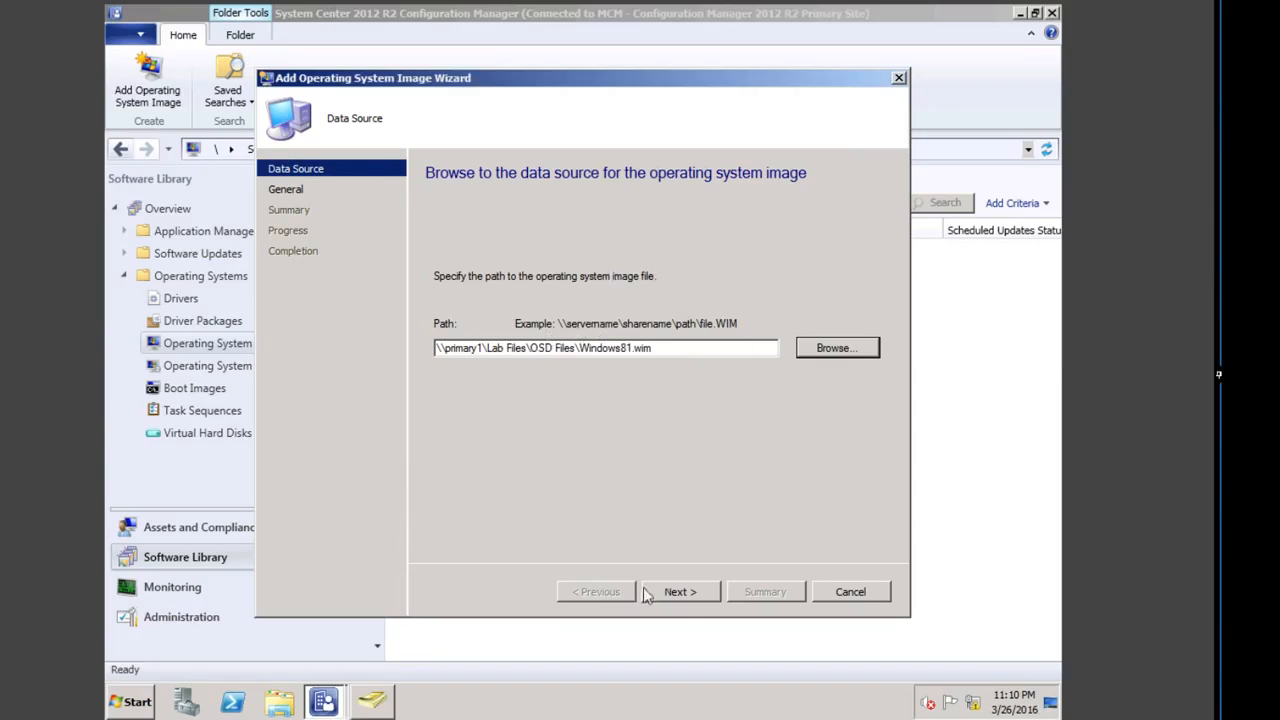
pyautogui.click(678, 598)
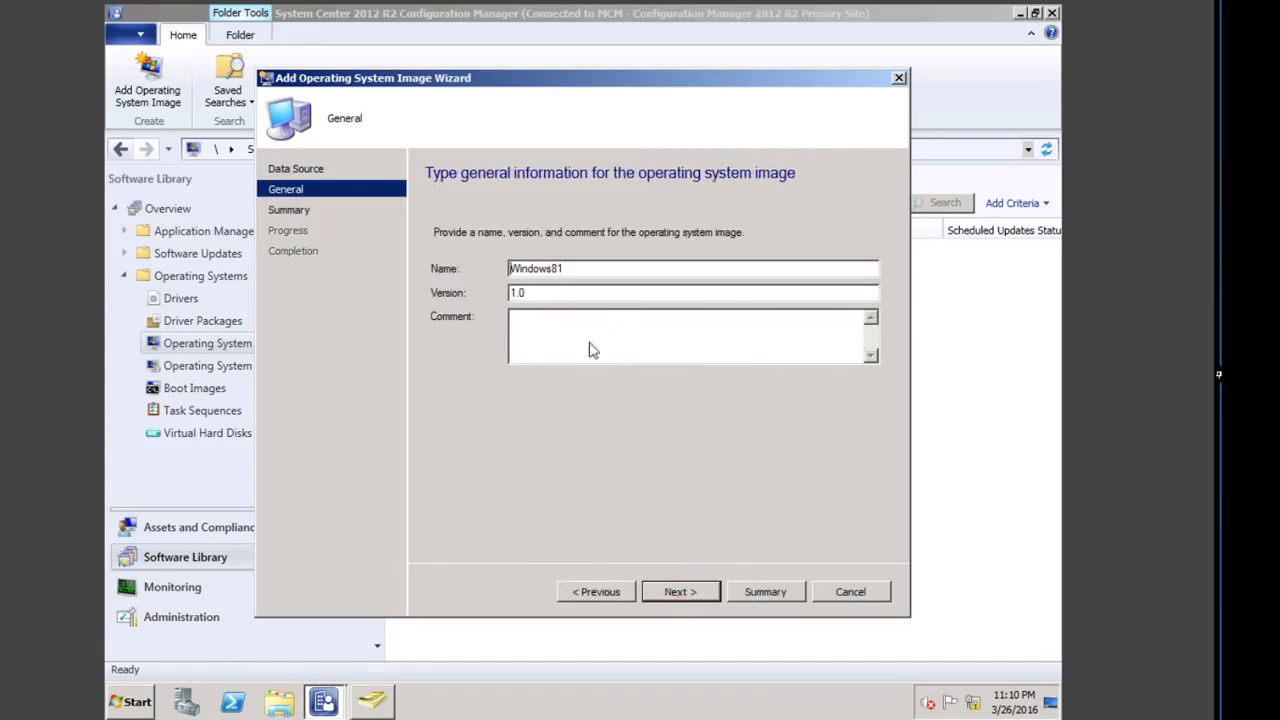
# Step: Name the image Windows81 EMEA Pilot, keep version 1.0, create it and close the wizard
pyautogui.click(600, 270)
pyautogui.write('ilot')
pyautogui.click(697, 594)
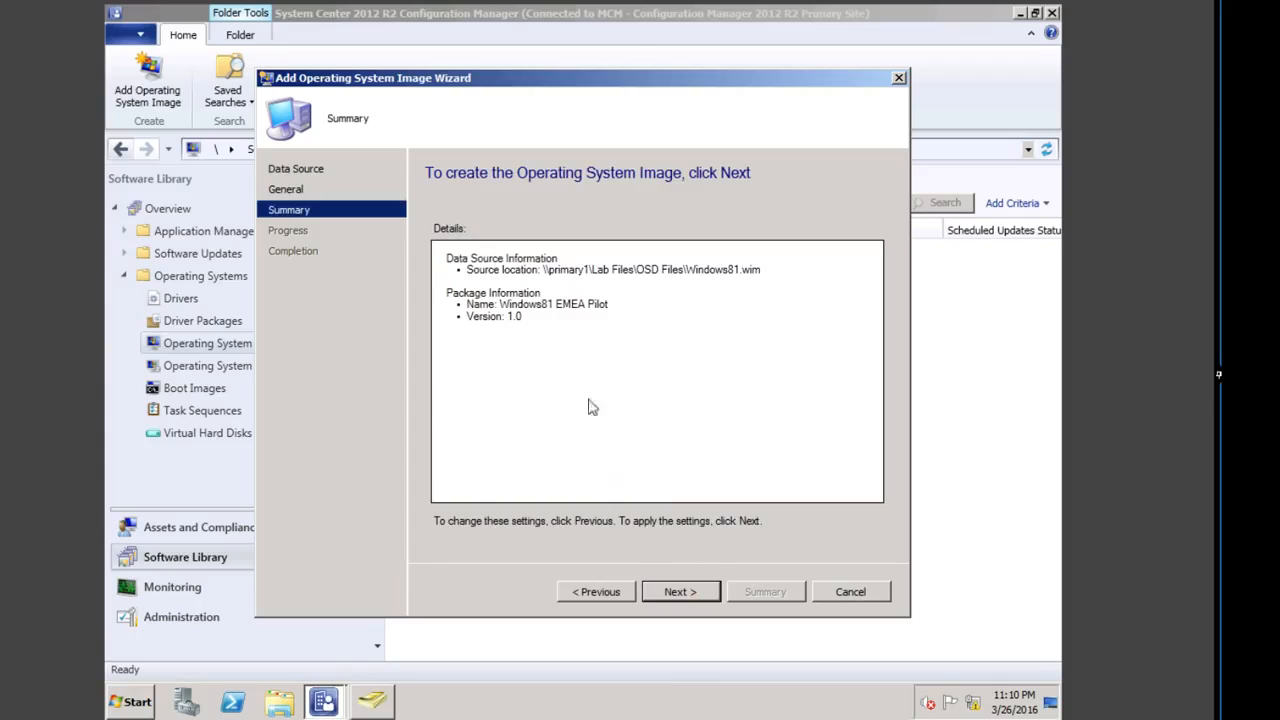
pyautogui.click(690, 591)
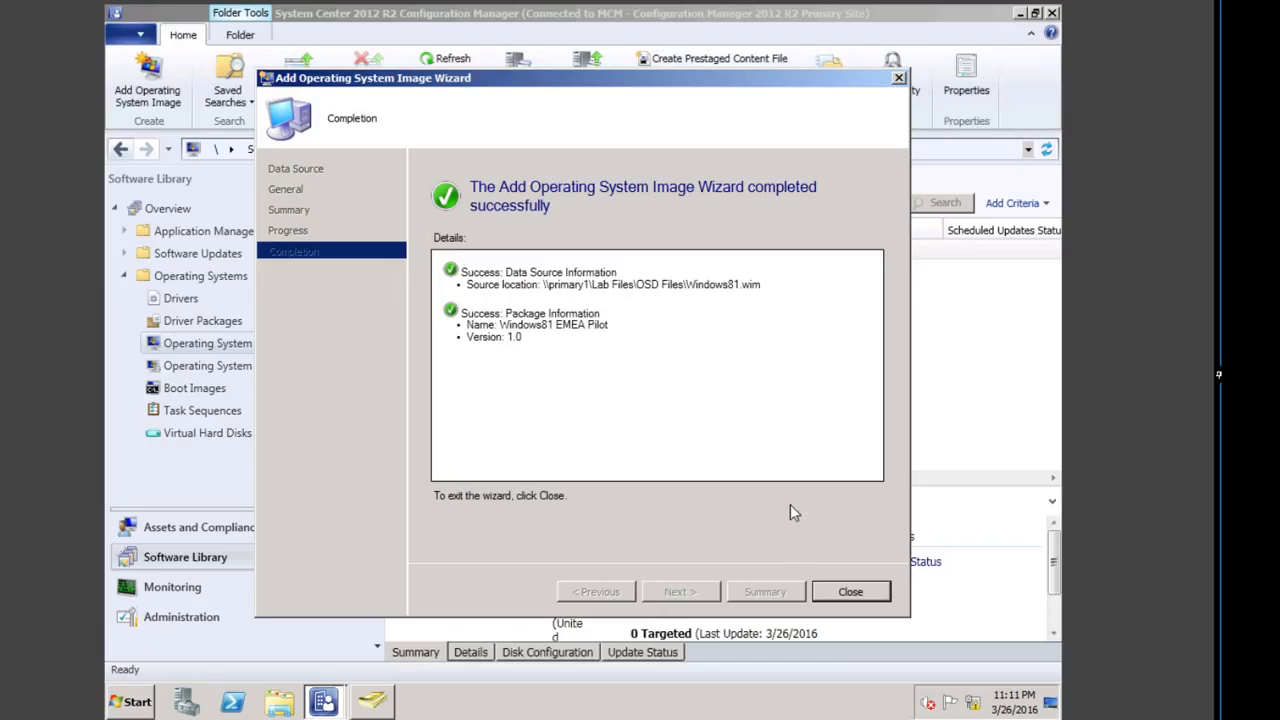
pyautogui.click(852, 592)
# Step: Examine the summary, index details and disk configuration of the Windows81 EMEA Pilot image
pyautogui.click(498, 256)
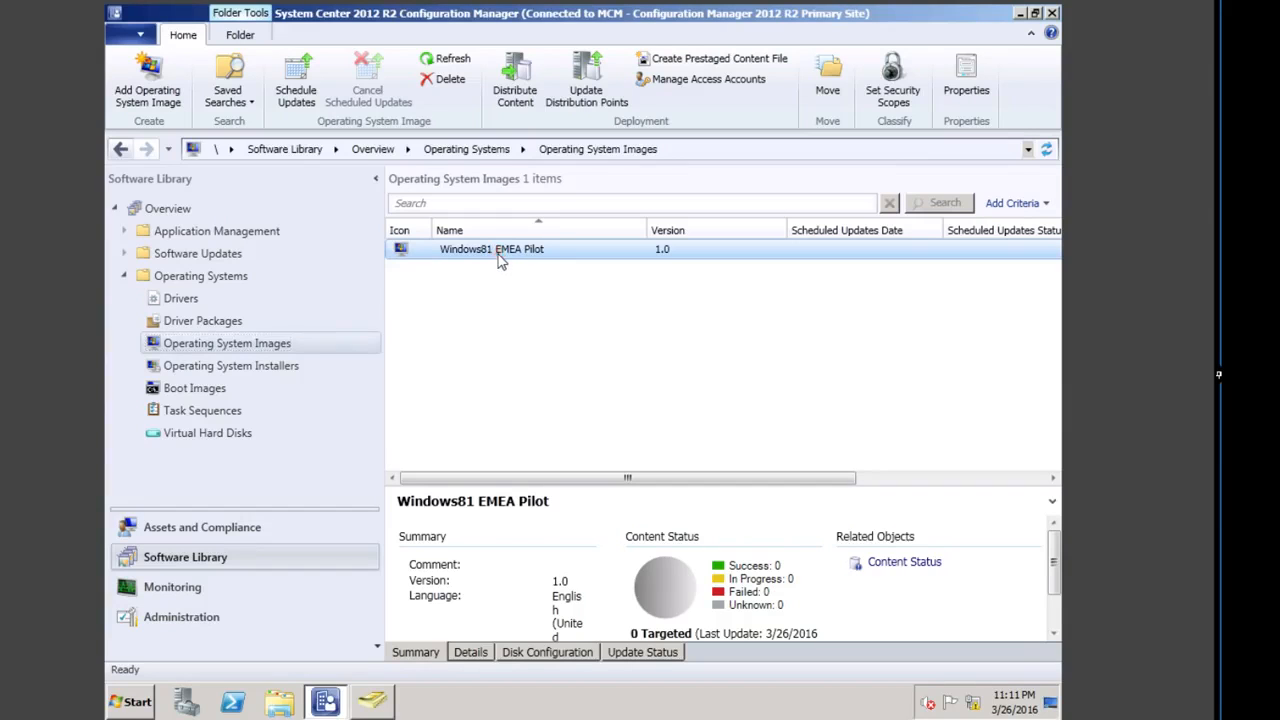
pyautogui.click(470, 652)
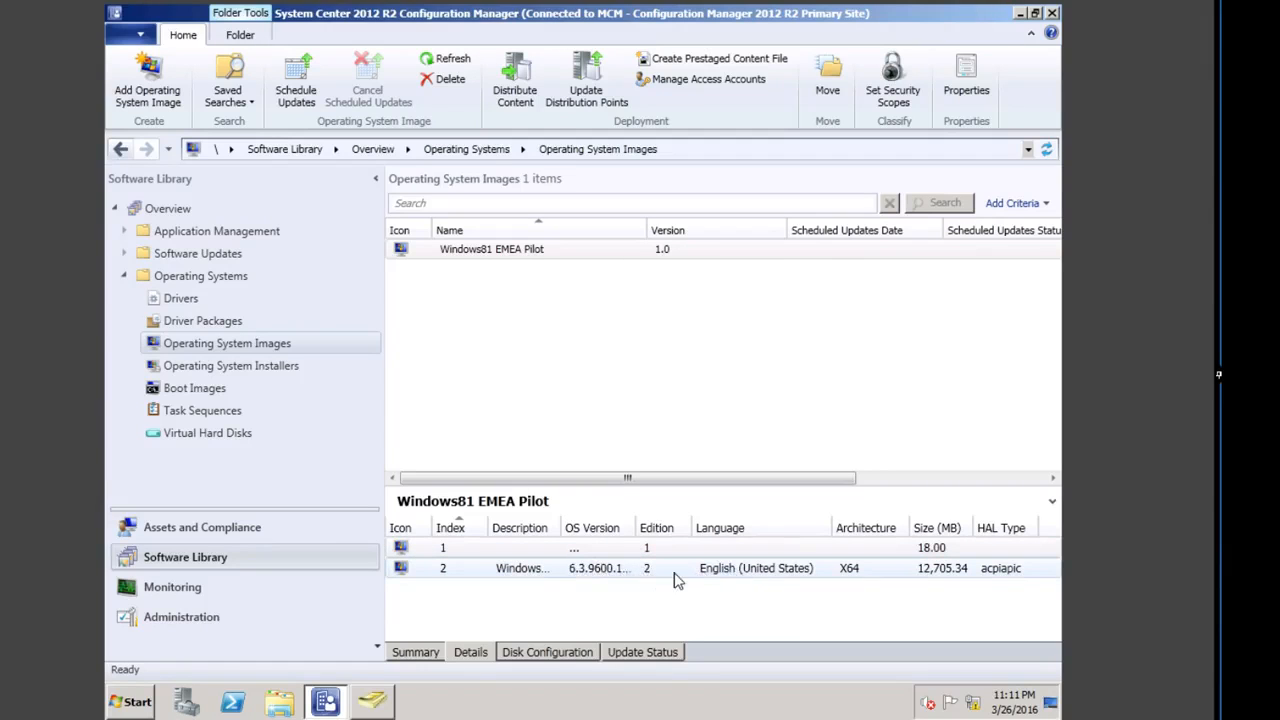
pyautogui.click(521, 652)
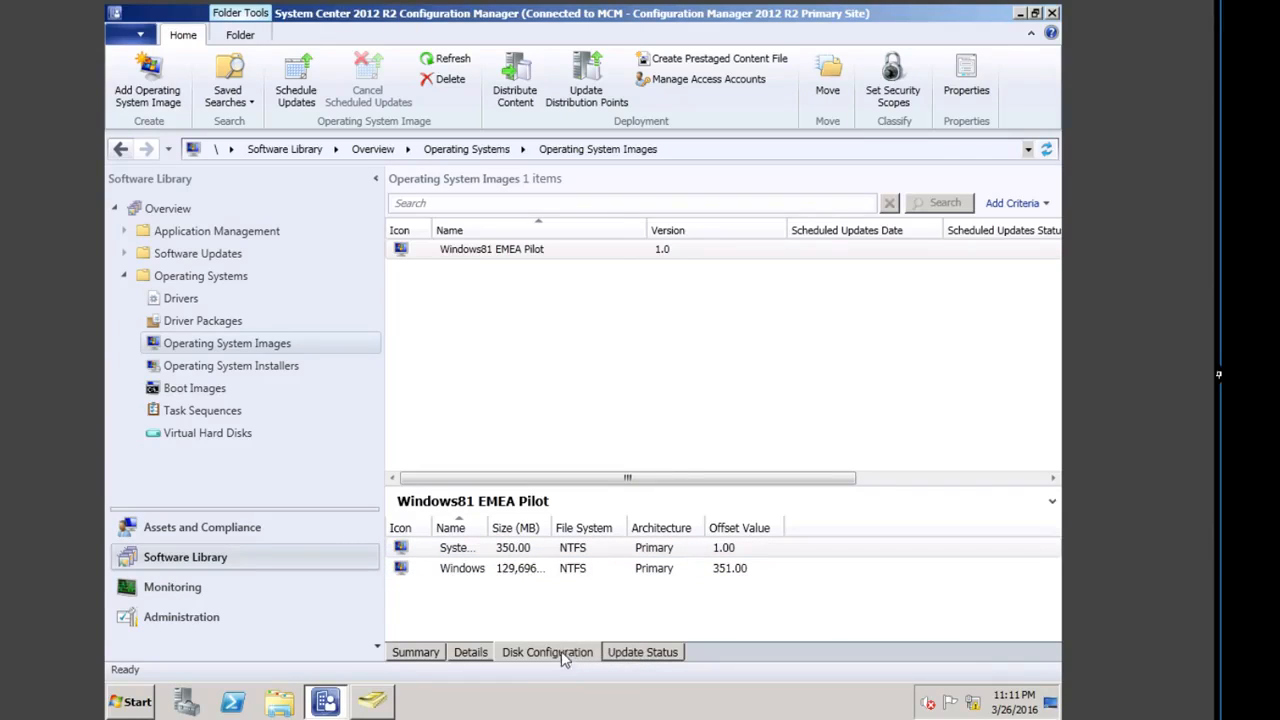
pyautogui.click(470, 652)
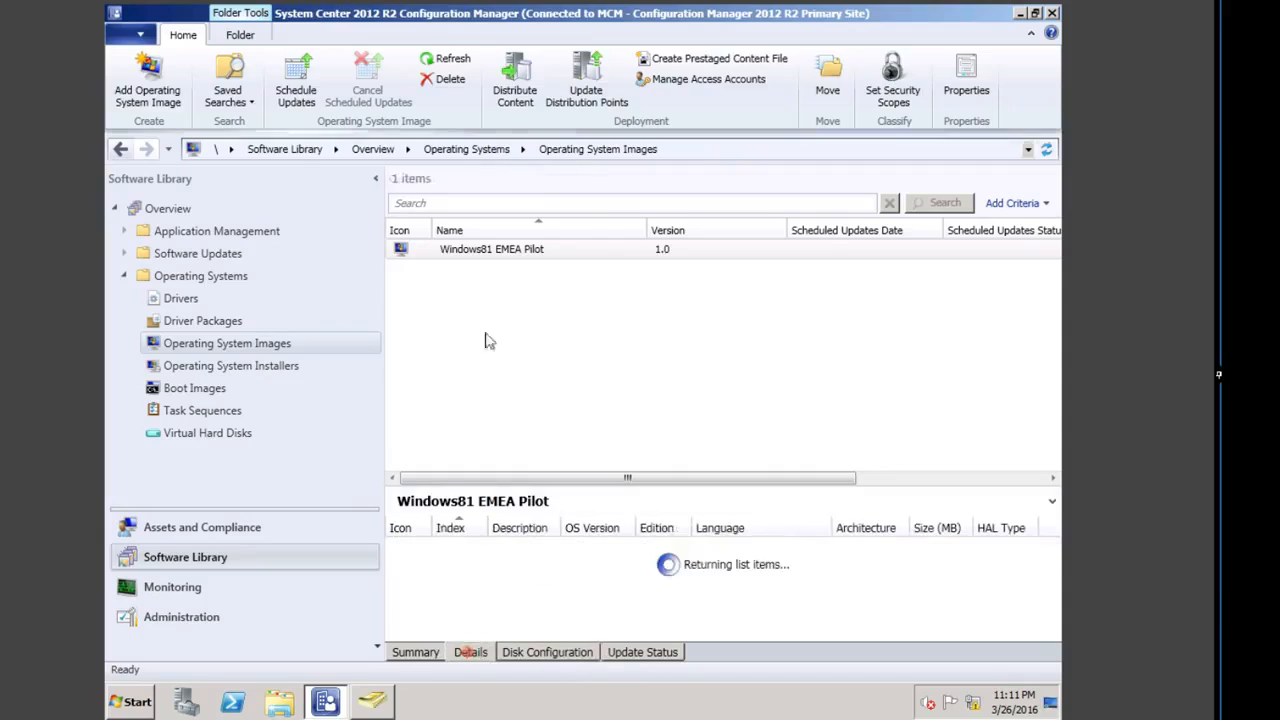
pyautogui.click(500, 250)
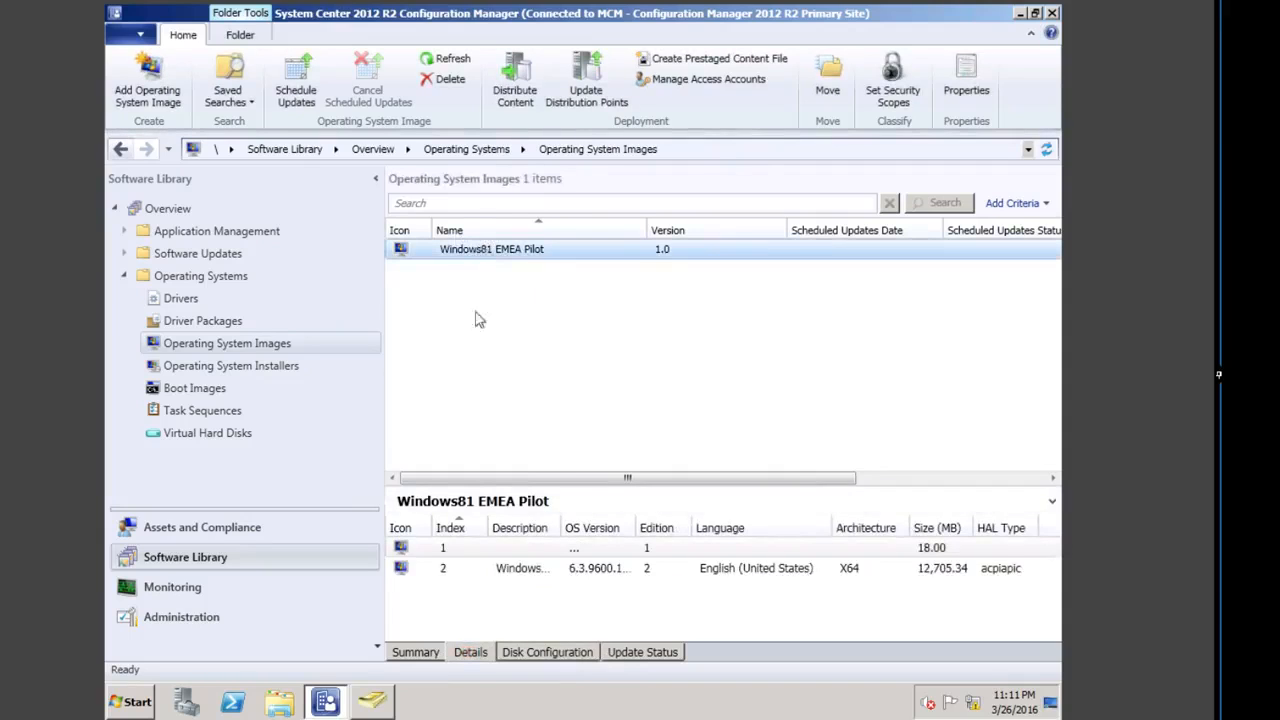
pyautogui.click(415, 650)
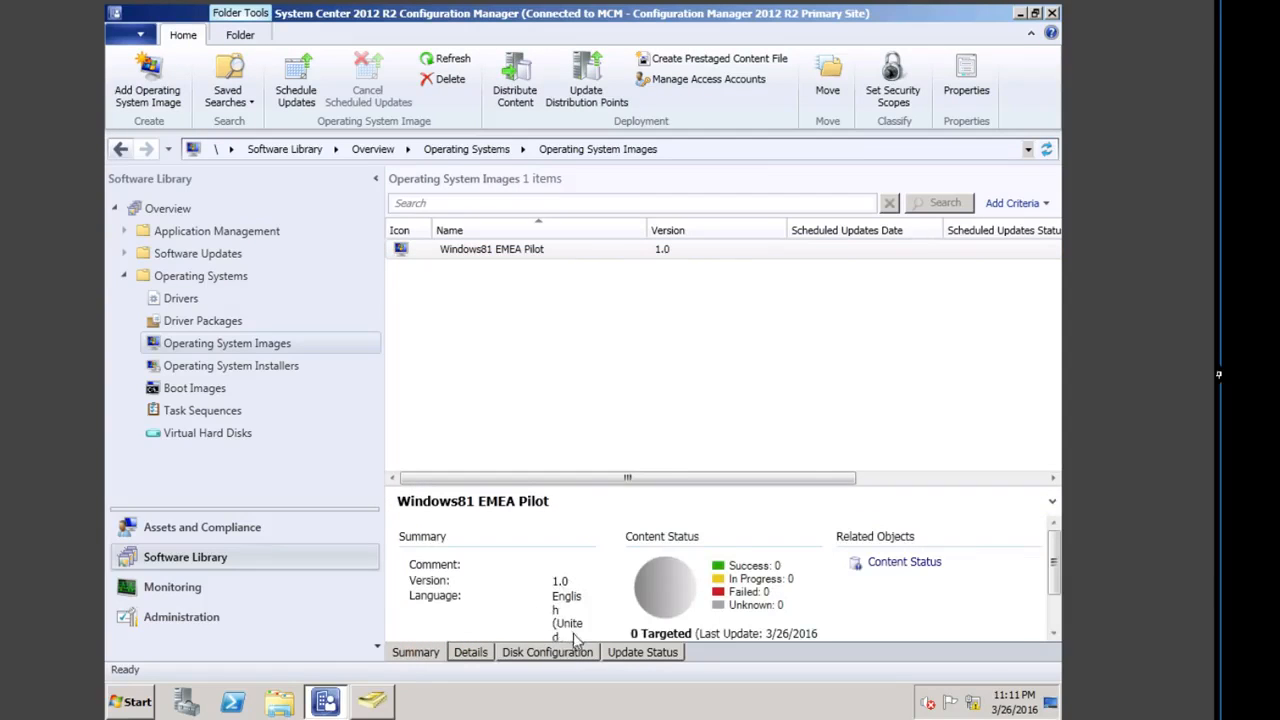
pyautogui.click(485, 655)
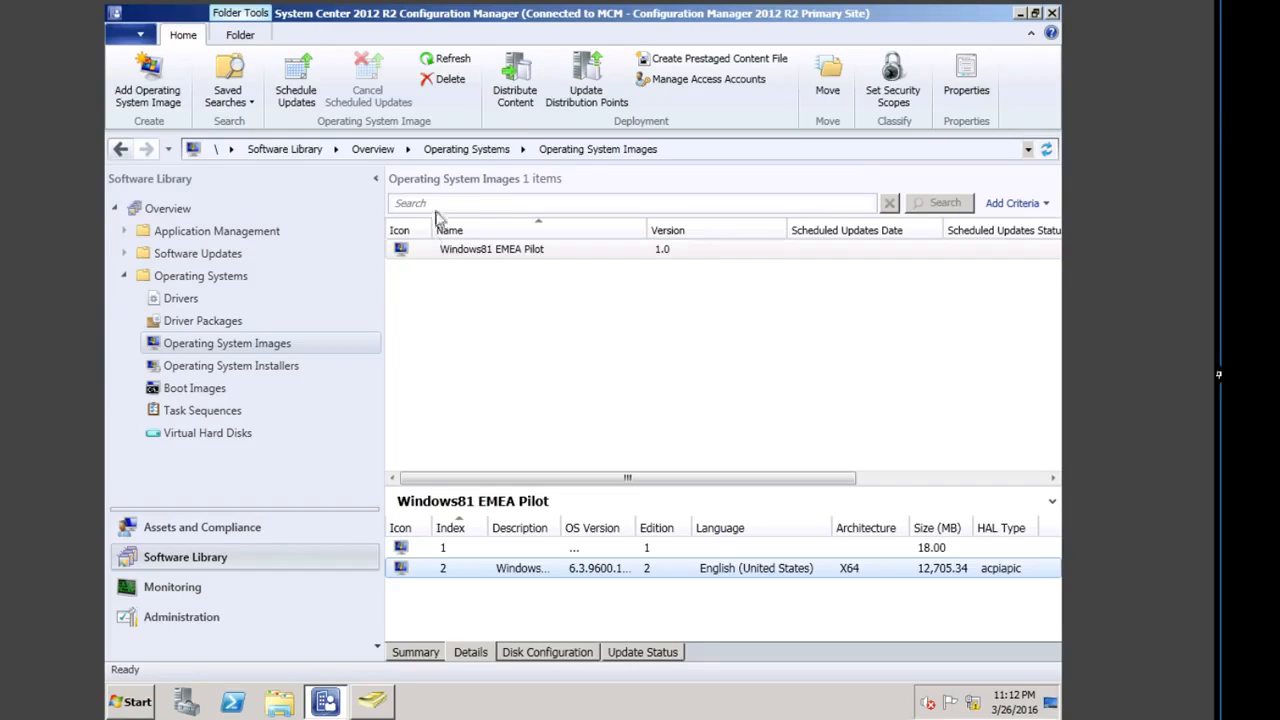
# Step: Distribute the Windows81 EMEA Pilot image to the EMEA Pilot PC and laptop distribution point group and close the wizard
pyautogui.rightClick(486, 250)
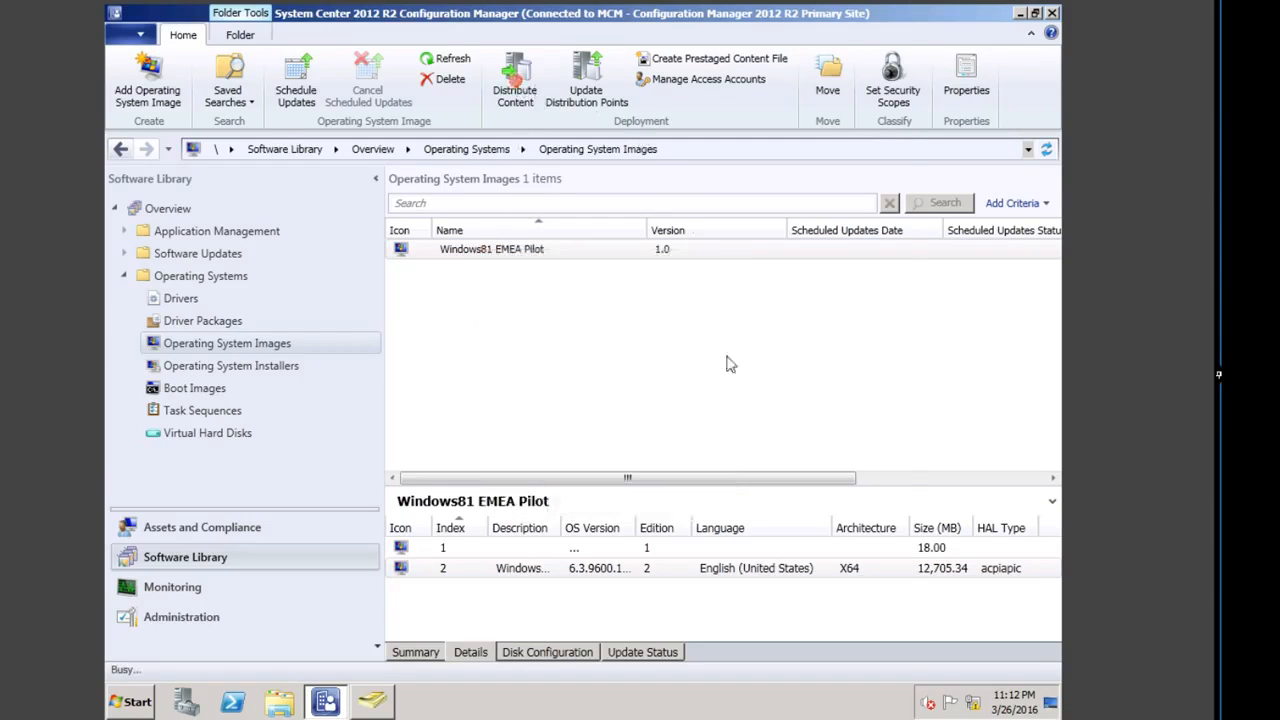
pyautogui.click(555, 358)
pyautogui.click(680, 591)
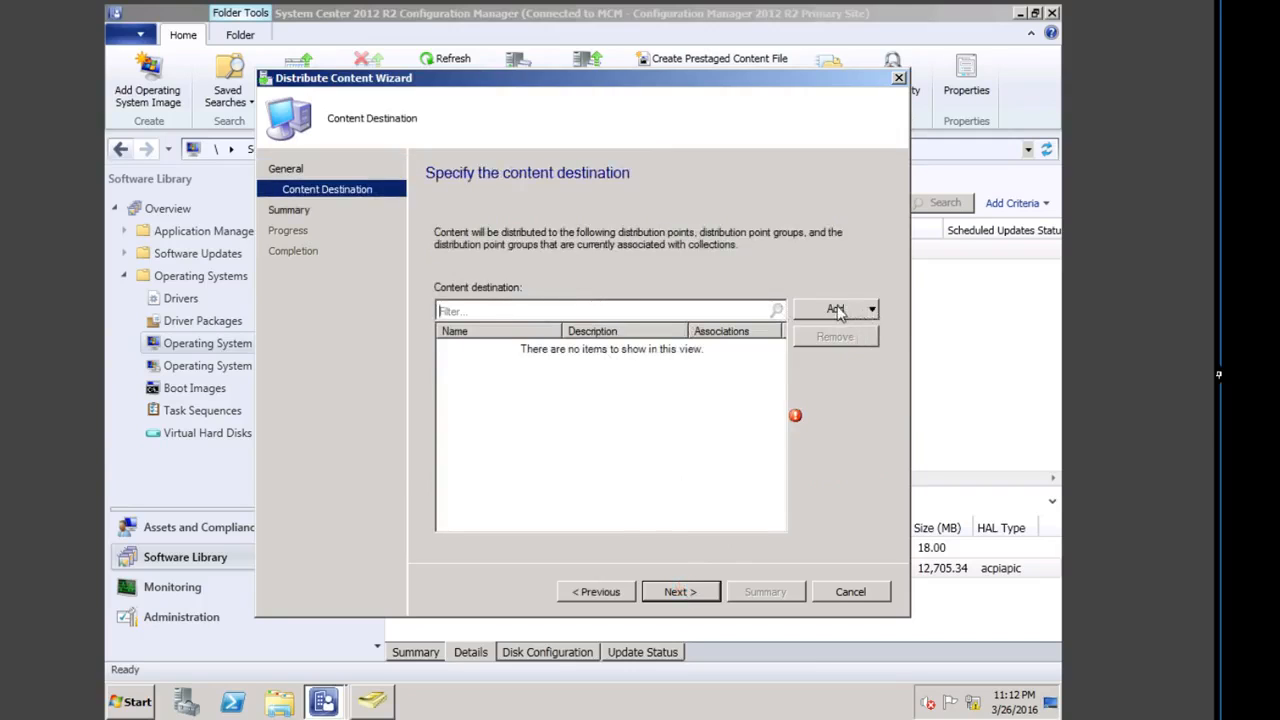
pyautogui.click(838, 311)
pyautogui.click(864, 376)
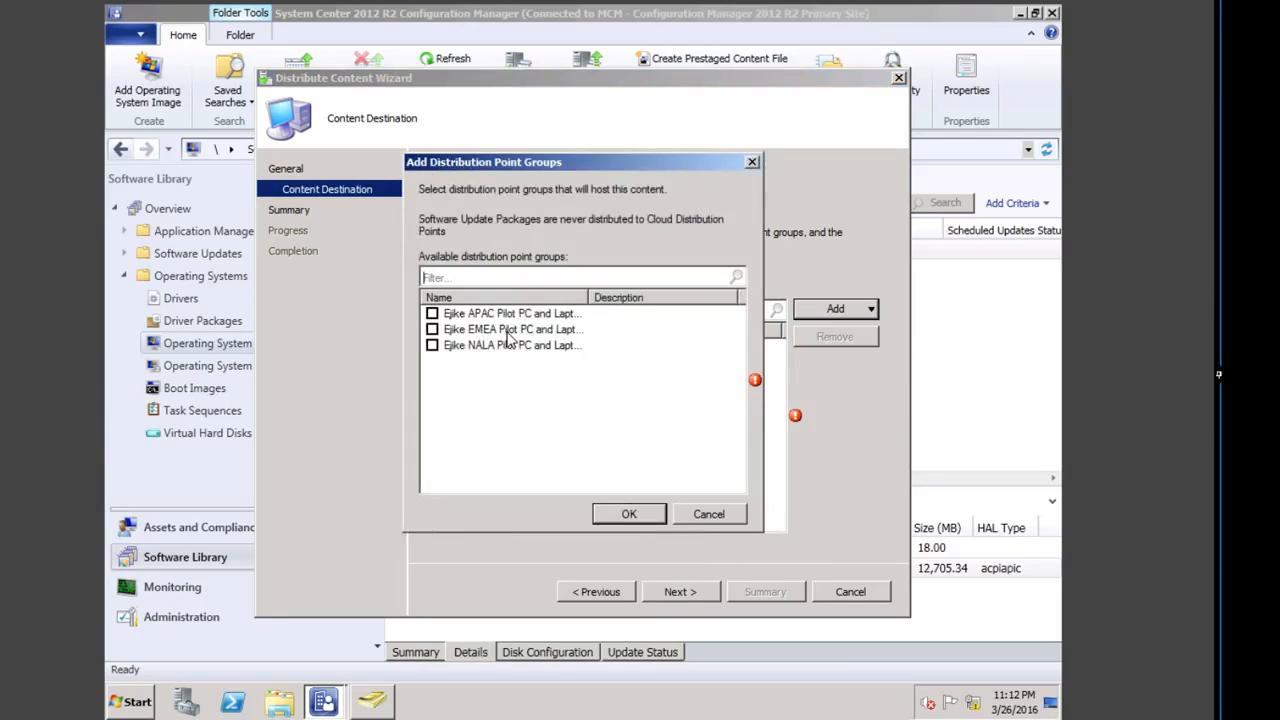
pyautogui.click(432, 329)
pyautogui.click(629, 514)
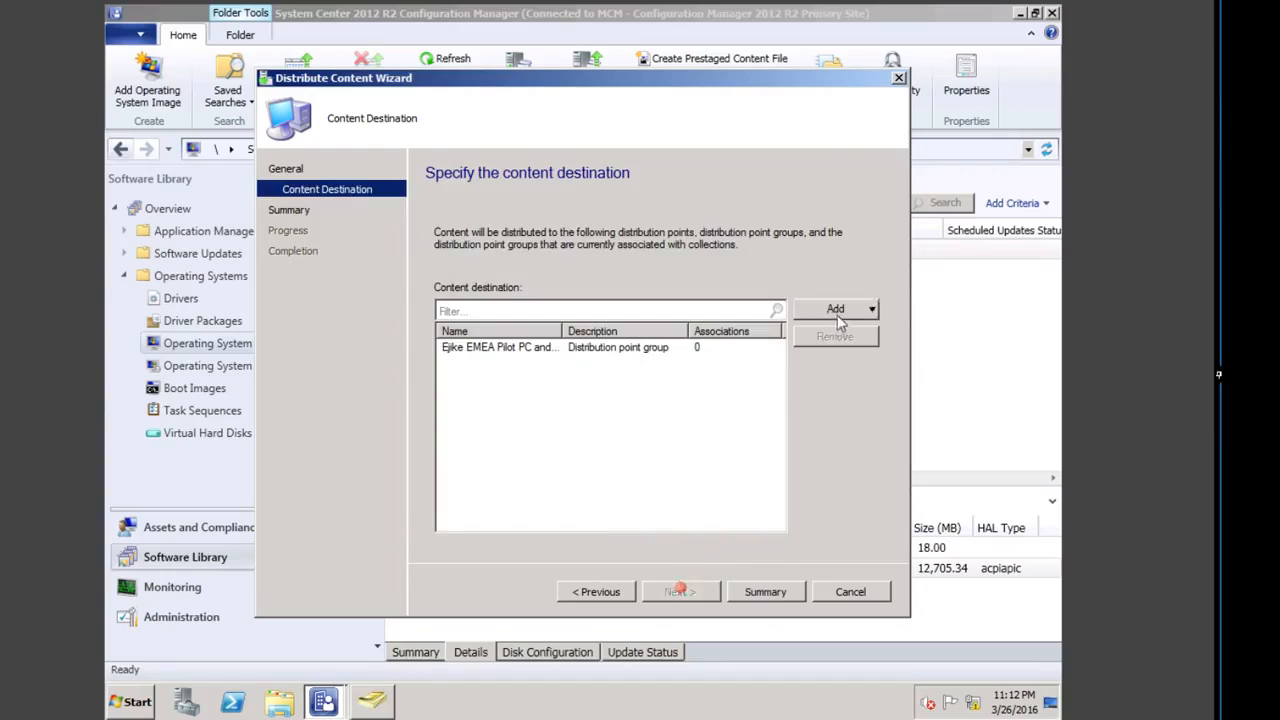
pyautogui.click(680, 592)
pyautogui.click(680, 592)
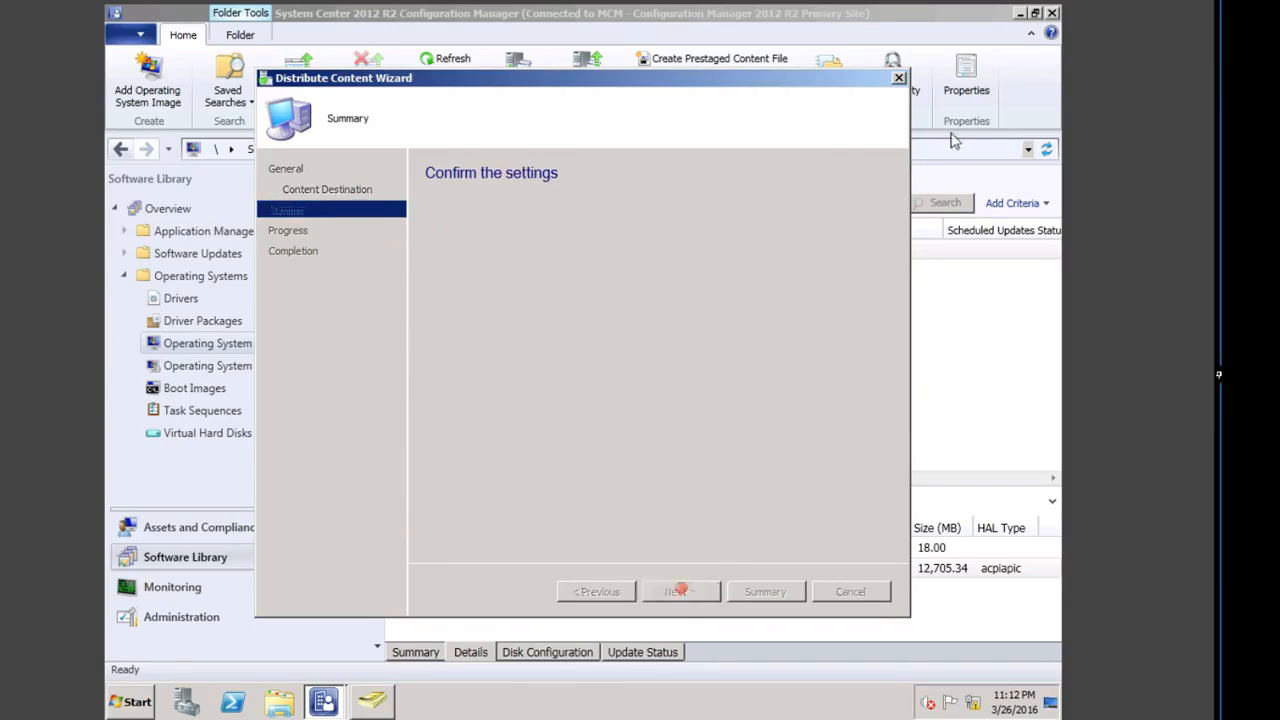
pyautogui.click(850, 592)
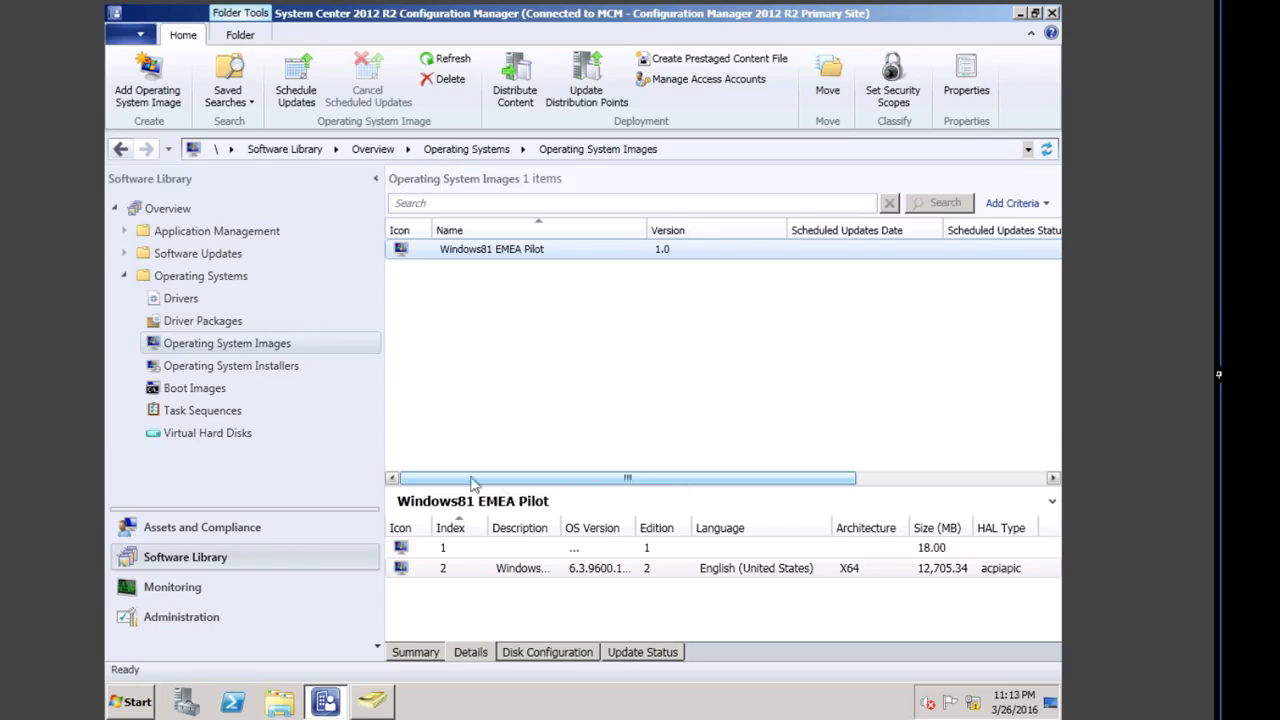
# Step: Check the content distribution status of the Windows81 EMEA Pilot image in the Monitoring workspace, refreshing it and viewing its detailed status
pyautogui.click(170, 590)
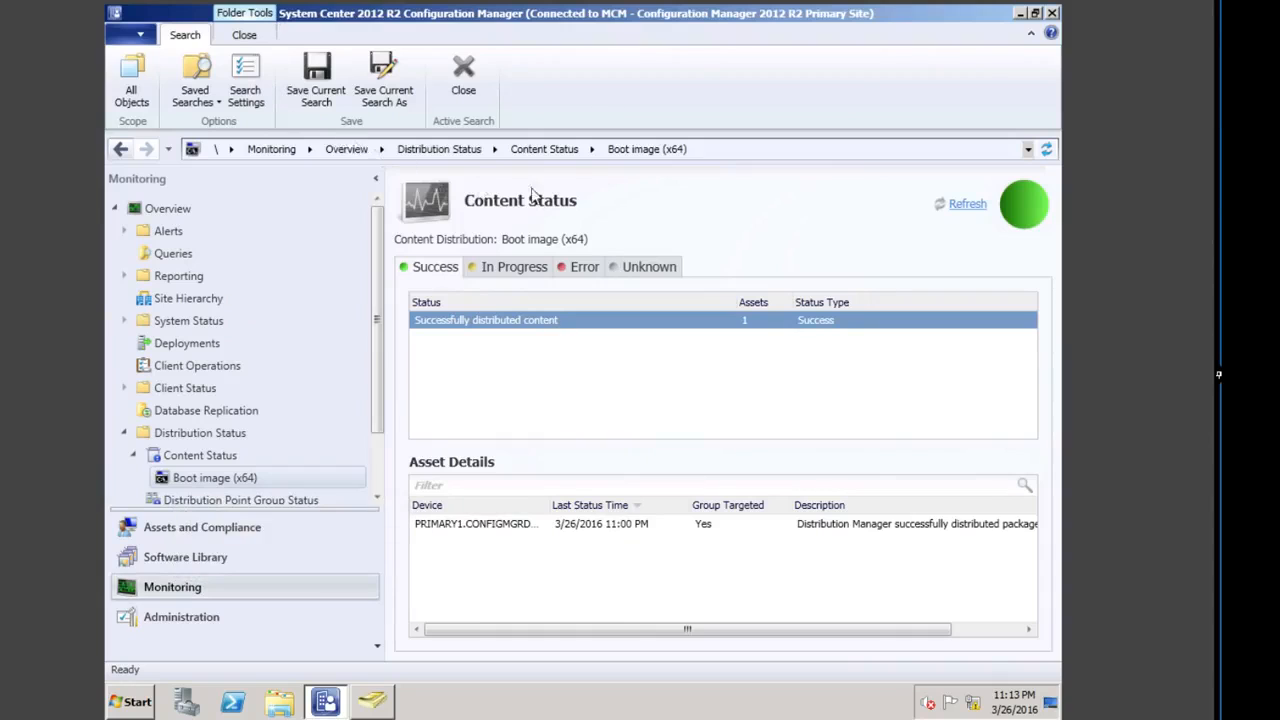
pyautogui.click(438, 149)
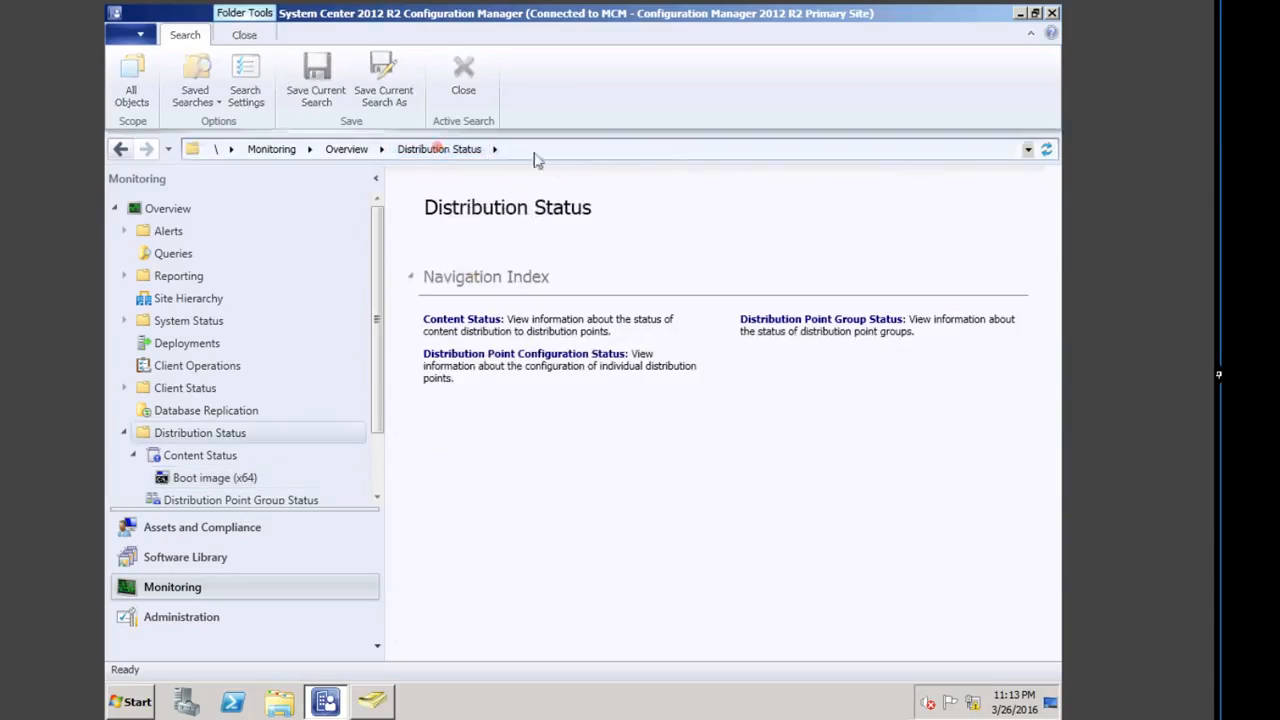
pyautogui.click(468, 317)
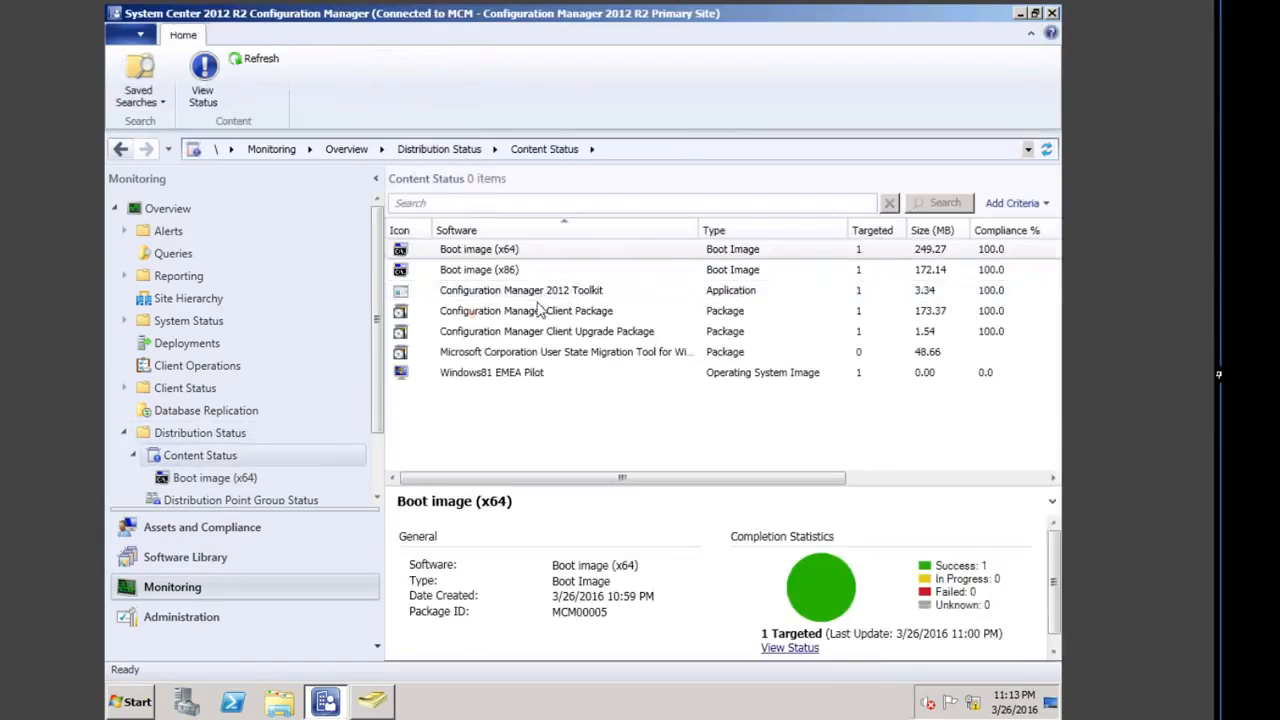
pyautogui.click(504, 372)
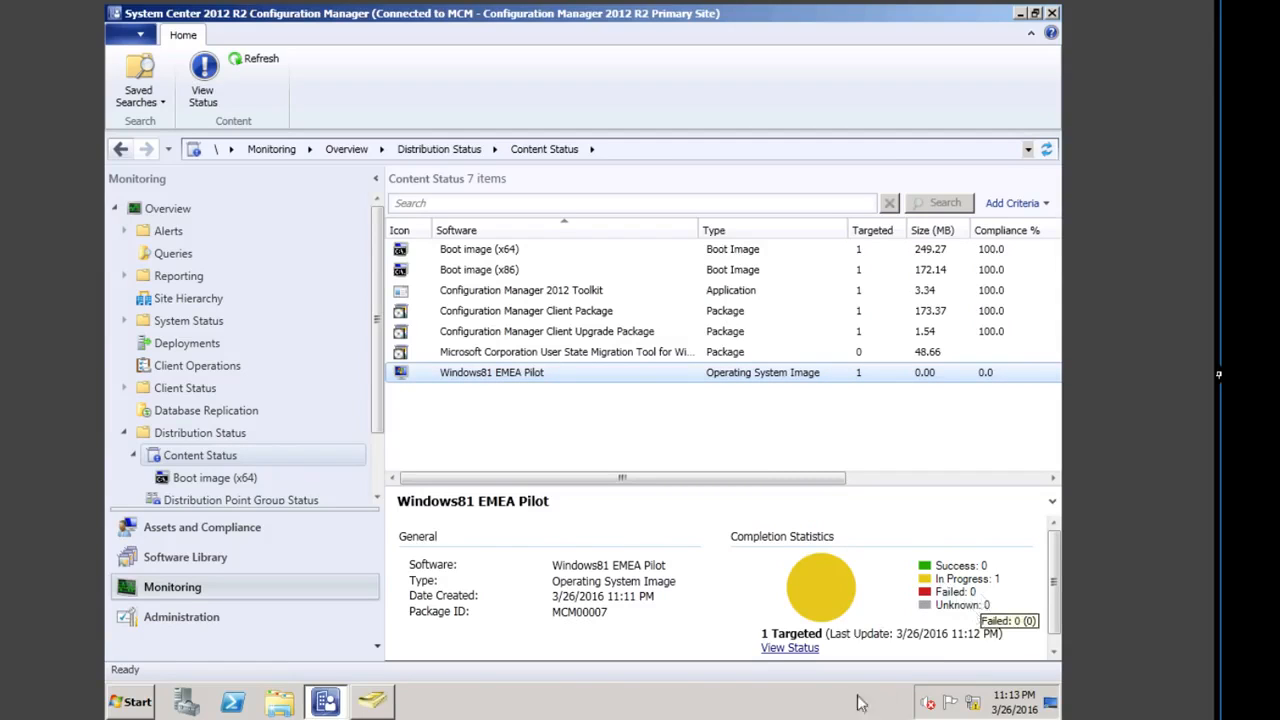
pyautogui.click(240, 60)
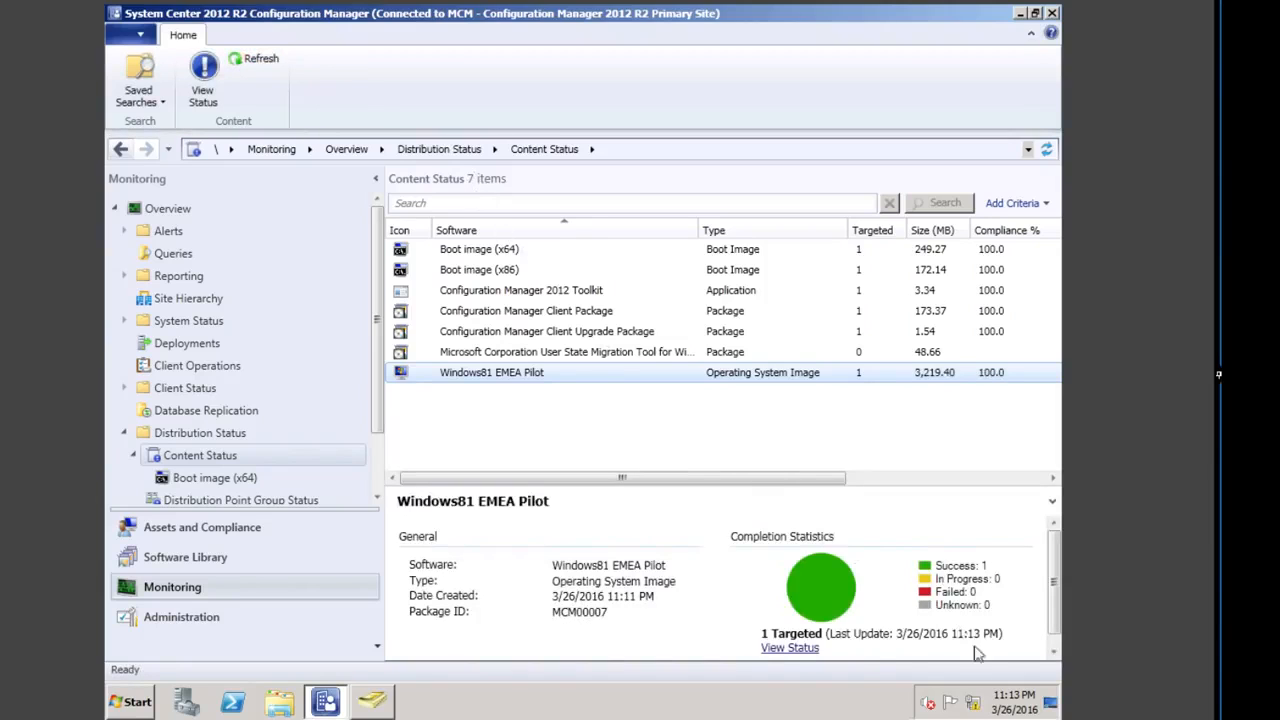
pyautogui.click(788, 648)
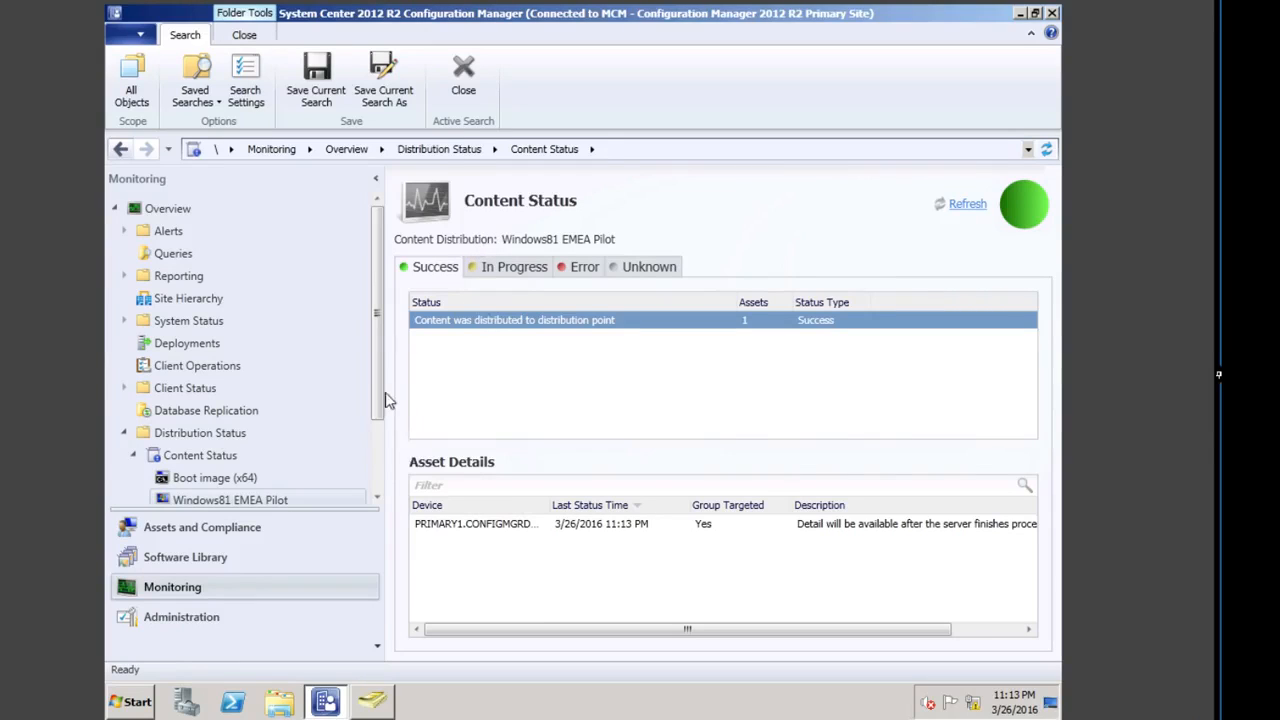
pyautogui.moveTo(375, 394); pyautogui.dragTo(401, 466)
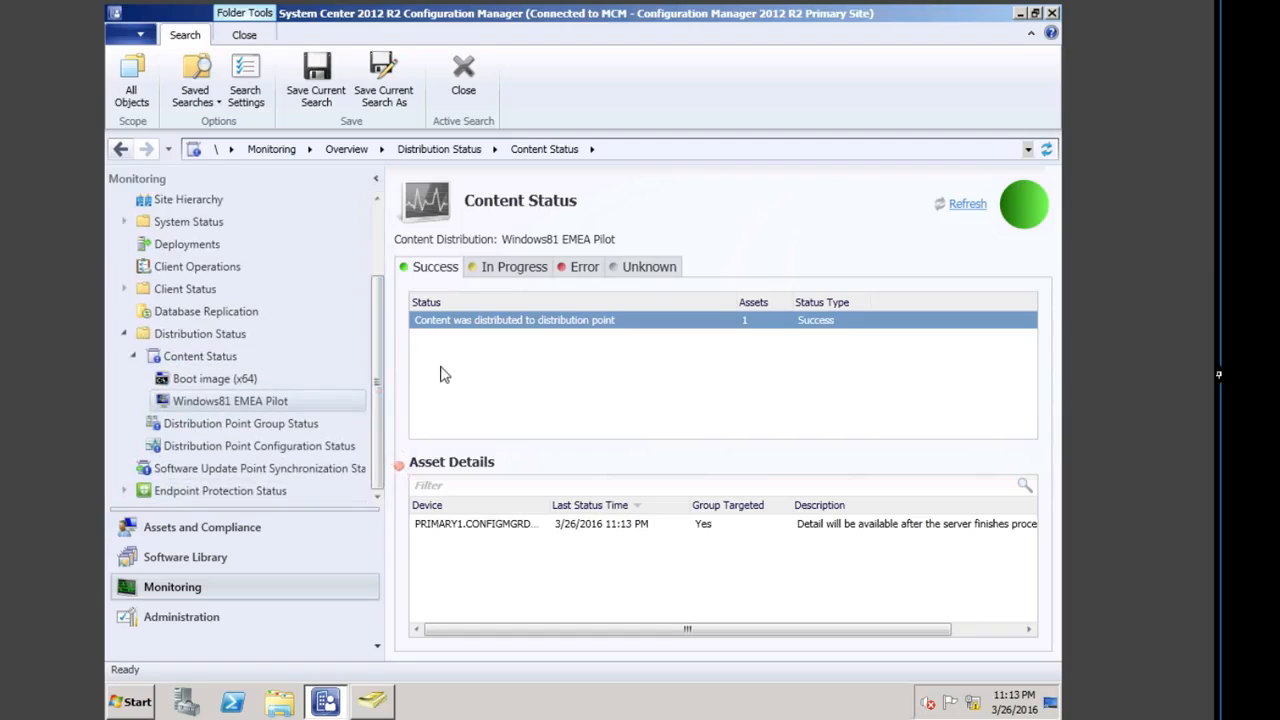
# Step: Start a new task sequence in the Software Library that installs an existing image package and proceed to its information
pyautogui.click(185, 557)
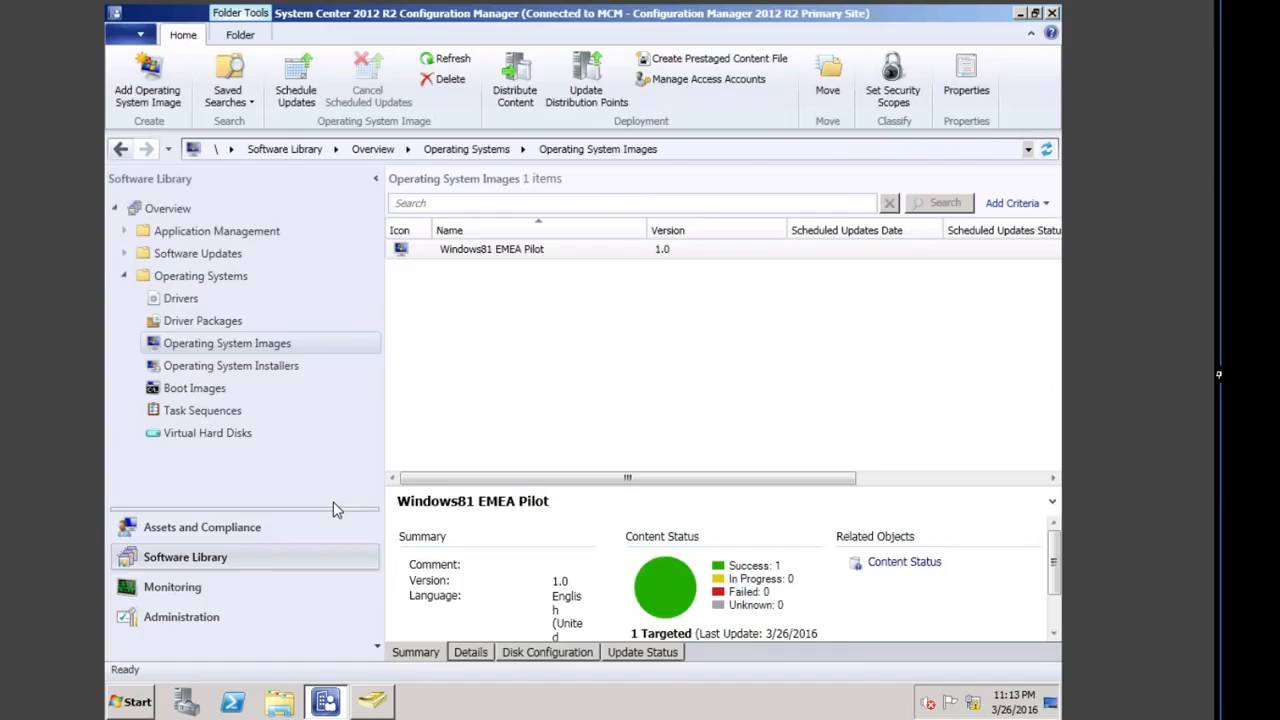
pyautogui.click(218, 412)
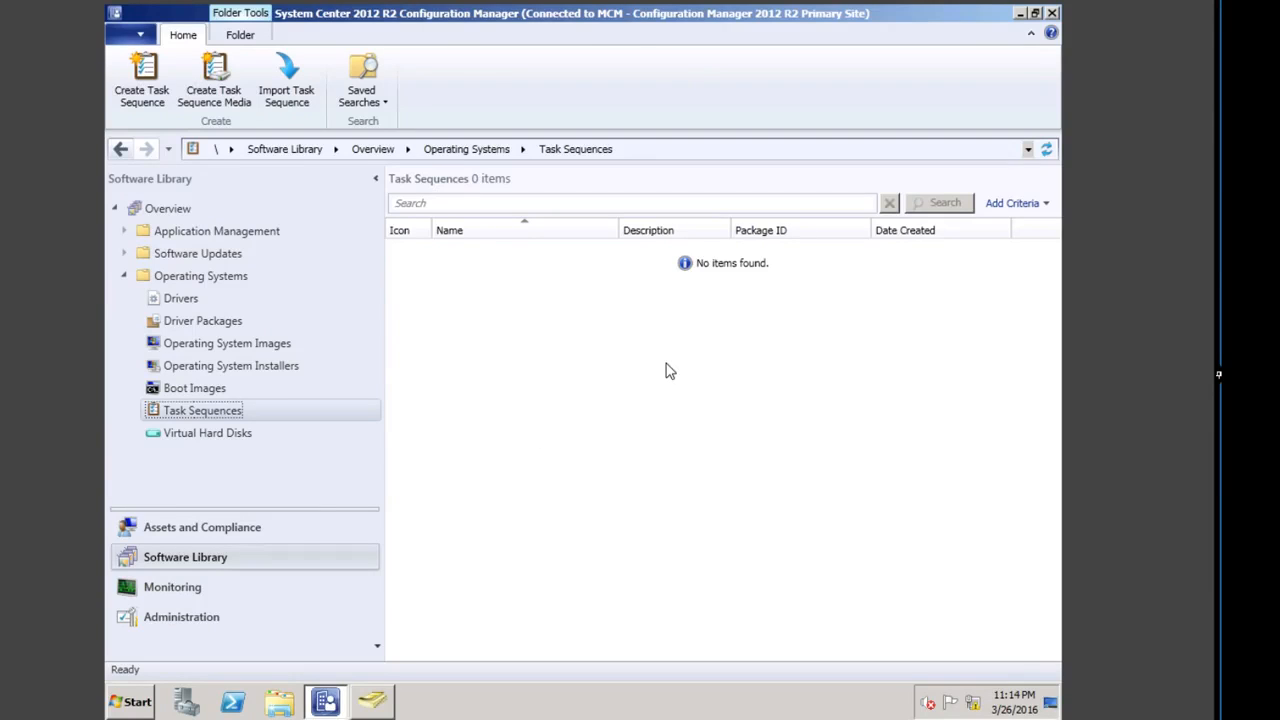
pyautogui.click(142, 80)
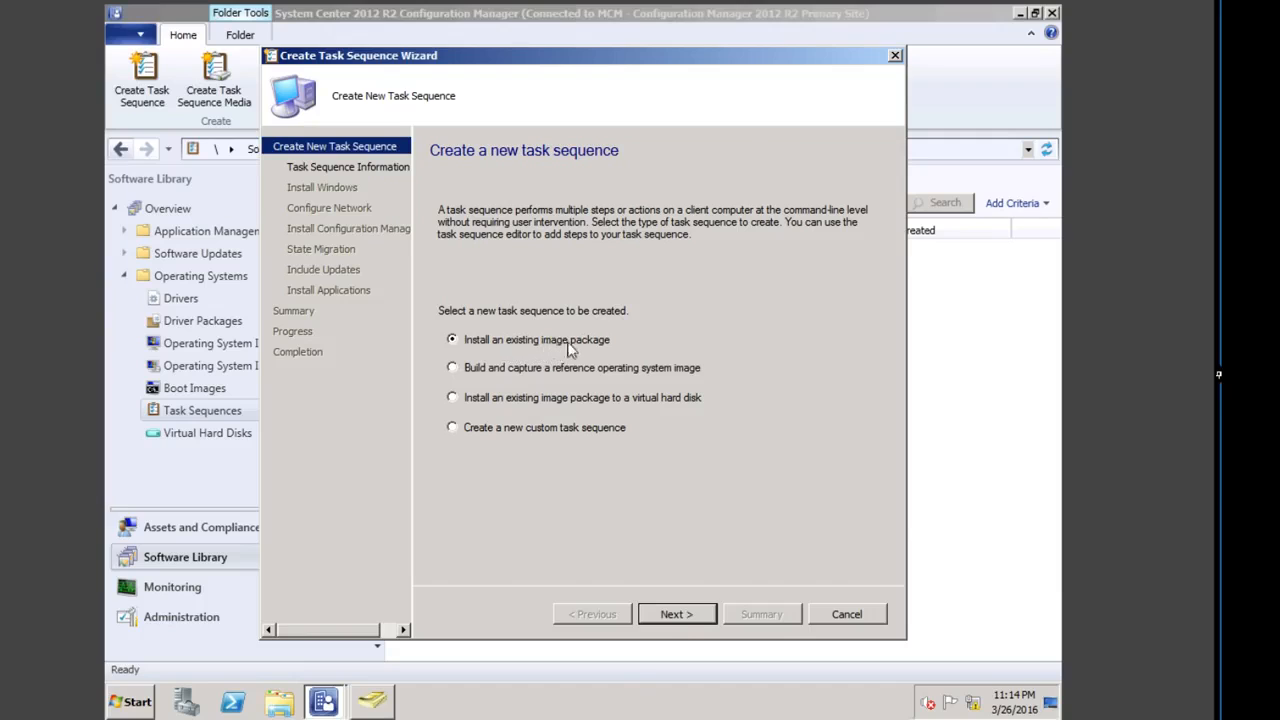
pyautogui.click(683, 618)
# Step: Name the task sequence EMEA Pilot TS 26032016
pyautogui.click(733, 245)
pyautogui.moveTo(733, 245); pyautogui.dragTo(550, 223)
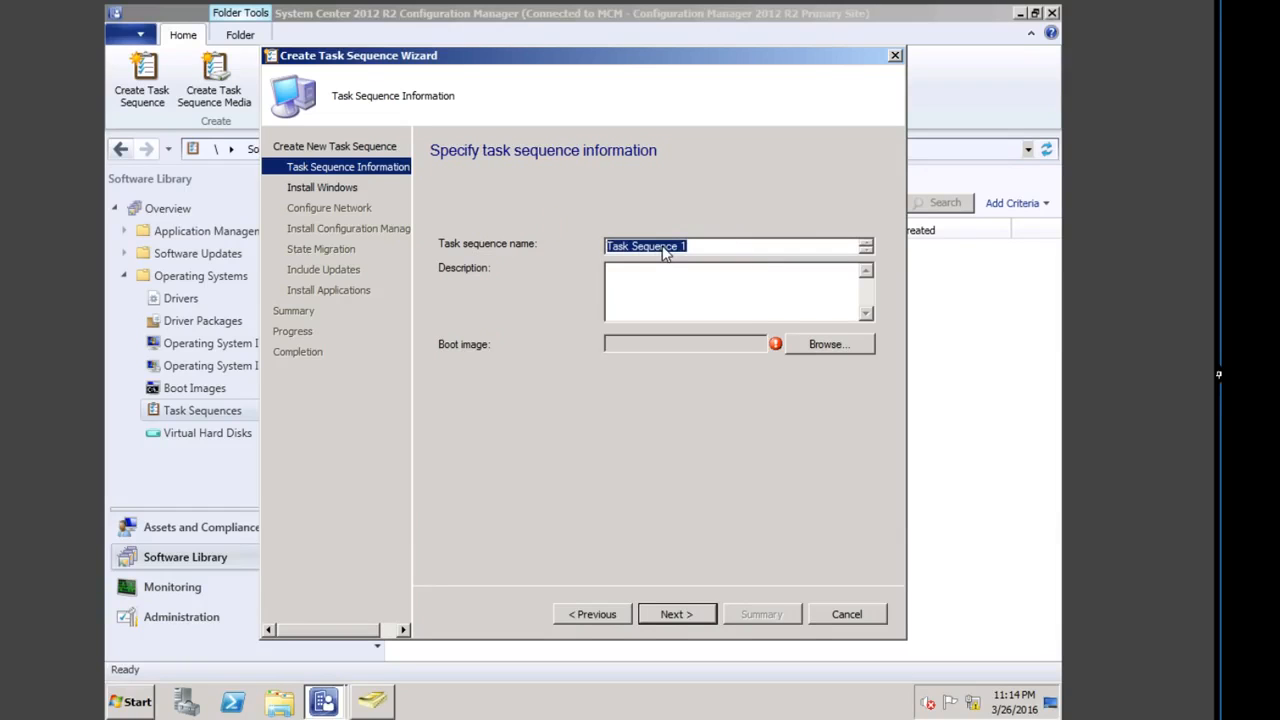
pyautogui.write('Emea')
pyautogui.write('EM')
pyautogui.press('BackSpace')
pyautogui.press('BackSpace')
pyautogui.press('BackSpace')
pyautogui.press('BackSpace')
pyautogui.write('MEA Pilot TS 26032016')
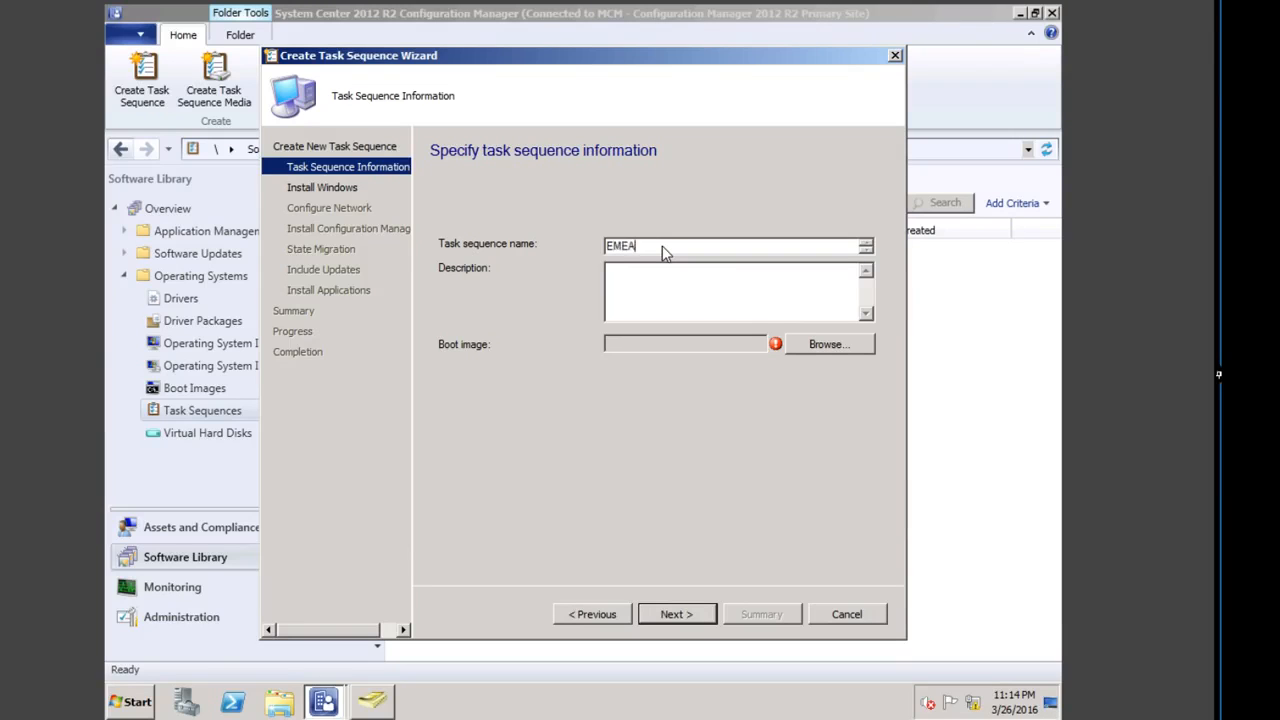
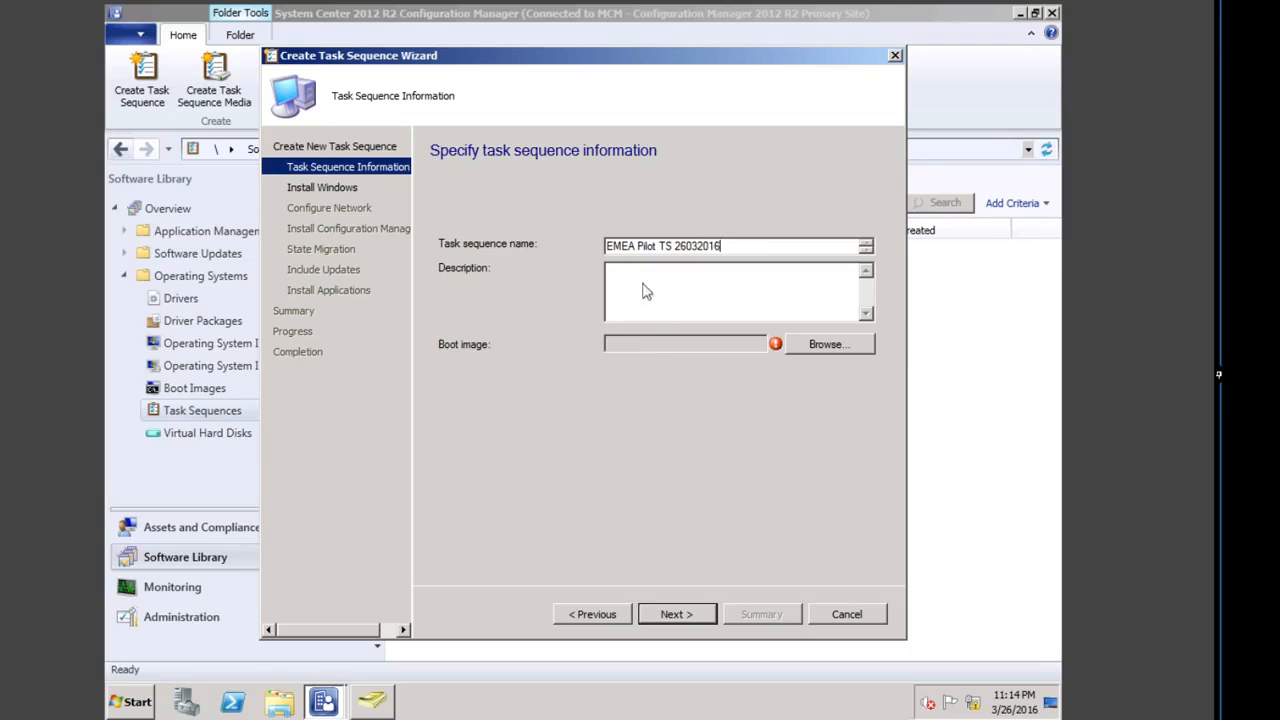
# Step: Assign Boot image (x64) 6.3.9600.16384 en-US to the task sequence and proceed to the Windows installation settings
pyautogui.click(826, 345)
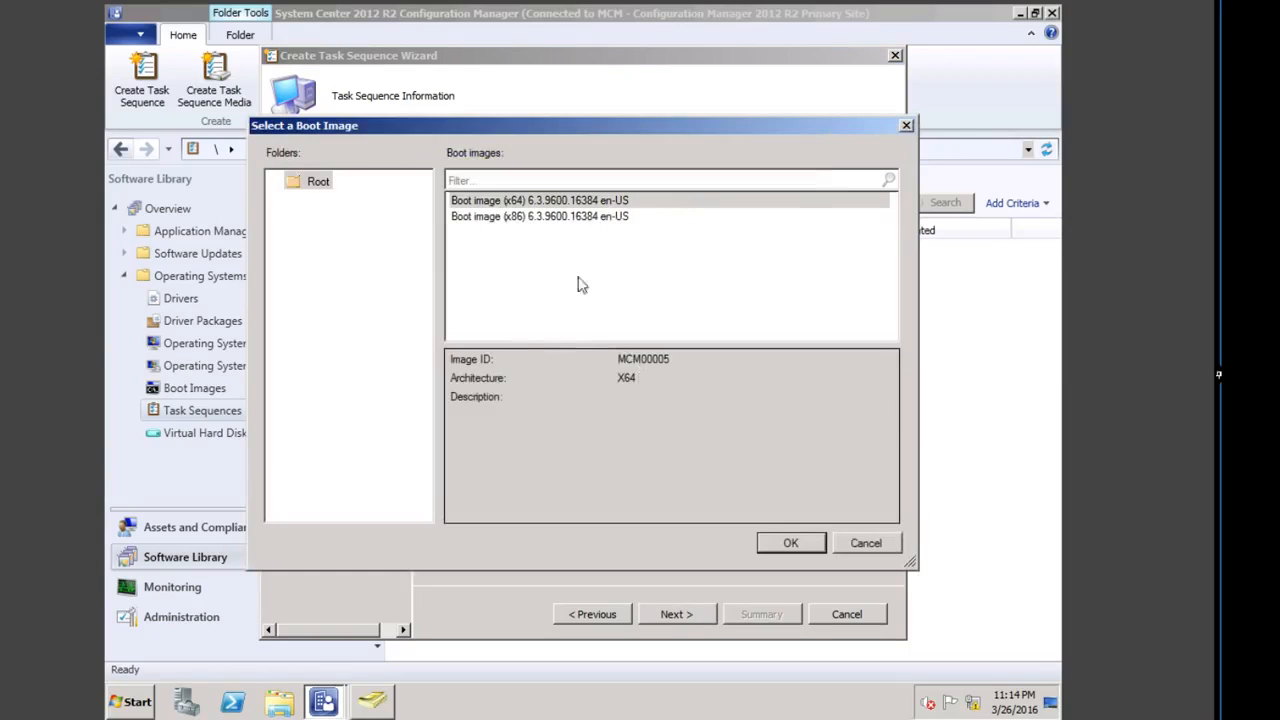
pyautogui.doubleClick(521, 204)
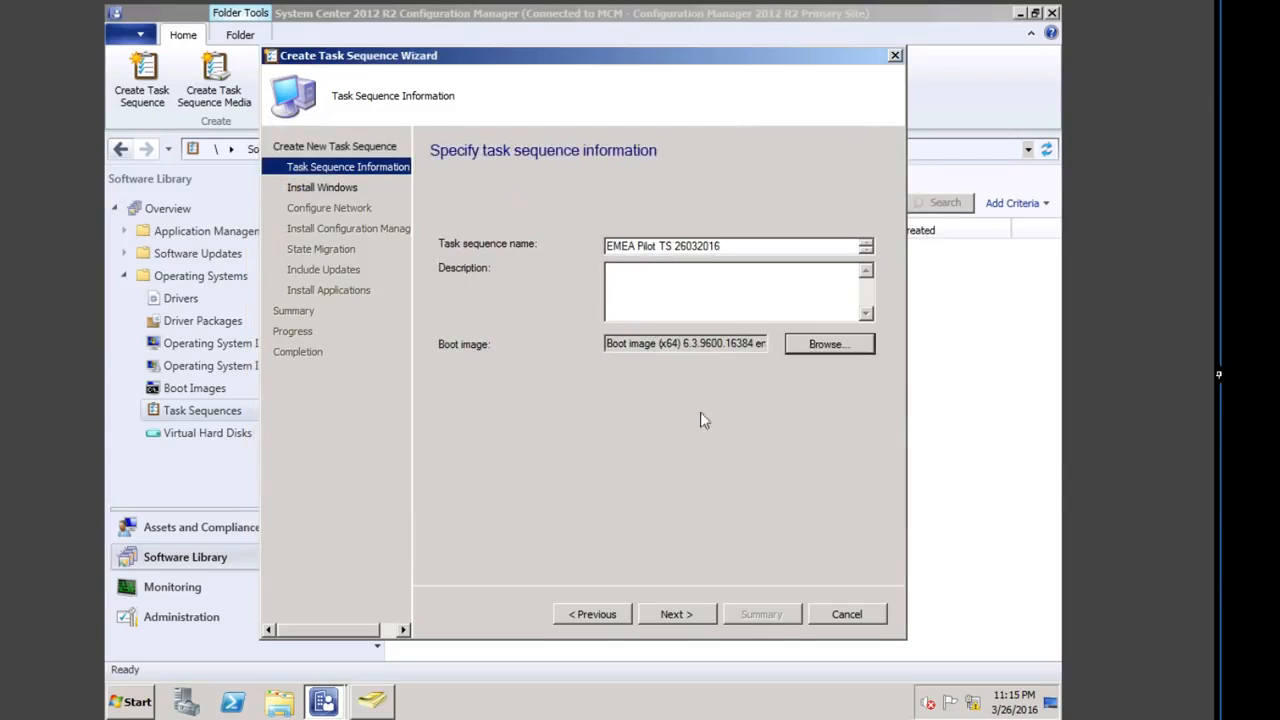
pyautogui.click(677, 614)
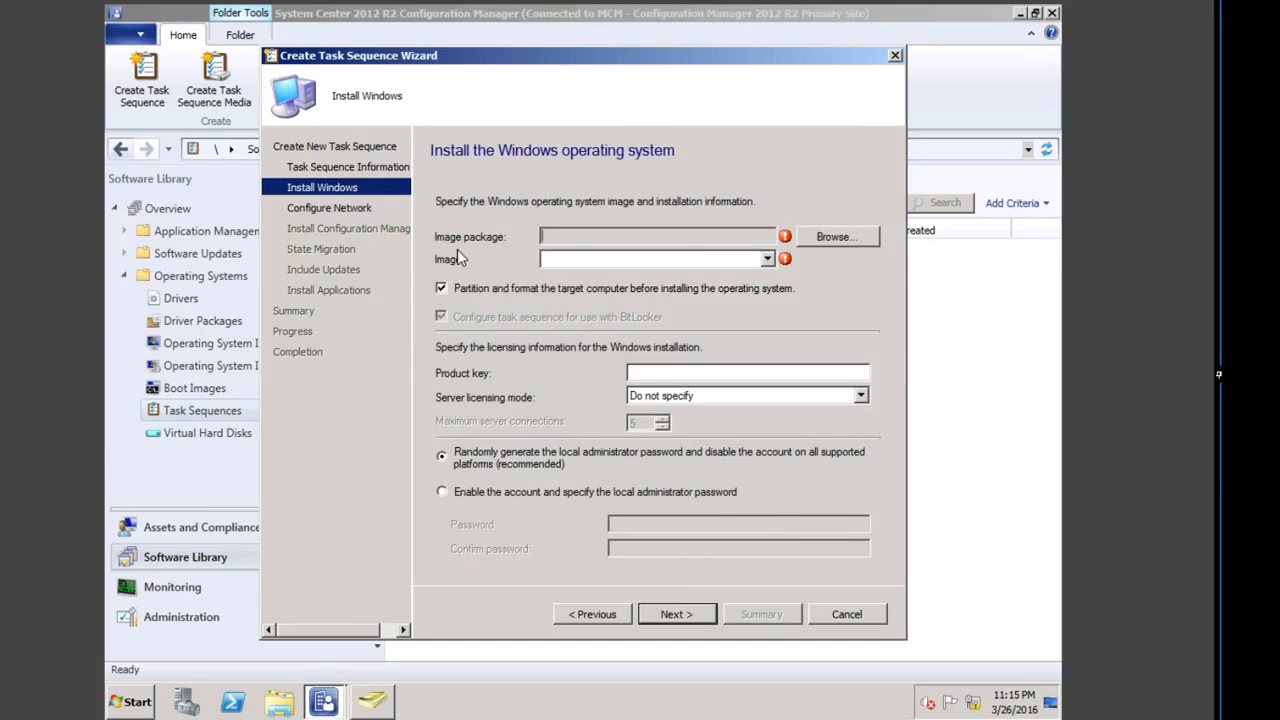
# Step: Select the Windows81 EMEA Pilot image package with image 2 - 2, disable the BitLocker configuration and proceed to the network settings
pyautogui.click(827, 236)
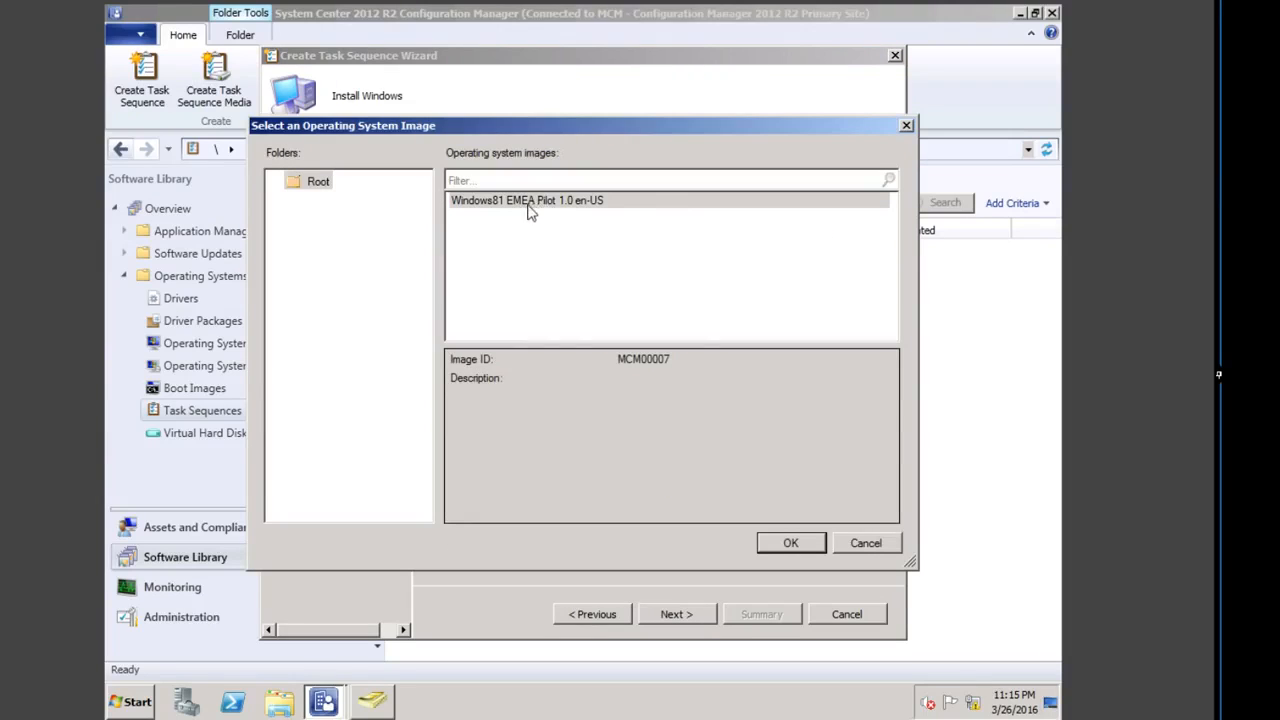
pyautogui.doubleClick(528, 203)
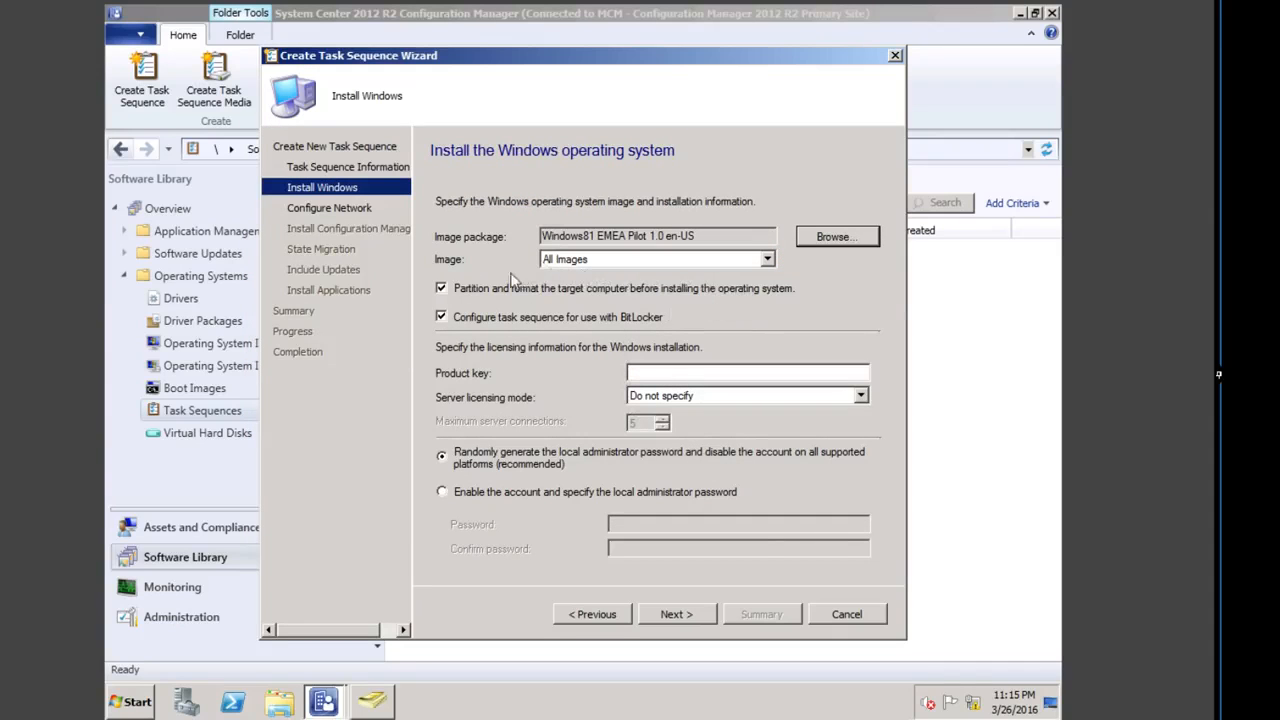
pyautogui.click(767, 259)
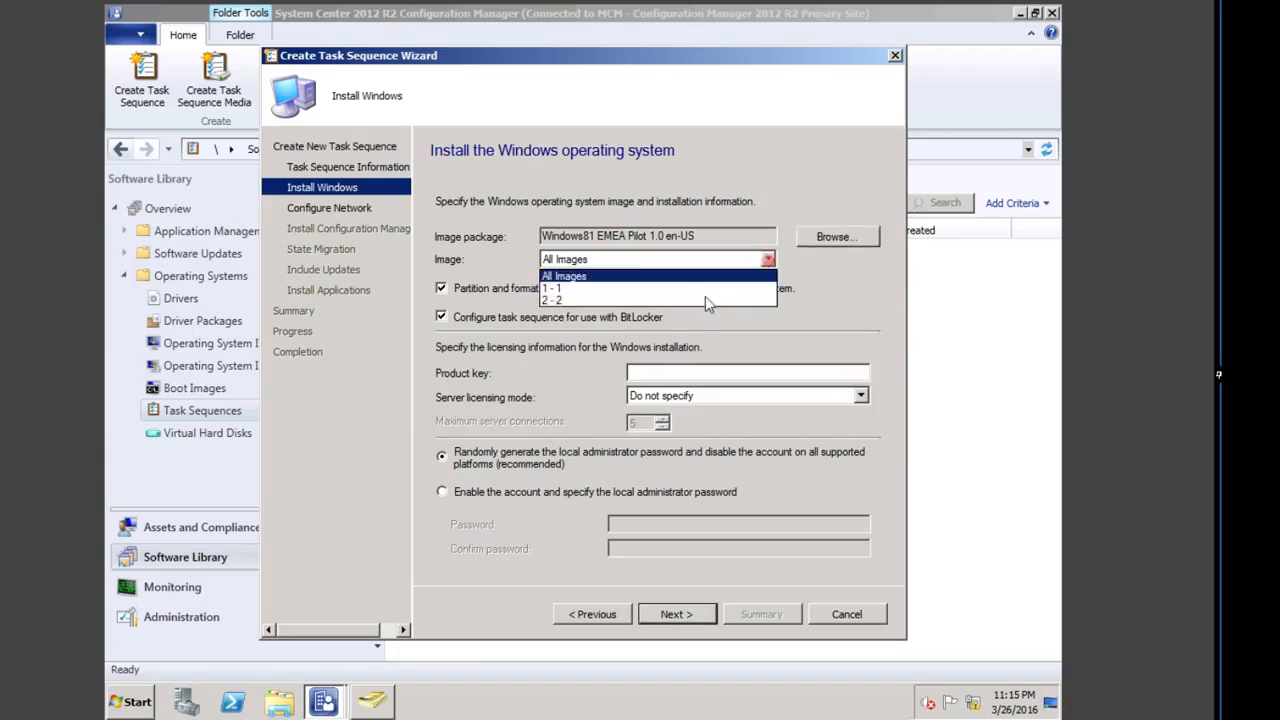
pyautogui.click(578, 301)
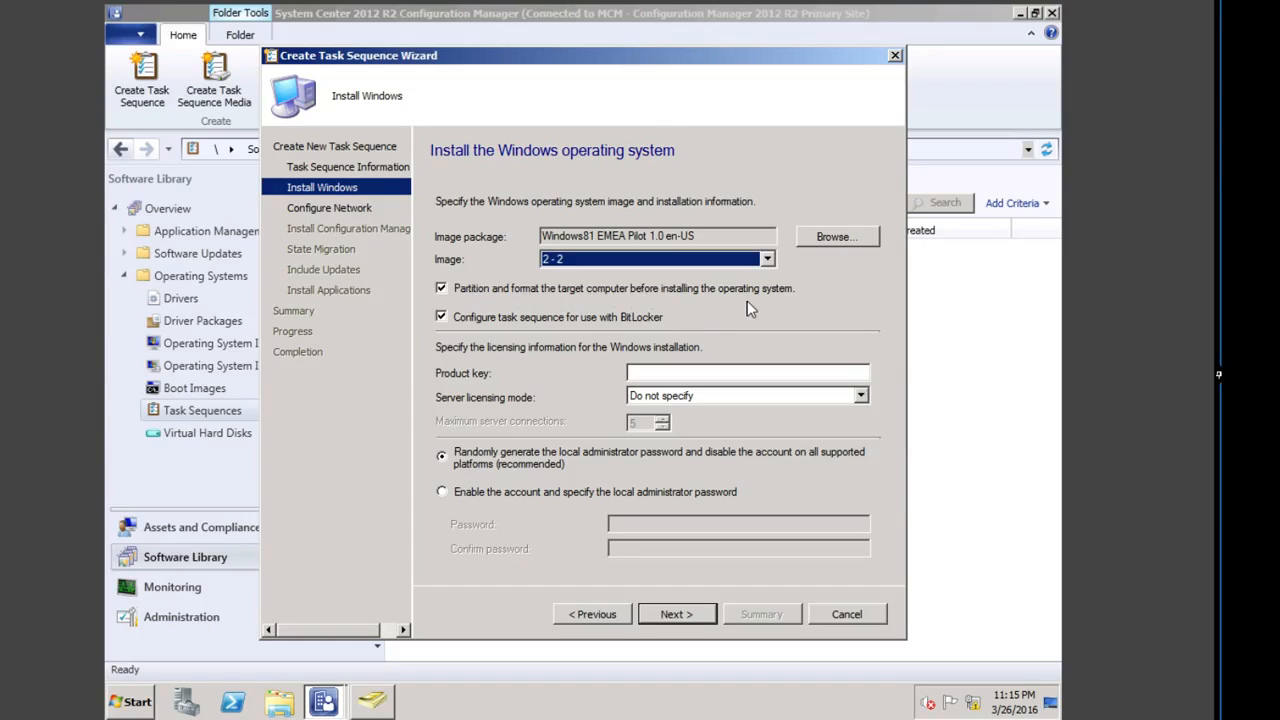
pyautogui.click(459, 317)
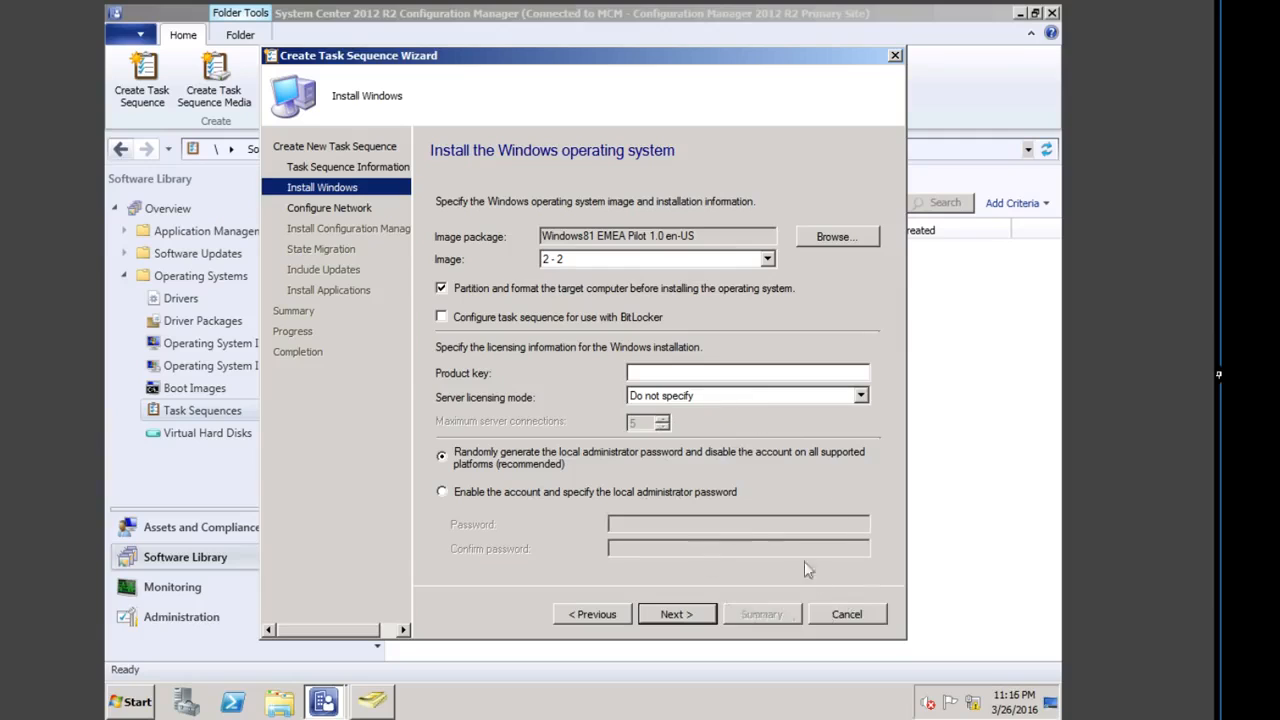
pyautogui.click(690, 616)
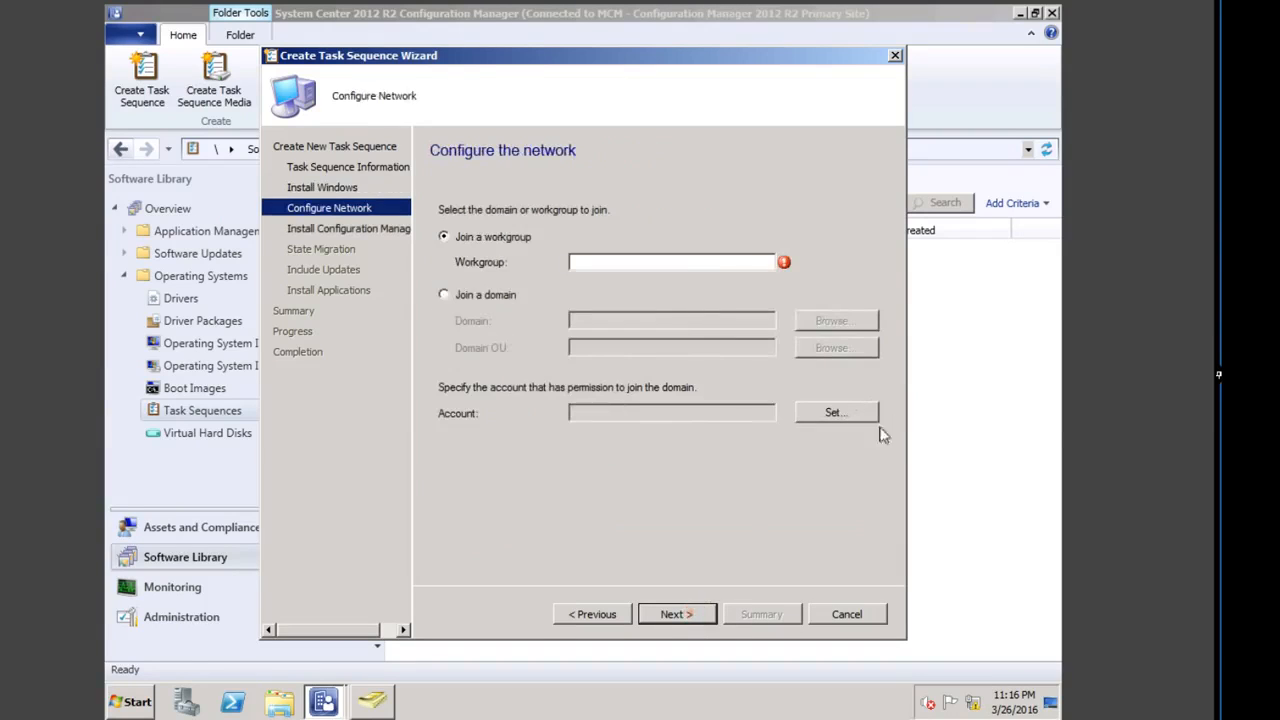
# Step: Set the task sequence to join the domain ConfigMgrDom.local
pyautogui.click(450, 295)
pyautogui.click(830, 320)
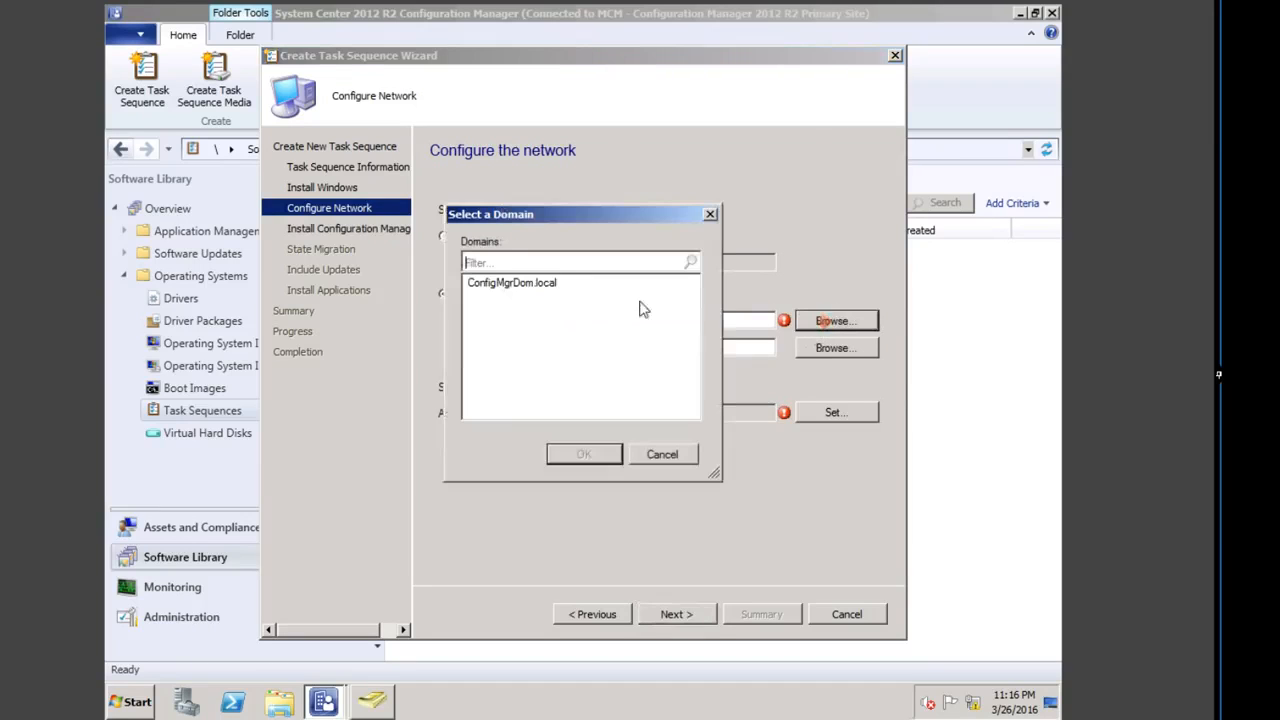
pyautogui.click(536, 284)
pyautogui.click(588, 455)
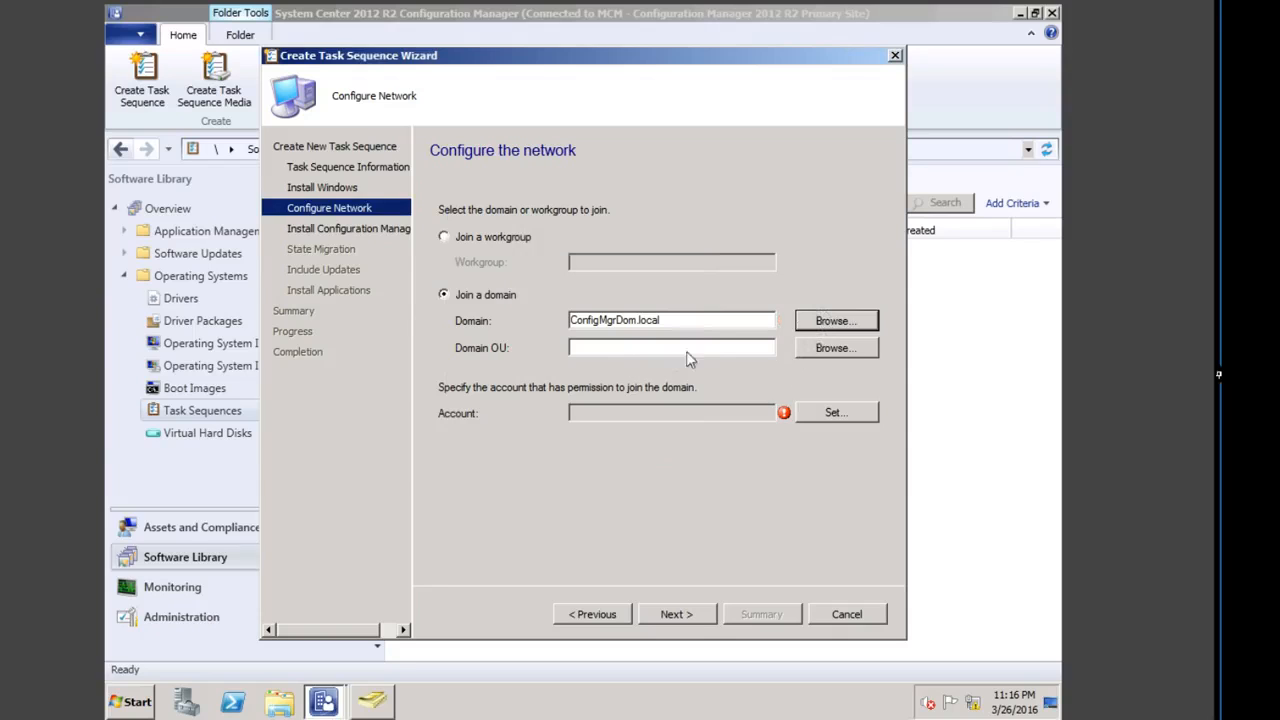
pyautogui.click(830, 348)
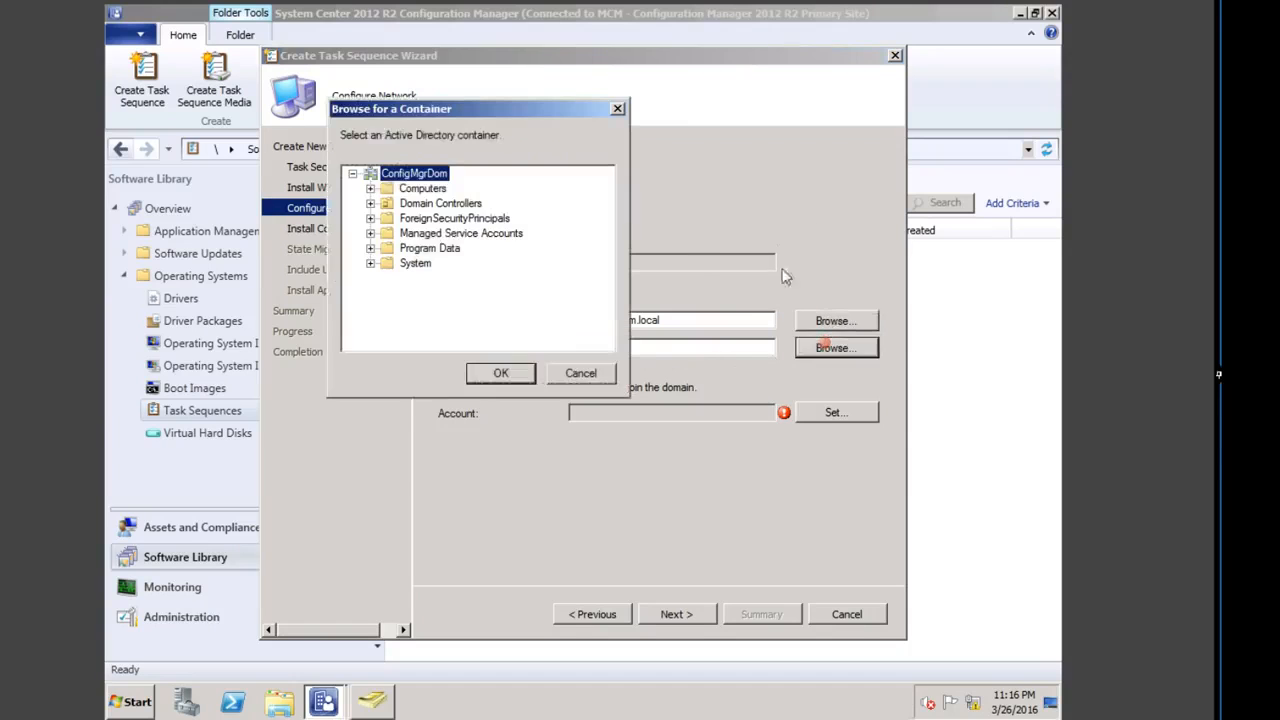
pyautogui.click(370, 189)
pyautogui.click(576, 373)
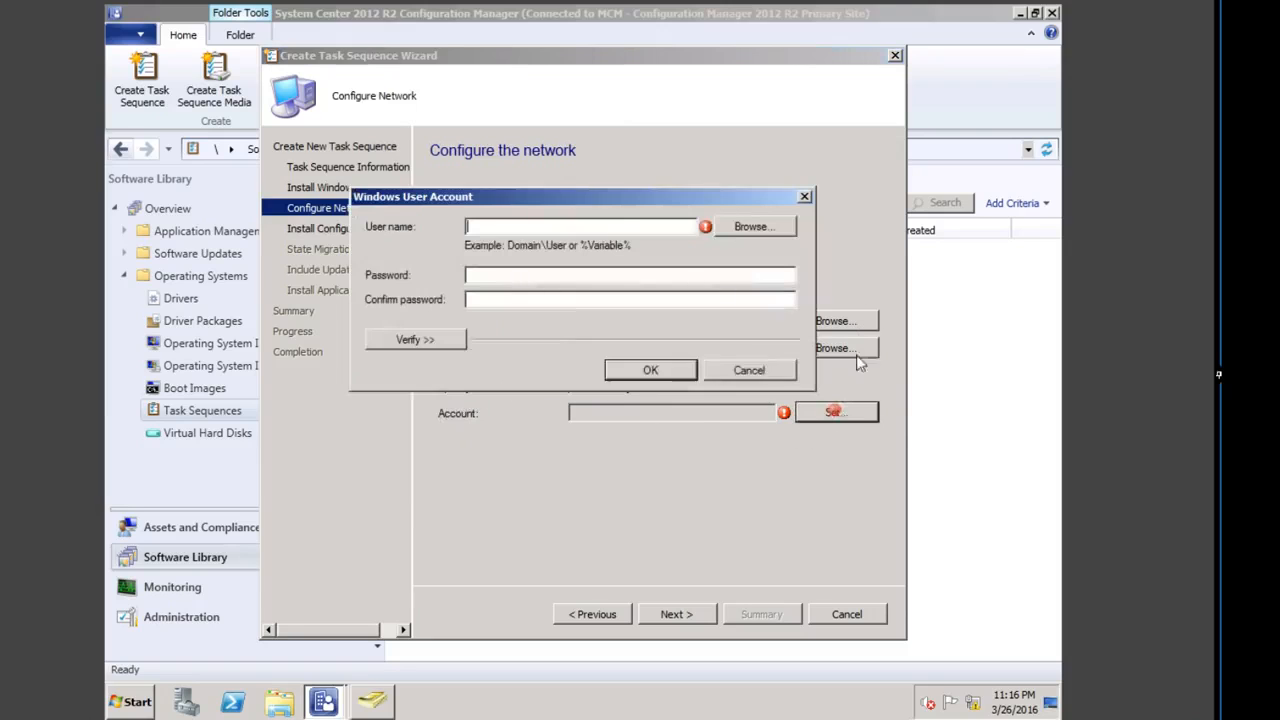
# Step: Set the domain-join account to CONFIGMGRDOM\Administrator, enter and confirm the account password, and proceed to the client installation settings
pyautogui.click(648, 229)
pyautogui.click(752, 226)
pyautogui.write('ad')
pyautogui.click(724, 355)
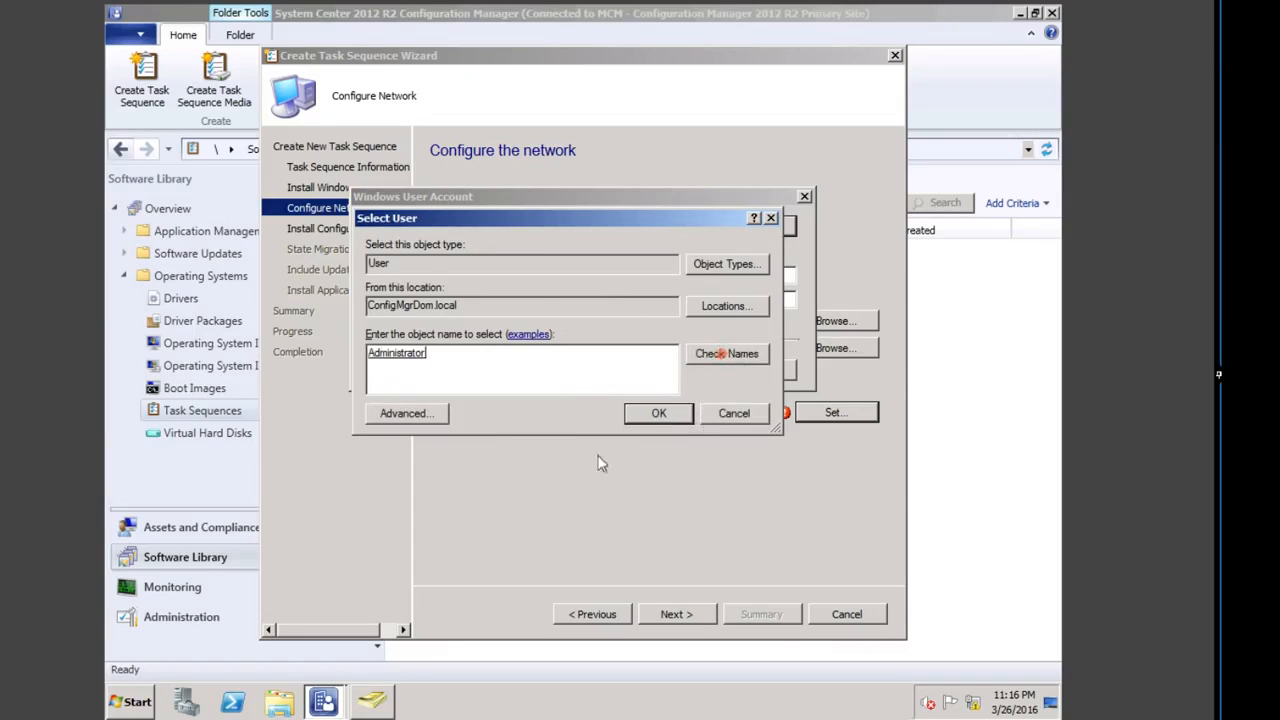
pyautogui.click(656, 413)
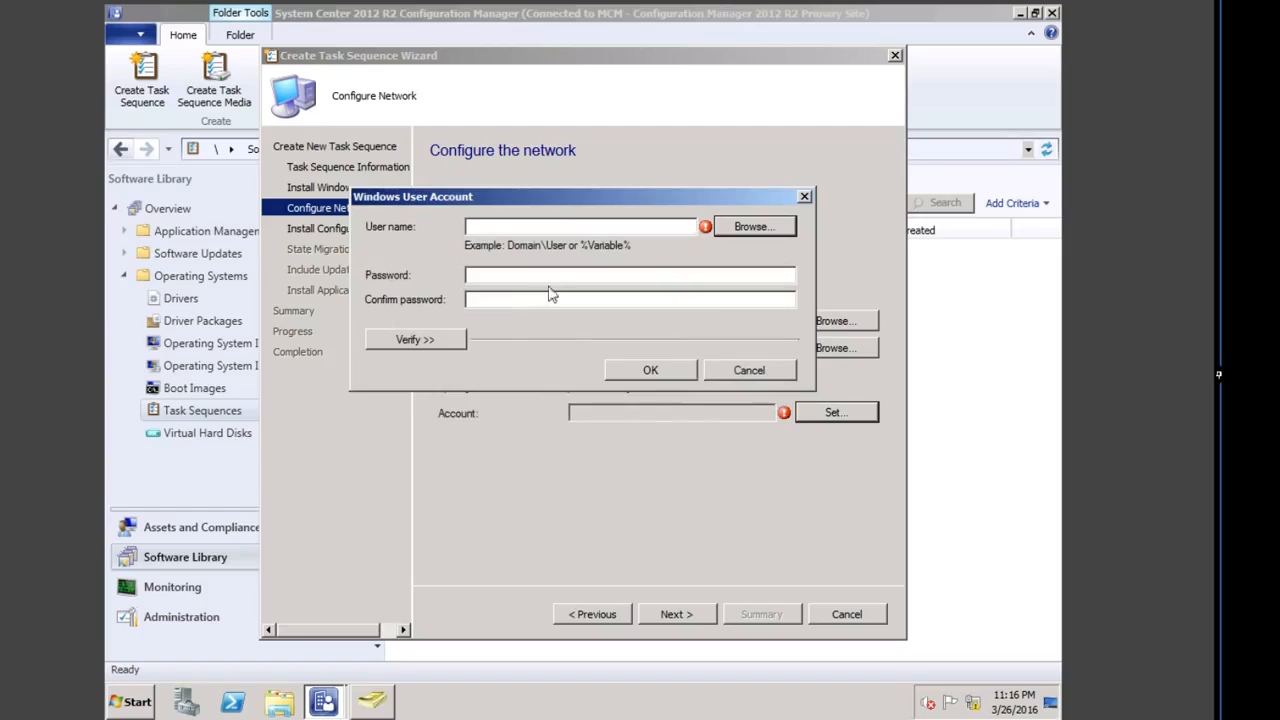
pyautogui.click(537, 281)
pyautogui.write('****')
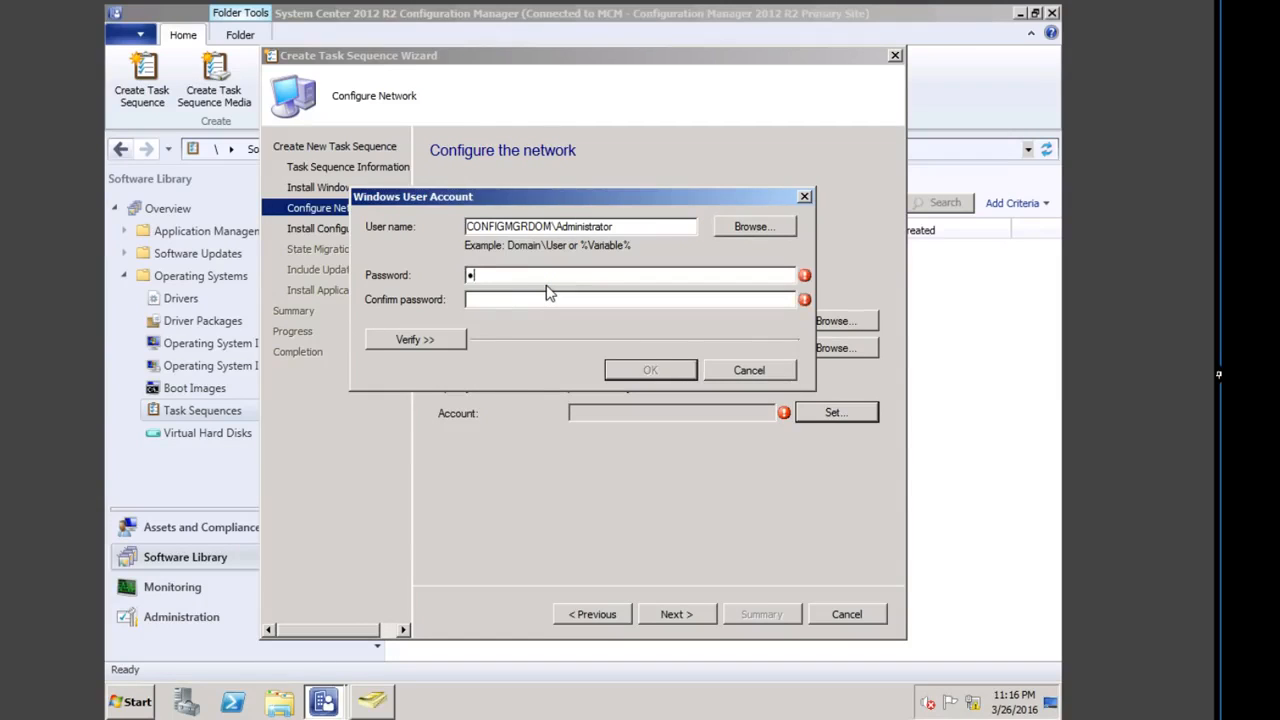
pyautogui.write('**********')
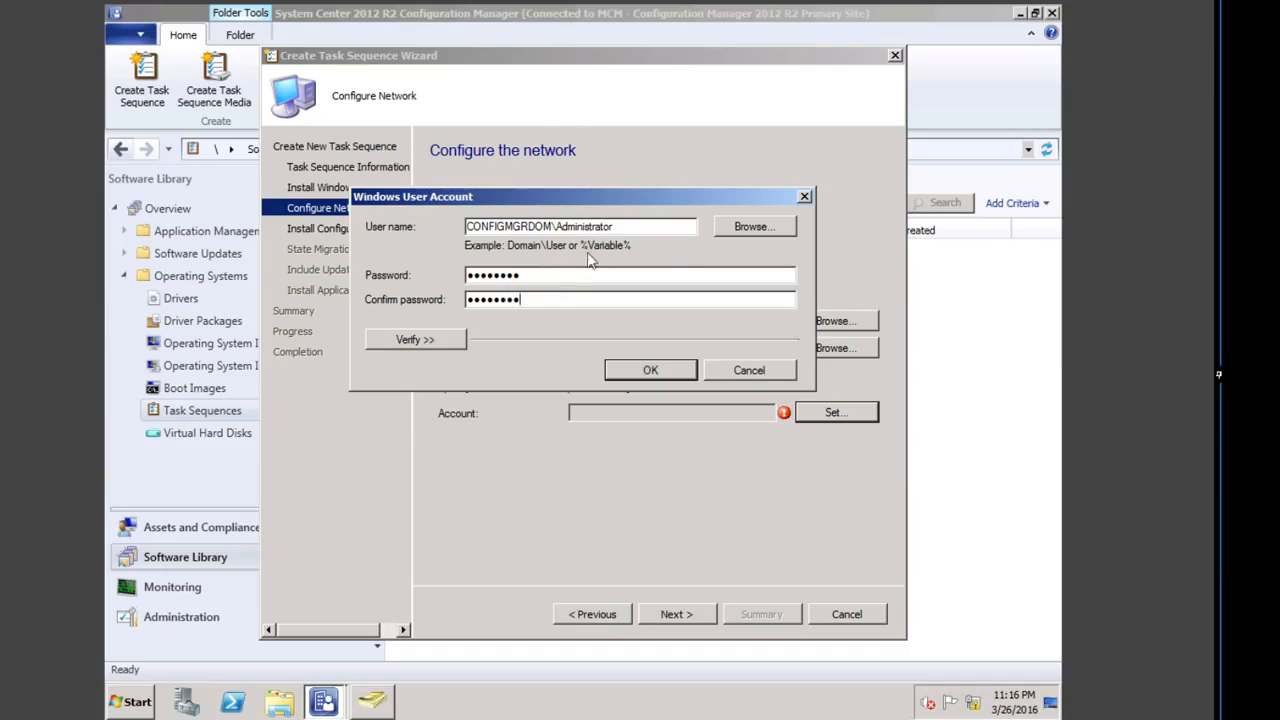
pyautogui.click(650, 370)
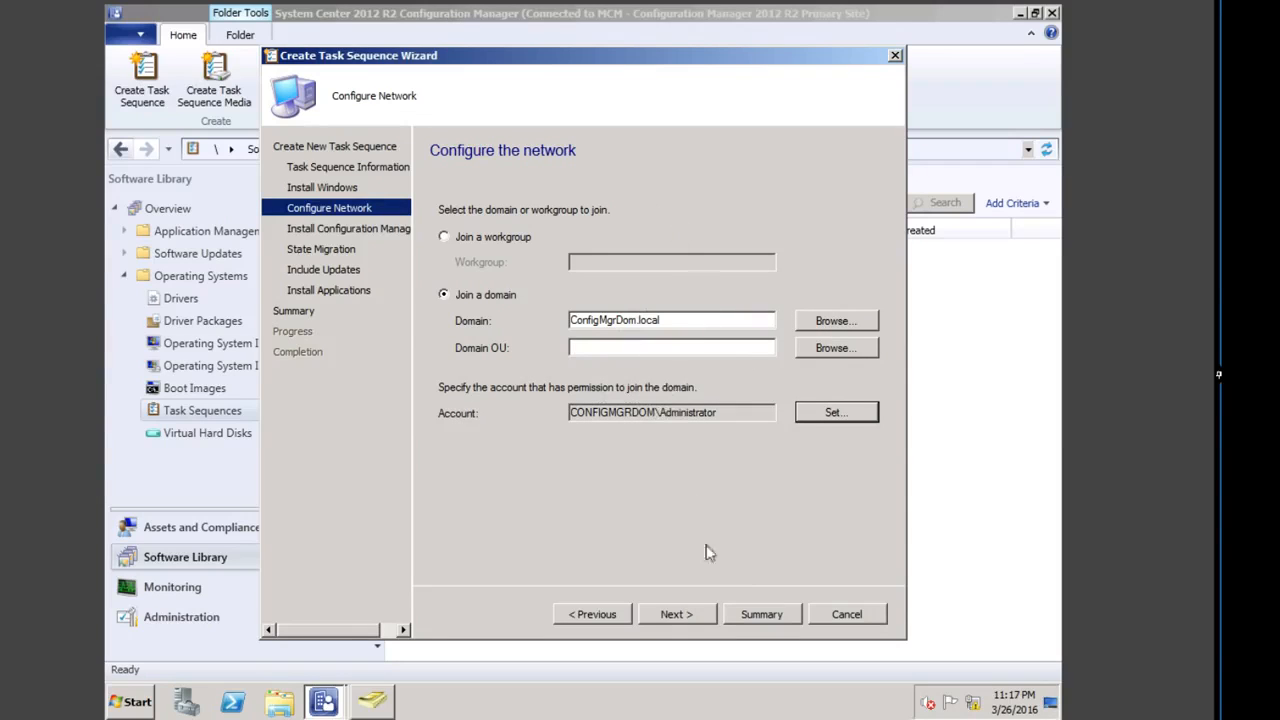
pyautogui.click(670, 613)
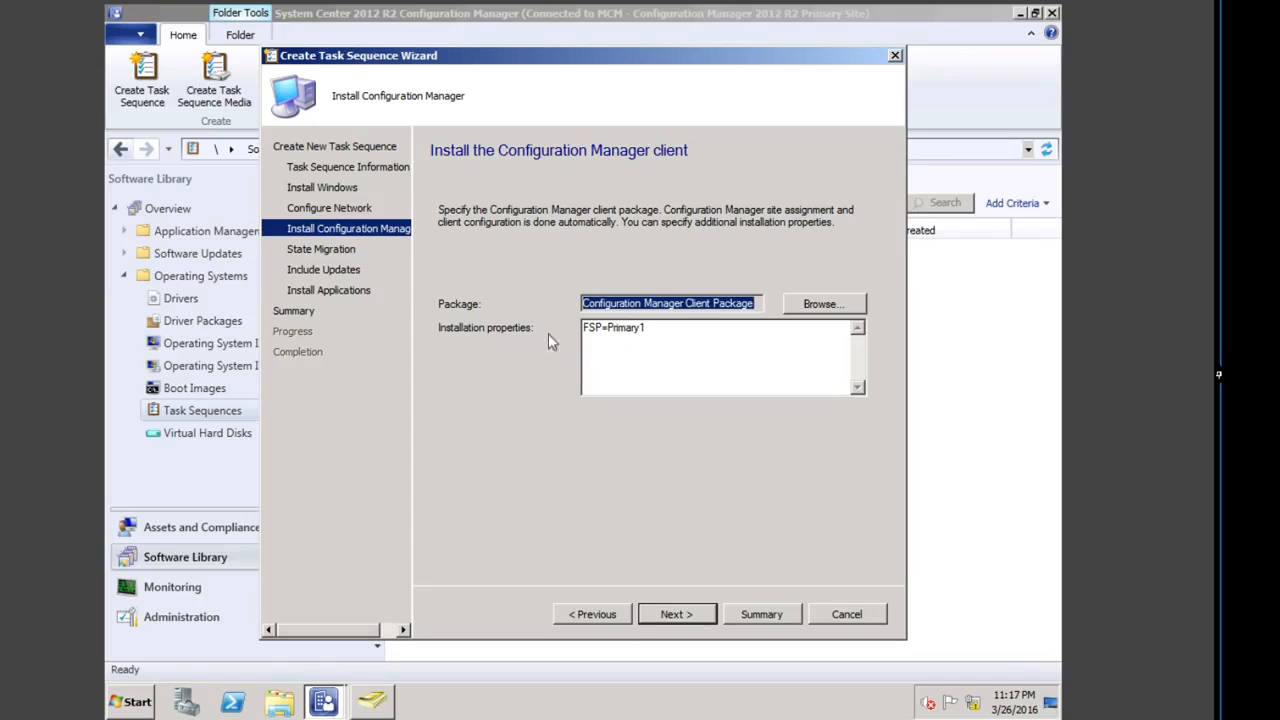
# Step: Accept the client package, disable capture of user files, network settings and Windows settings, and proceed without installing software updates
pyautogui.click(688, 614)
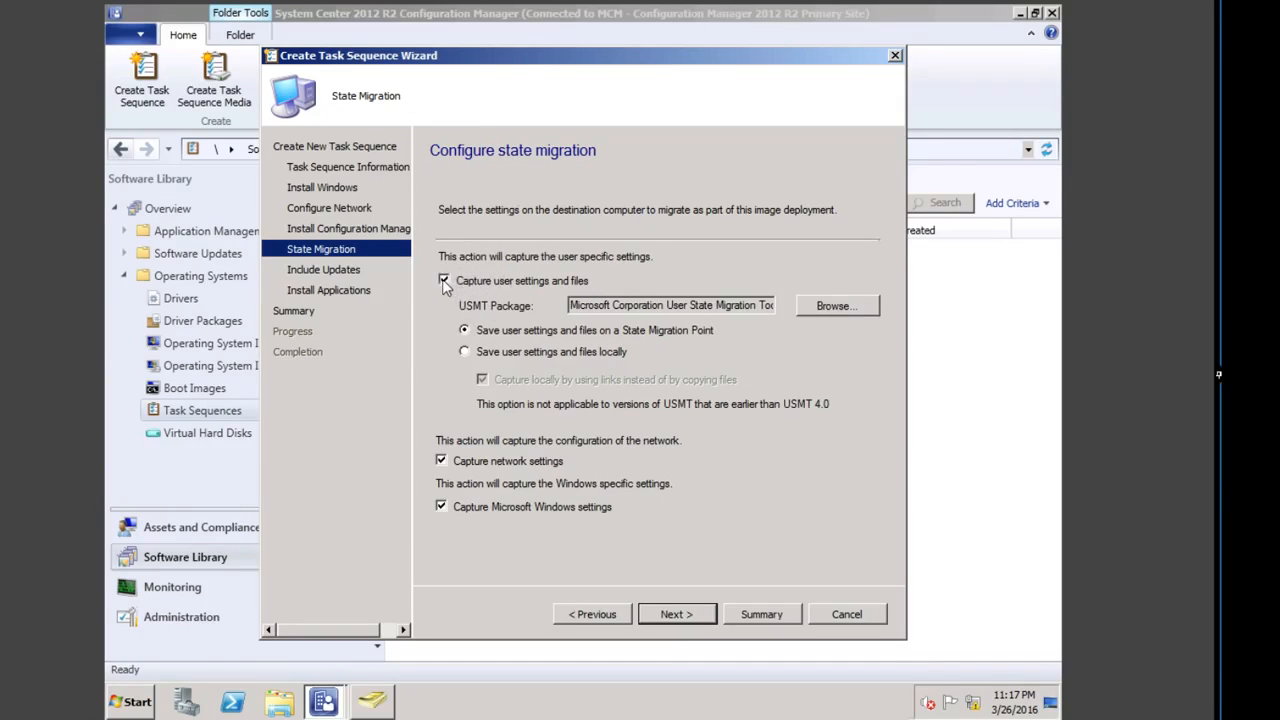
pyautogui.click(444, 281)
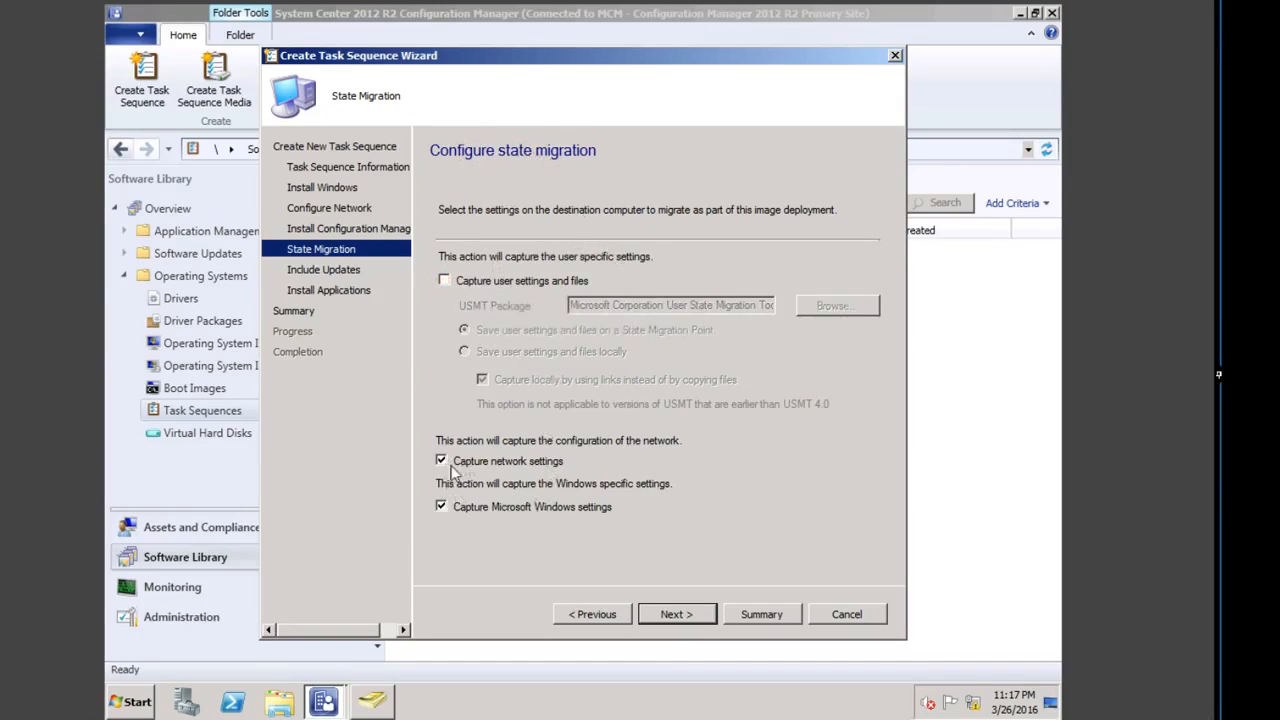
pyautogui.click(441, 507)
pyautogui.click(690, 612)
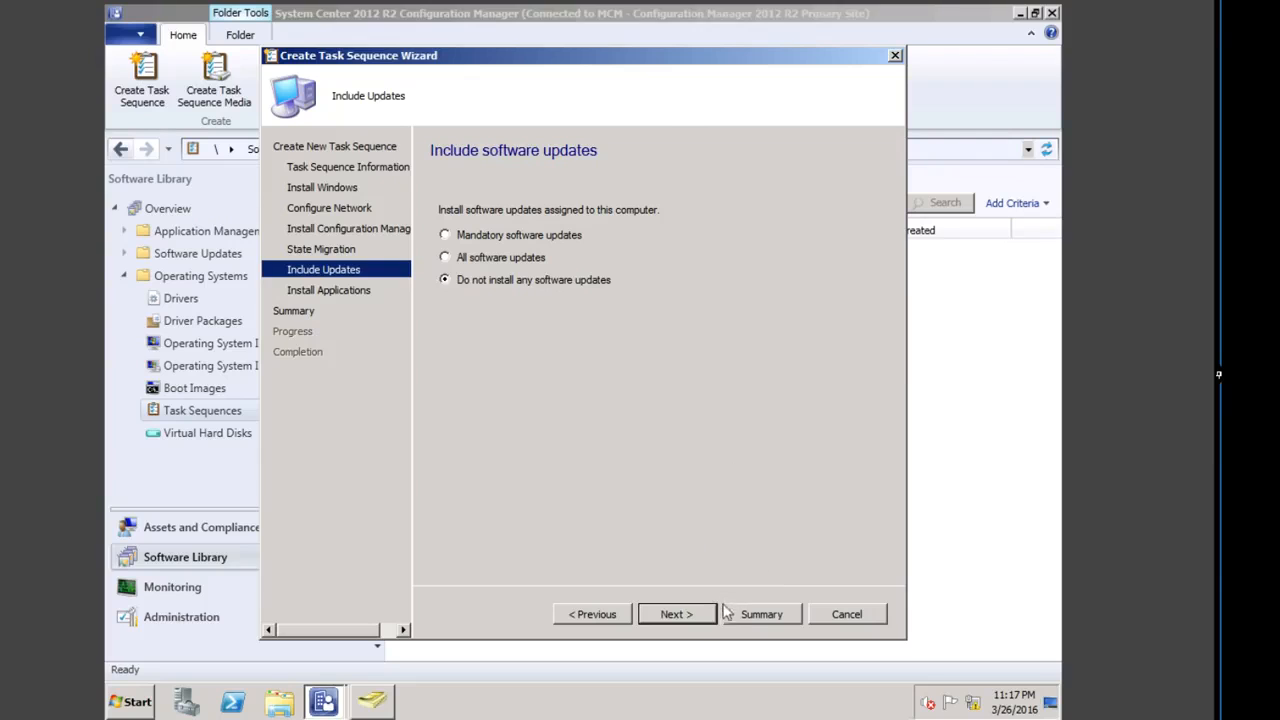
pyautogui.click(680, 614)
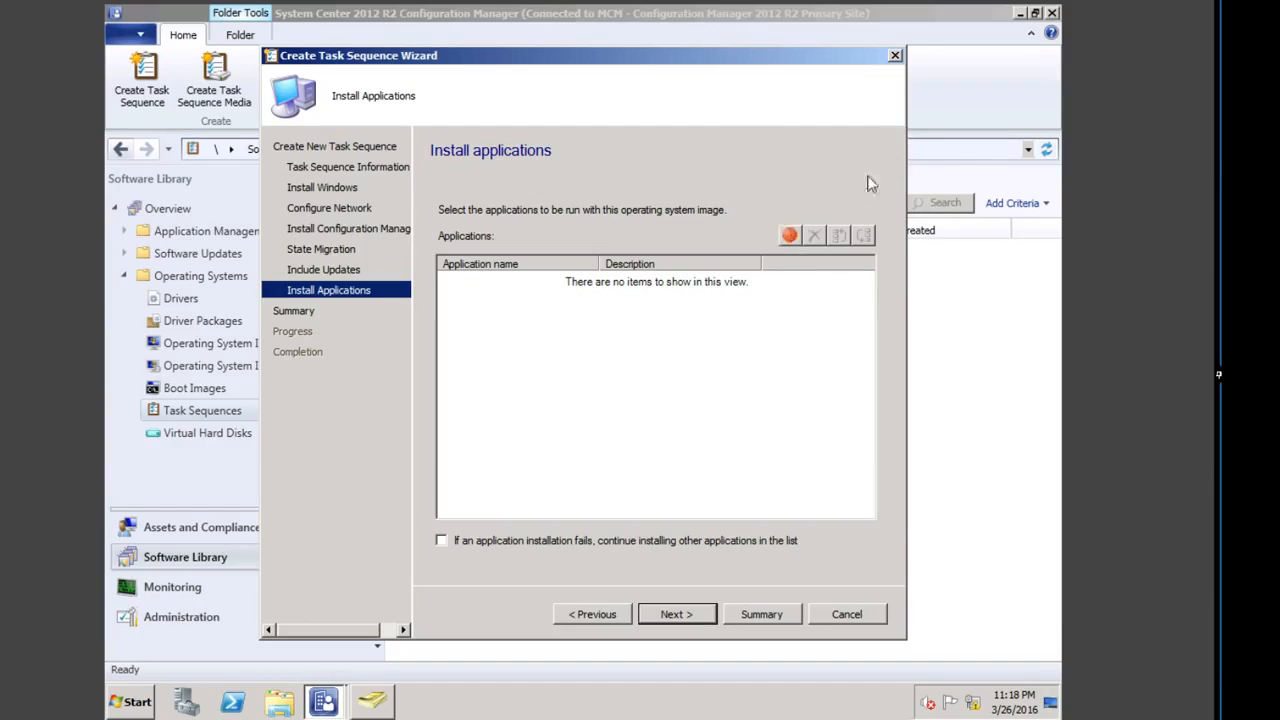
# Step: Add the Configuration Manager 2012 Toolkit application and let remaining applications continue installing if one fails, proceeding to the summary
pyautogui.click(565, 228)
pyautogui.press('Return')
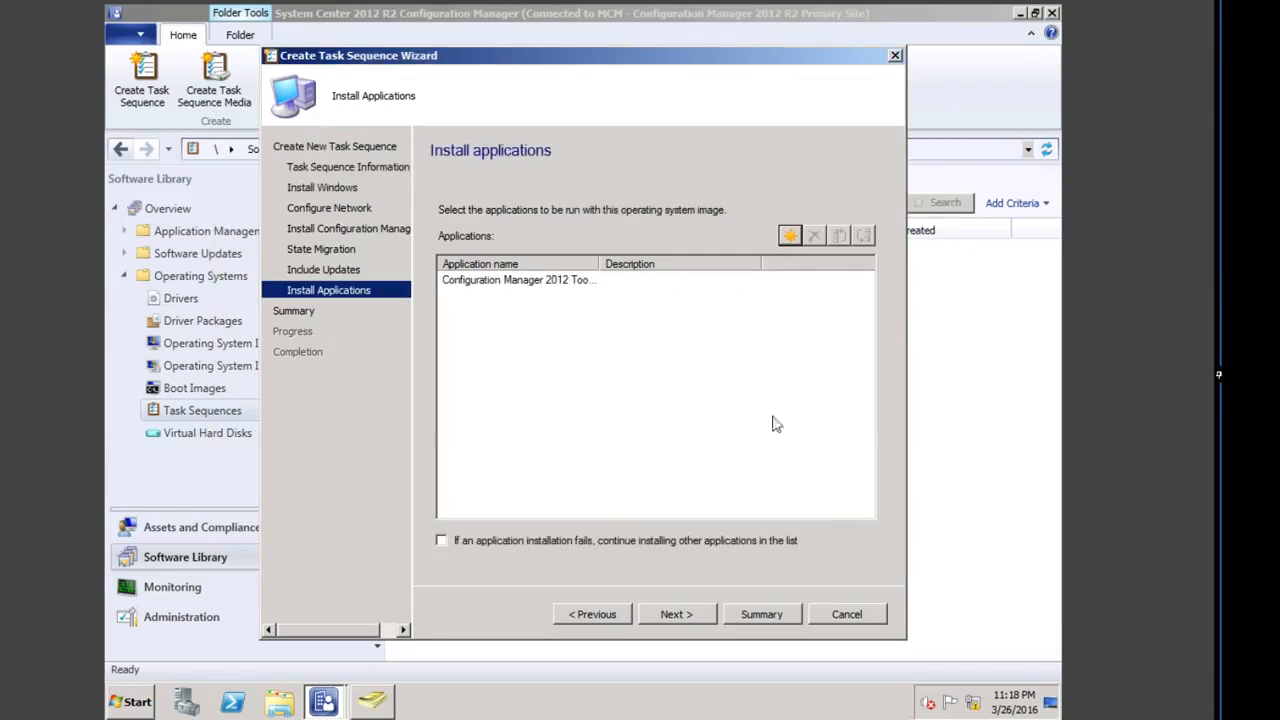
pyautogui.moveTo(597, 263); pyautogui.dragTo(646, 263)
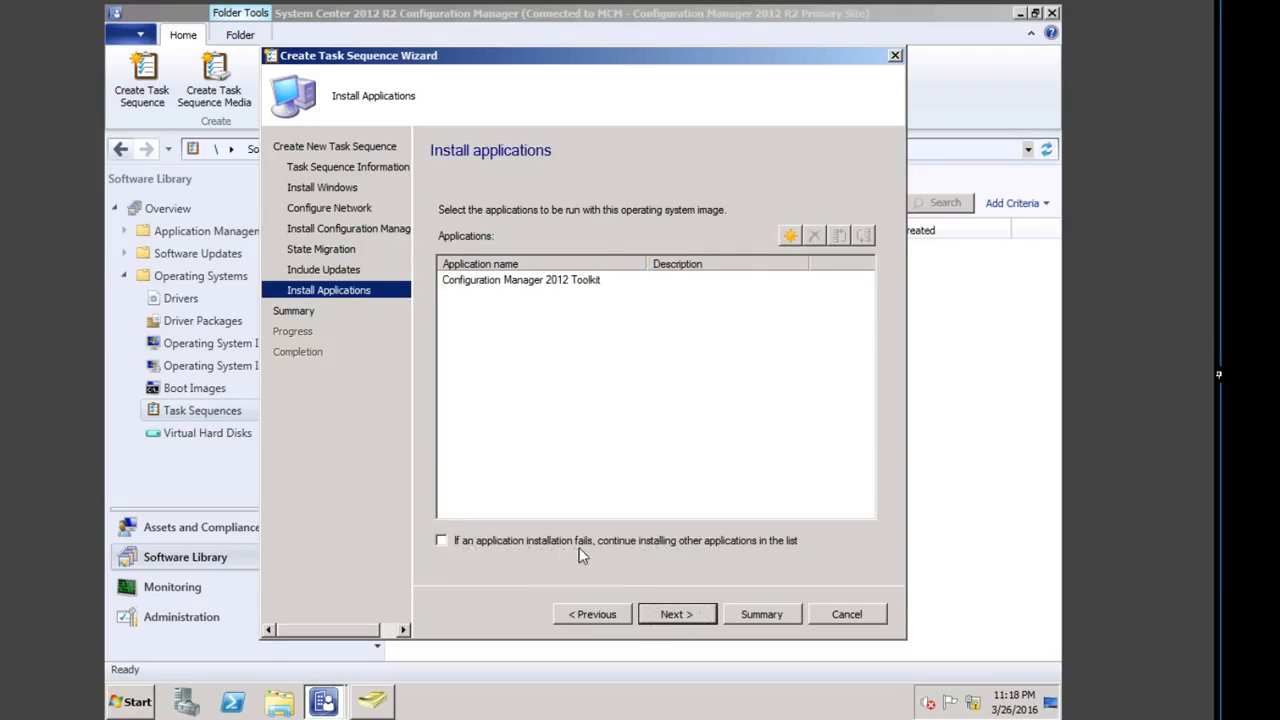
pyautogui.click(442, 541)
pyautogui.click(672, 616)
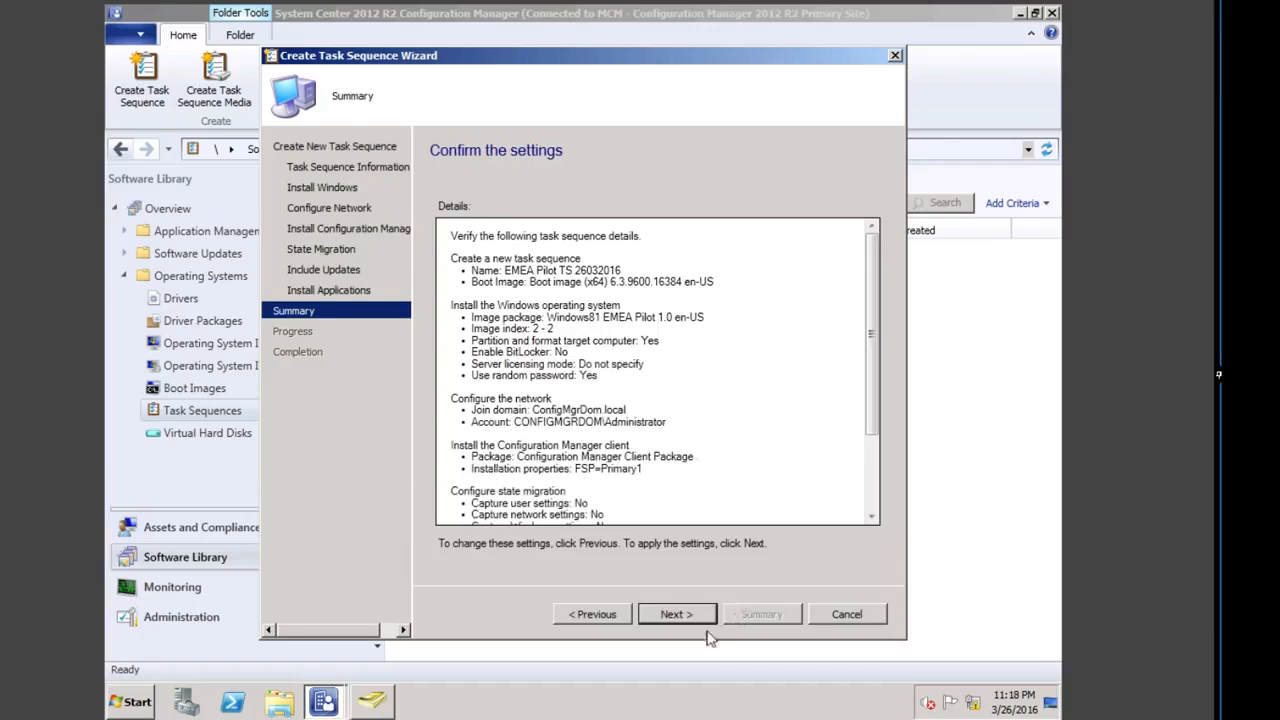
# Step: Create the task sequence from the confirmed settings, review the completion details and close the wizard
pyautogui.click(677, 614)
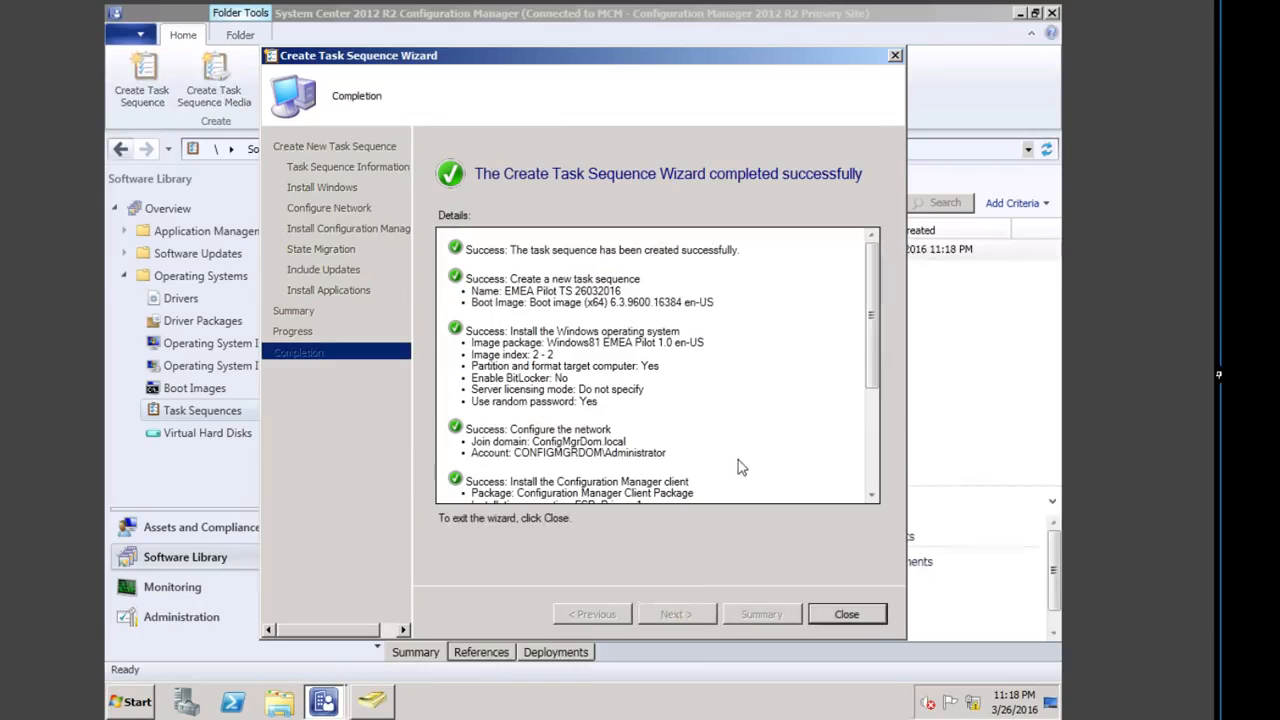
pyautogui.moveTo(873, 344); pyautogui.dragTo(881, 386)
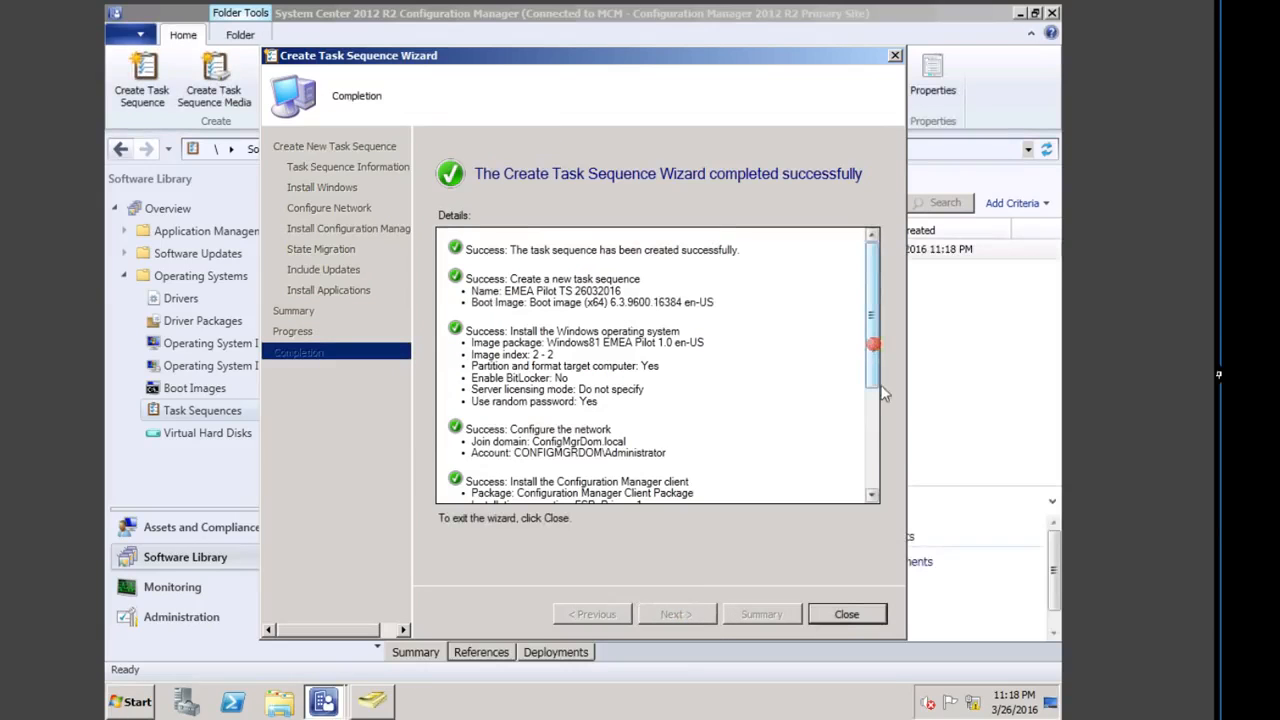
pyautogui.click(873, 470)
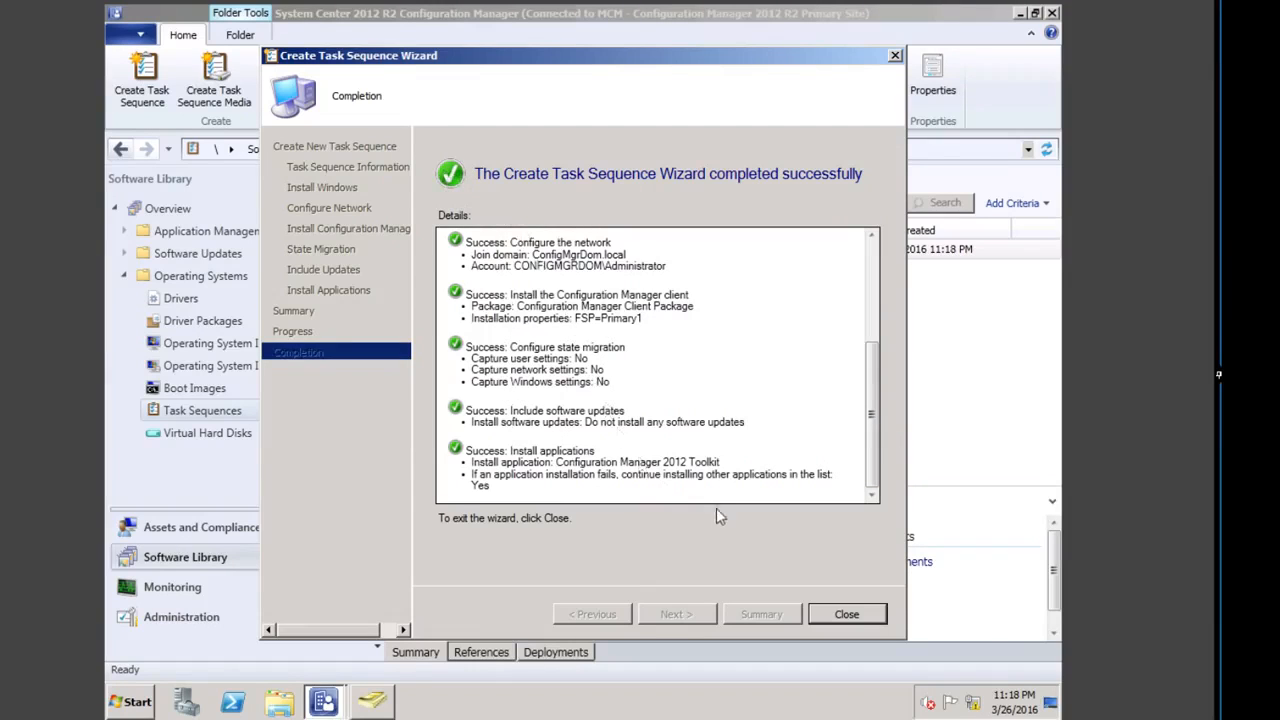
pyautogui.click(845, 614)
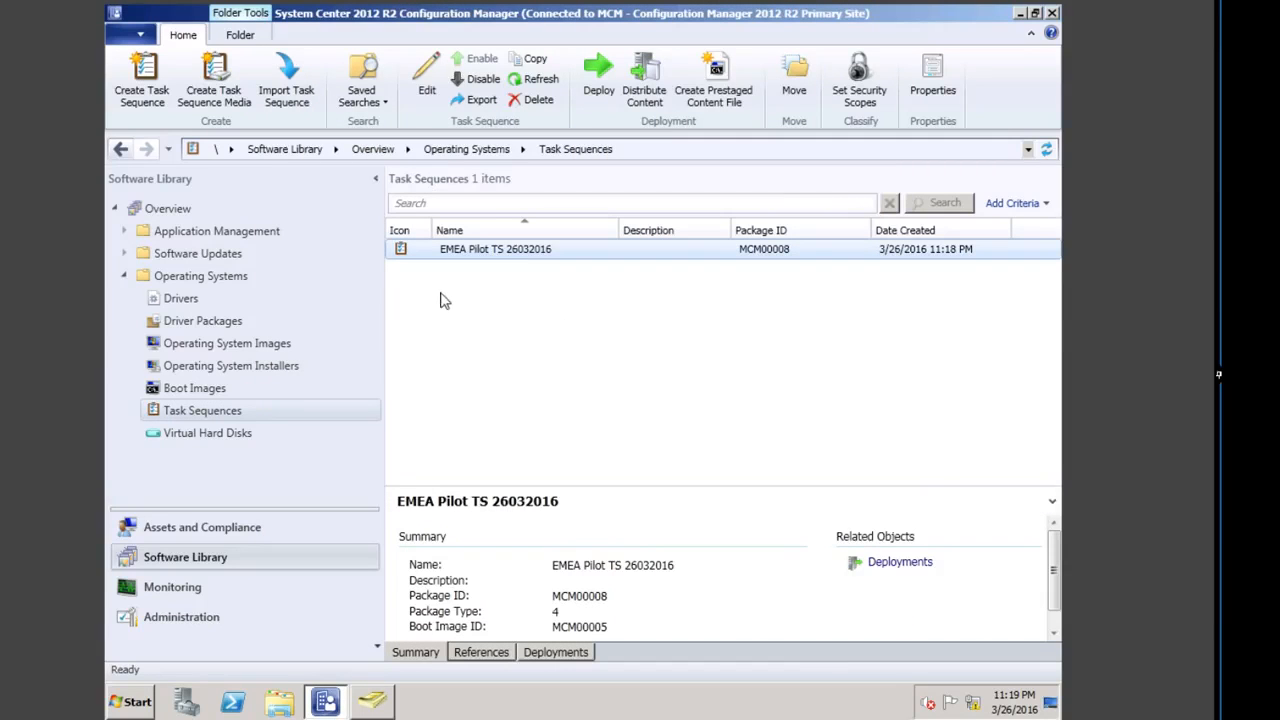
# Step: Examine the general, advanced and security properties of the EMEA Pilot TS 26032016 task sequence without changing them
pyautogui.rightClick(480, 249)
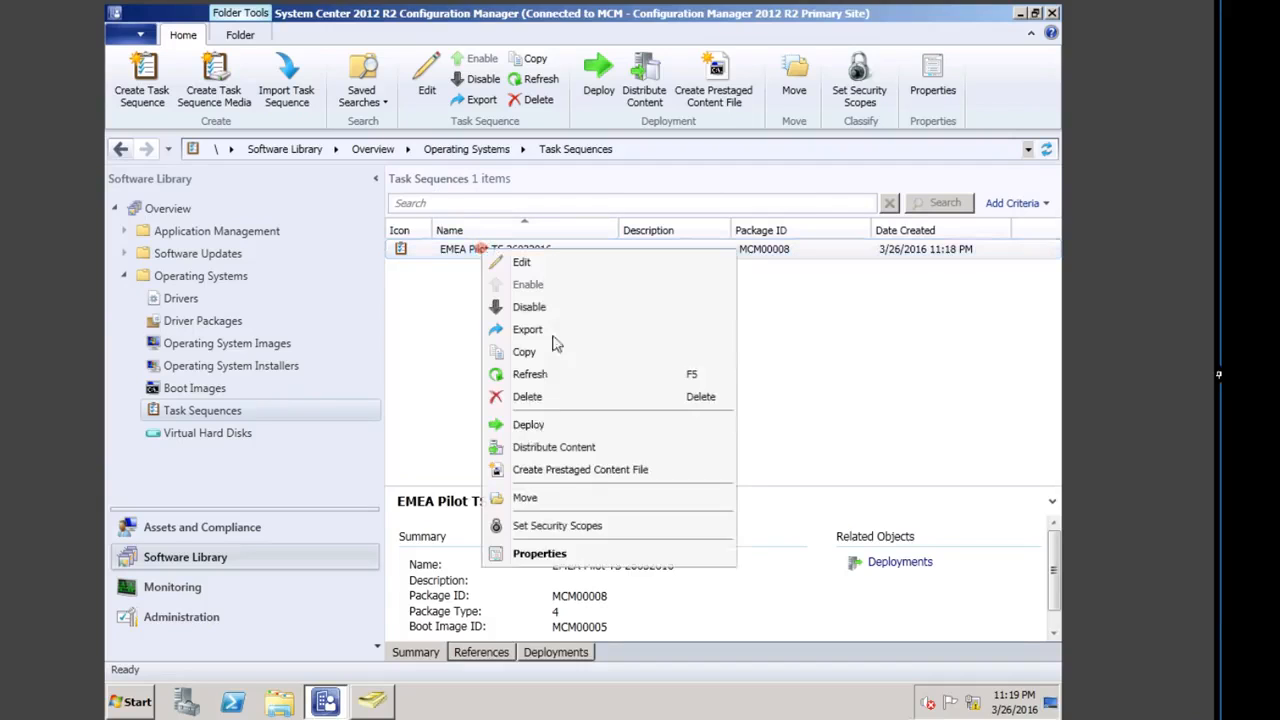
pyautogui.click(540, 553)
pyautogui.click(418, 117)
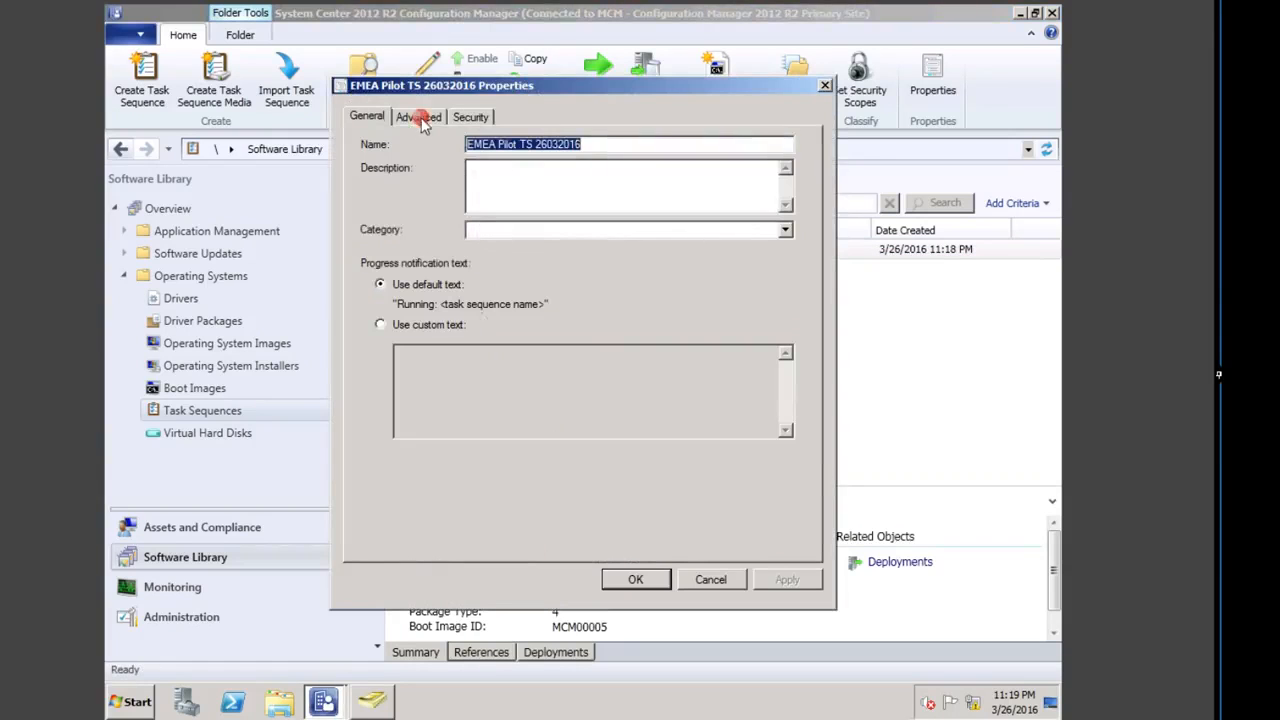
pyautogui.click(477, 118)
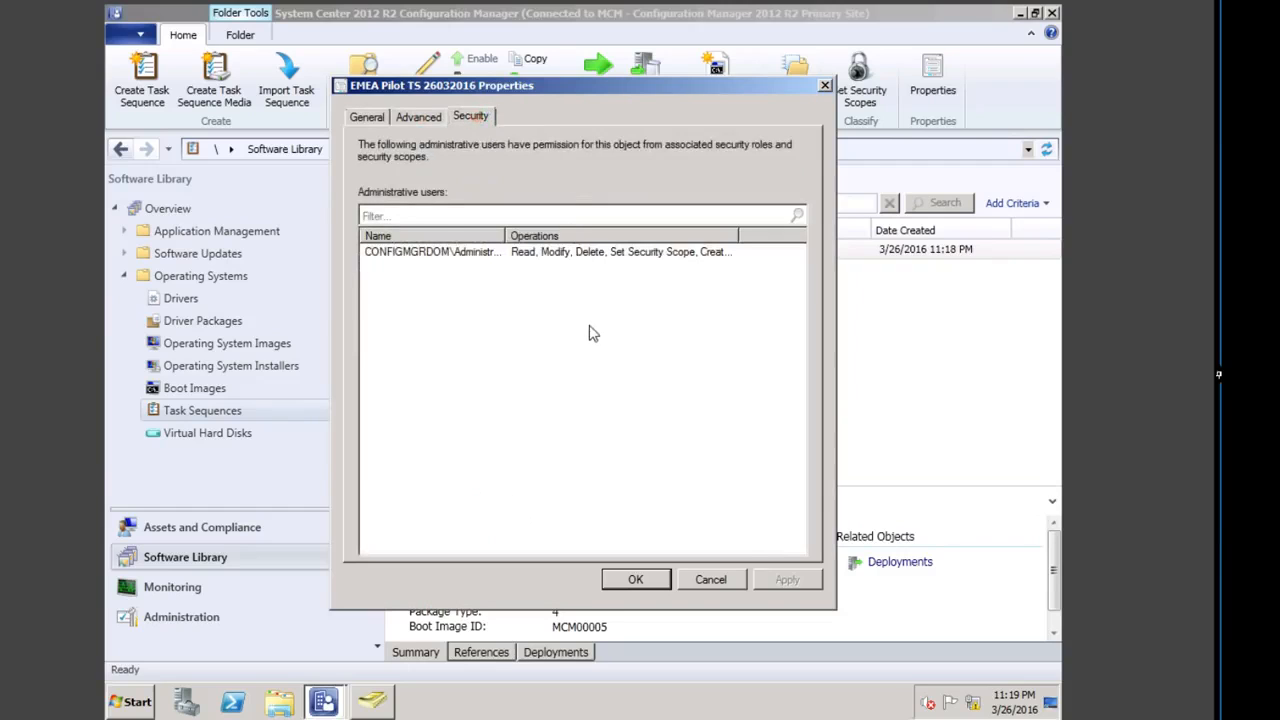
pyautogui.click(711, 580)
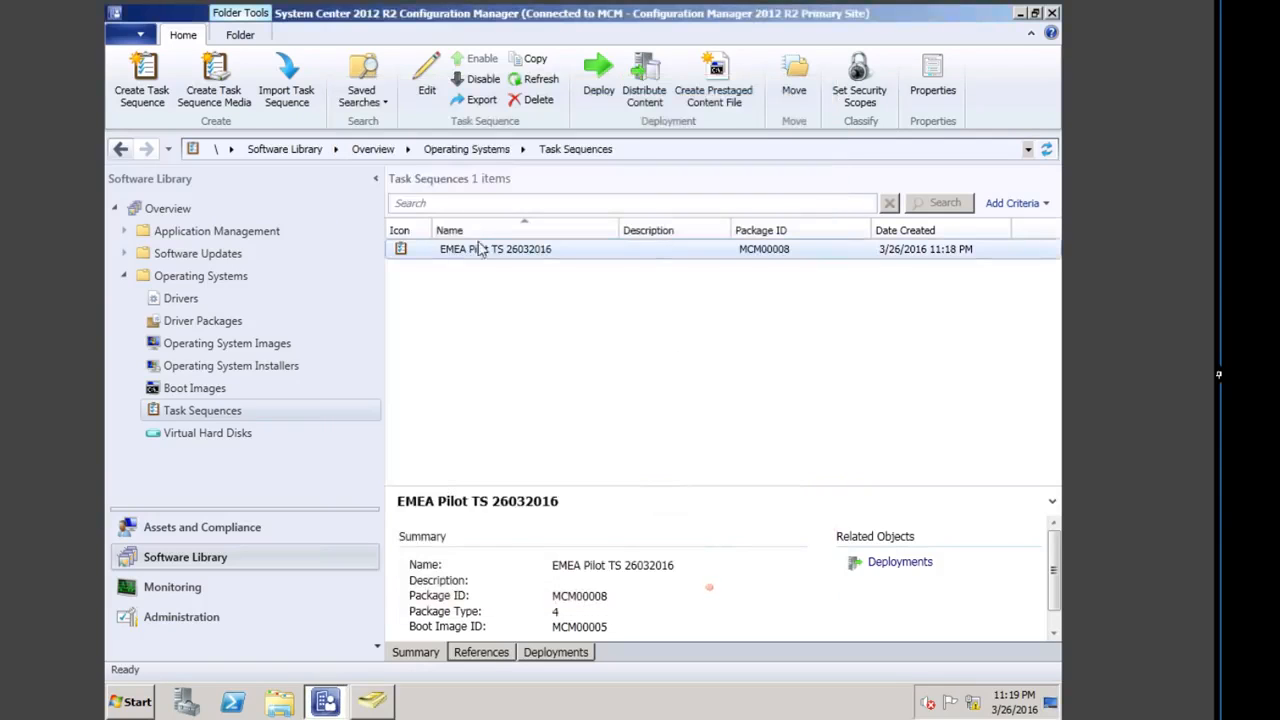
# Step: Edit the EMEA Pilot TS 26032016 task sequence and add a Set Task Sequence Variable step at the start of Install Operating System
pyautogui.click(461, 254)
pyautogui.rightClick(463, 256)
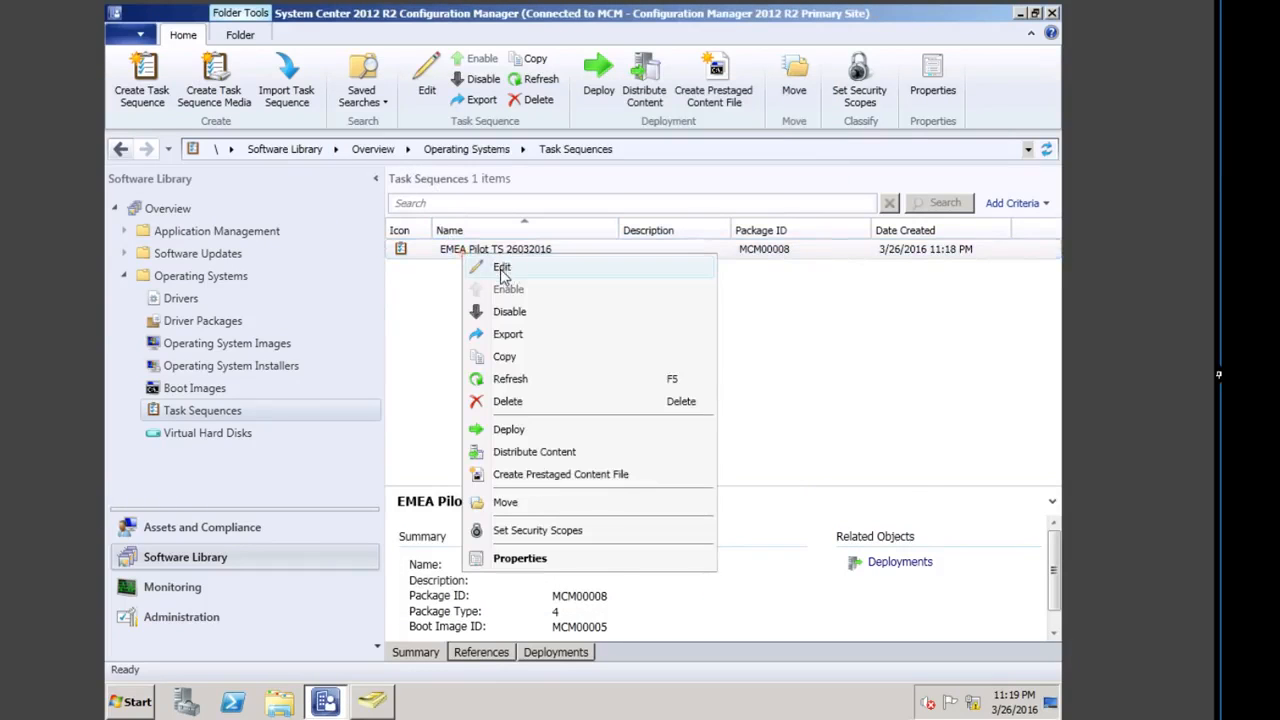
pyautogui.click(500, 268)
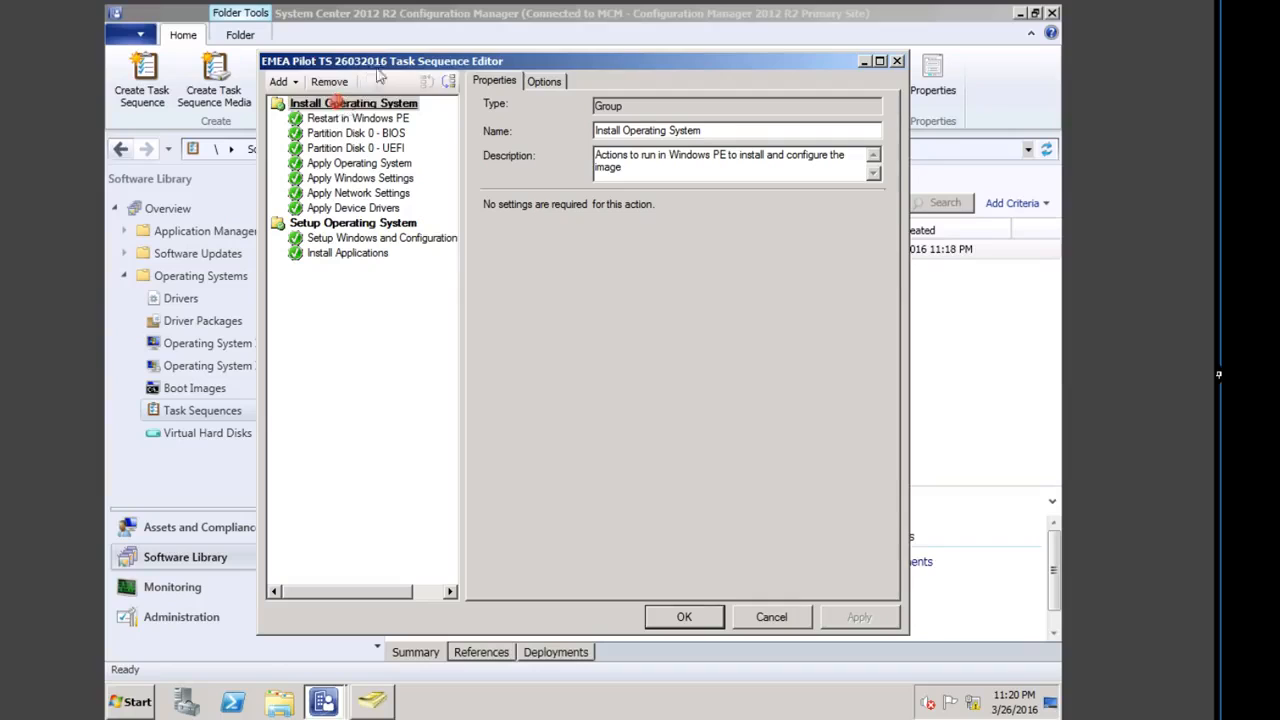
pyautogui.click(340, 104)
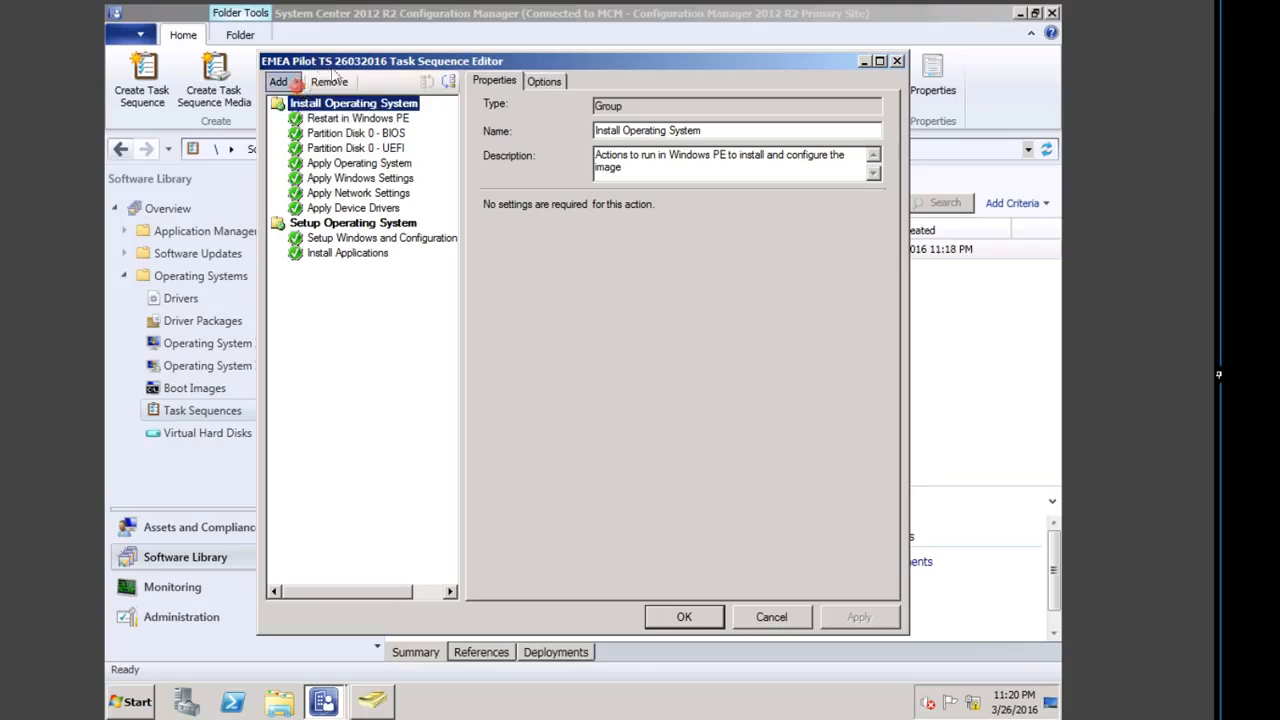
pyautogui.click(281, 82)
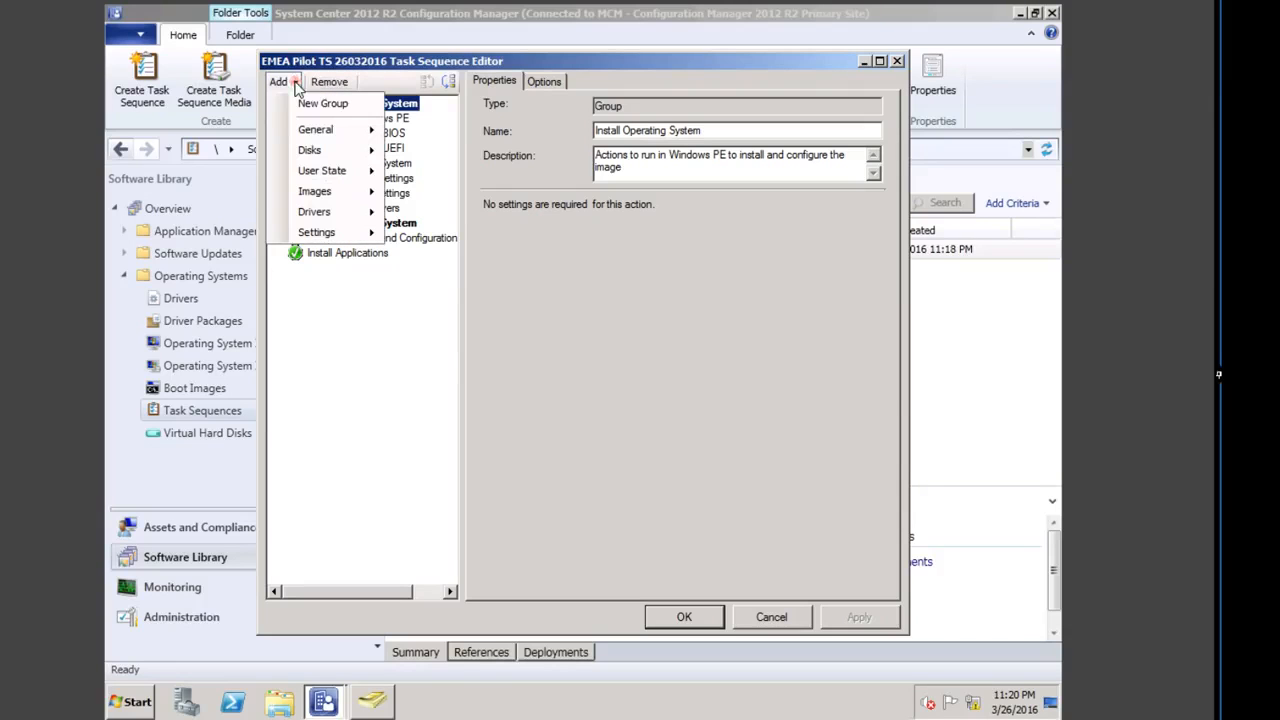
pyautogui.moveTo(316, 130)
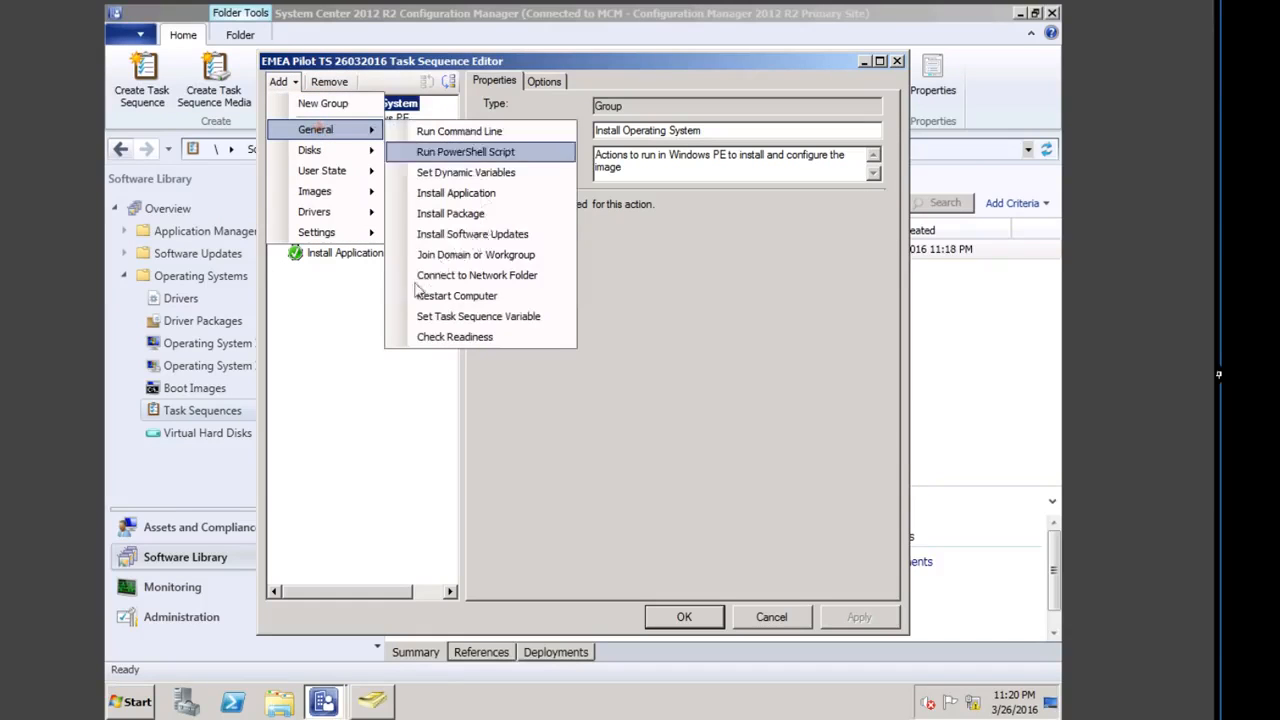
pyautogui.click(470, 316)
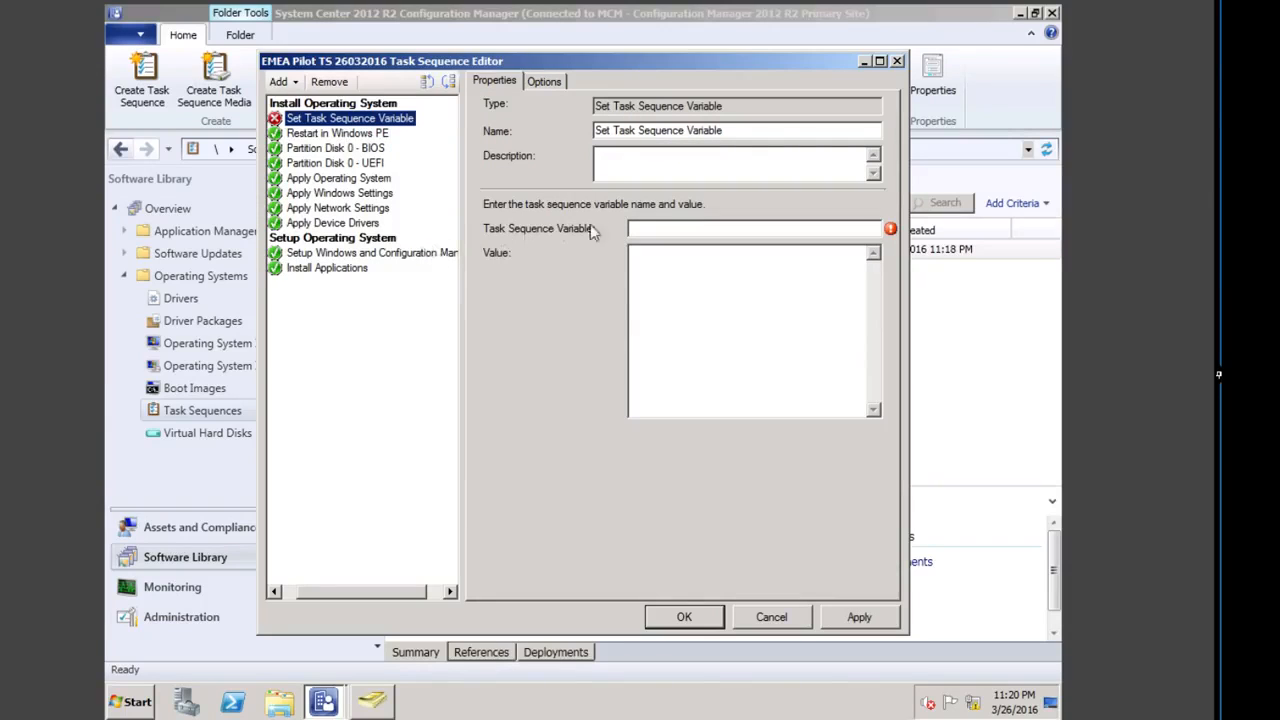
# Step: Rename the new Set Task Sequence Variable step as Enable UDA Support
pyautogui.moveTo(743, 137); pyautogui.dragTo(590, 127)
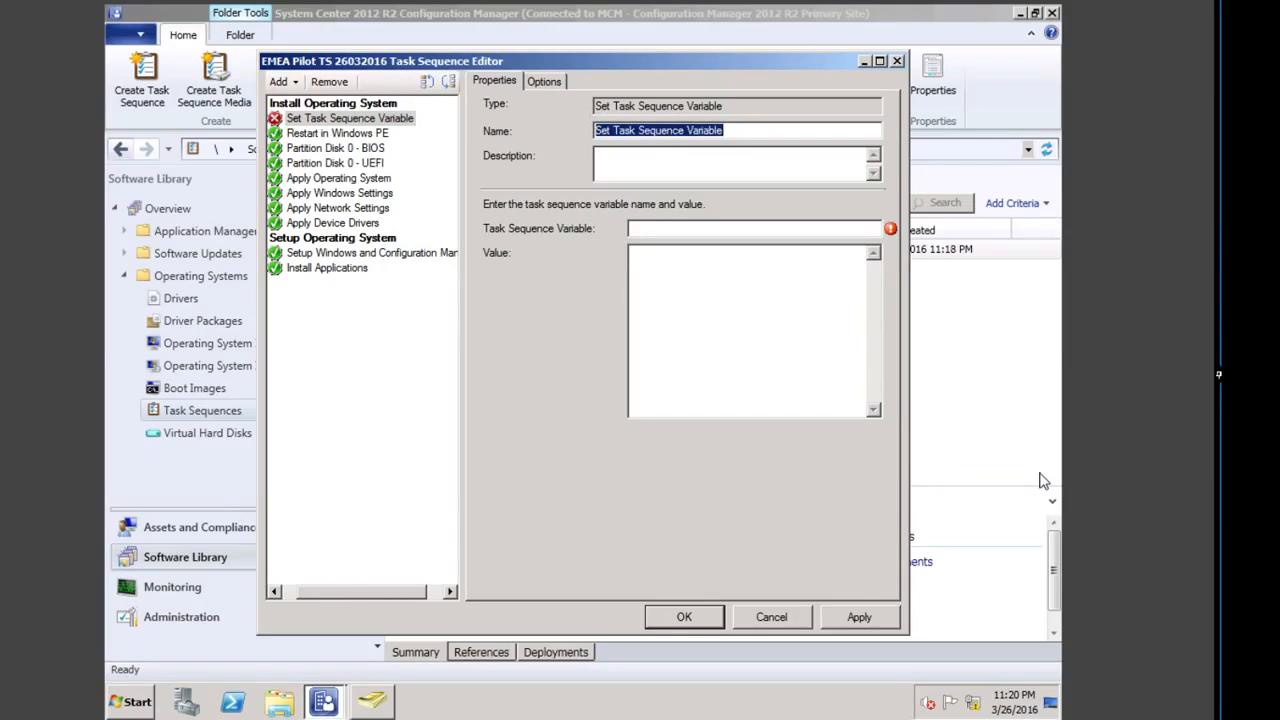
pyautogui.write('ENA')
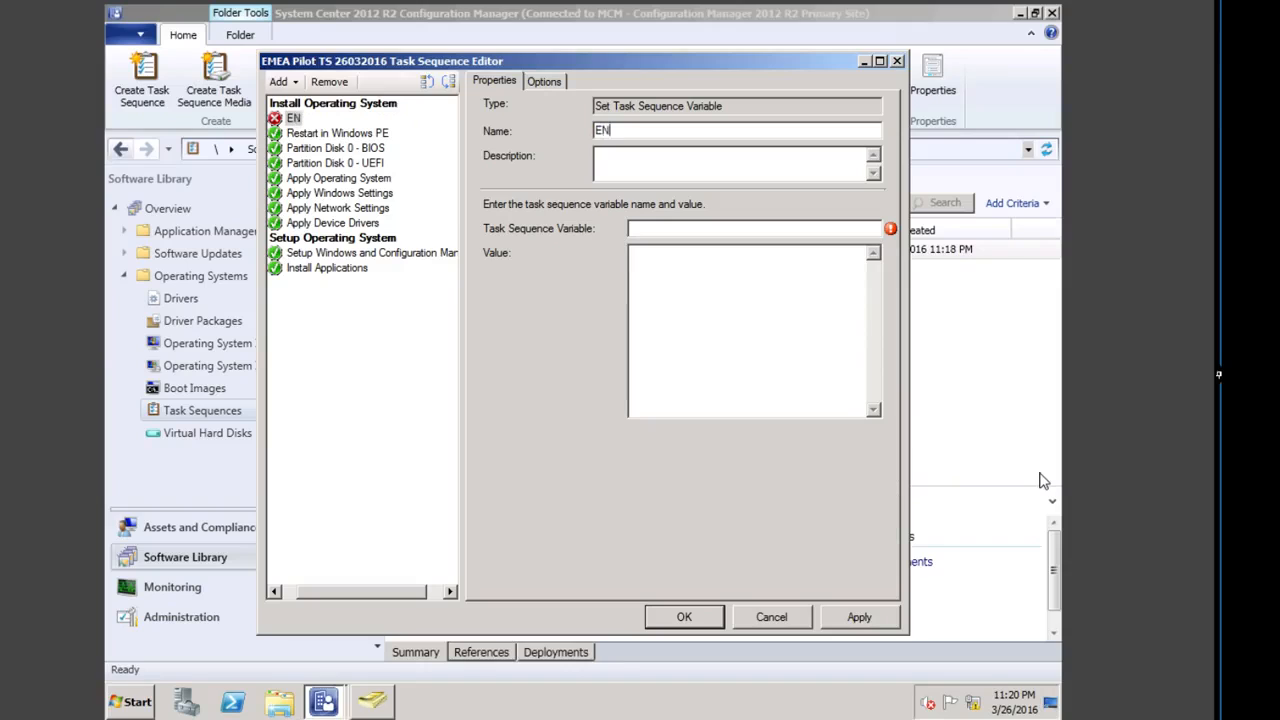
pyautogui.press('BackSpace')
pyautogui.press('BackSpace')
pyautogui.write('nabel')
pyautogui.write('l ')
pyautogui.write('UDA')
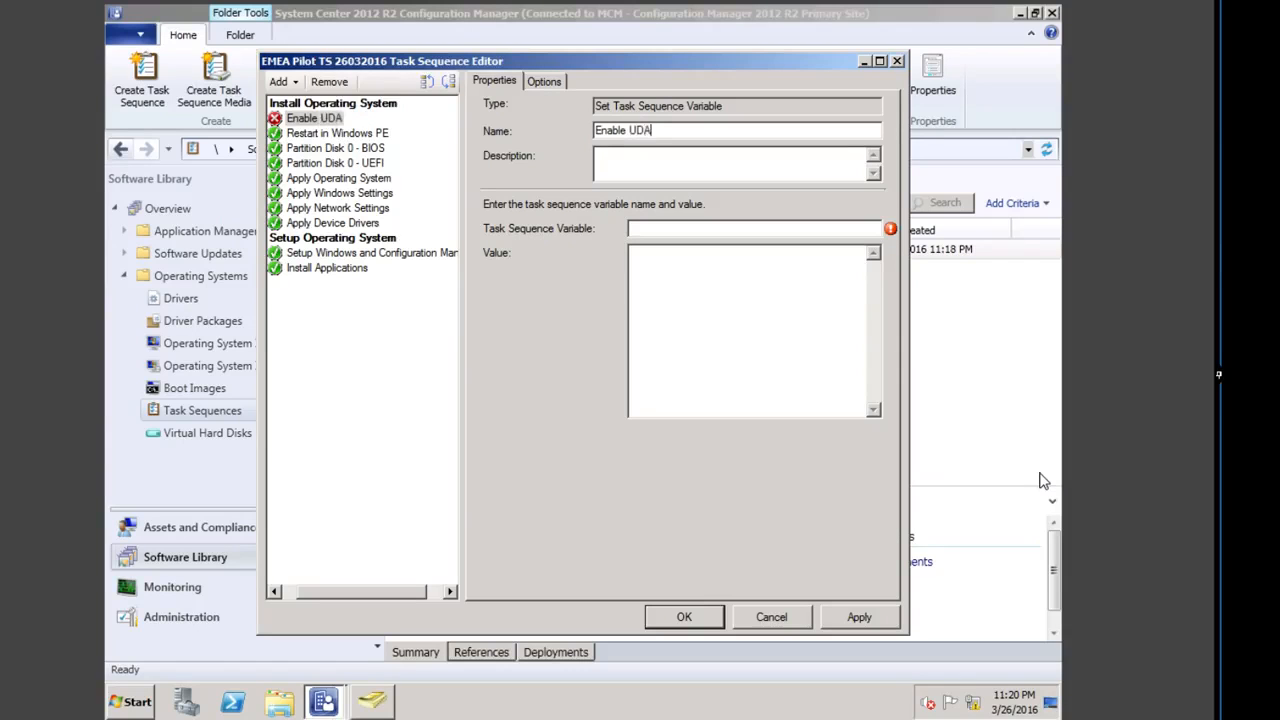
pyautogui.write('Support')
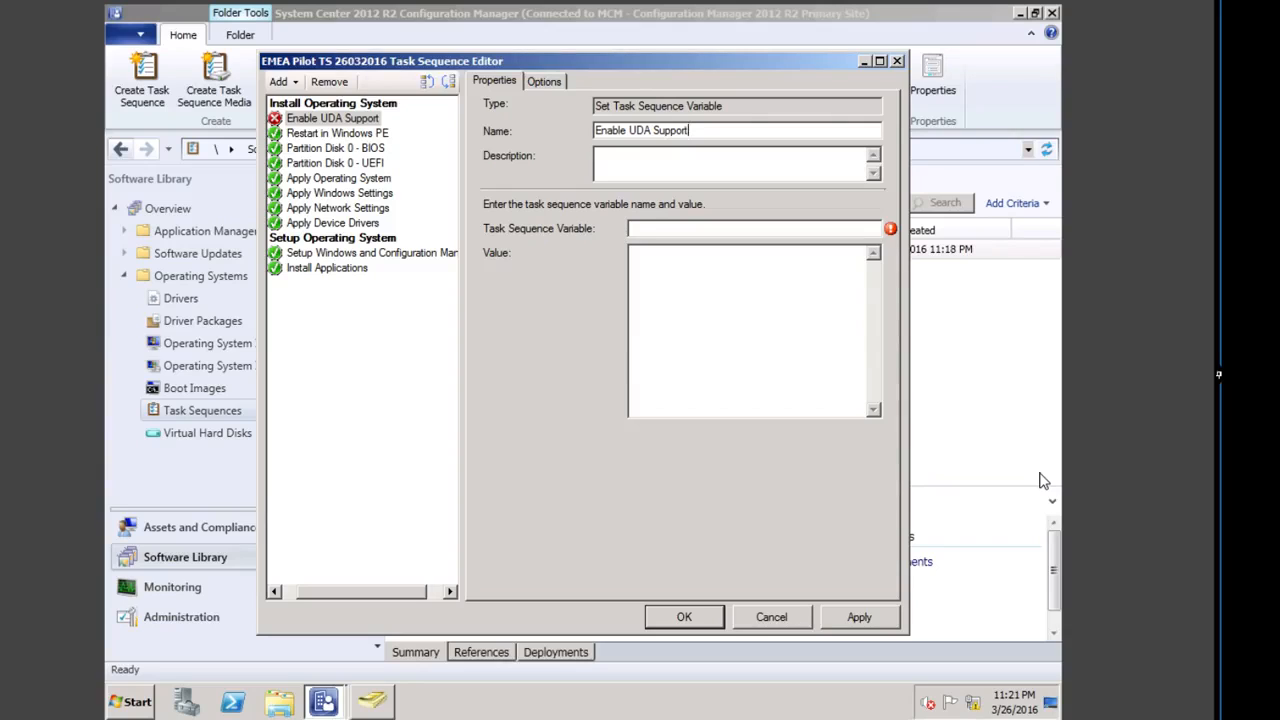
# Step: Set the step's task sequence variable to SMSTSAssignUsersMode with the value Auto, and save the task sequence
pyautogui.click(718, 231)
pyautogui.write('SMSTS')
pyautogui.press('BackSpace')
pyautogui.press('BackSpace')
pyautogui.write('S')
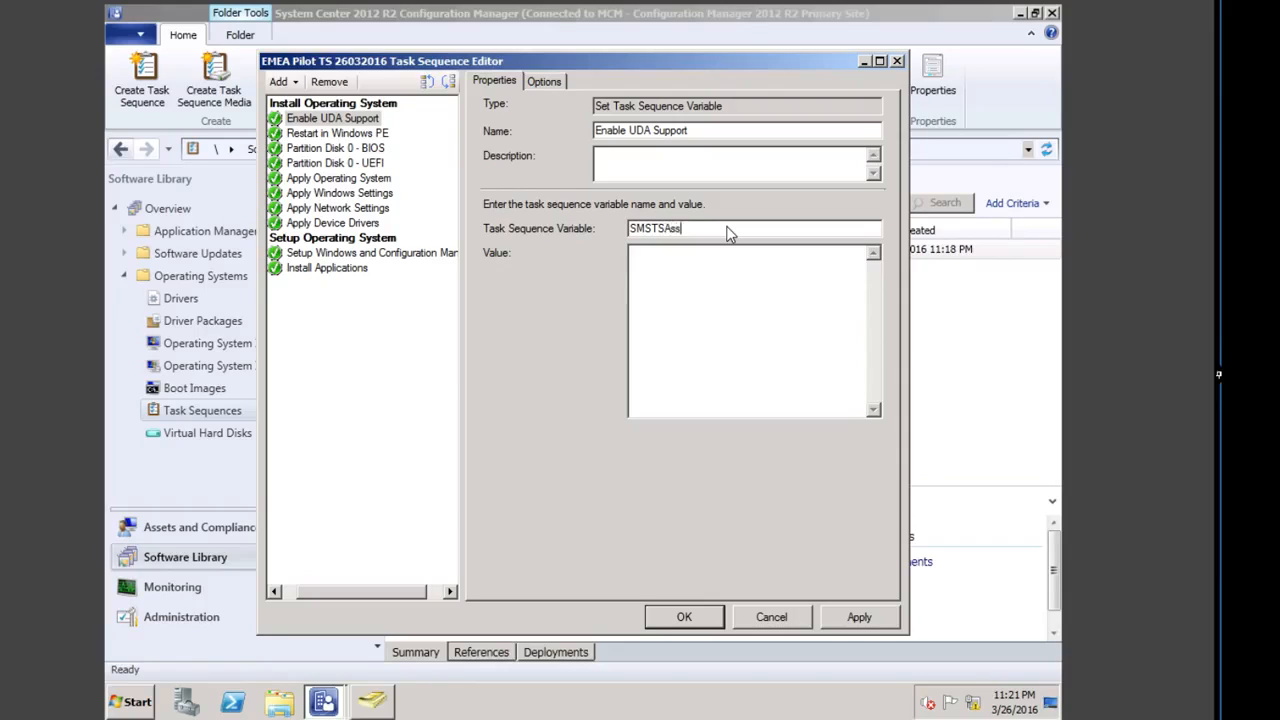
pyautogui.write('AssignUsersMOD')
pyautogui.press('BackSpace')
pyautogui.press('BackSpace')
pyautogui.click(672, 290)
pyautogui.click(860, 618)
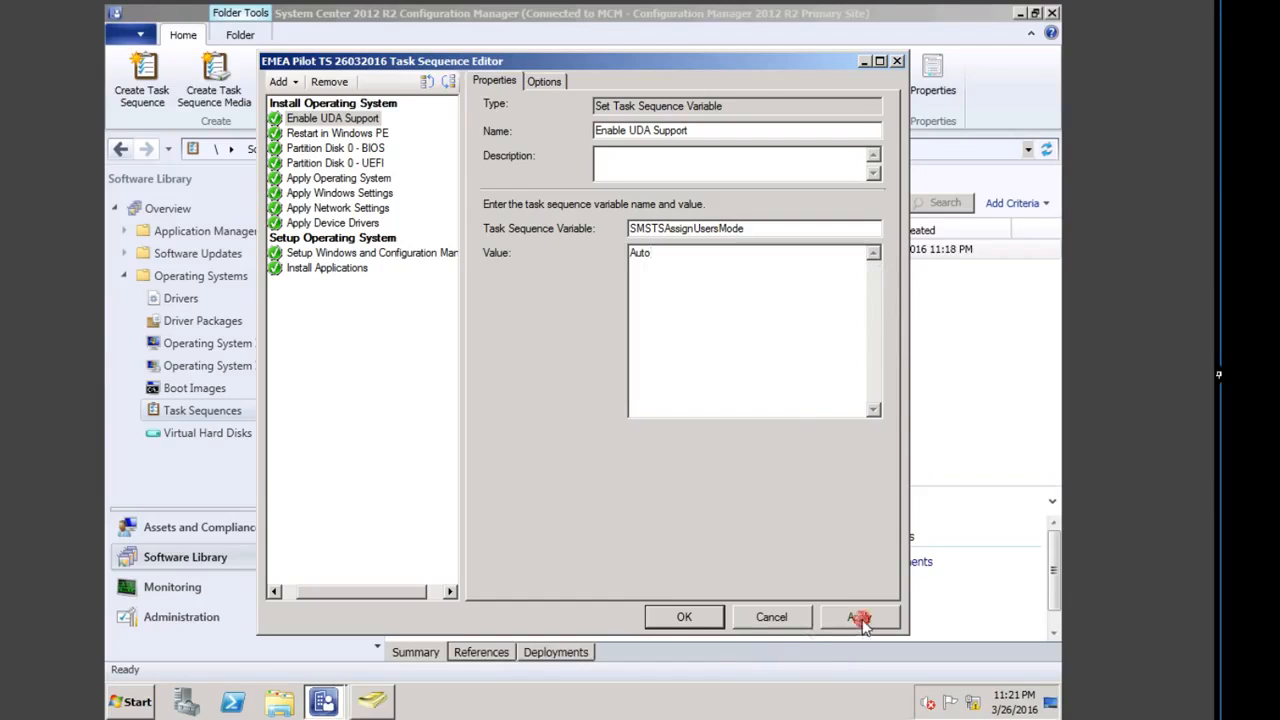
pyautogui.click(684, 616)
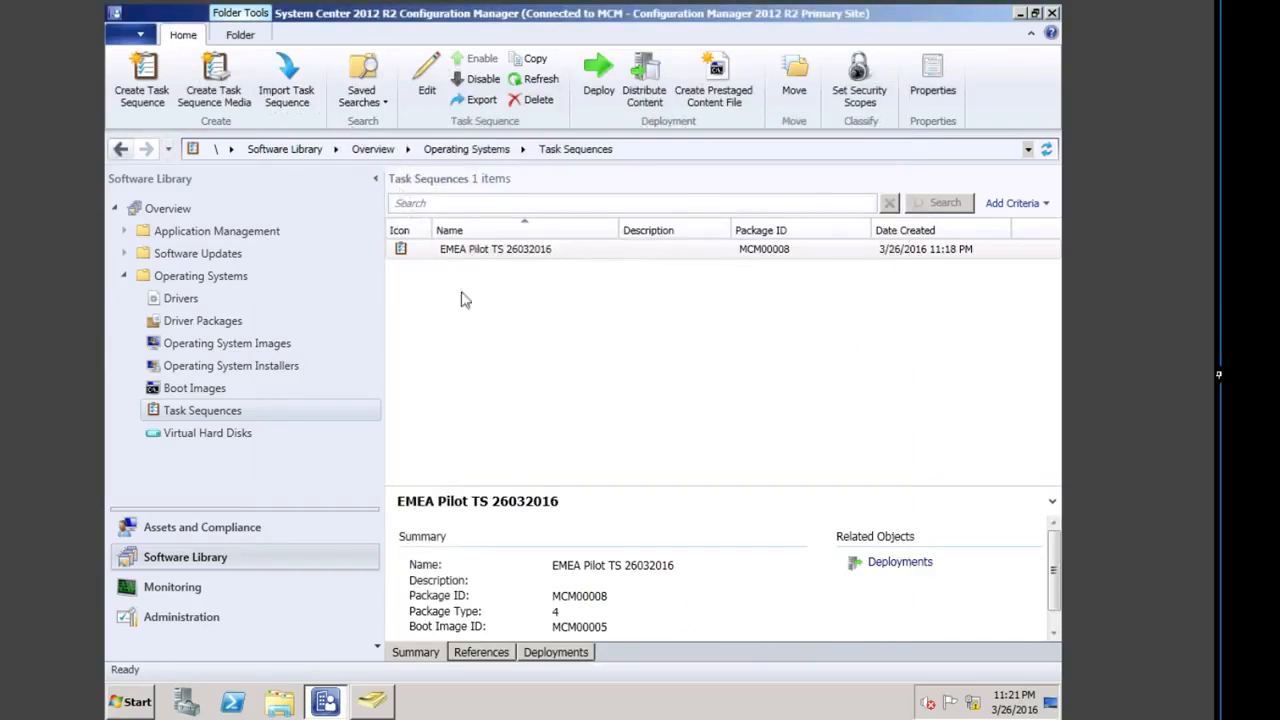
# Step: Move the Enable UDA Support step above the Install Operating System group in the EMEA Pilot TS 26032016 task sequence and save it
pyautogui.click(485, 250)
pyautogui.rightClick(490, 256)
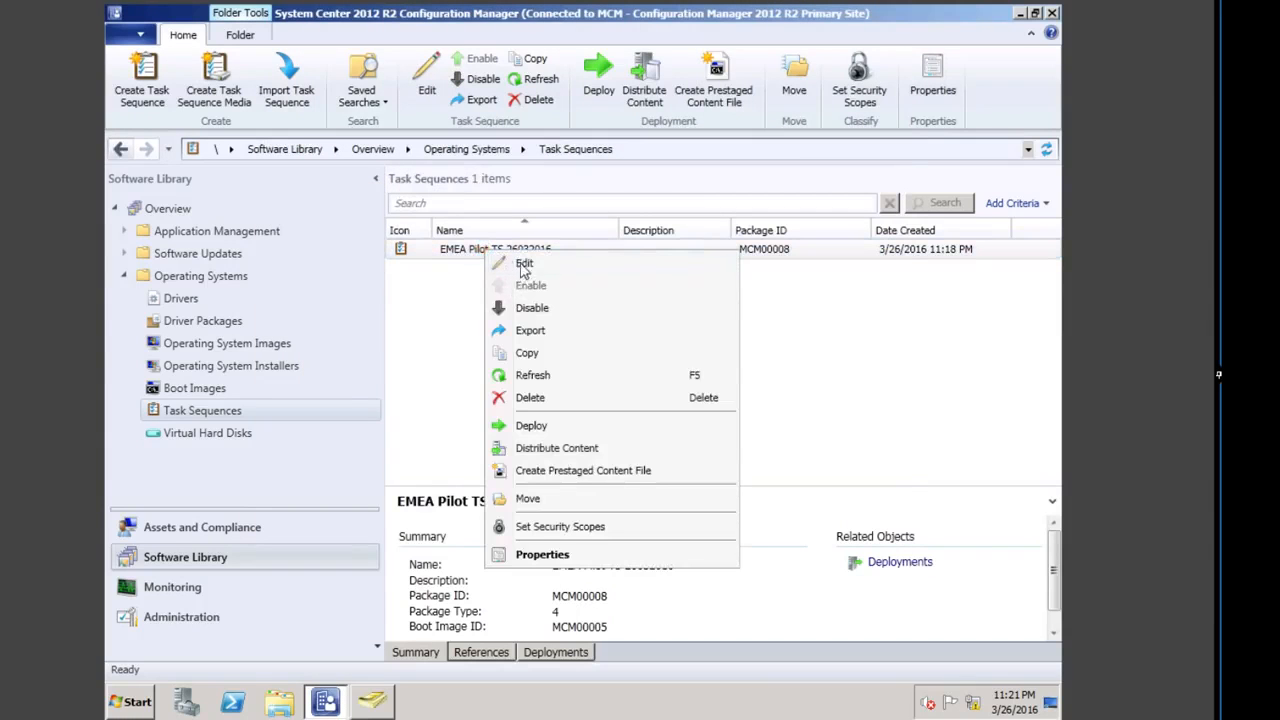
pyautogui.click(520, 259)
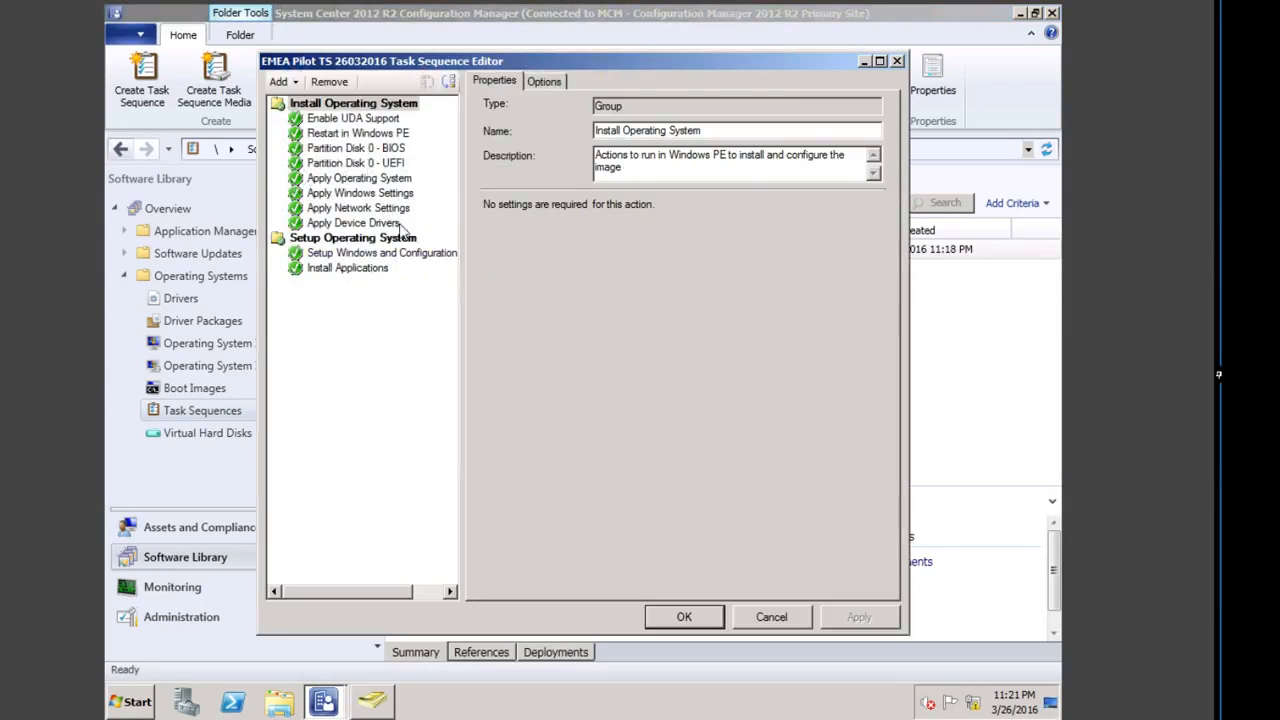
pyautogui.click(328, 120)
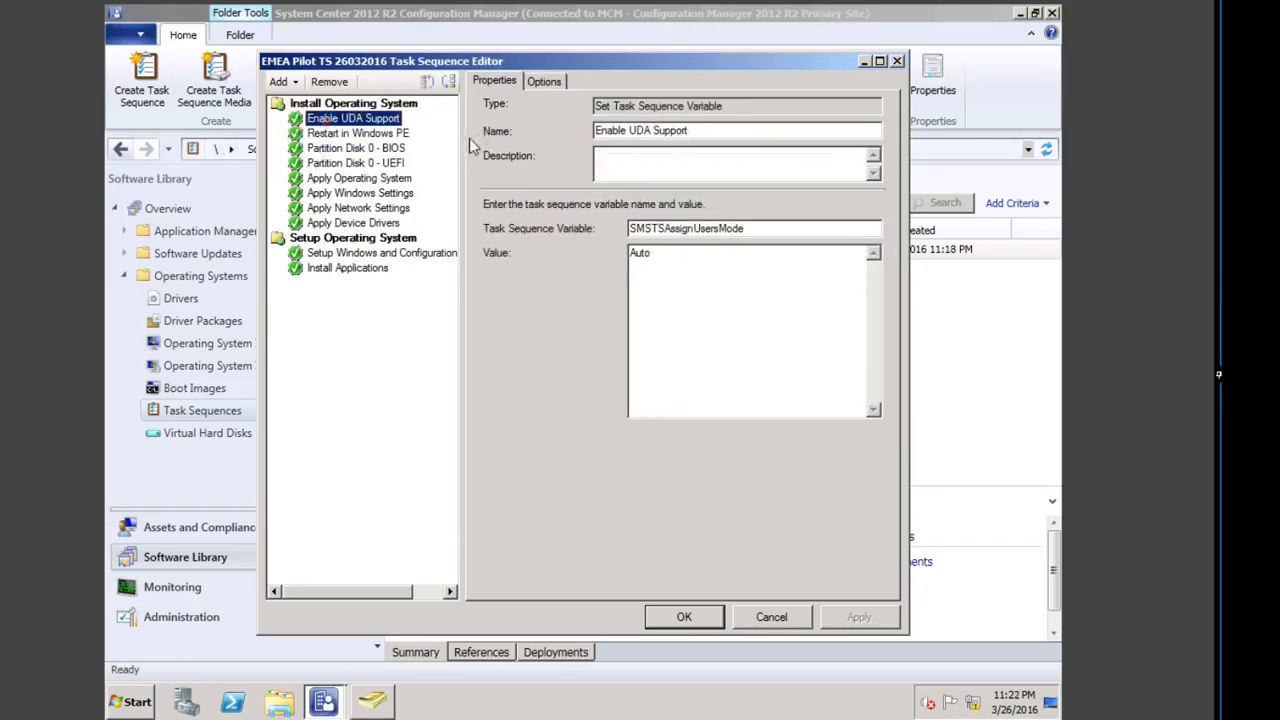
pyautogui.rightClick(343, 120)
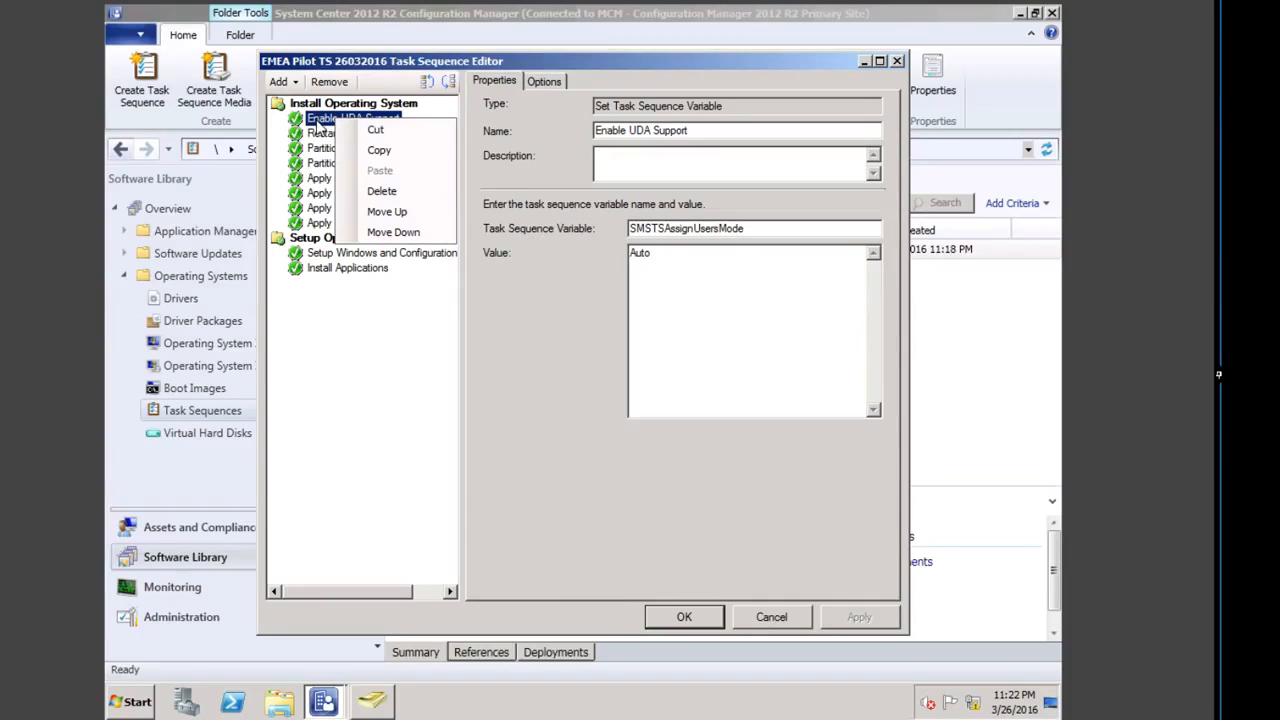
pyautogui.click(383, 211)
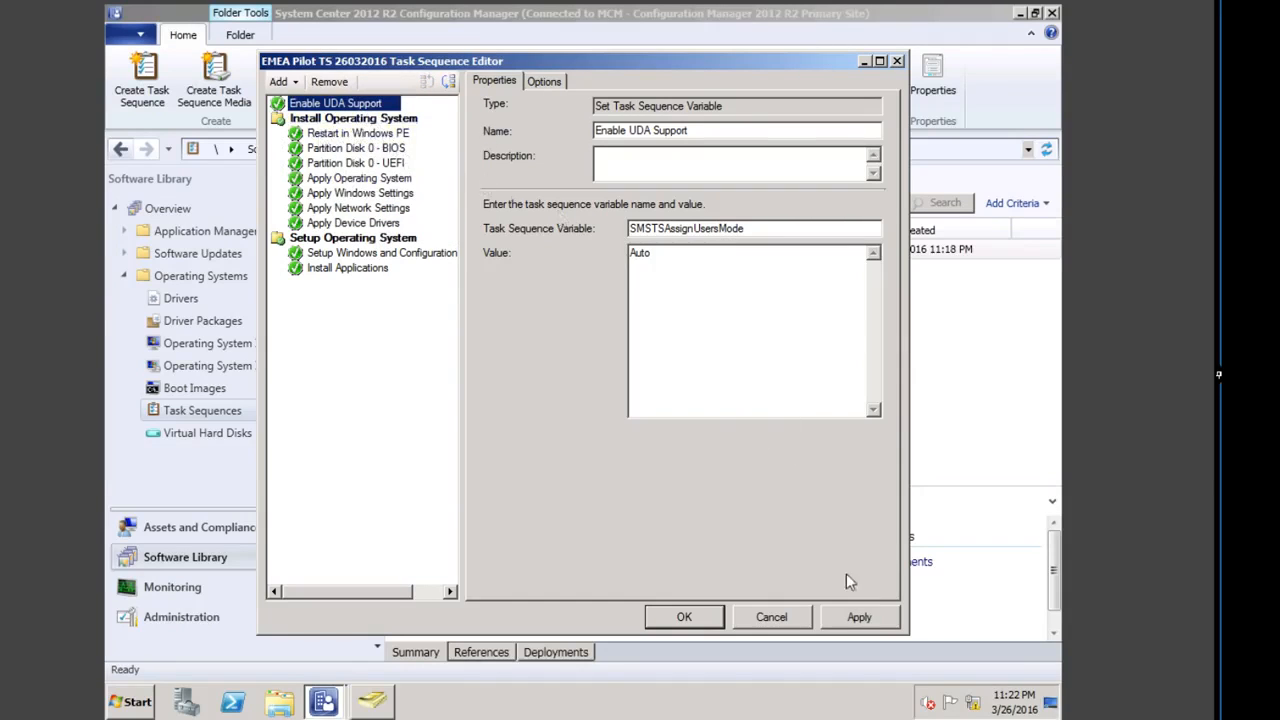
pyautogui.click(848, 618)
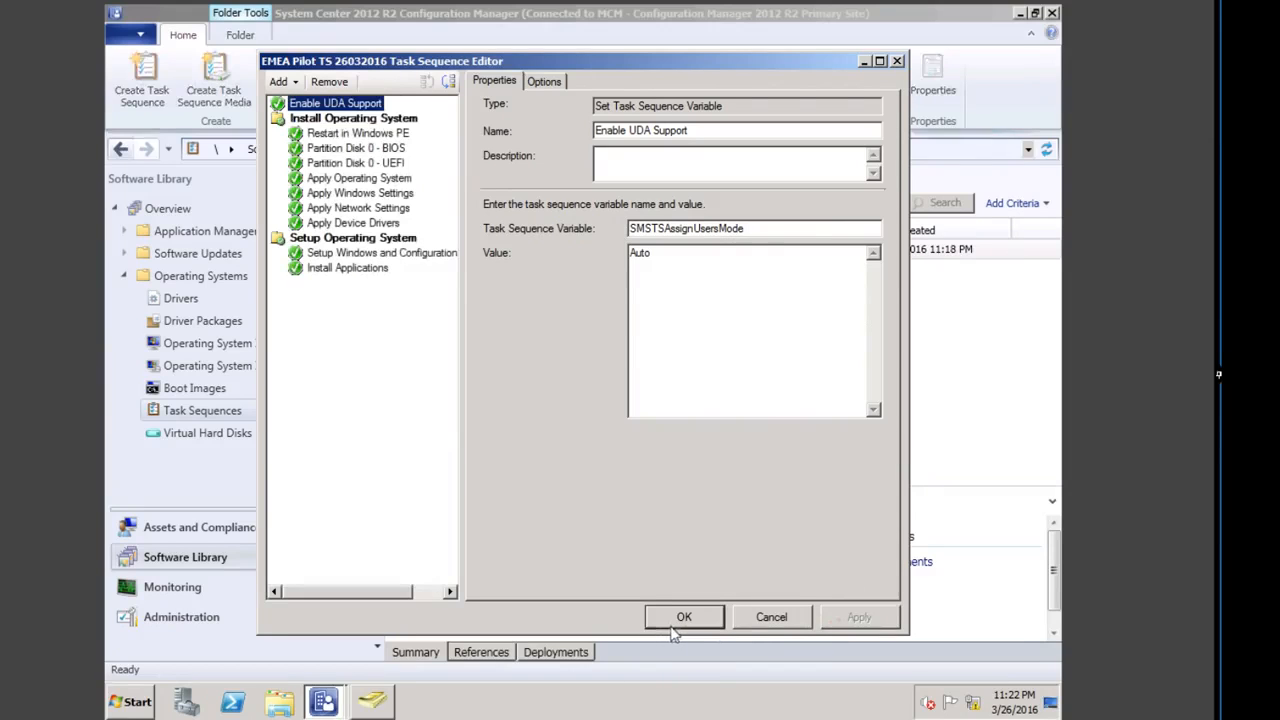
pyautogui.click(683, 617)
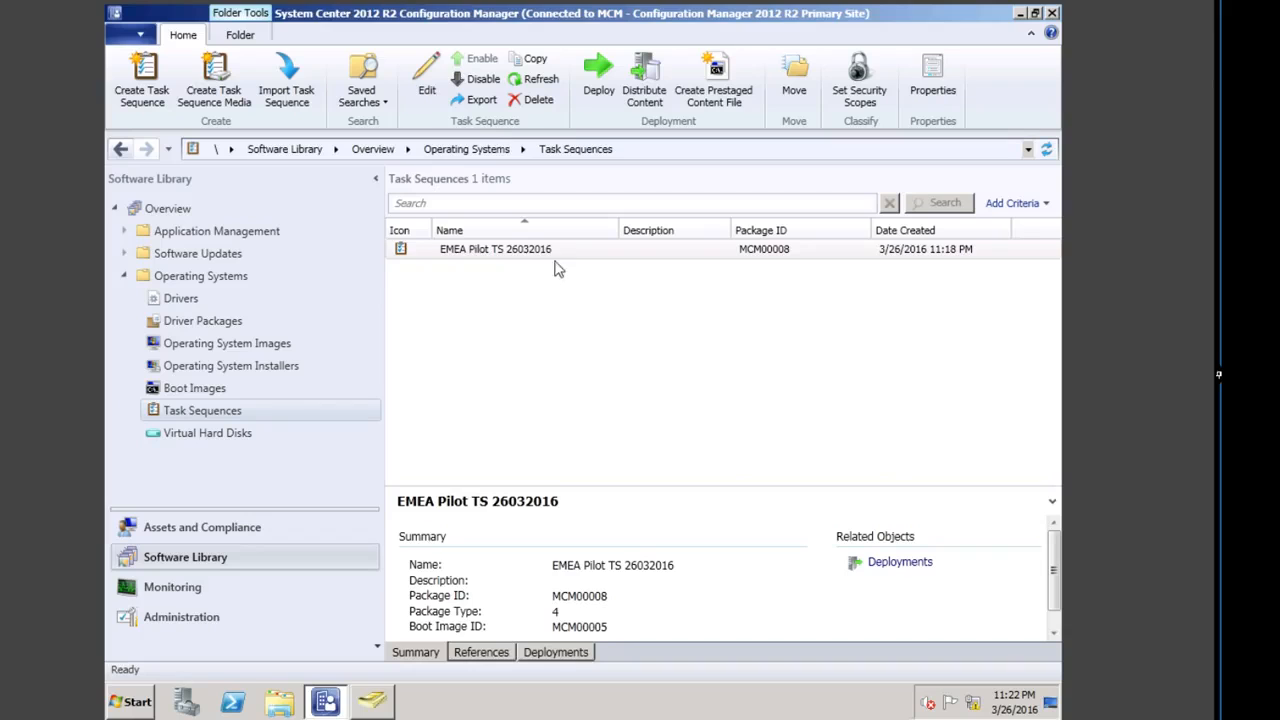
# Step: Start deploying the EMEA Pilot TS 26032016 task sequence to the All Unknown Computers device collection
pyautogui.click(494, 252)
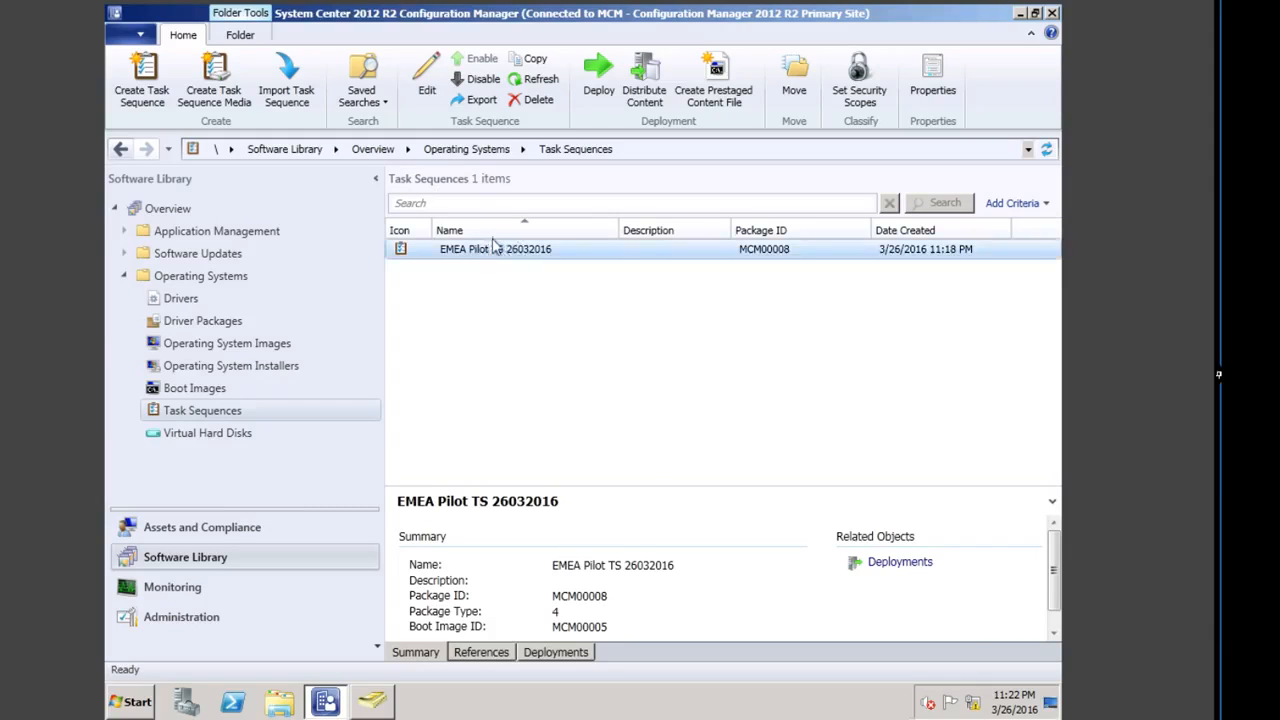
pyautogui.rightClick(494, 253)
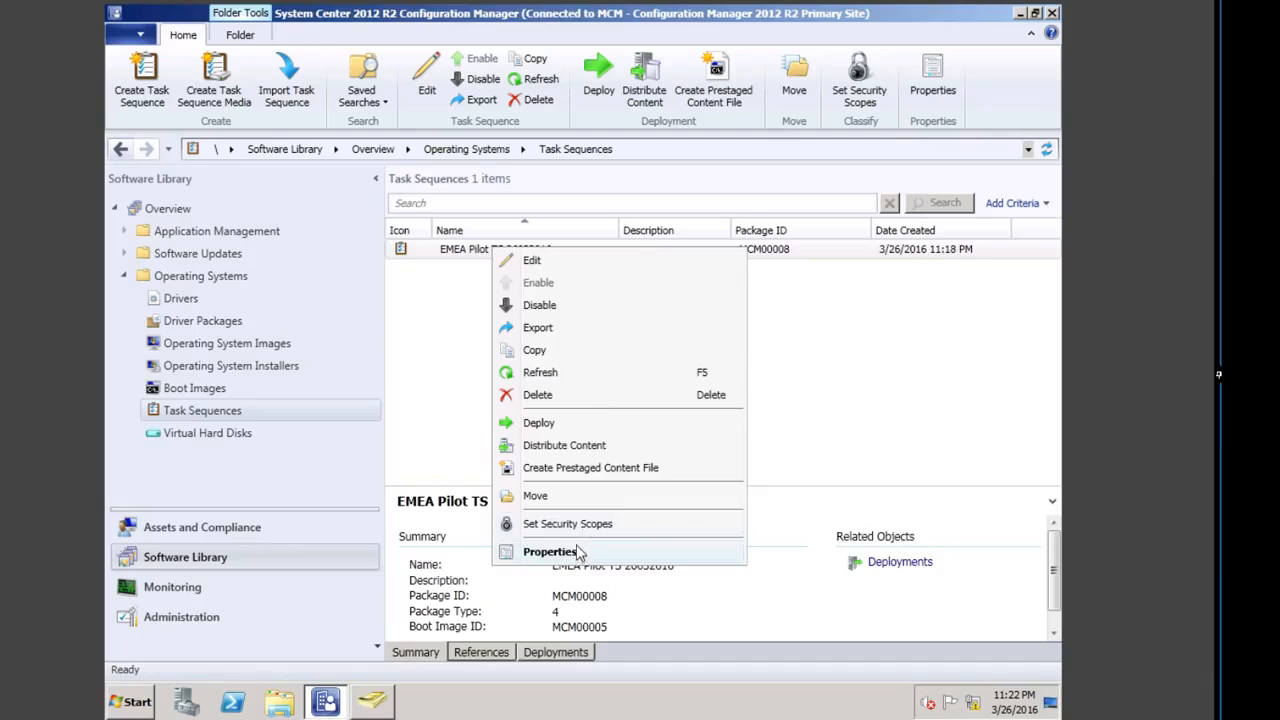
pyautogui.click(602, 78)
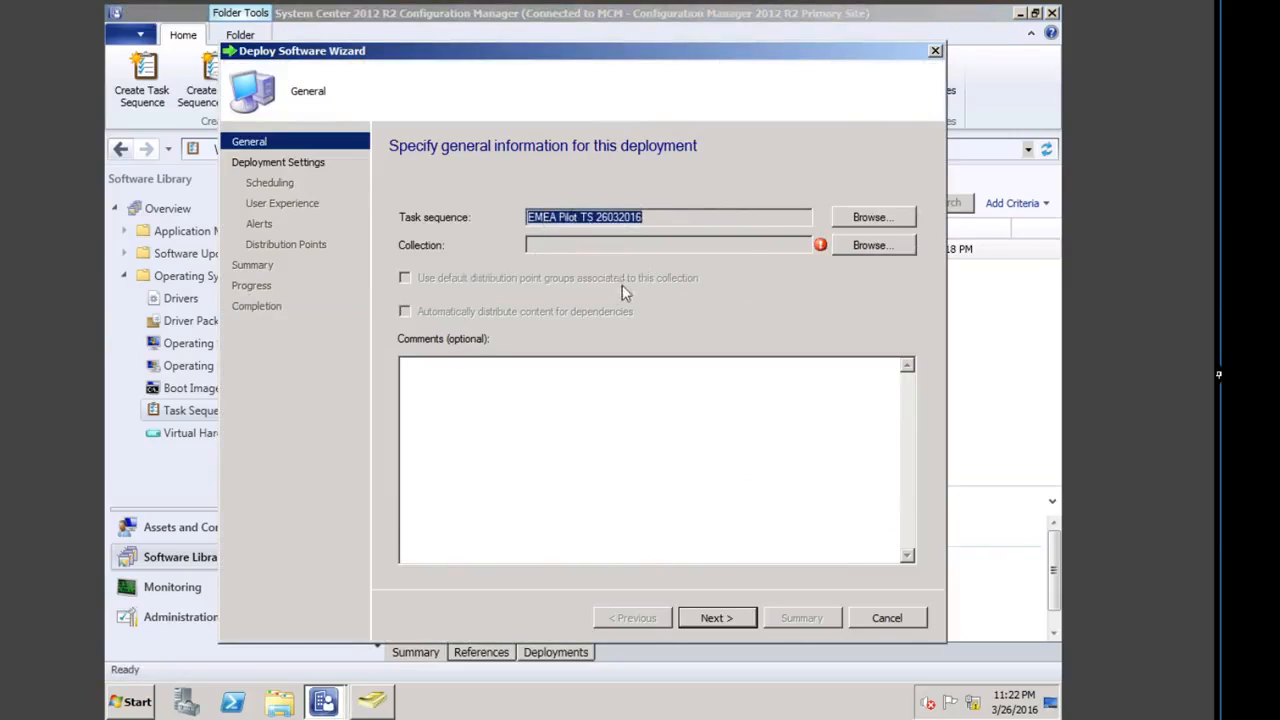
pyautogui.click(866, 245)
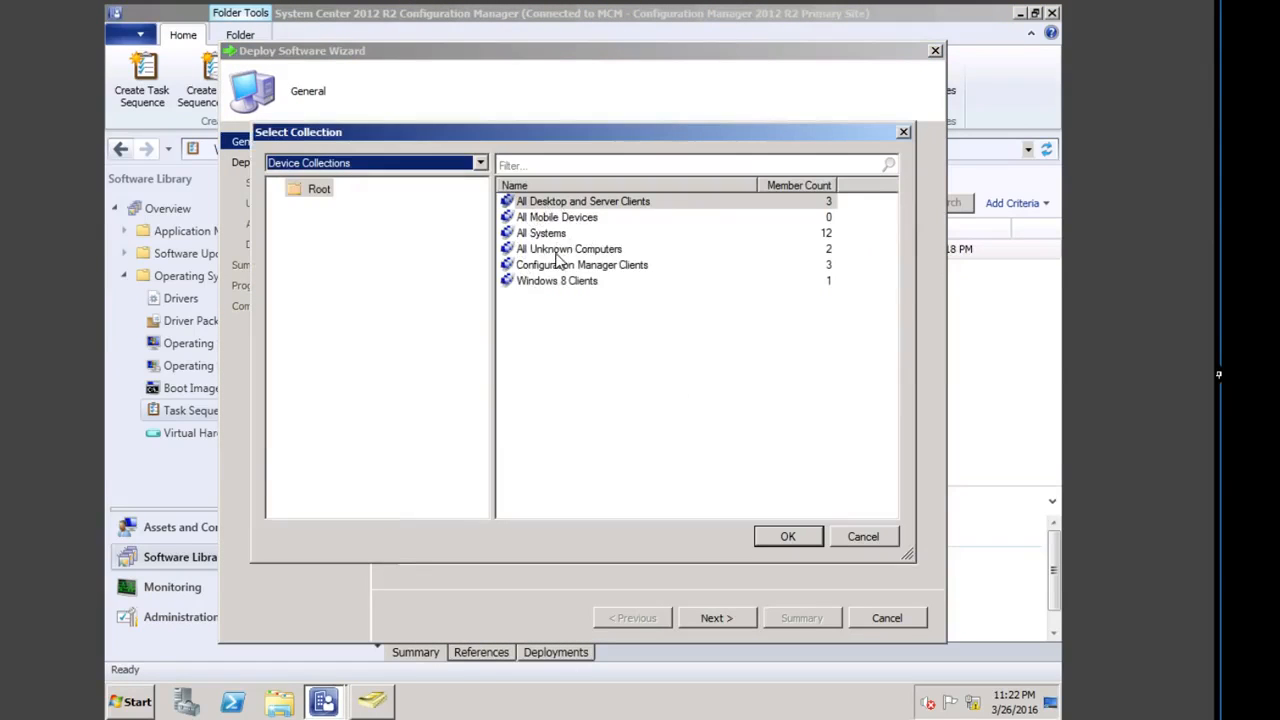
pyautogui.doubleClick(556, 249)
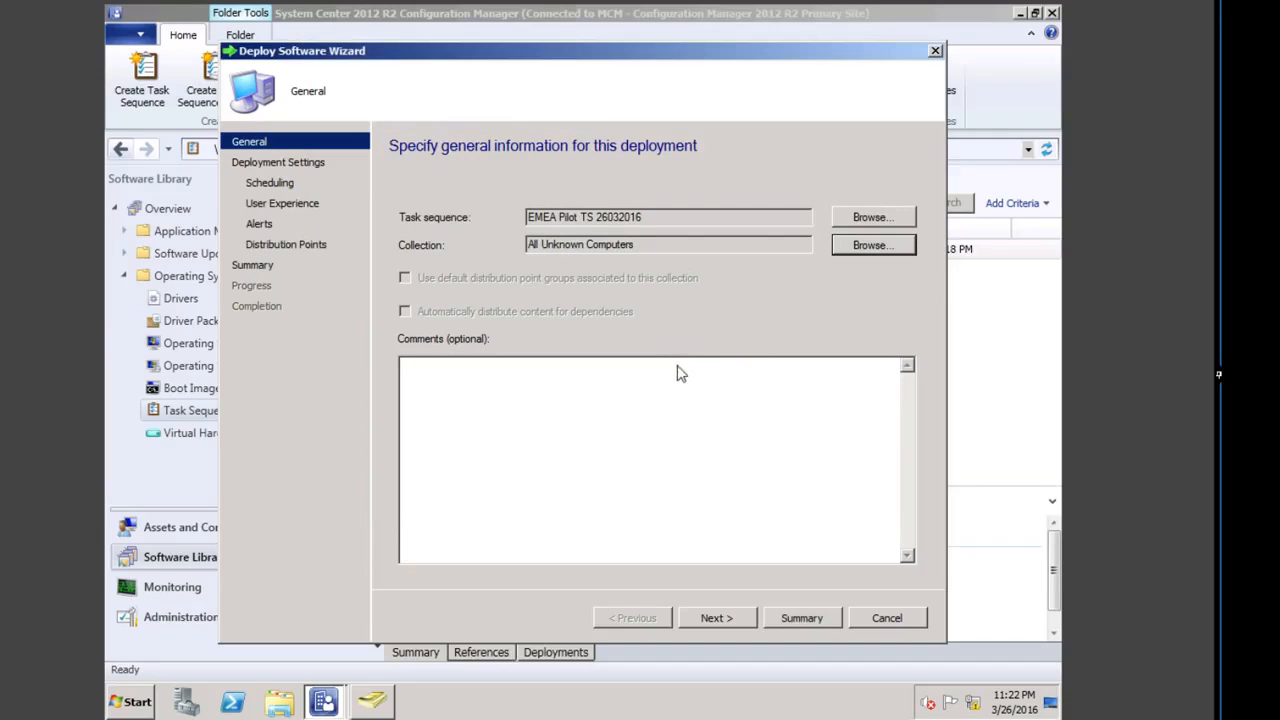
pyautogui.click(716, 618)
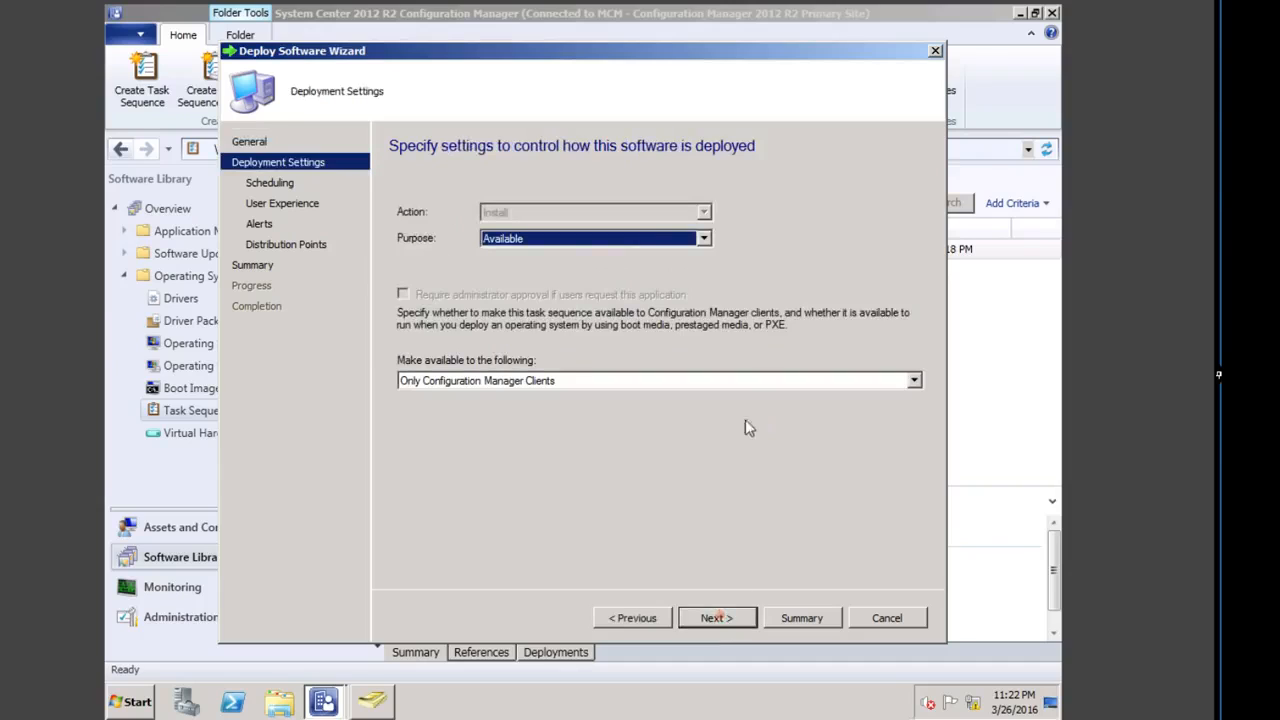
# Step: Set the deployment purpose to Required and make it available to Only media and PXE
pyautogui.click(704, 238)
pyautogui.click(520, 268)
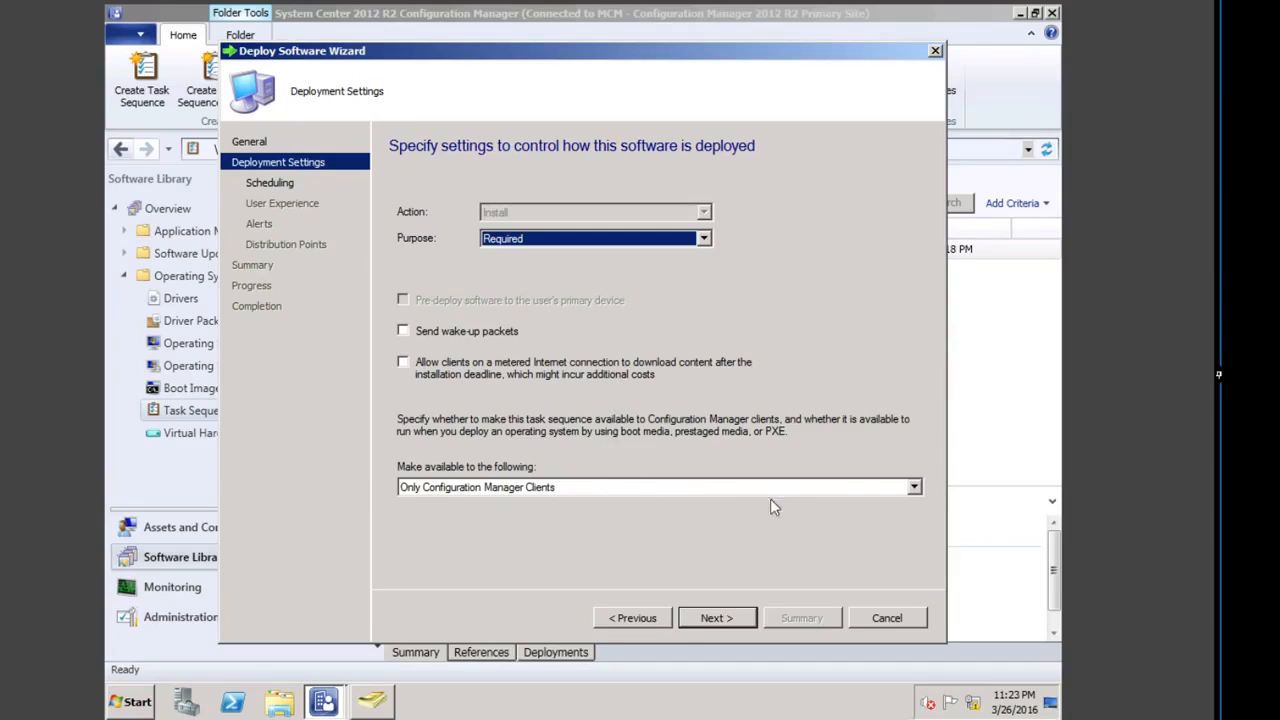
pyautogui.click(914, 487)
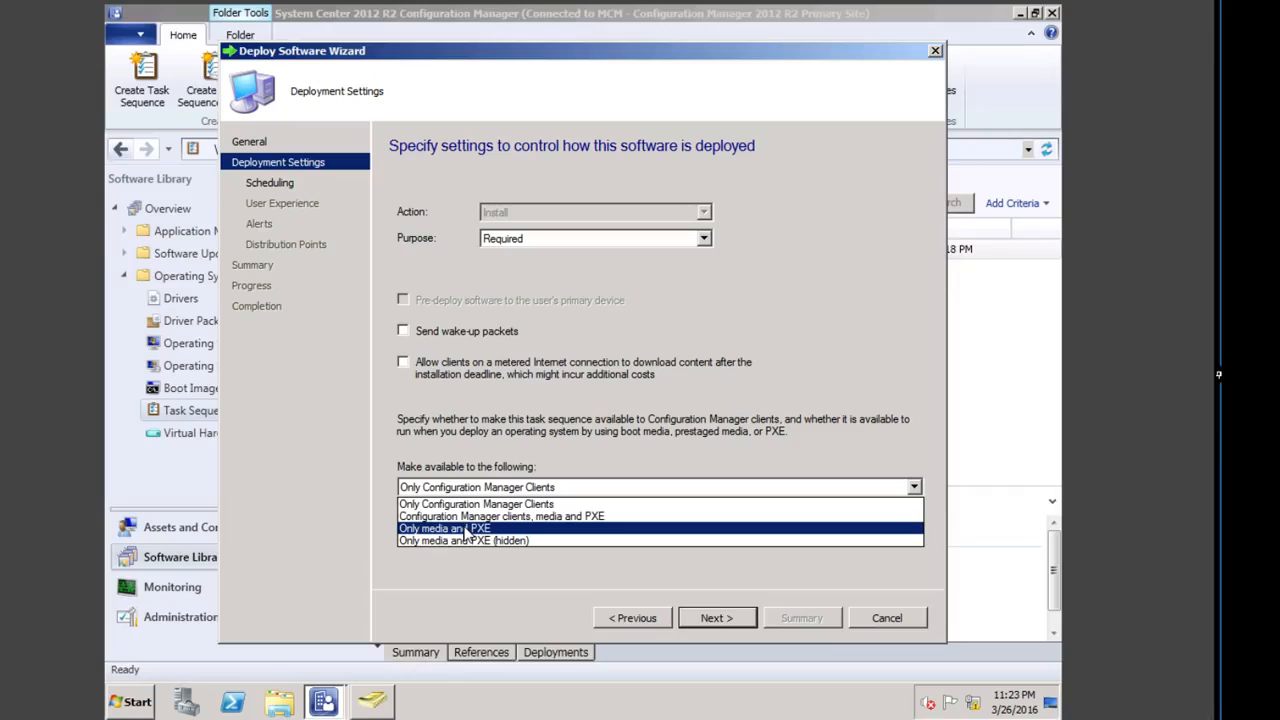
pyautogui.click(465, 530)
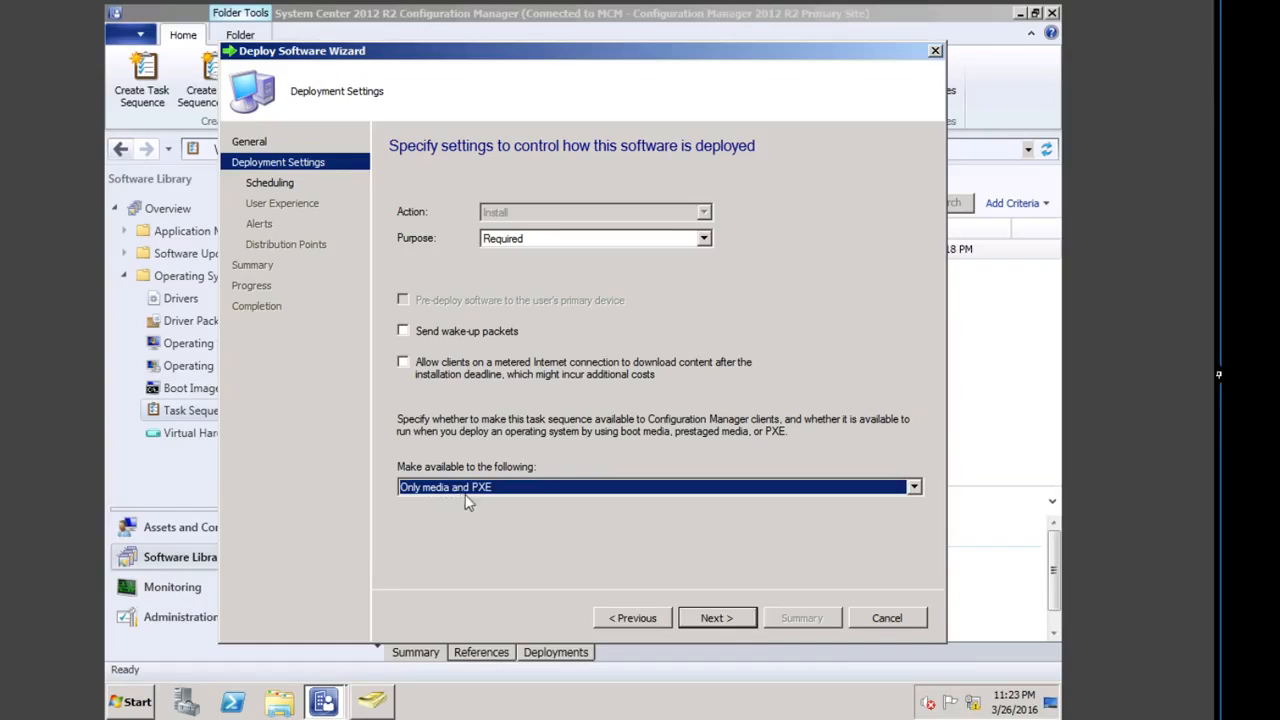
pyautogui.click(716, 618)
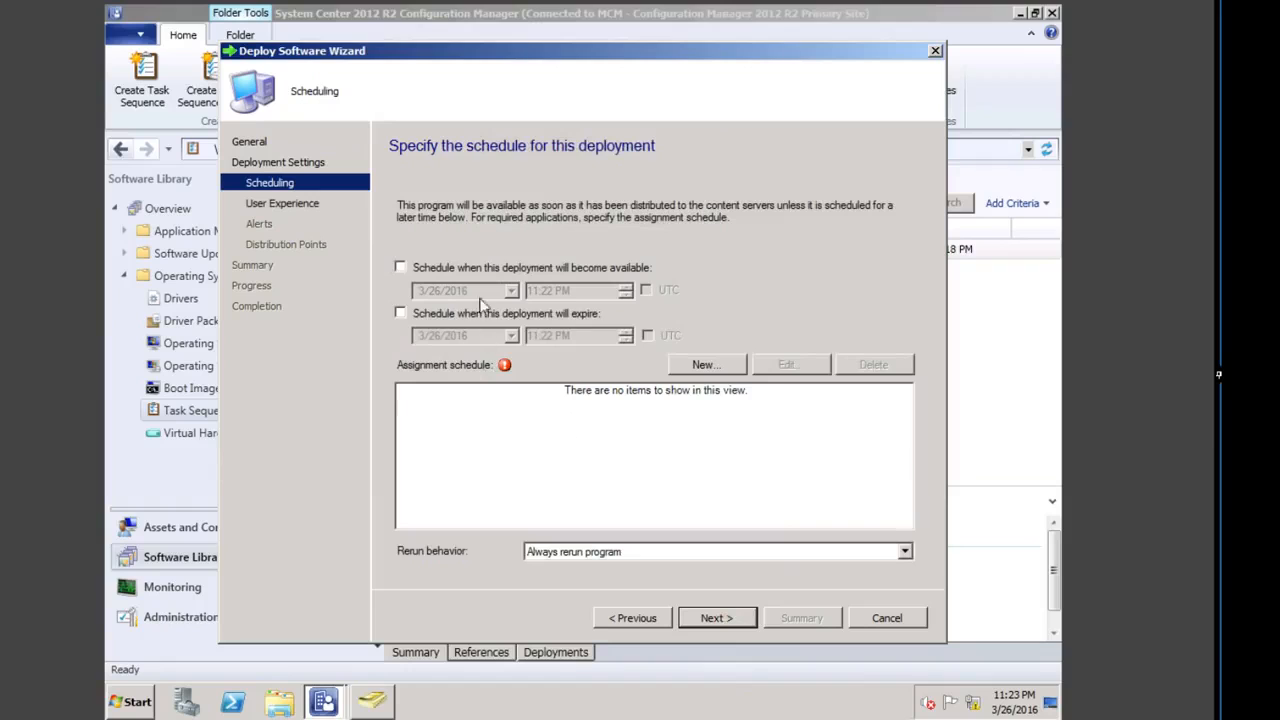
# Step: Add an assignment schedule for the deployment occurring on 3/26/2016 at 11:23 PM
pyautogui.click(707, 364)
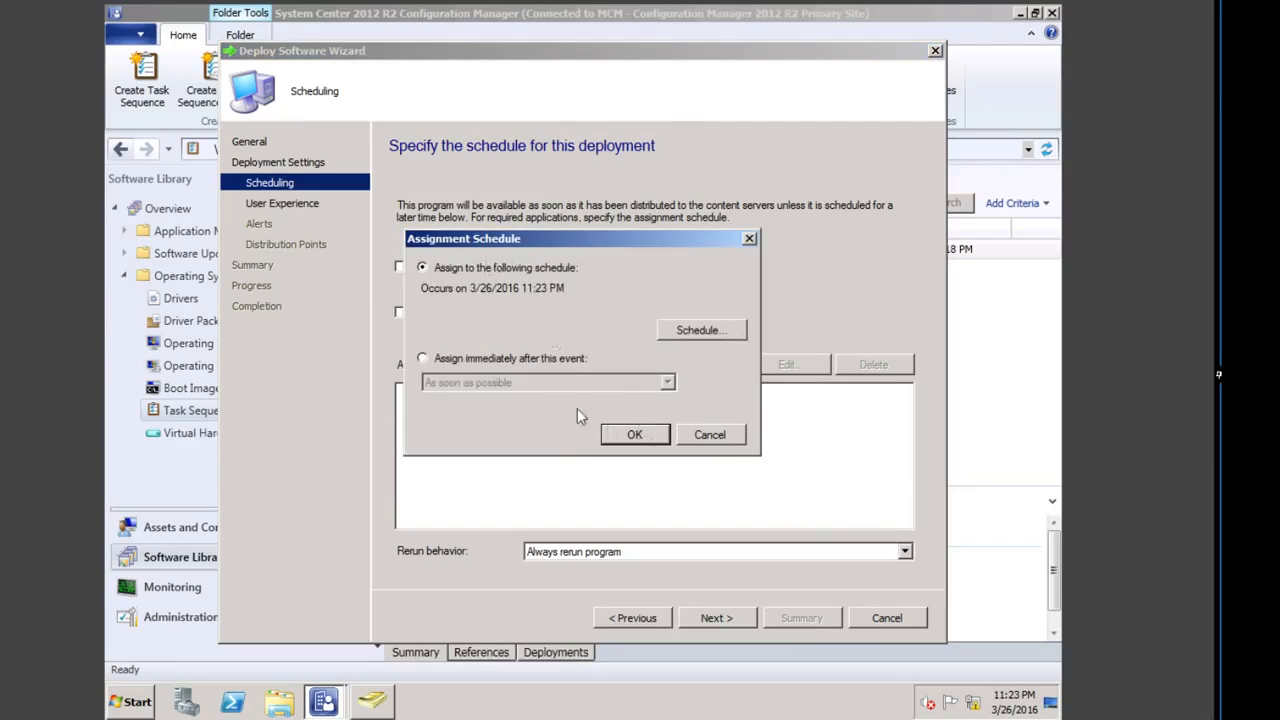
pyautogui.click(632, 436)
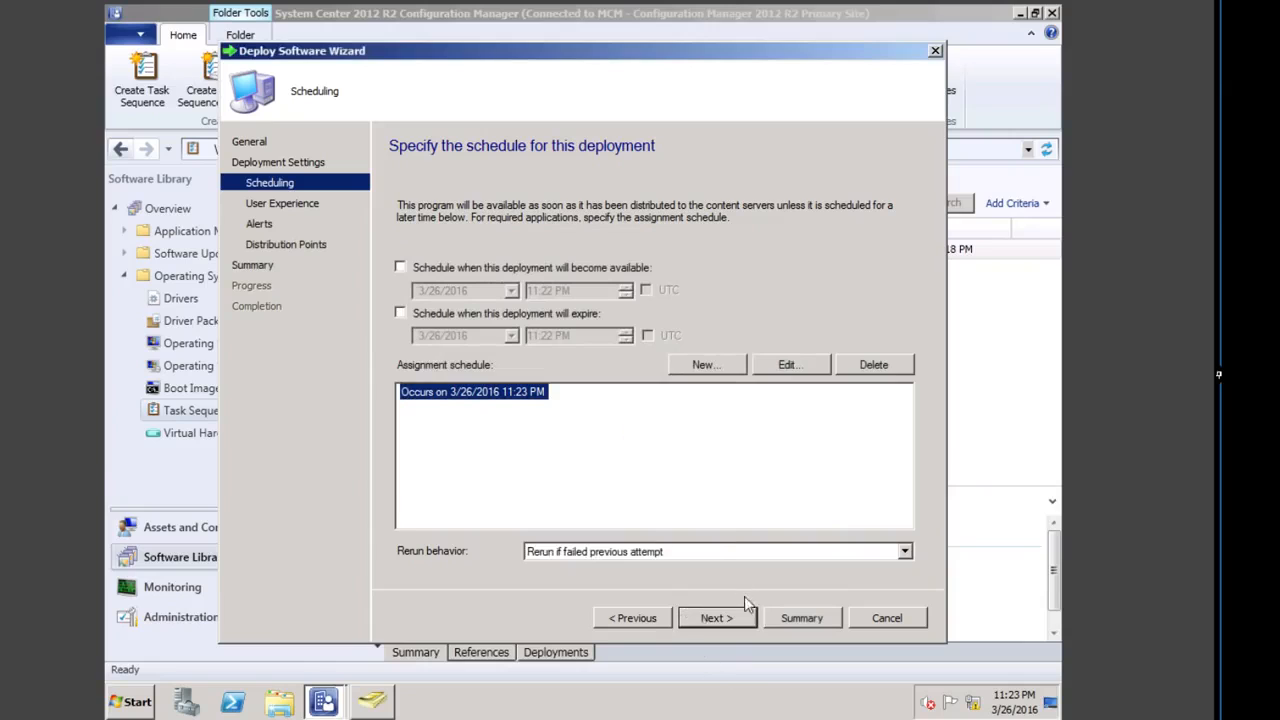
pyautogui.click(718, 617)
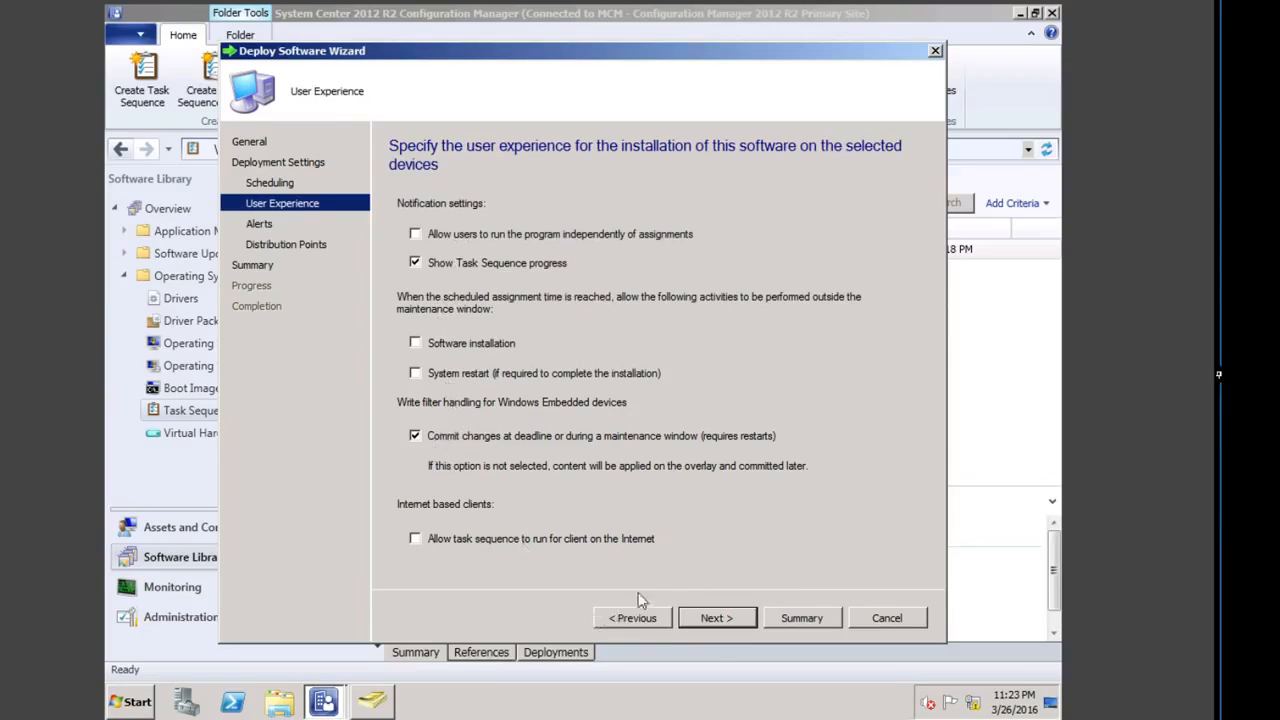
# Step: Keep the default user experience, alert and distribution point settings, and complete the task sequence deployment
pyautogui.click(718, 618)
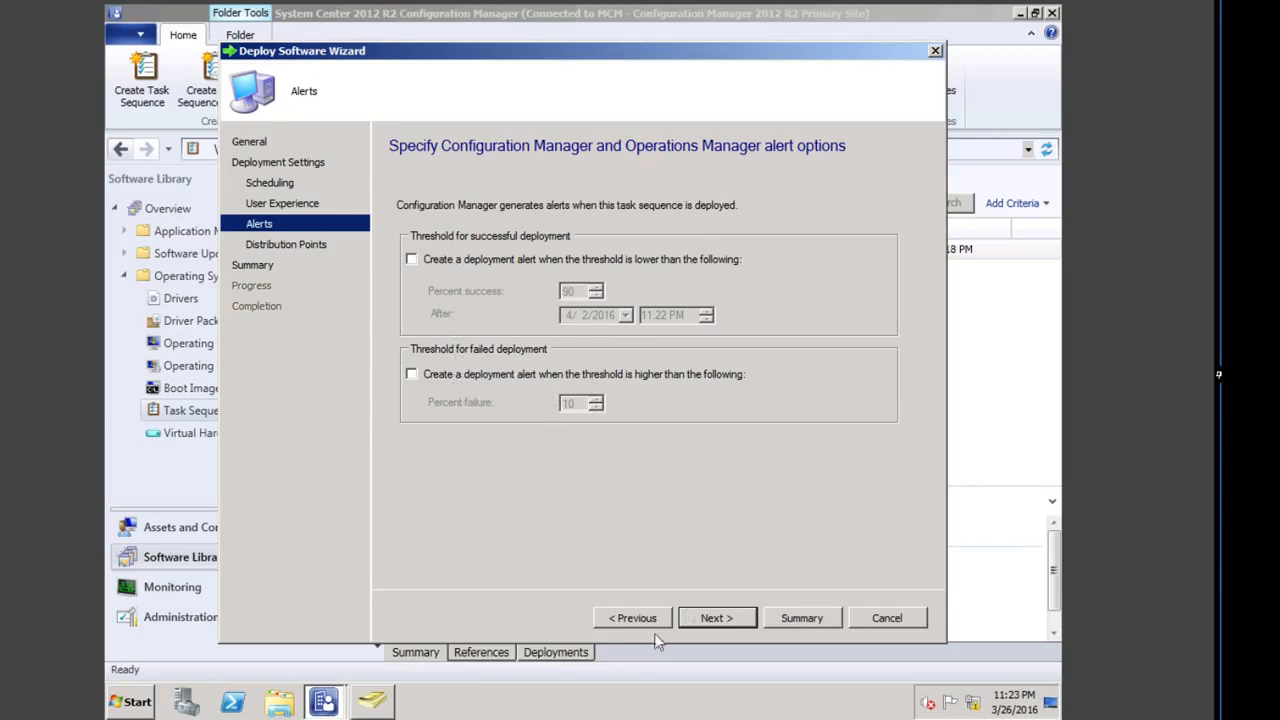
pyautogui.click(717, 620)
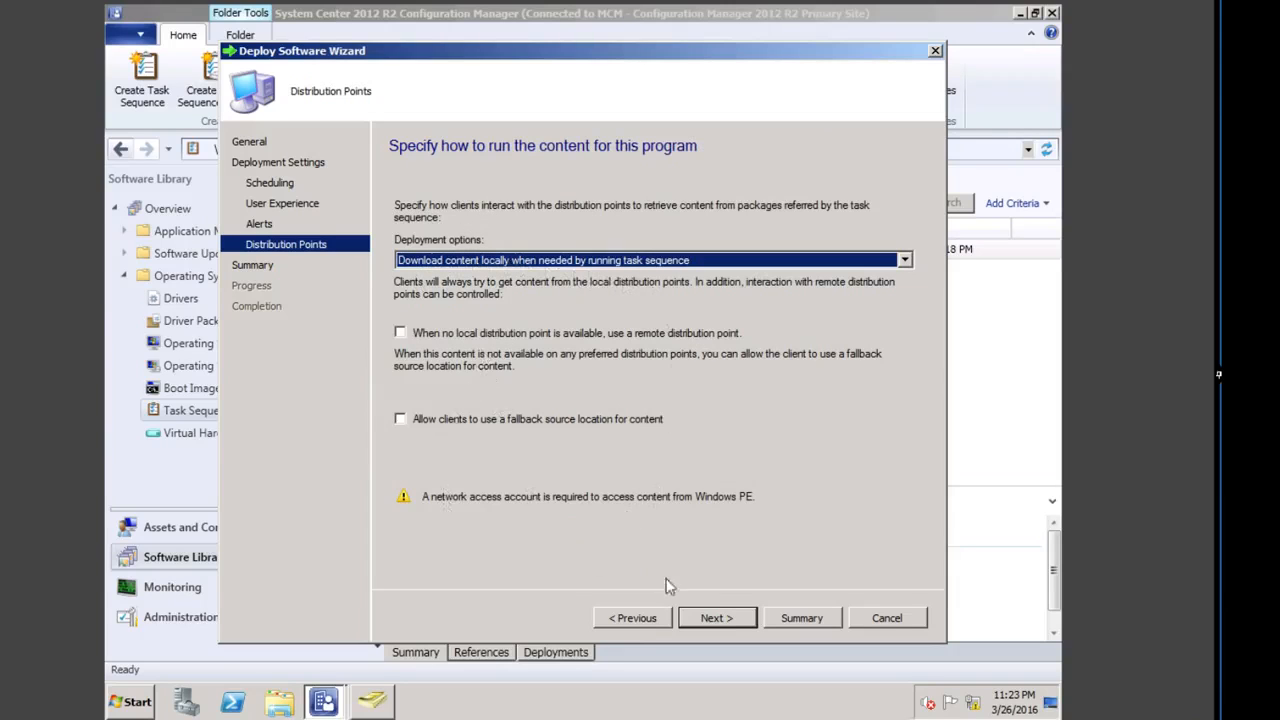
pyautogui.click(726, 618)
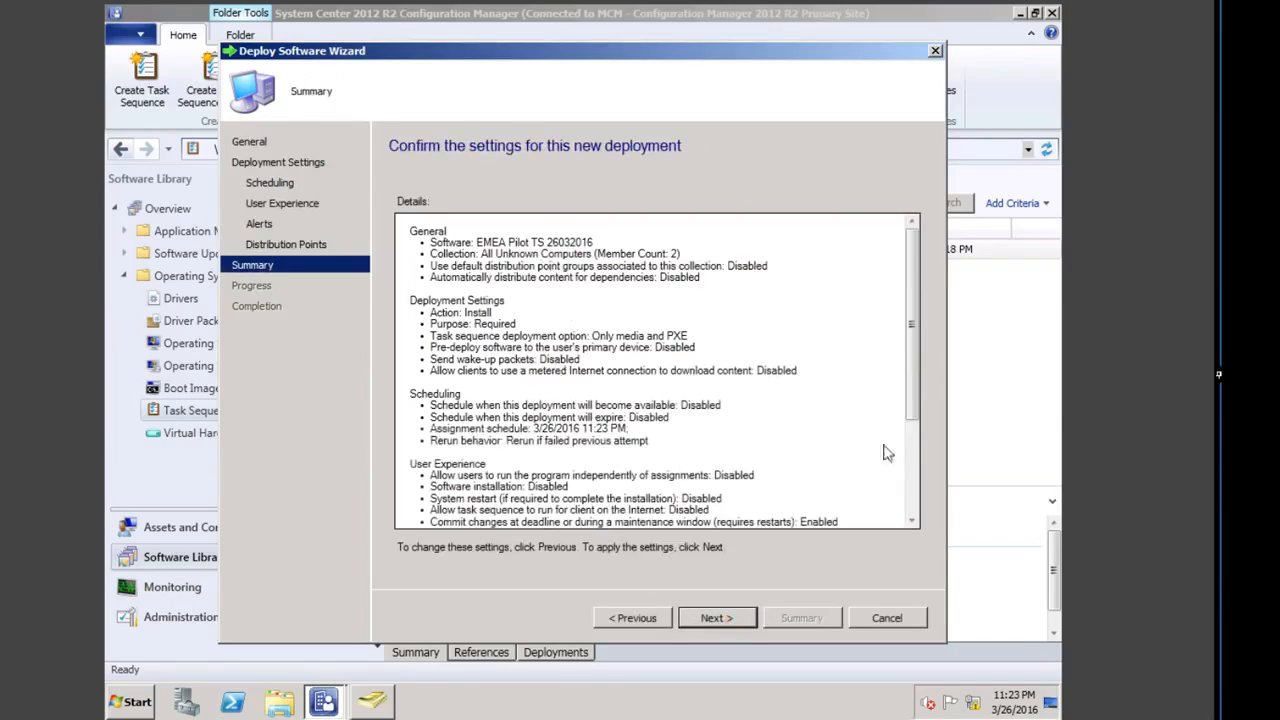
pyautogui.click(912, 470)
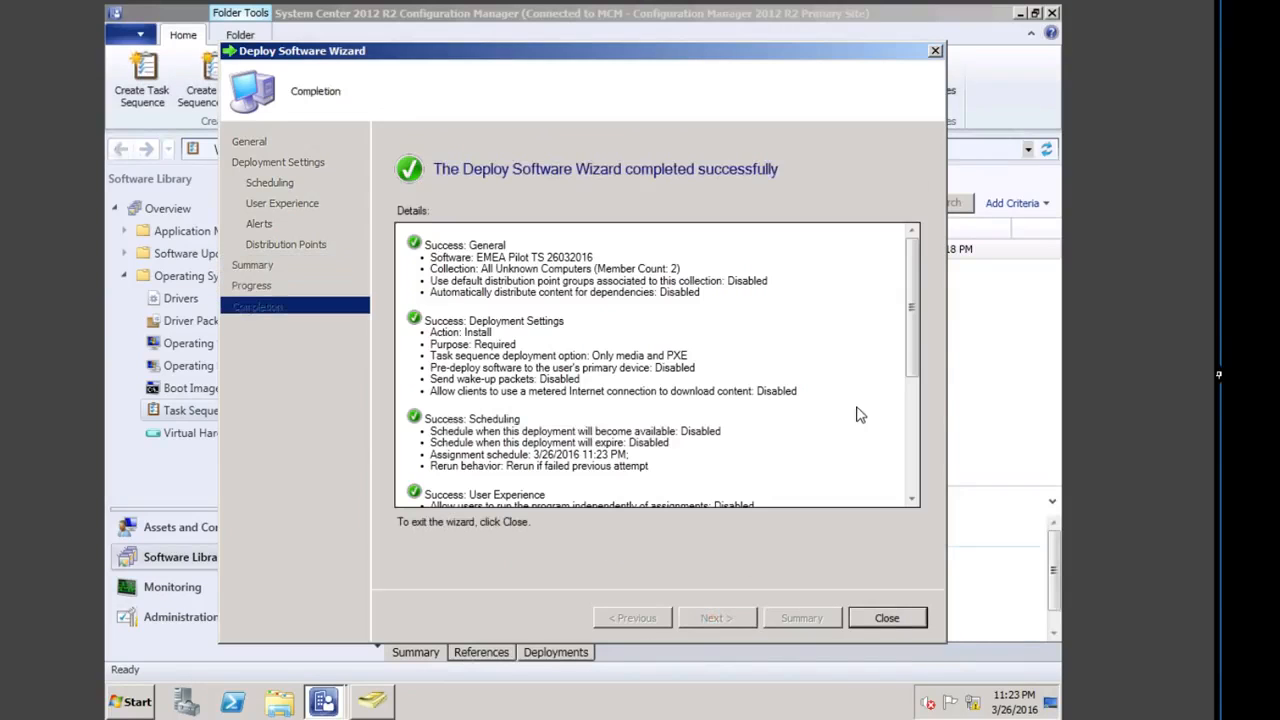
pyautogui.click(912, 478)
pyautogui.click(886, 617)
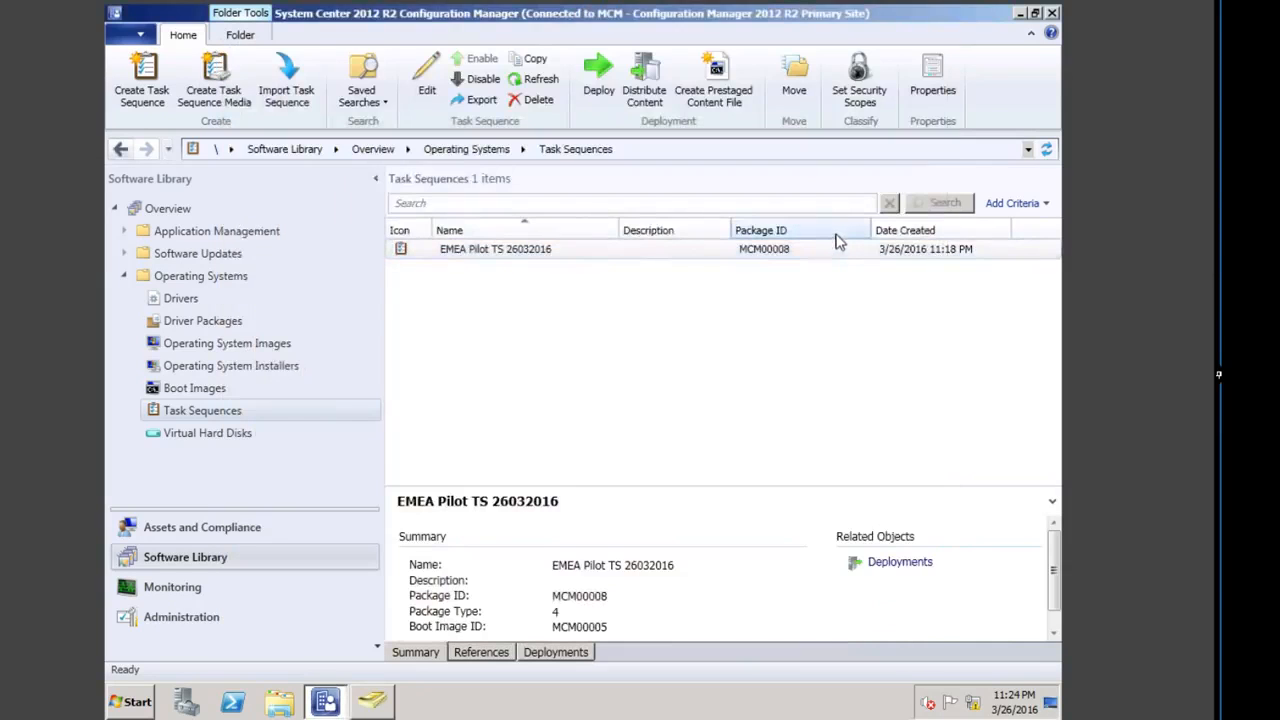
# Step: Examine the referenced content and the deployments of the EMEA Pilot TS 26032016 task sequence
pyautogui.click(645, 249)
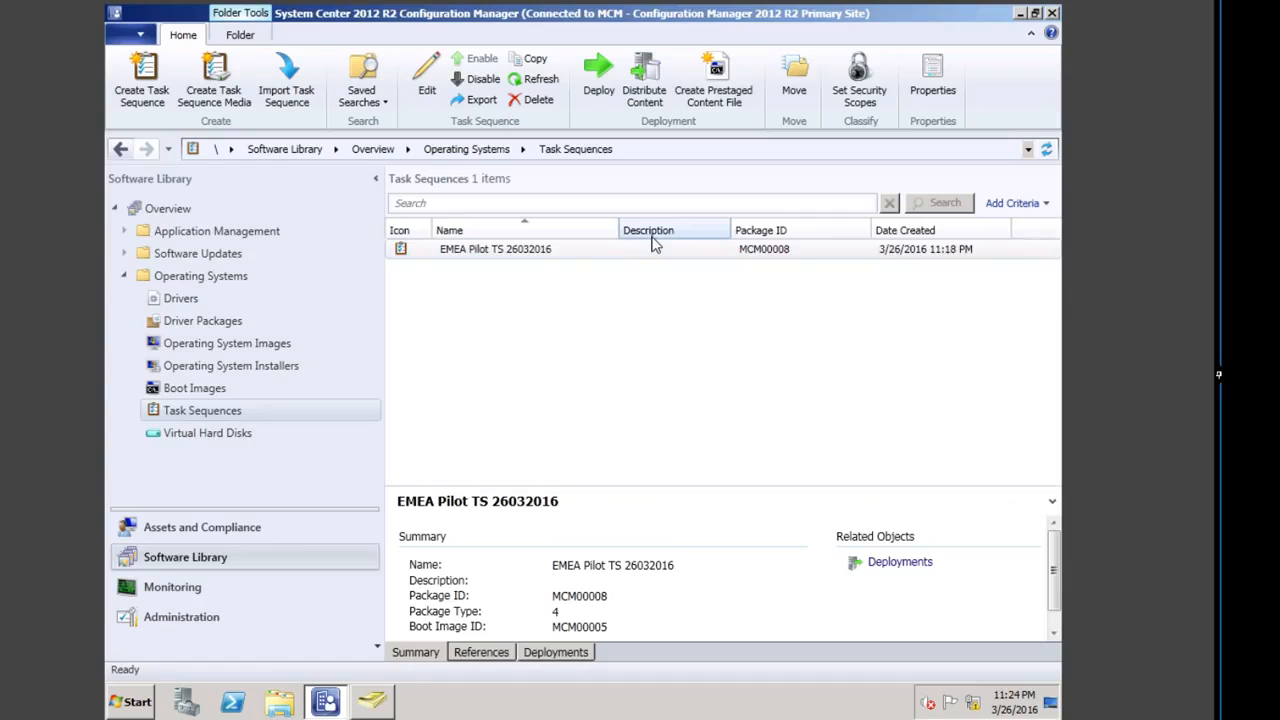
pyautogui.click(484, 652)
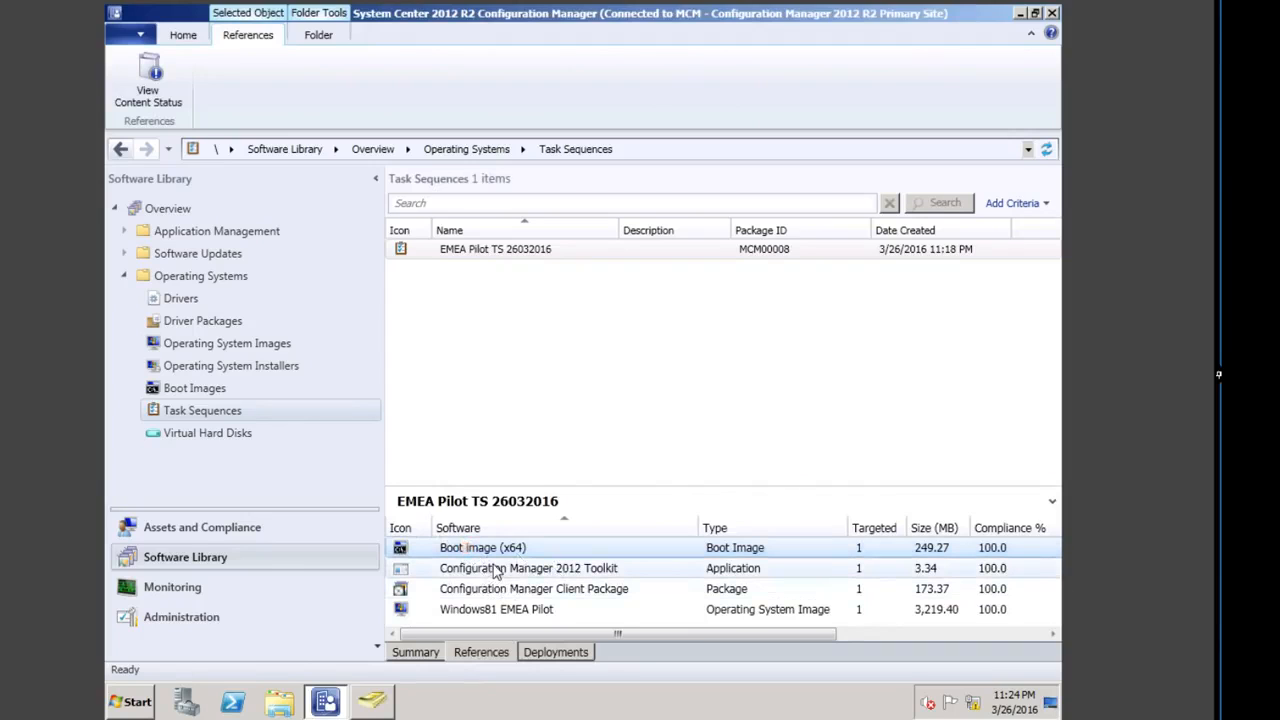
pyautogui.click(490, 568)
pyautogui.click(490, 589)
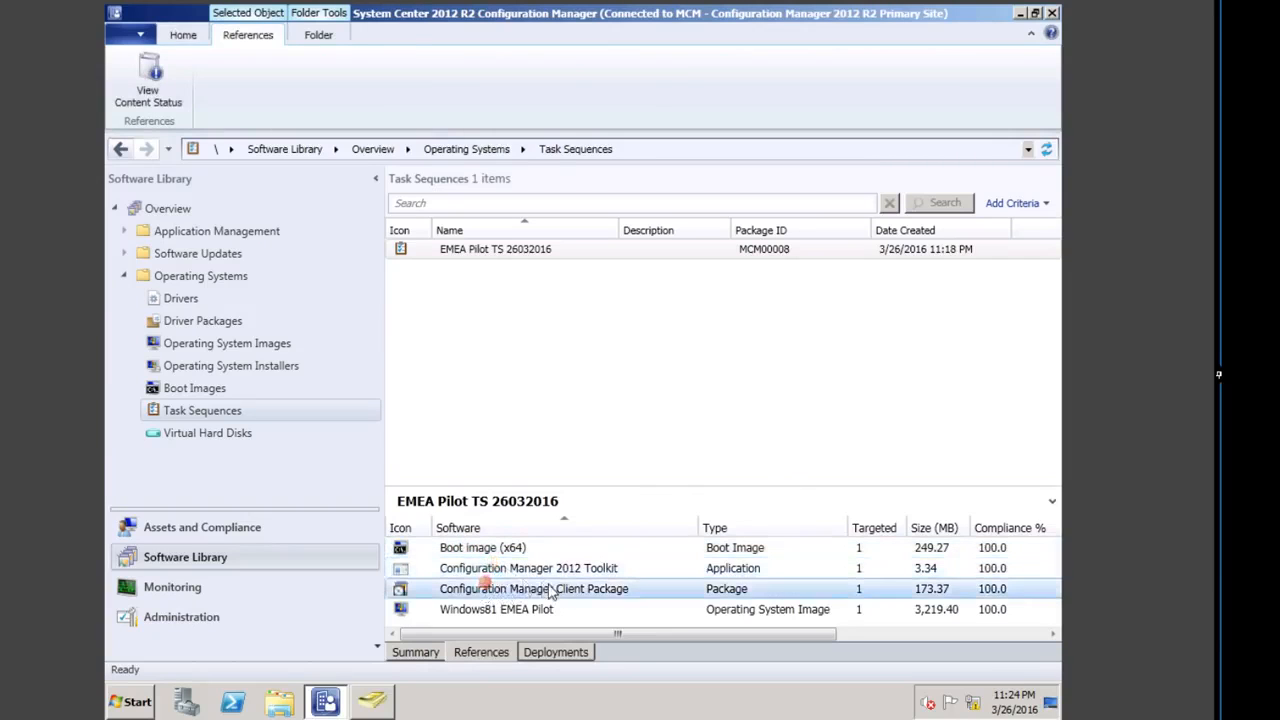
pyautogui.click(489, 610)
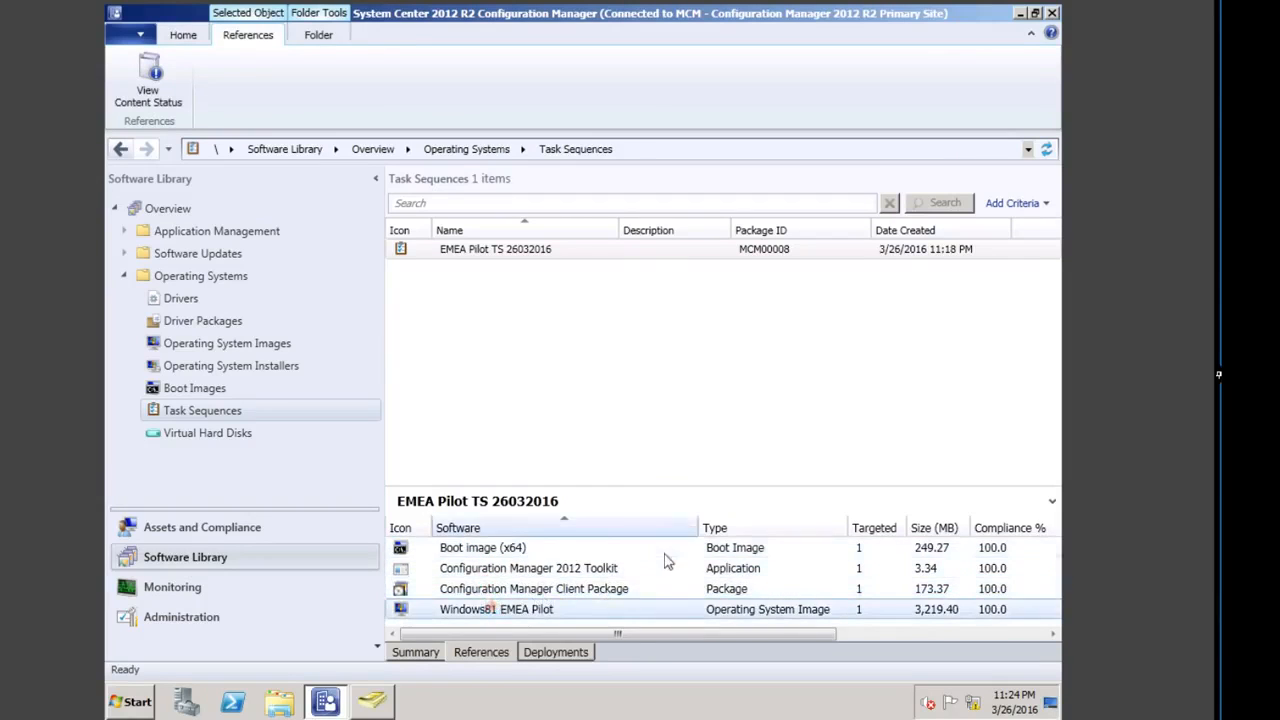
pyautogui.click(565, 657)
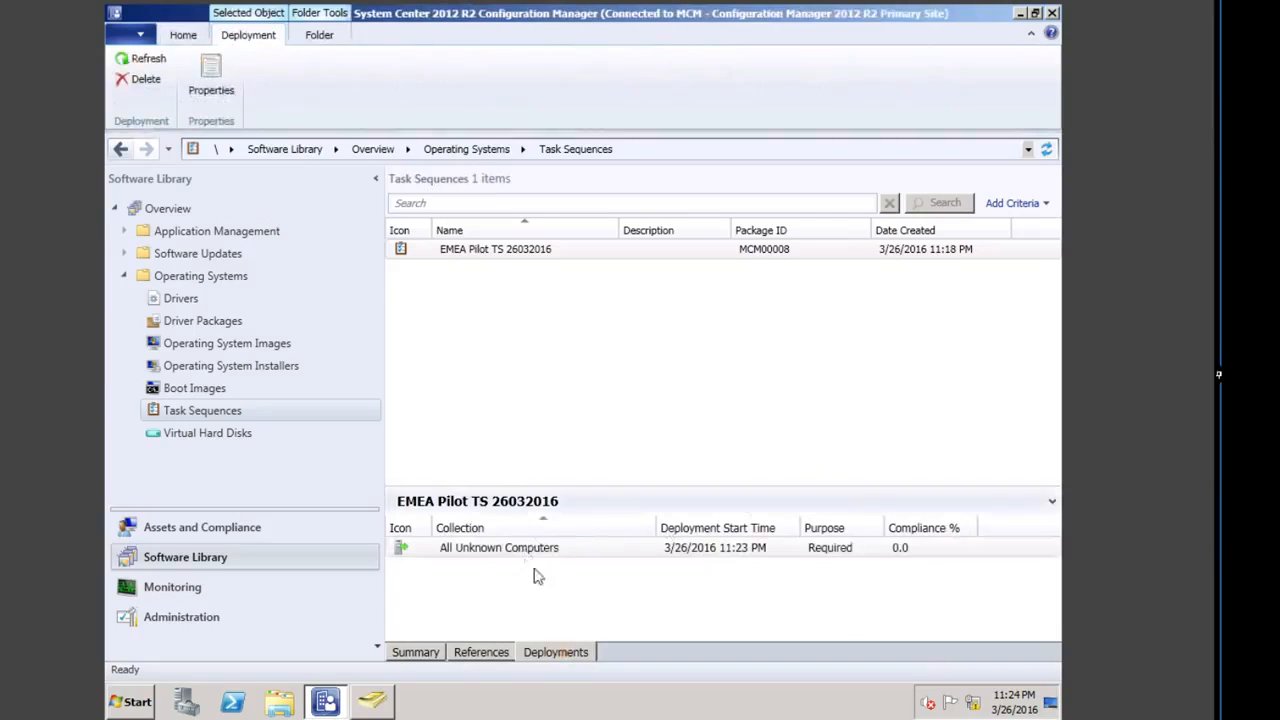
pyautogui.click(485, 552)
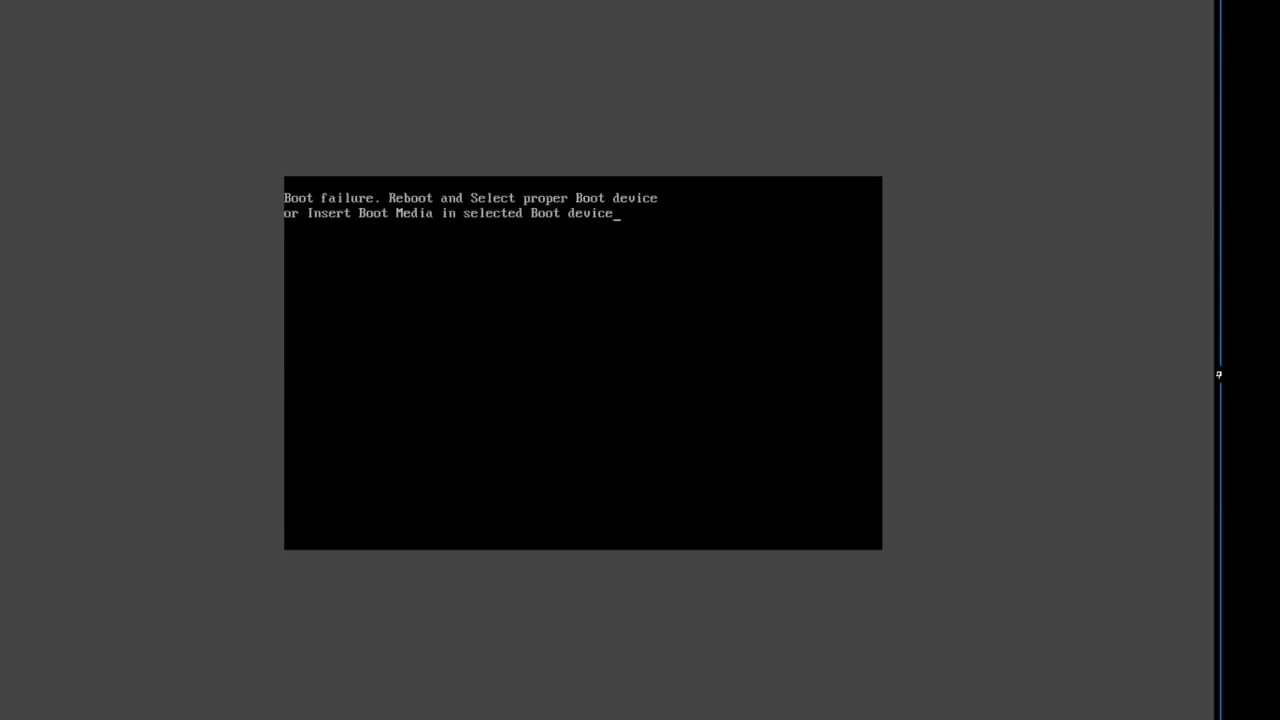
# Step: Run the mandatory EMEA Pilot TS 26032016 task sequence immediately on the bare-metal client
pyautogui.click(848, 405)
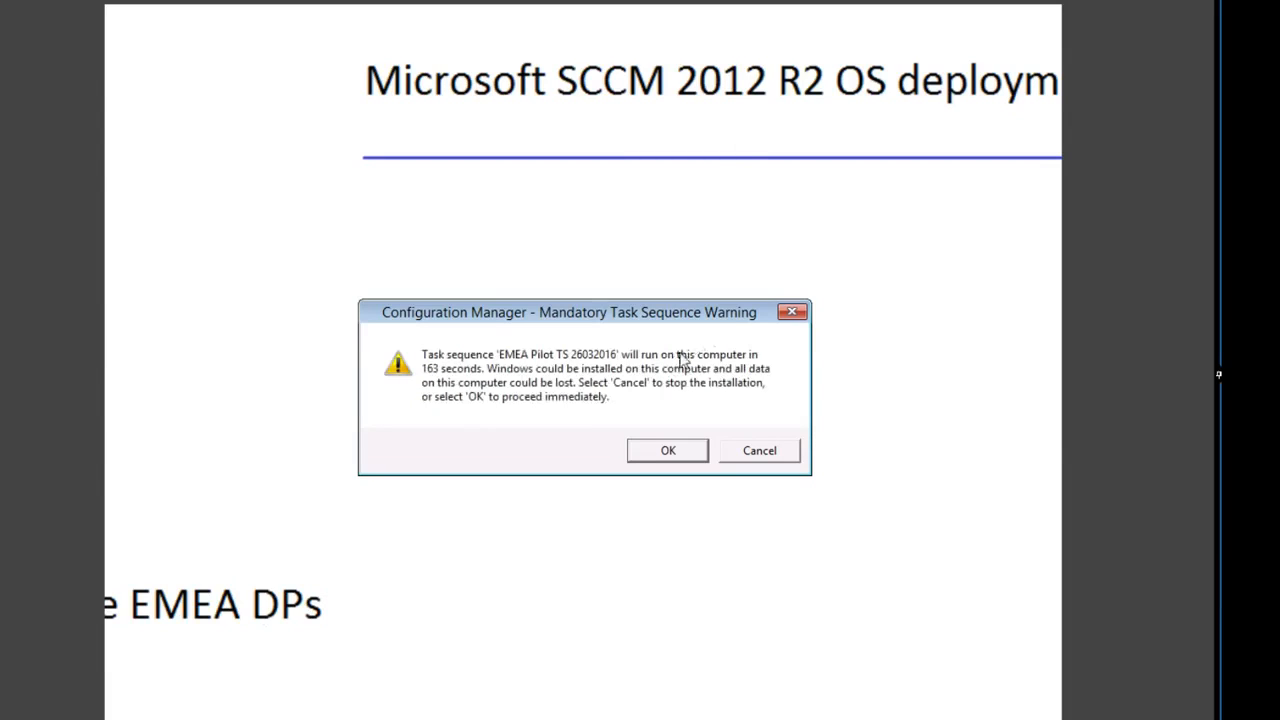
pyautogui.click(669, 452)
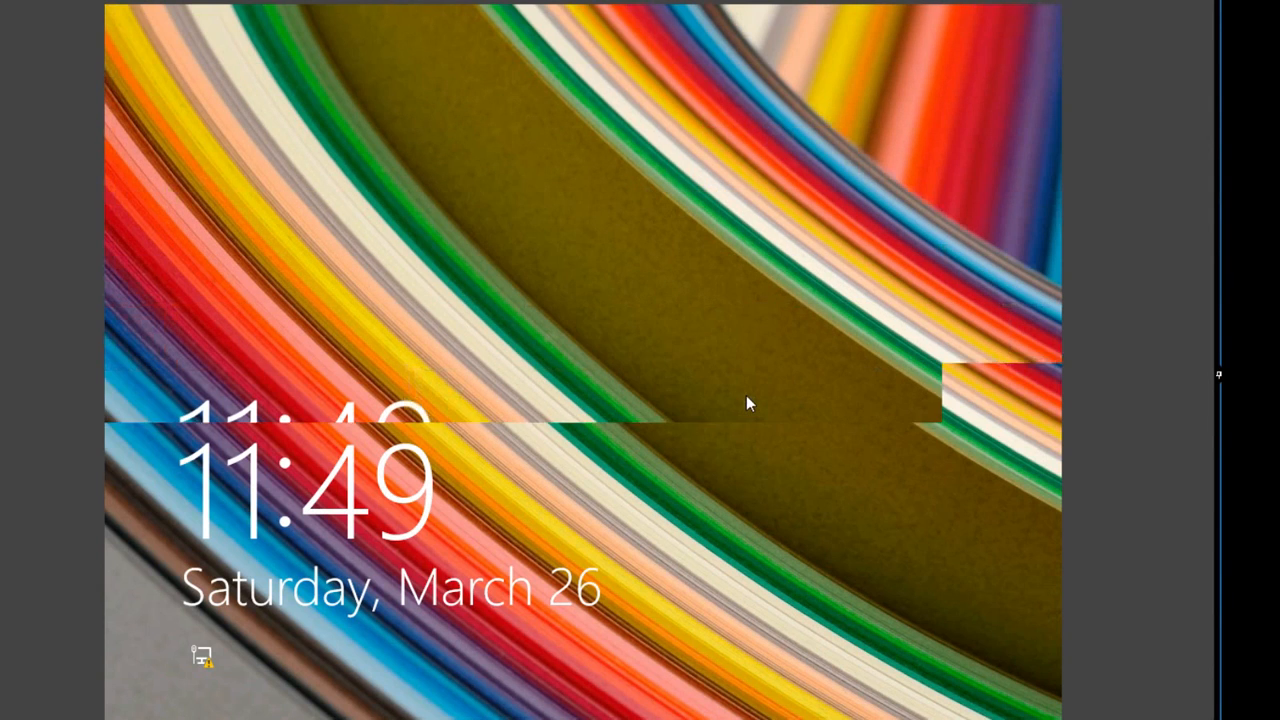
# Step: Sign in to the newly deployed Windows client with the domain account user1 and its account password
pyautogui.click(747, 398)
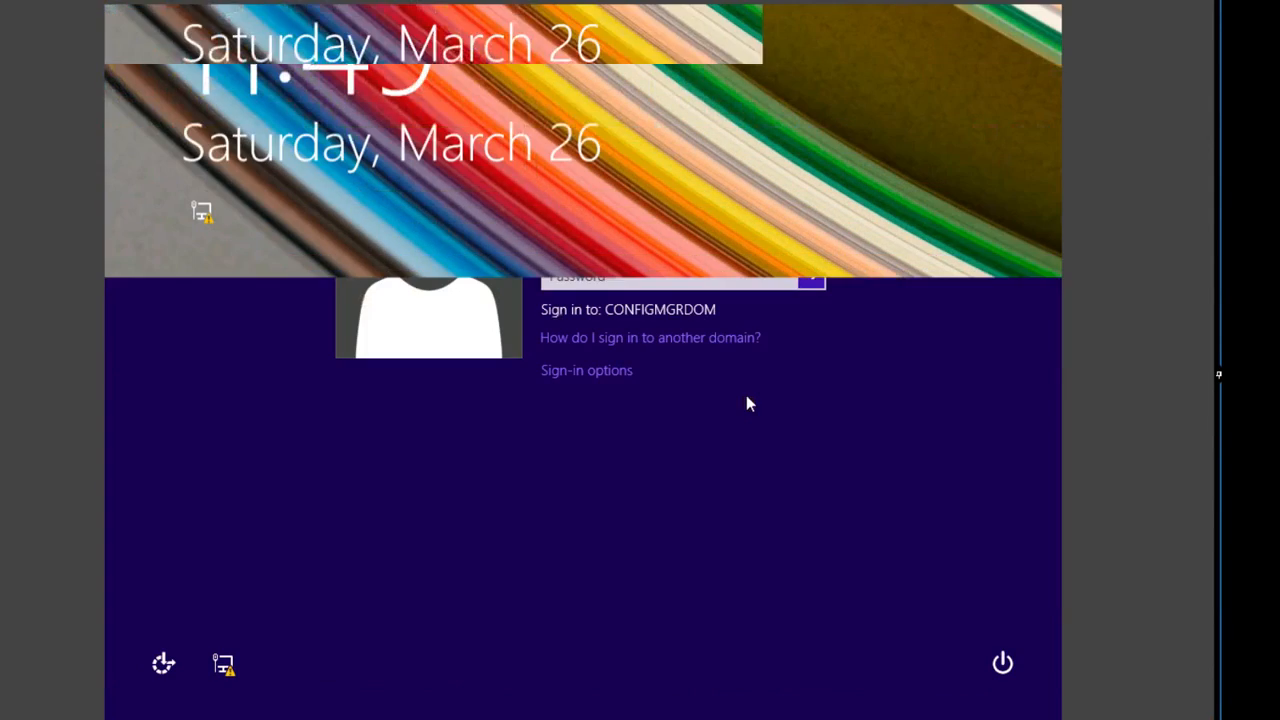
pyautogui.click(637, 240)
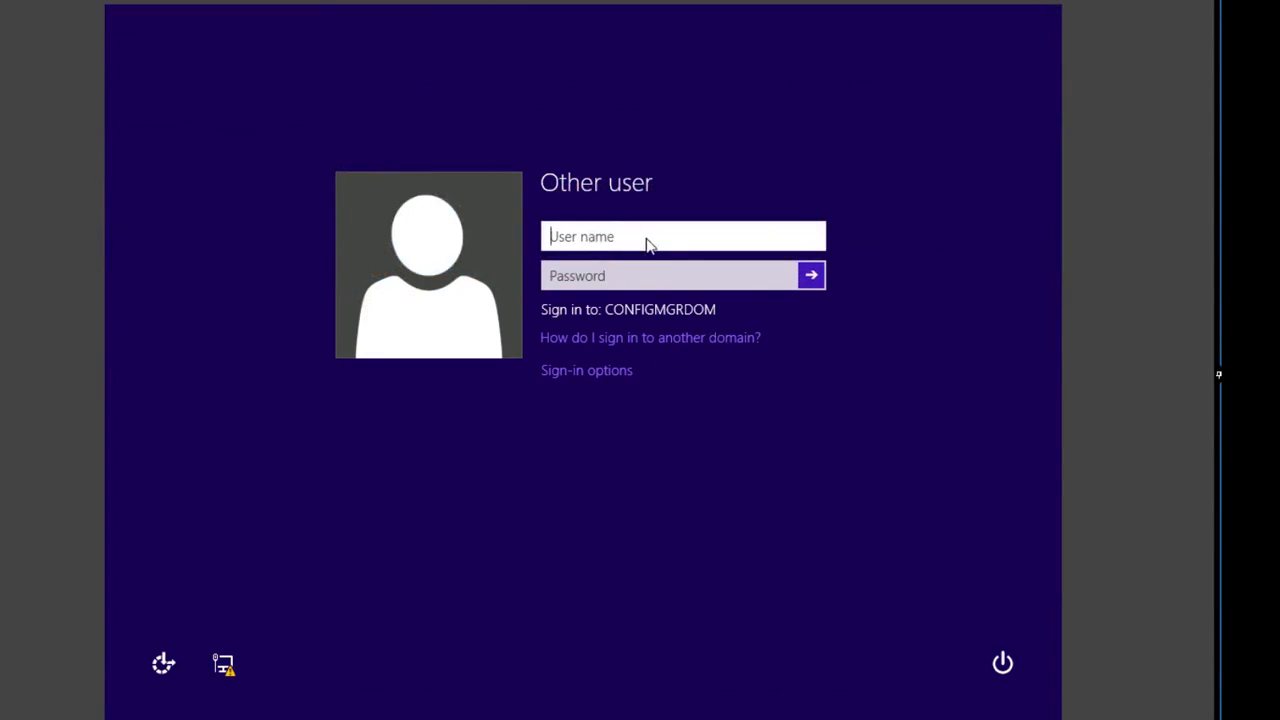
pyautogui.write('user1')
pyautogui.press('Tab')
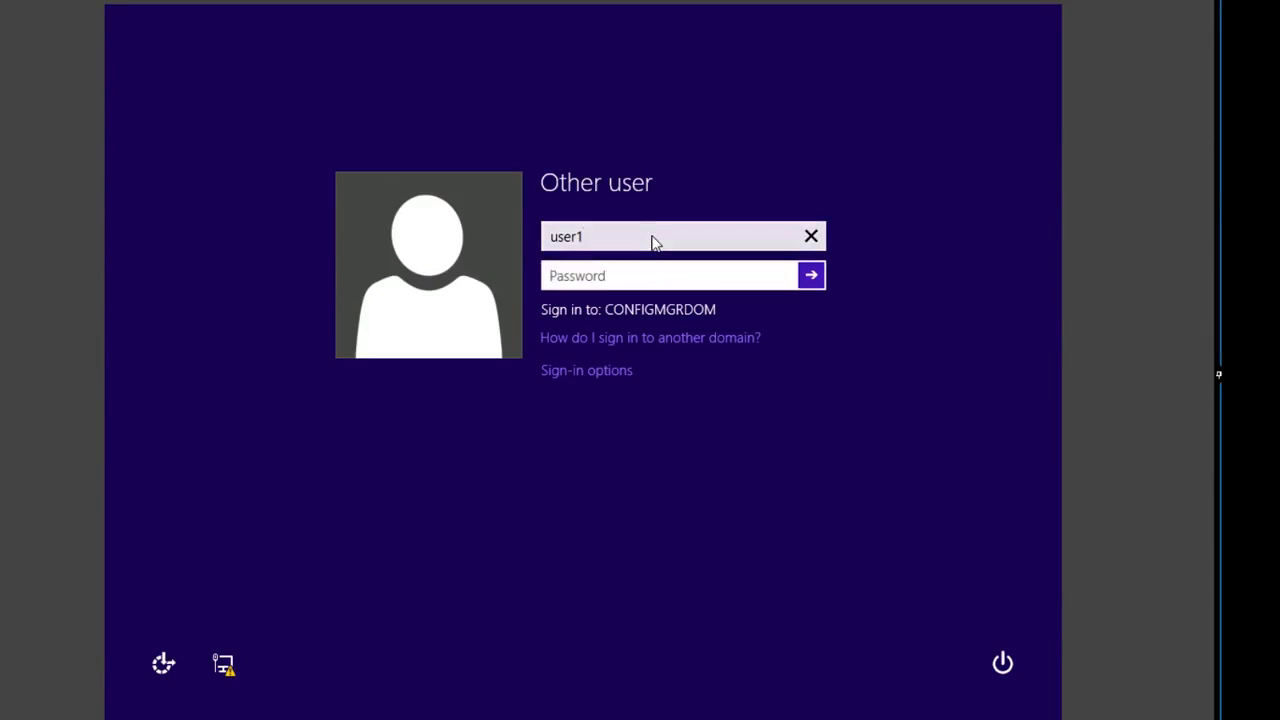
pyautogui.write('••••••••')
pyautogui.press('Return')
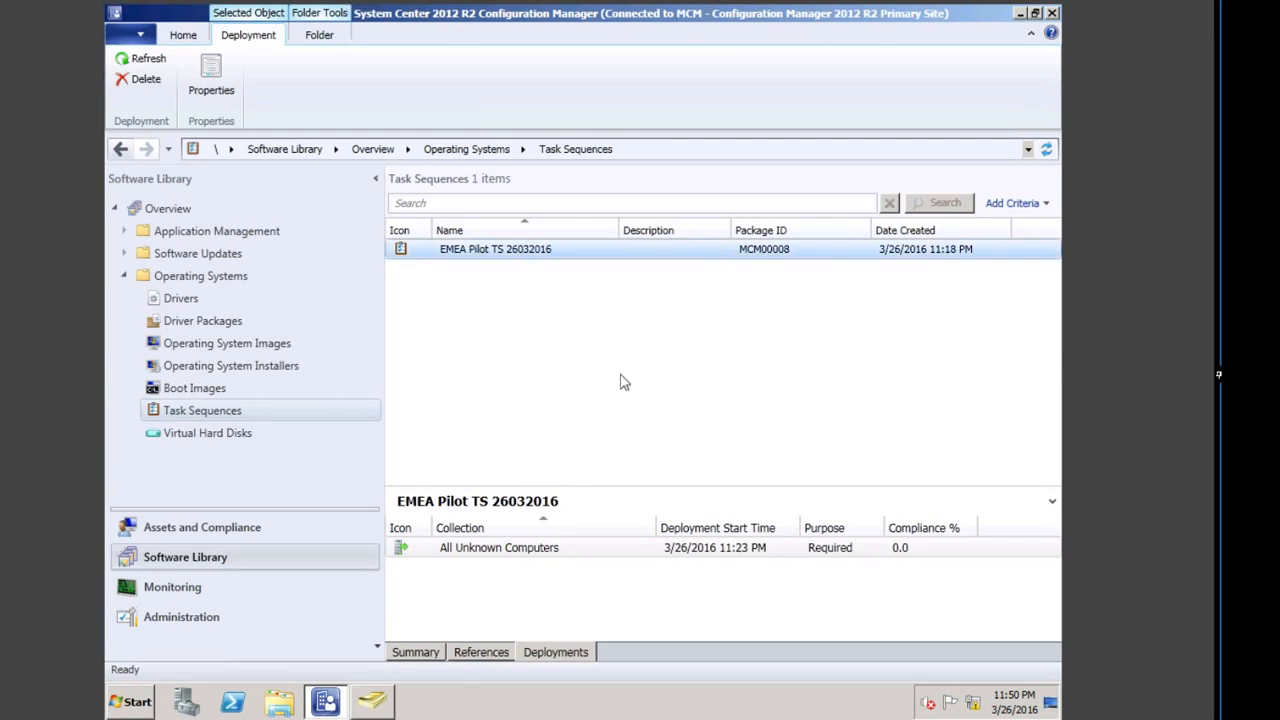
# Step: Switch to the Configuration Manager console and open the list of deployments in the Monitoring workspace
pyautogui.click(175, 588)
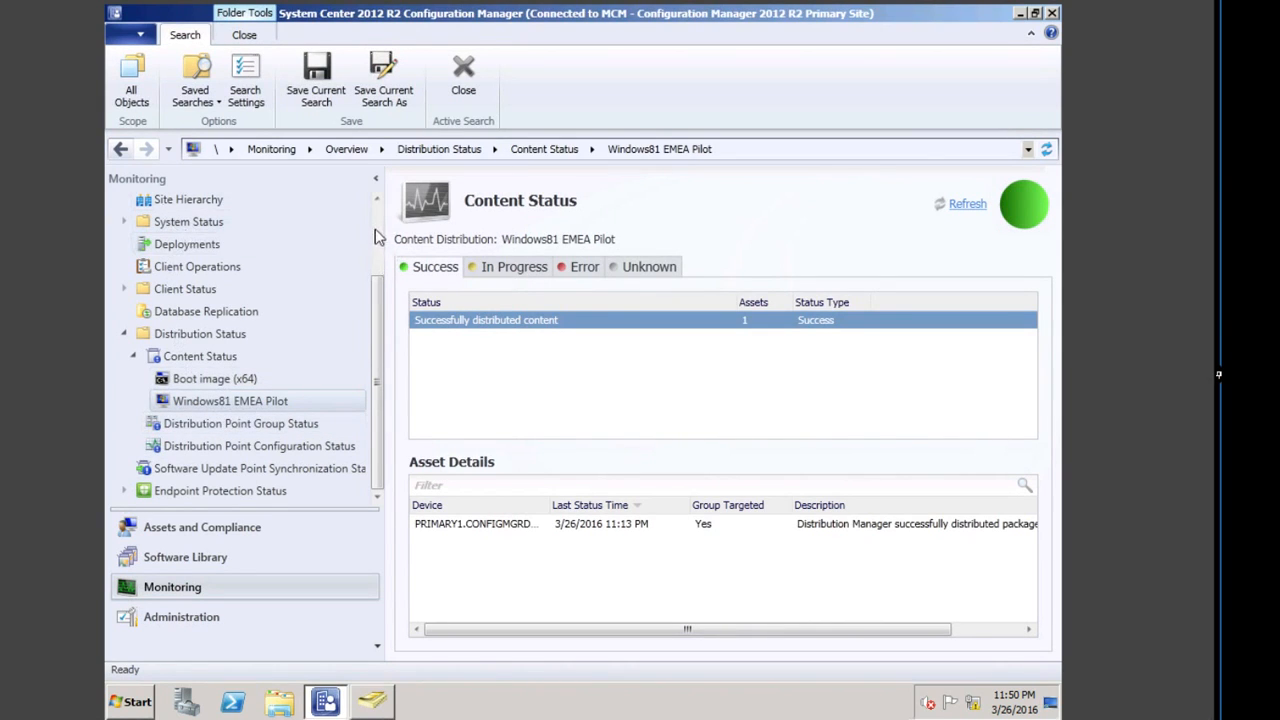
pyautogui.scroll(2, 372, 224)
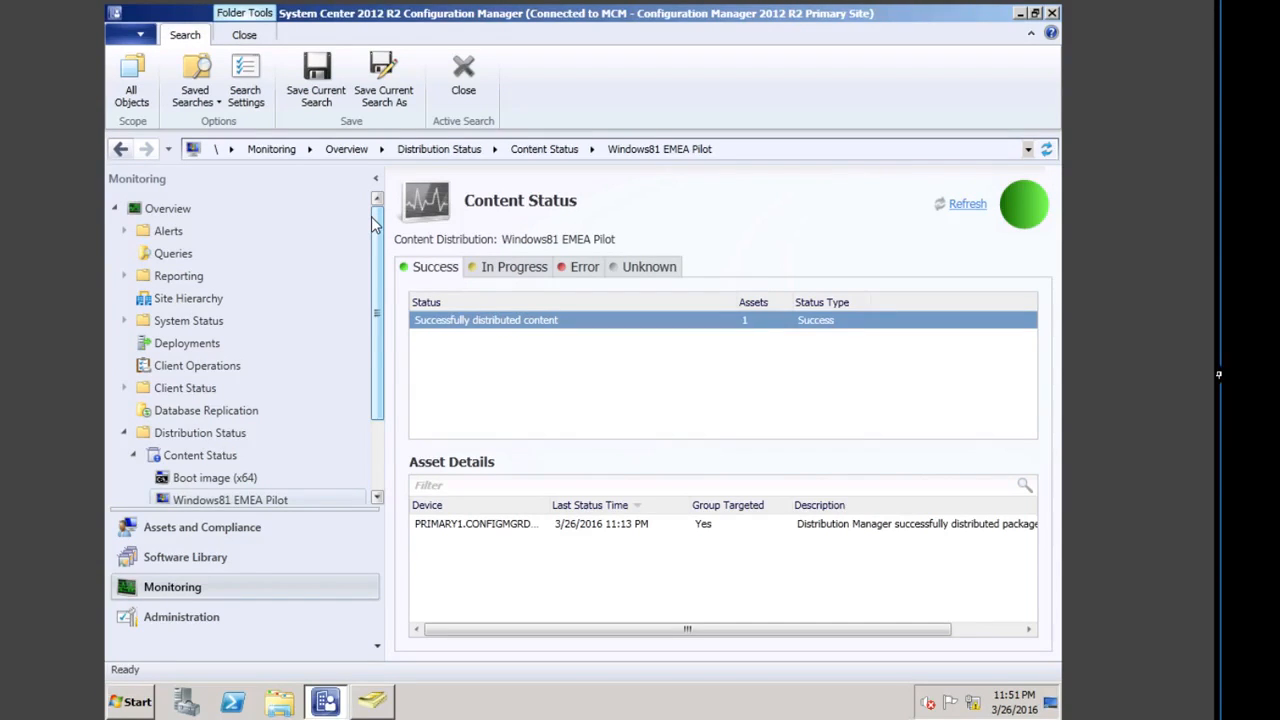
pyautogui.click(124, 433)
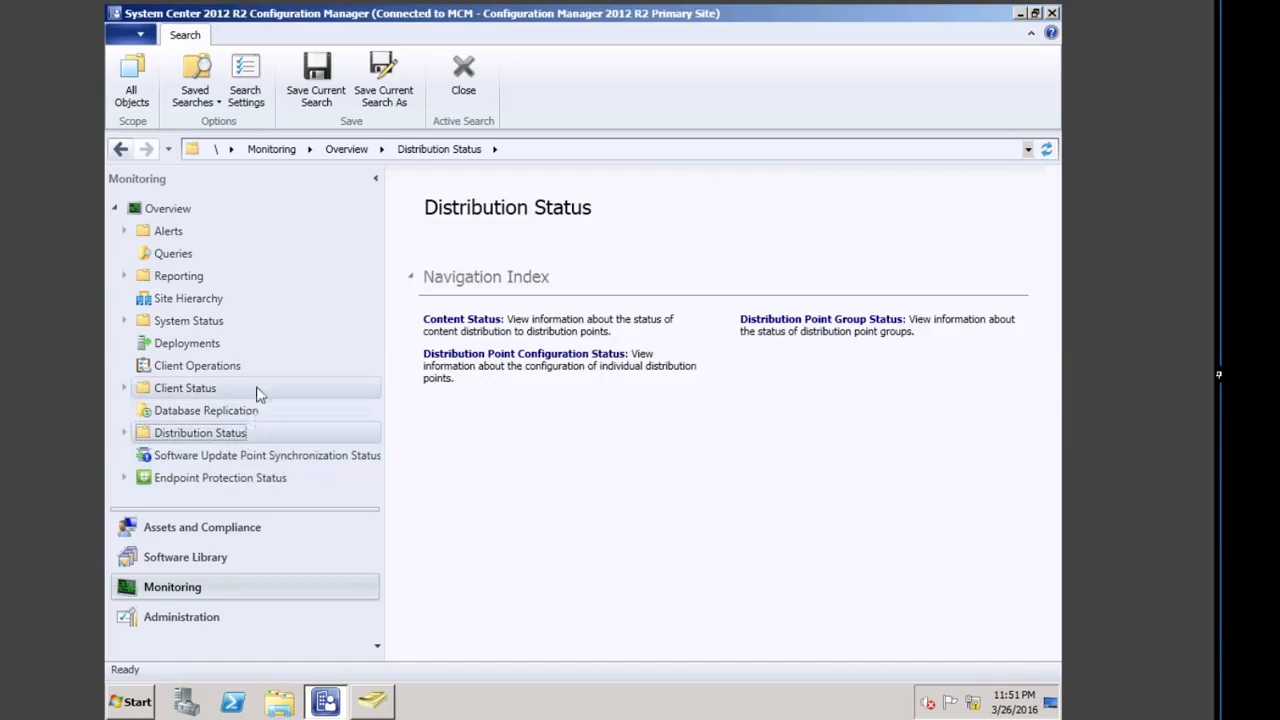
pyautogui.click(126, 277)
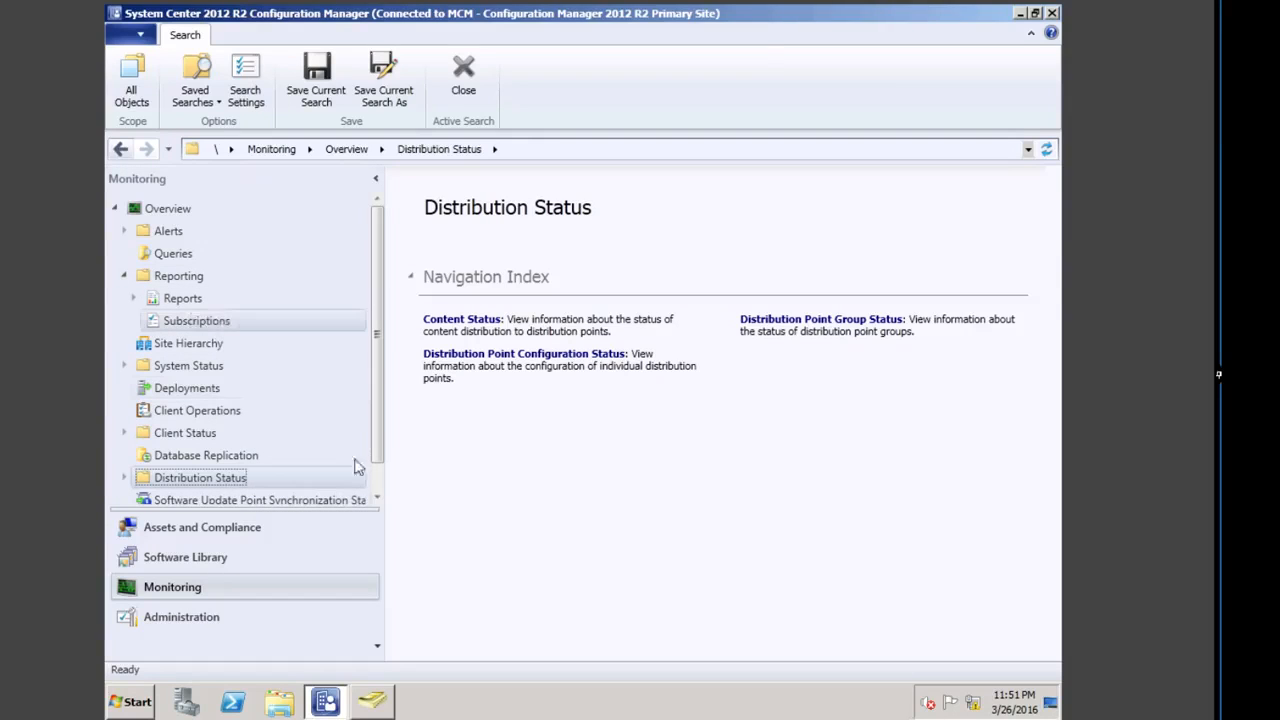
pyautogui.click(377, 498)
pyautogui.click(377, 498)
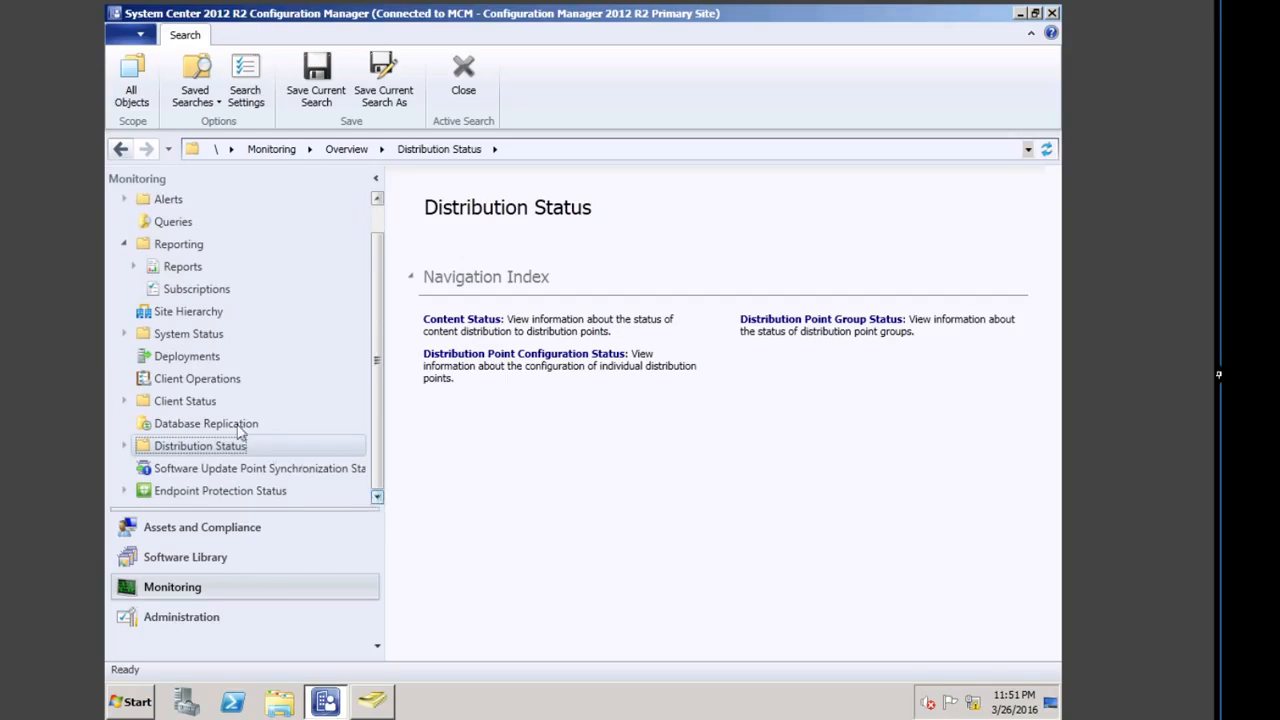
pyautogui.click(188, 357)
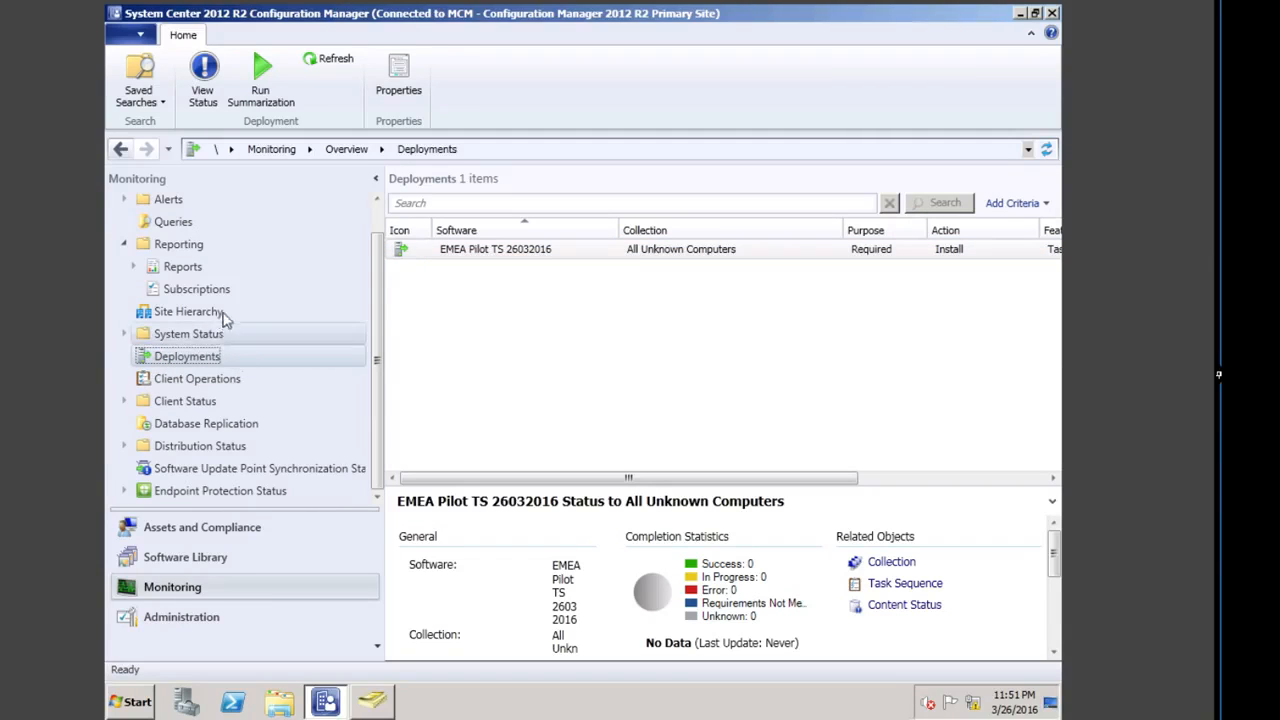
pyautogui.click(123, 334)
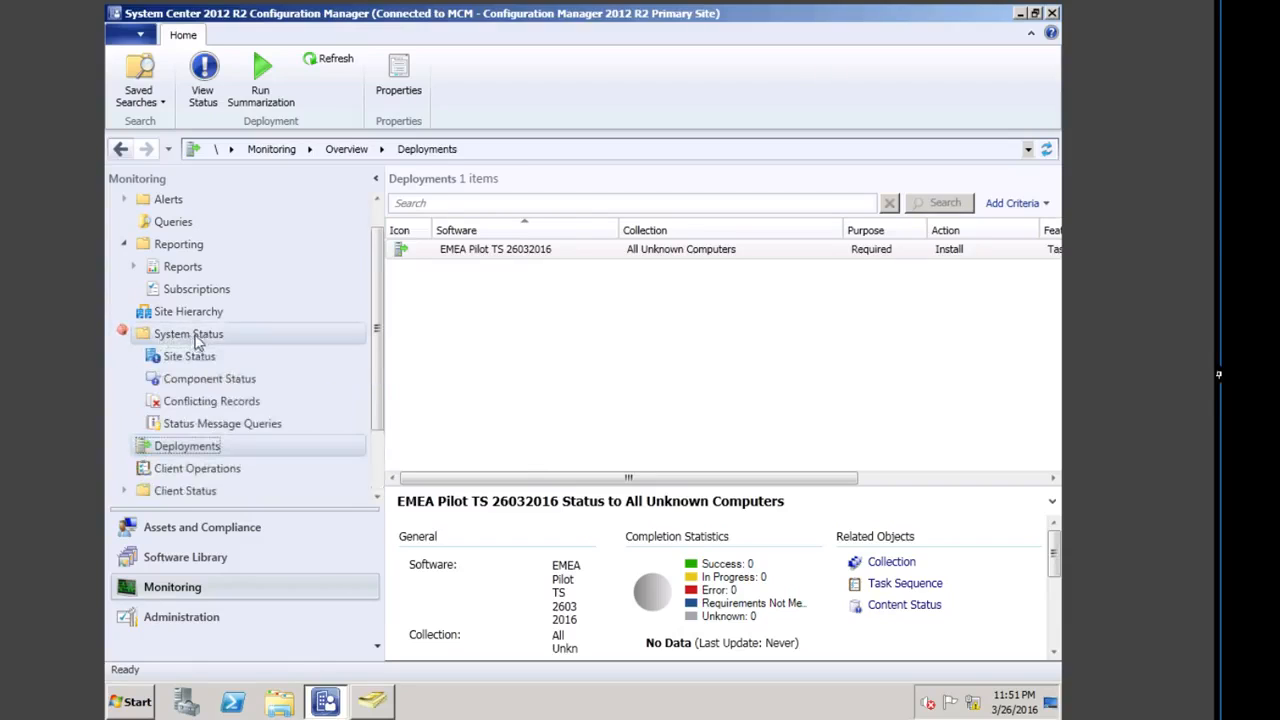
pyautogui.click(123, 334)
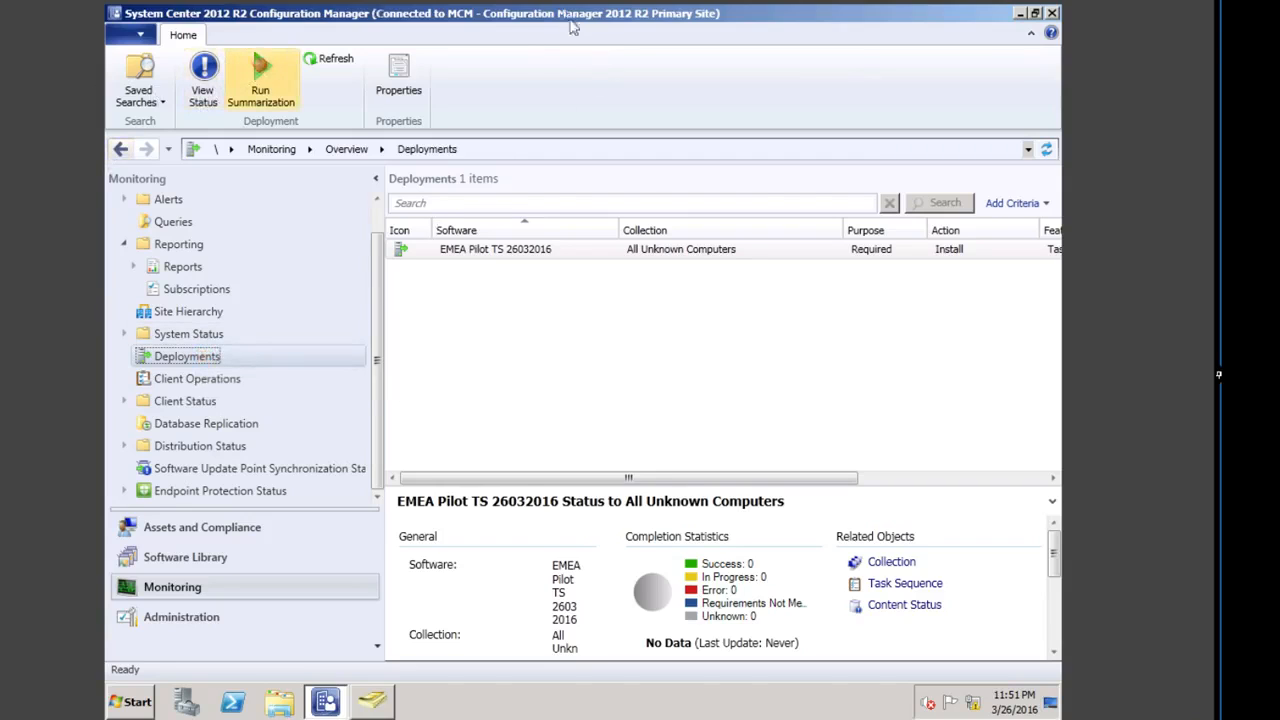
# Step: Run summarization for the EMEA Pilot TS 26032016 deployment, refresh it, and check the content status of its task sequence
pyautogui.click(731, 411)
pyautogui.click(325, 55)
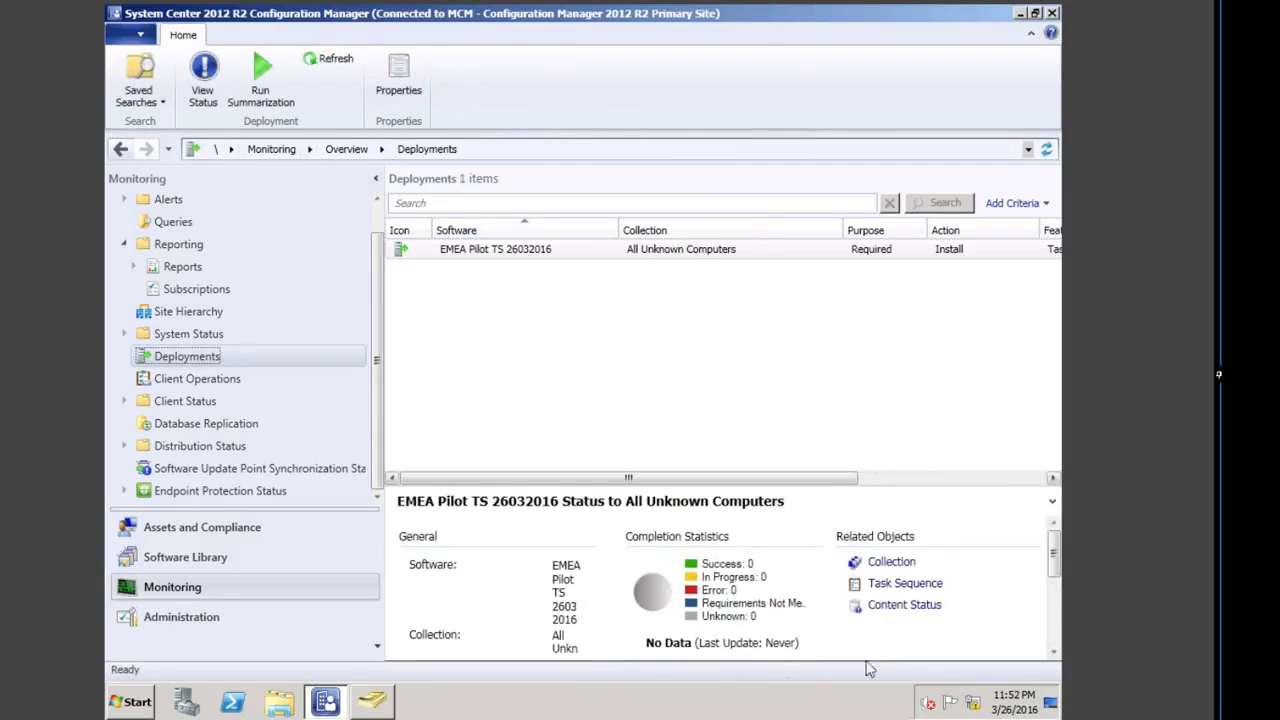
pyautogui.click(903, 604)
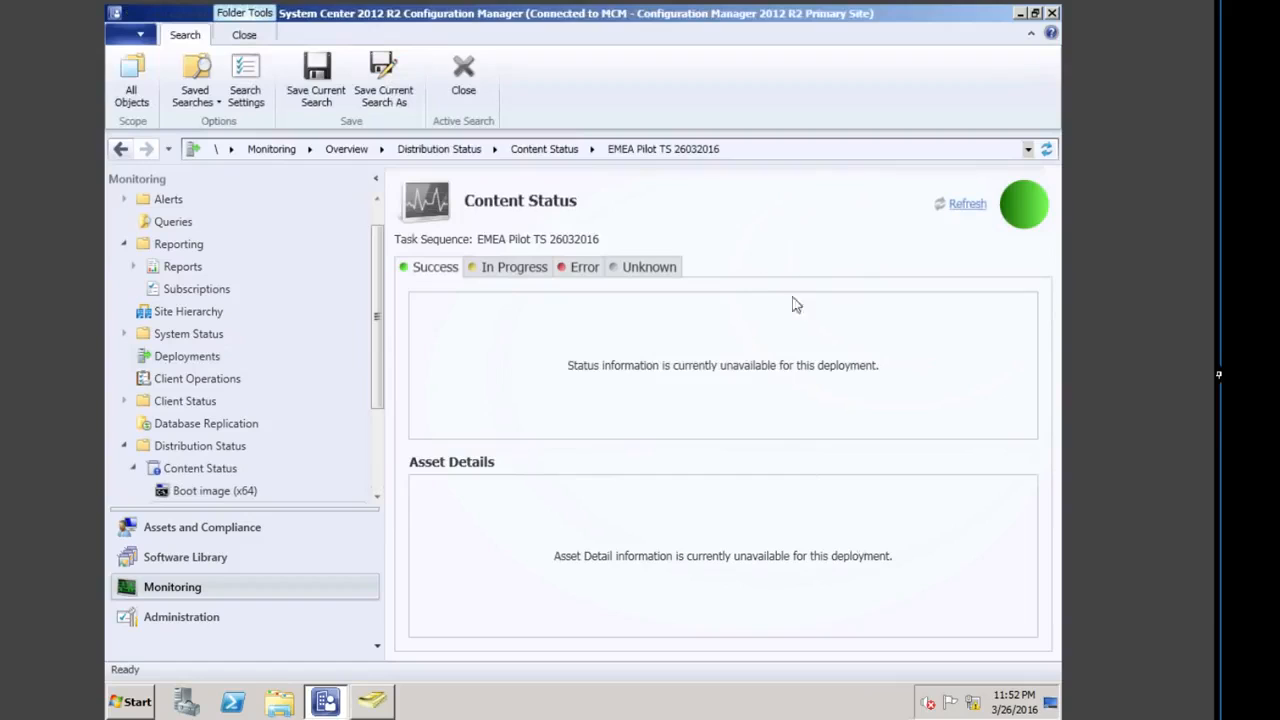
pyautogui.click(966, 204)
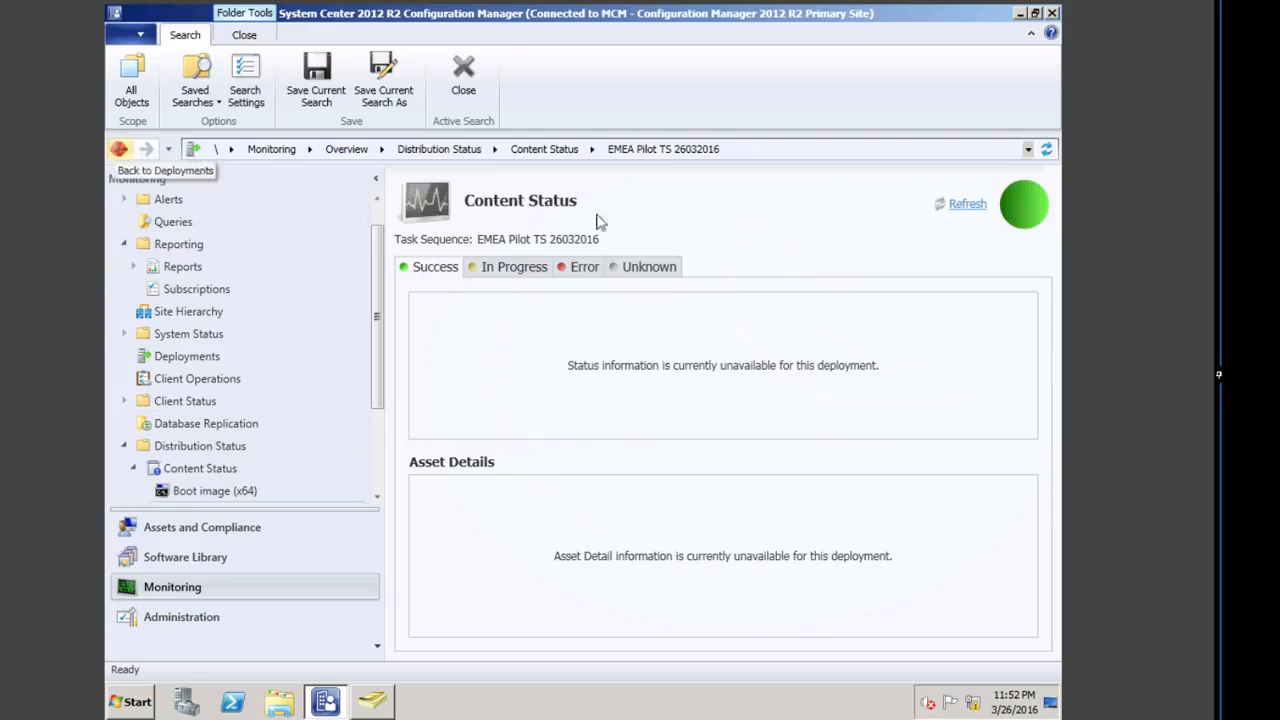
pyautogui.click(119, 148)
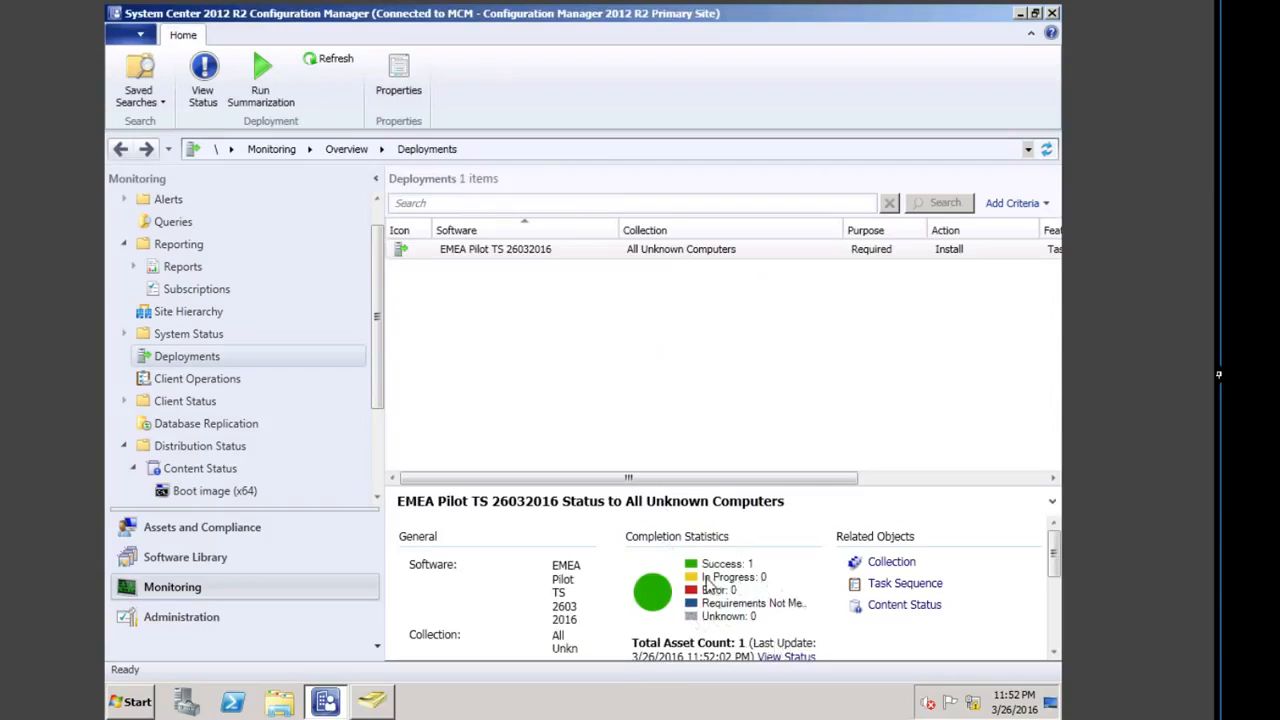
# Step: Examine the detailed deployment status and asset details of EMEA Pilot TS 26032016 for the All Unknown Computers collection
pyautogui.click(906, 605)
pyautogui.click(486, 254)
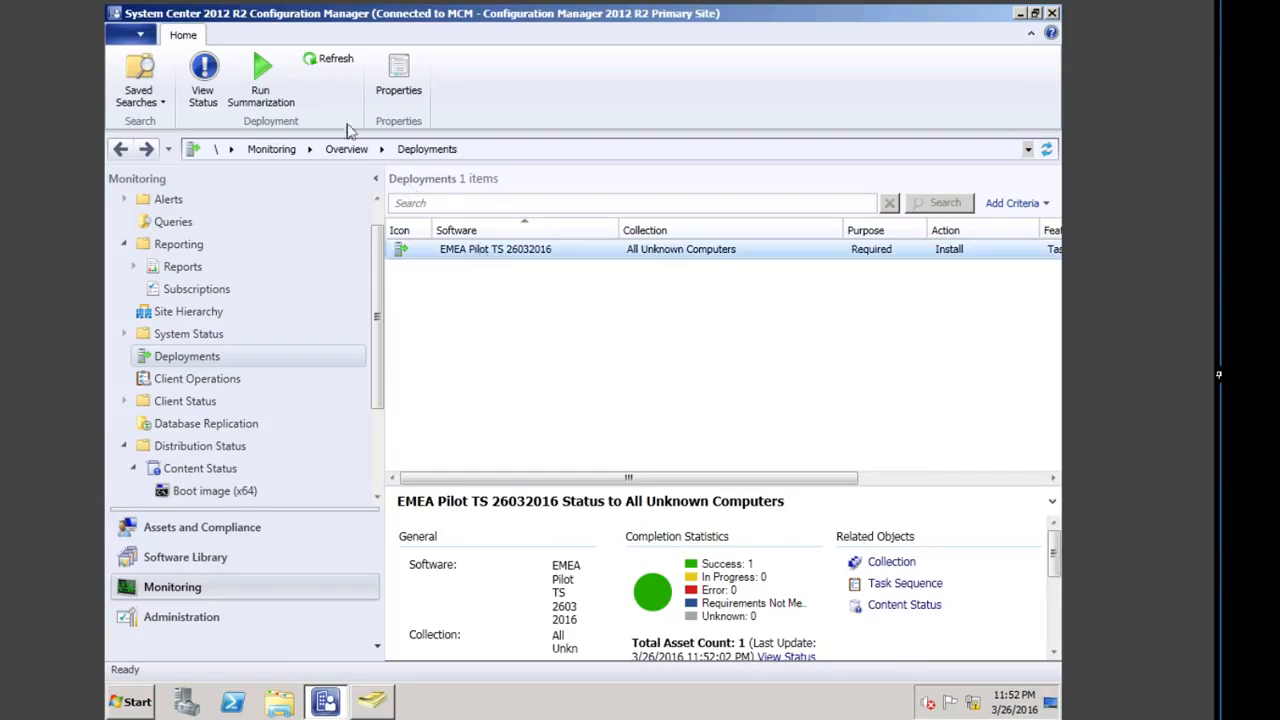
pyautogui.click(329, 60)
pyautogui.click(786, 657)
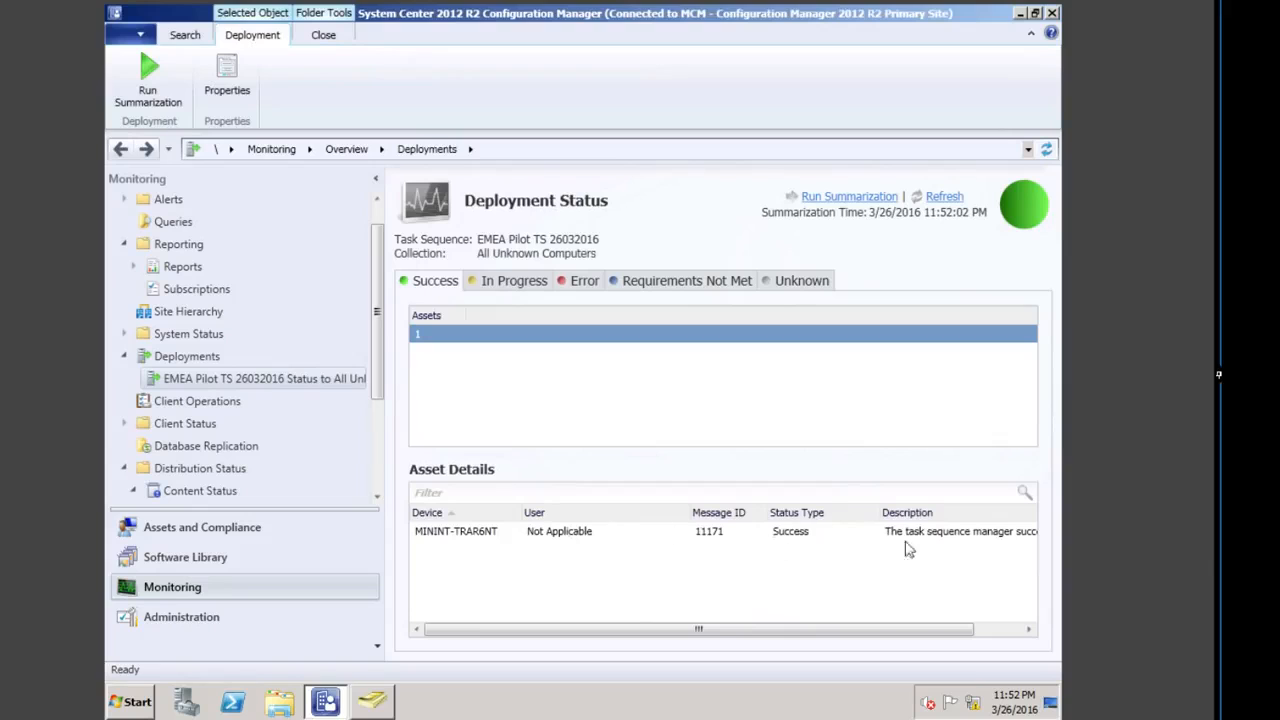
pyautogui.click(457, 537)
# Step: Run the All task sequence deployments report from the Task Sequence - Deployments report category
pyautogui.click(183, 267)
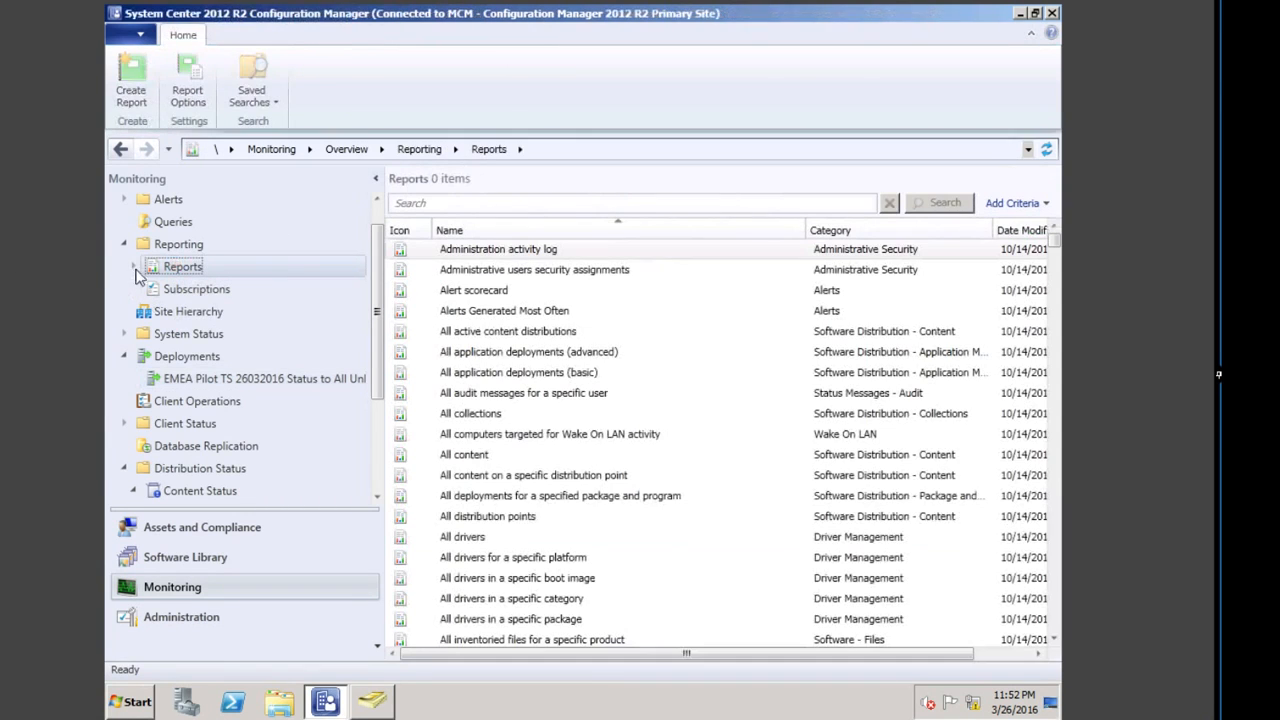
pyautogui.click(134, 268)
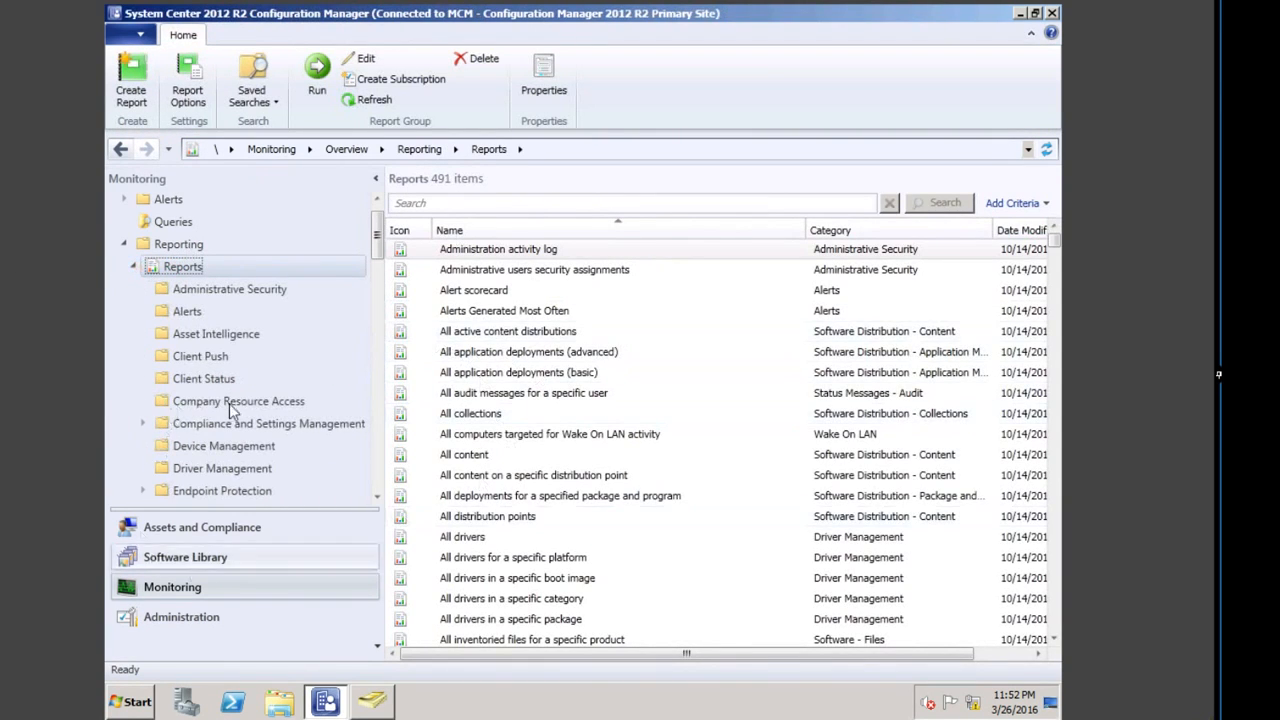
pyautogui.click(378, 467)
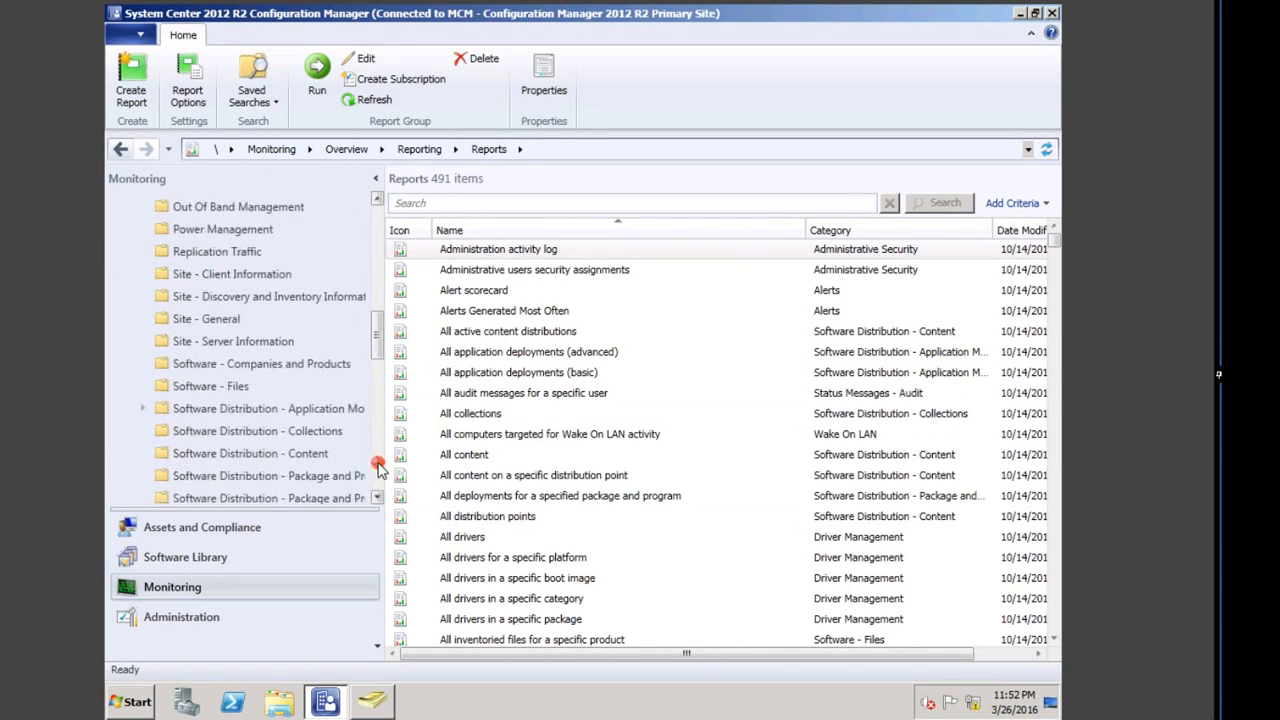
pyautogui.click(378, 467)
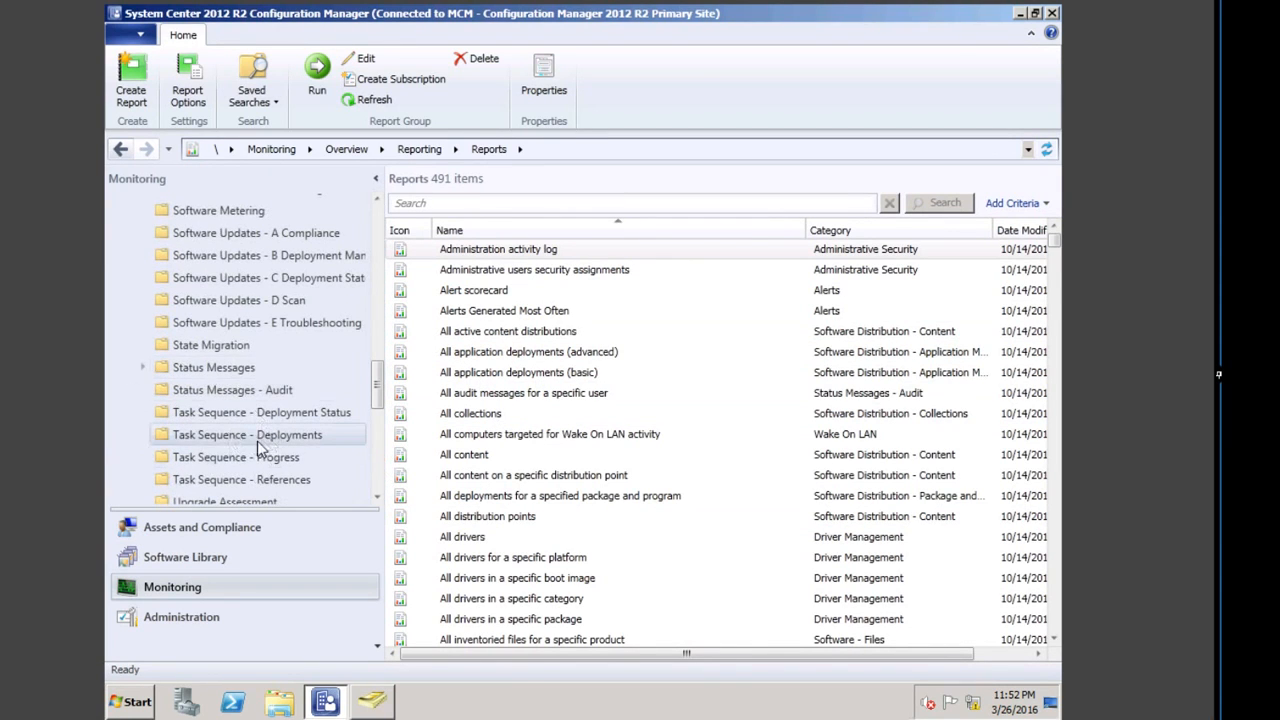
pyautogui.click(198, 436)
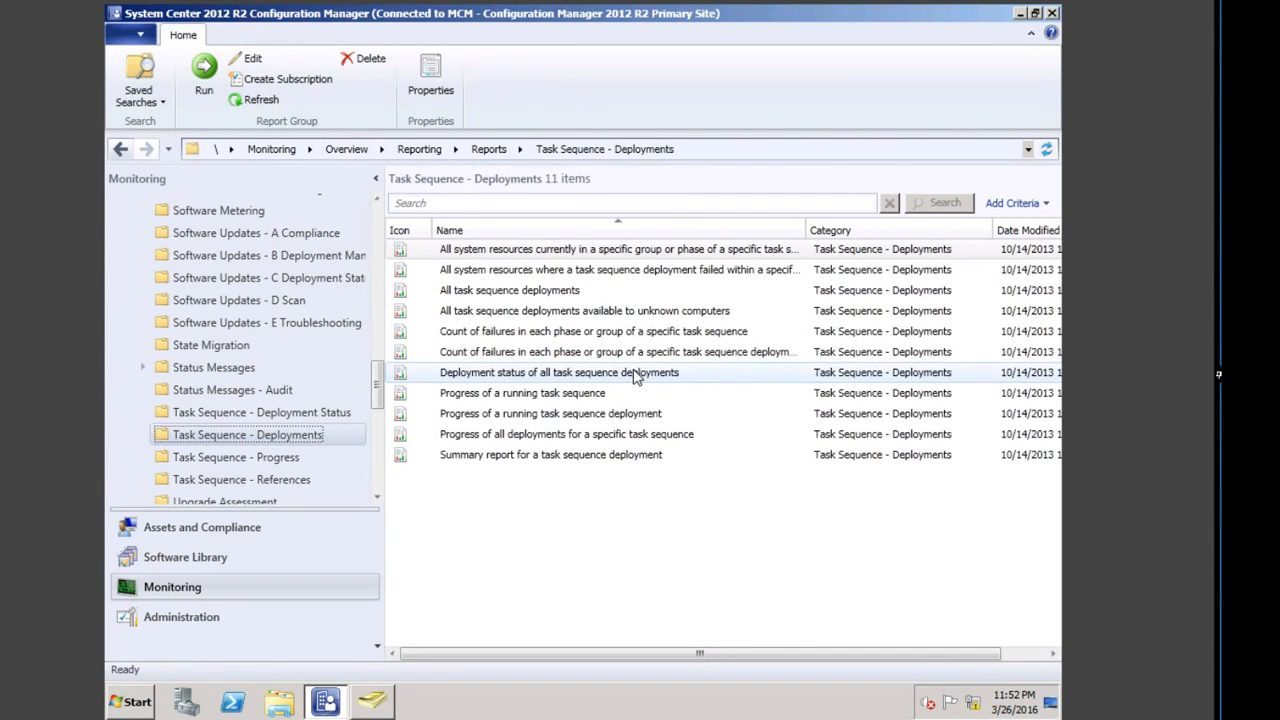
pyautogui.doubleClick(508, 291)
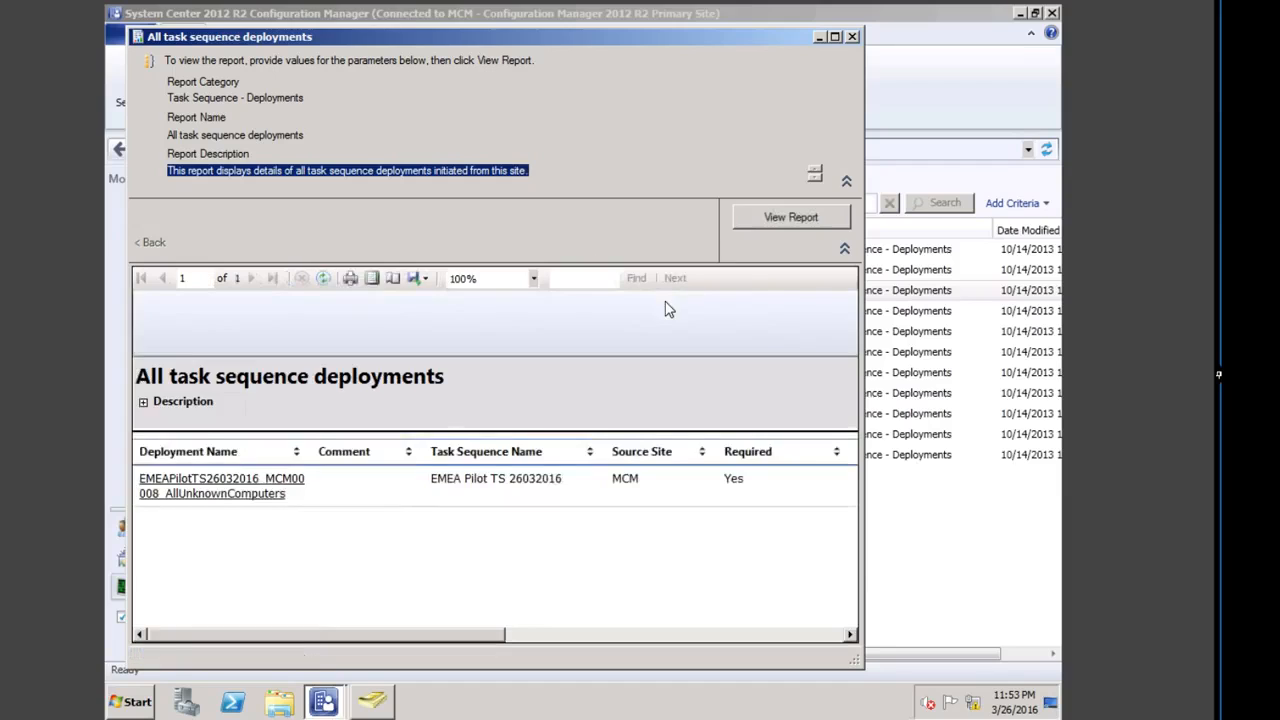
# Step: Drill down from the EMEA Pilot TS 26032016 deployment to its step-by-step history on MININT-TRAR6NT and maximize the report
pyautogui.click(217, 494)
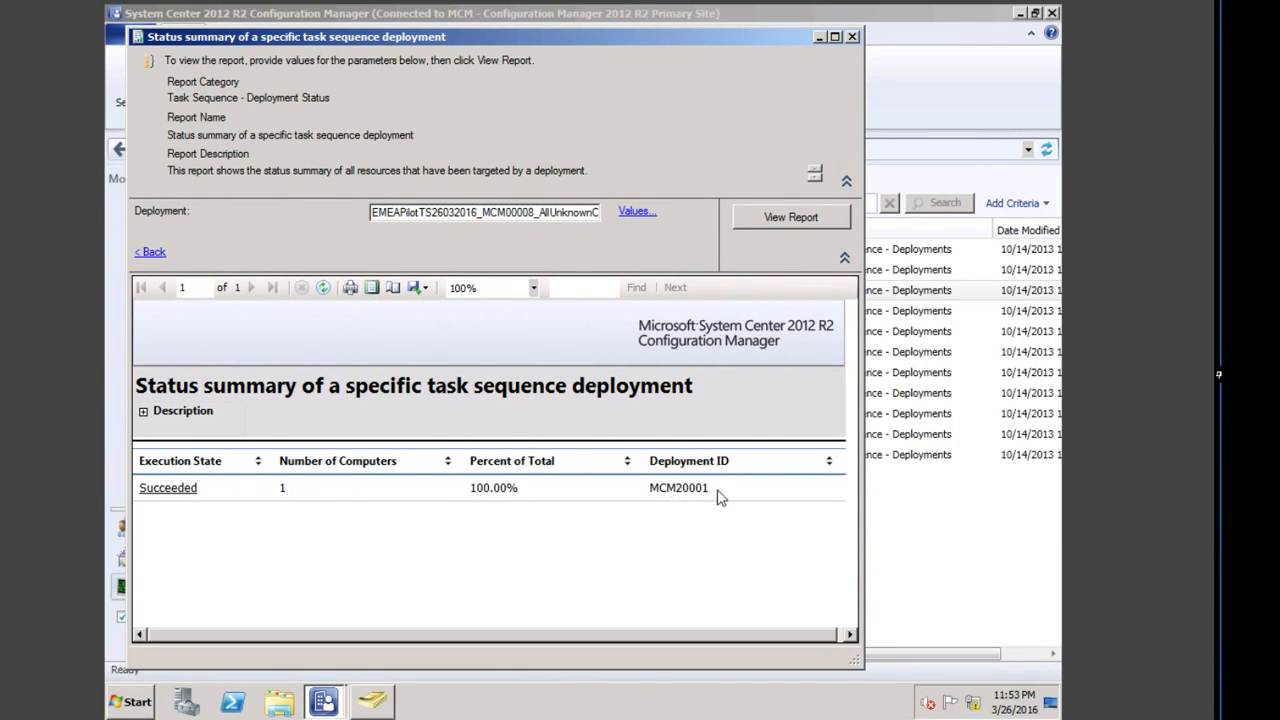
pyautogui.click(183, 488)
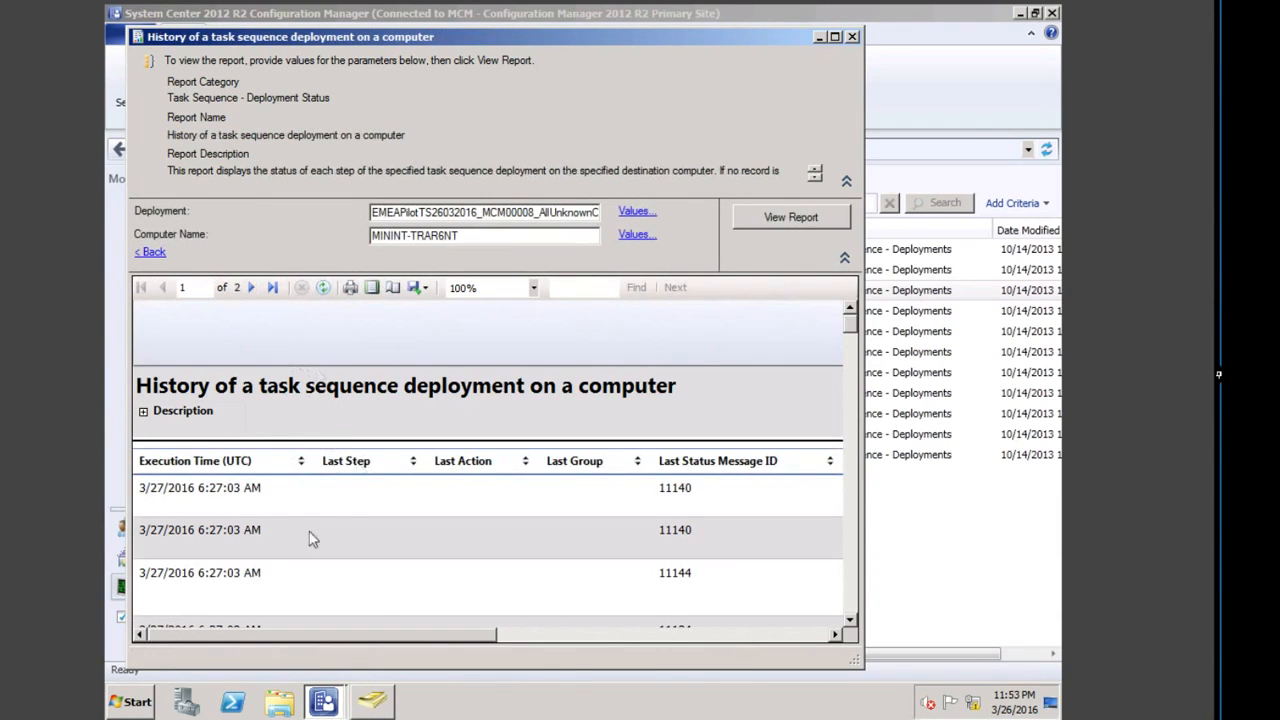
pyautogui.click(849, 578)
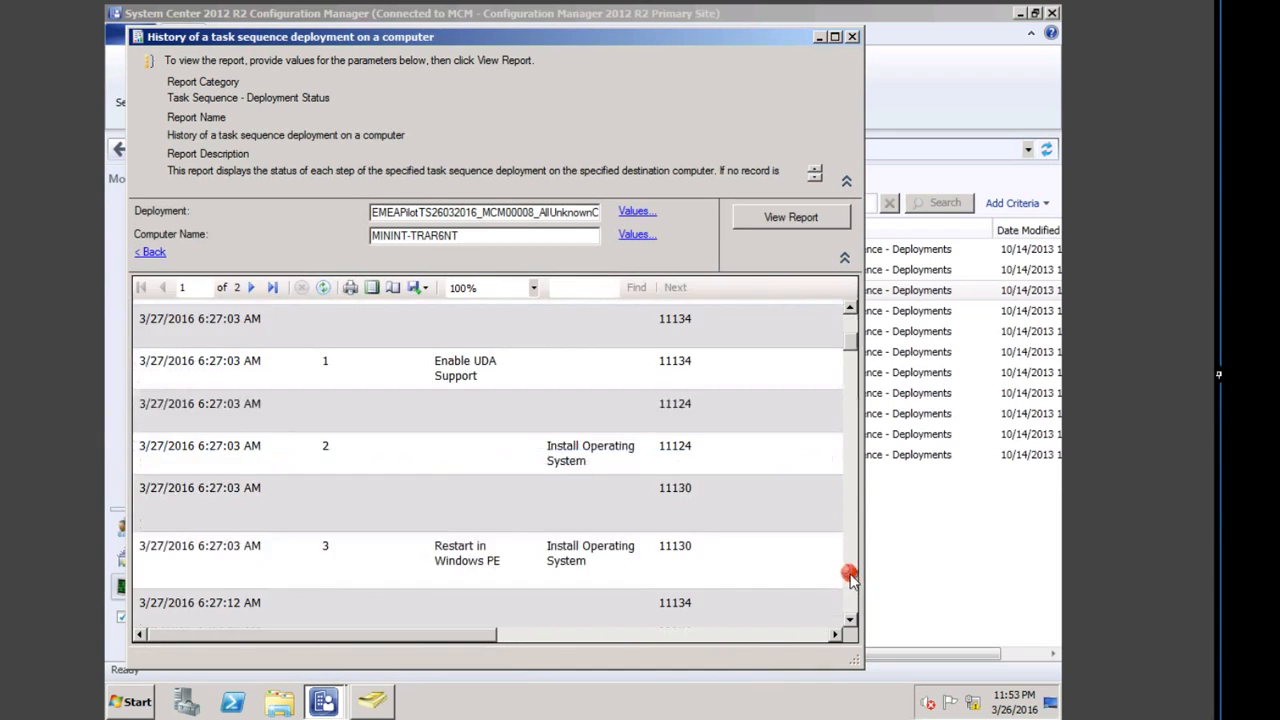
pyautogui.click(848, 332)
pyautogui.click(848, 332)
pyautogui.click(834, 37)
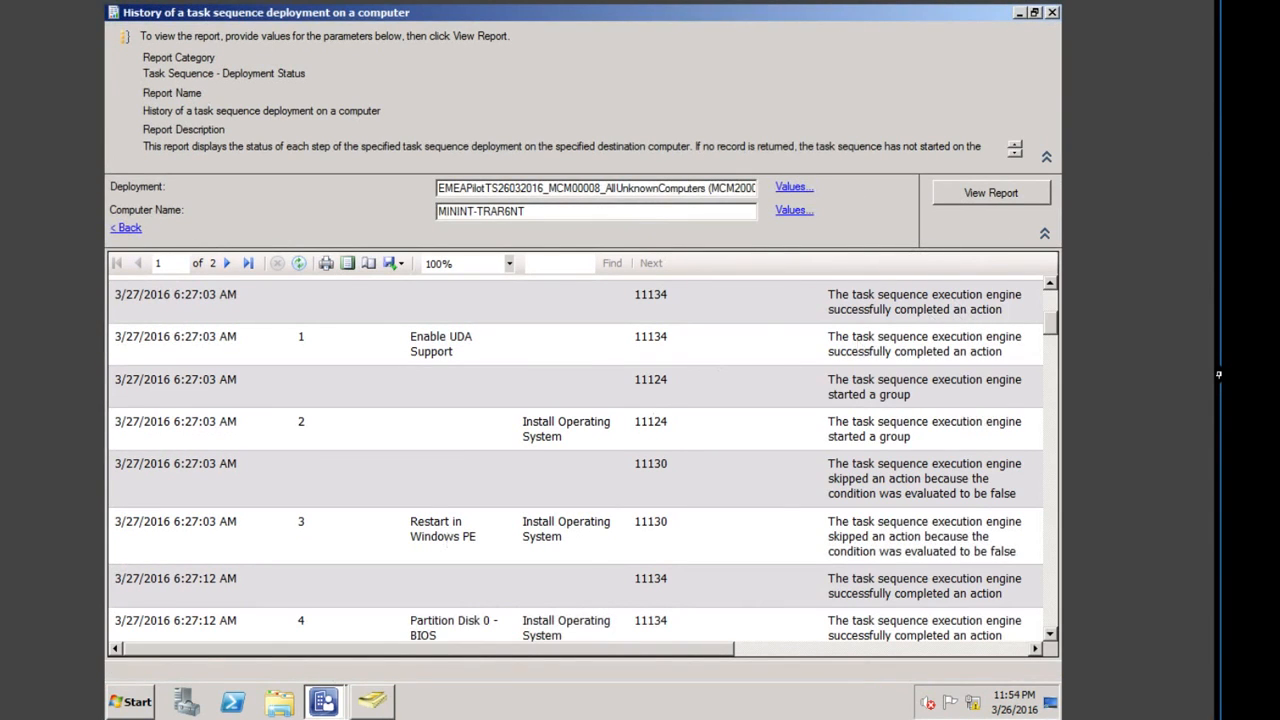
# Step: Return to the main console and show the properties of the MININT-TRAR6NT device under Assets and Compliance
pyautogui.click(333, 705)
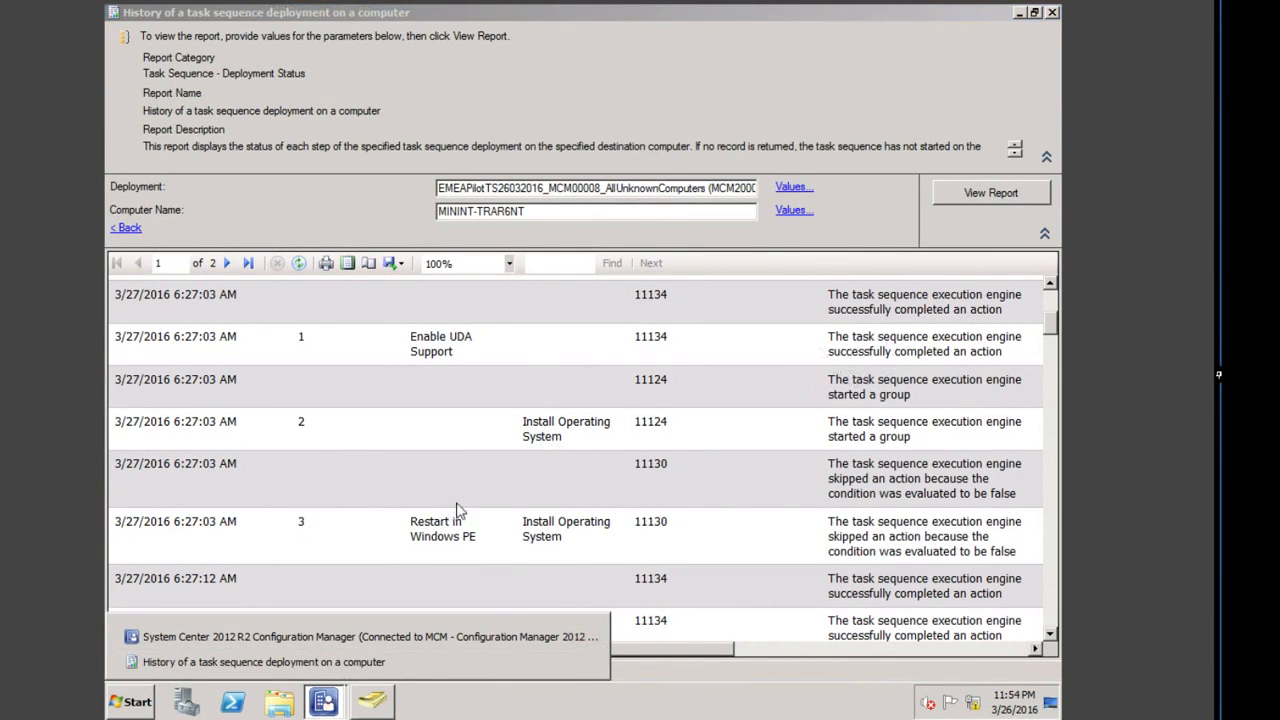
pyautogui.click(236, 637)
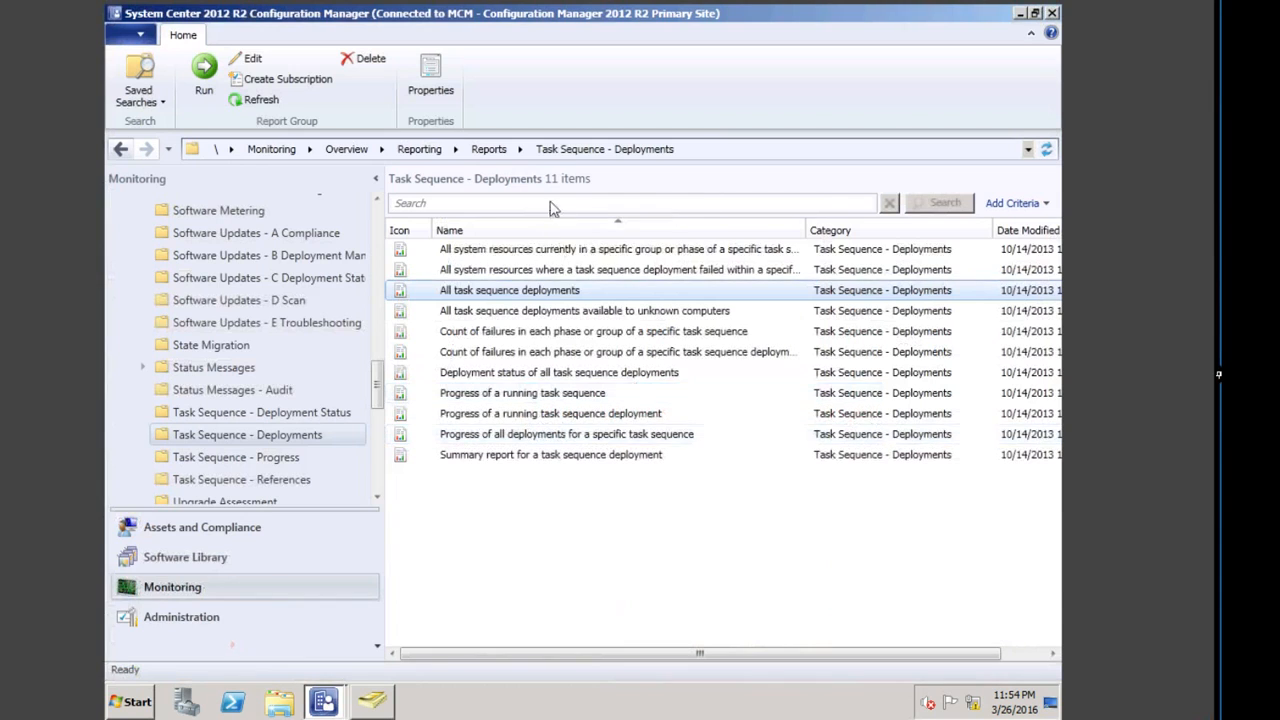
pyautogui.click(186, 527)
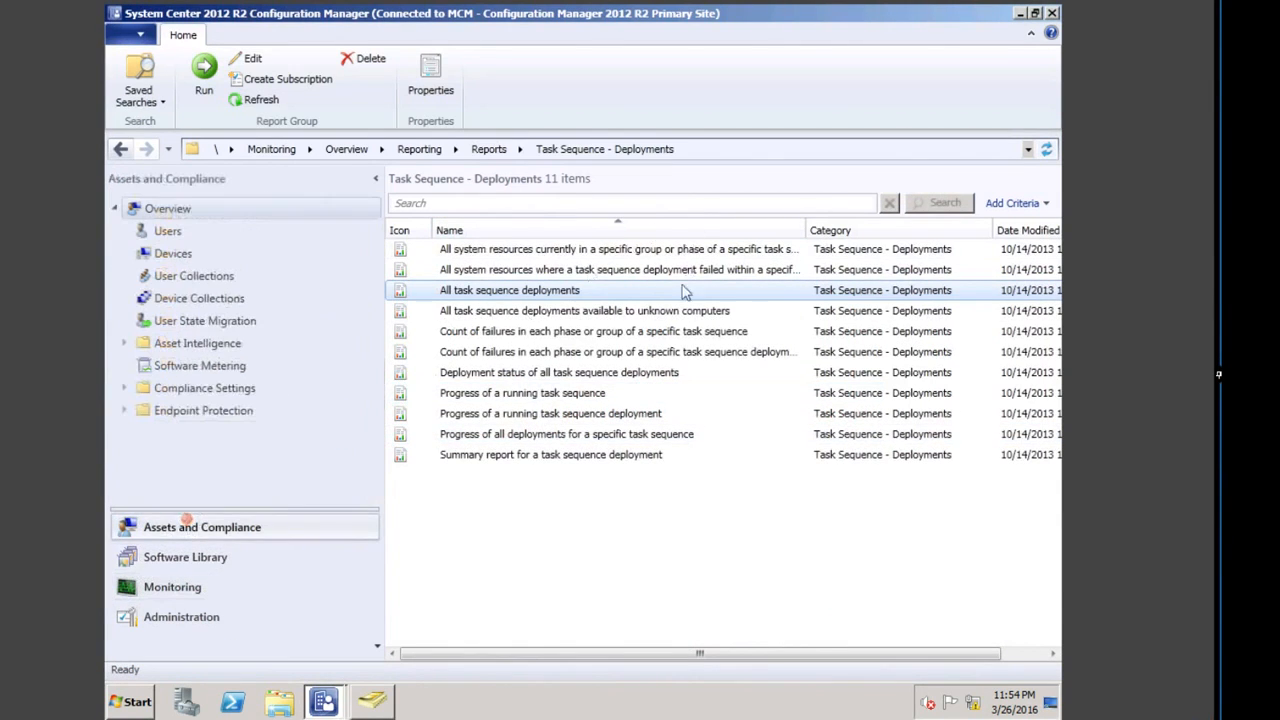
pyautogui.click(199, 299)
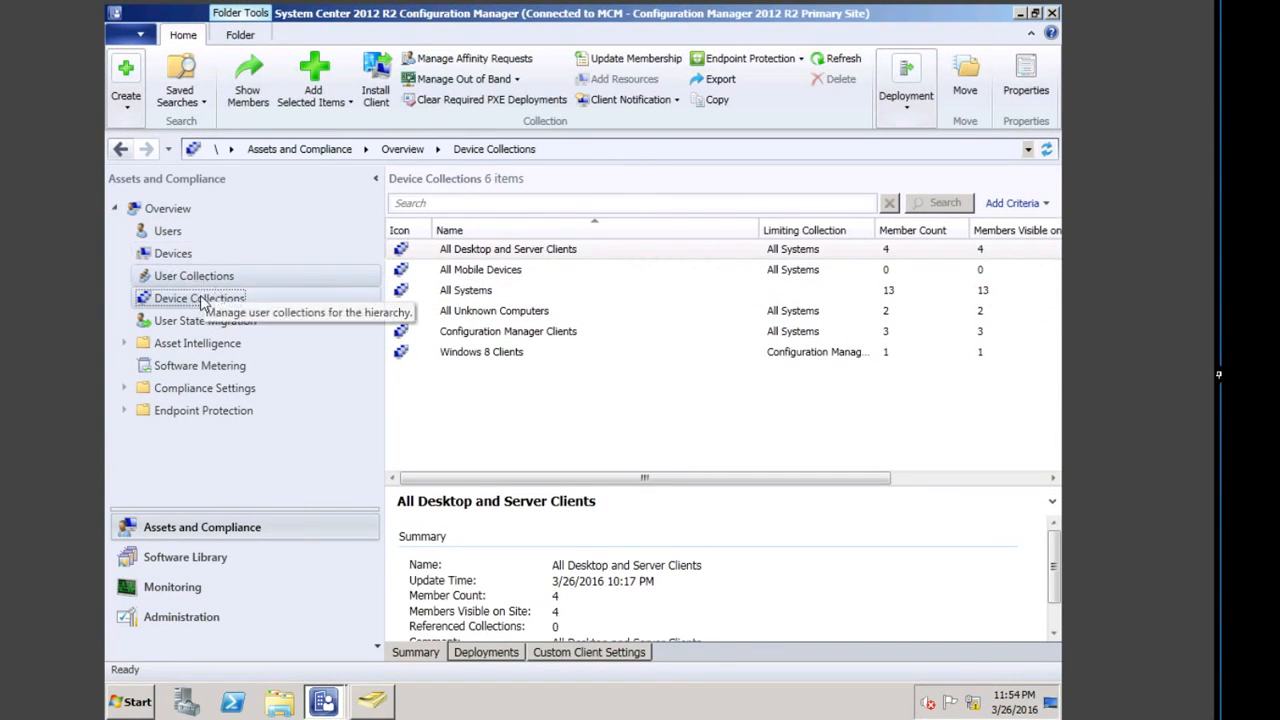
pyautogui.click(165, 253)
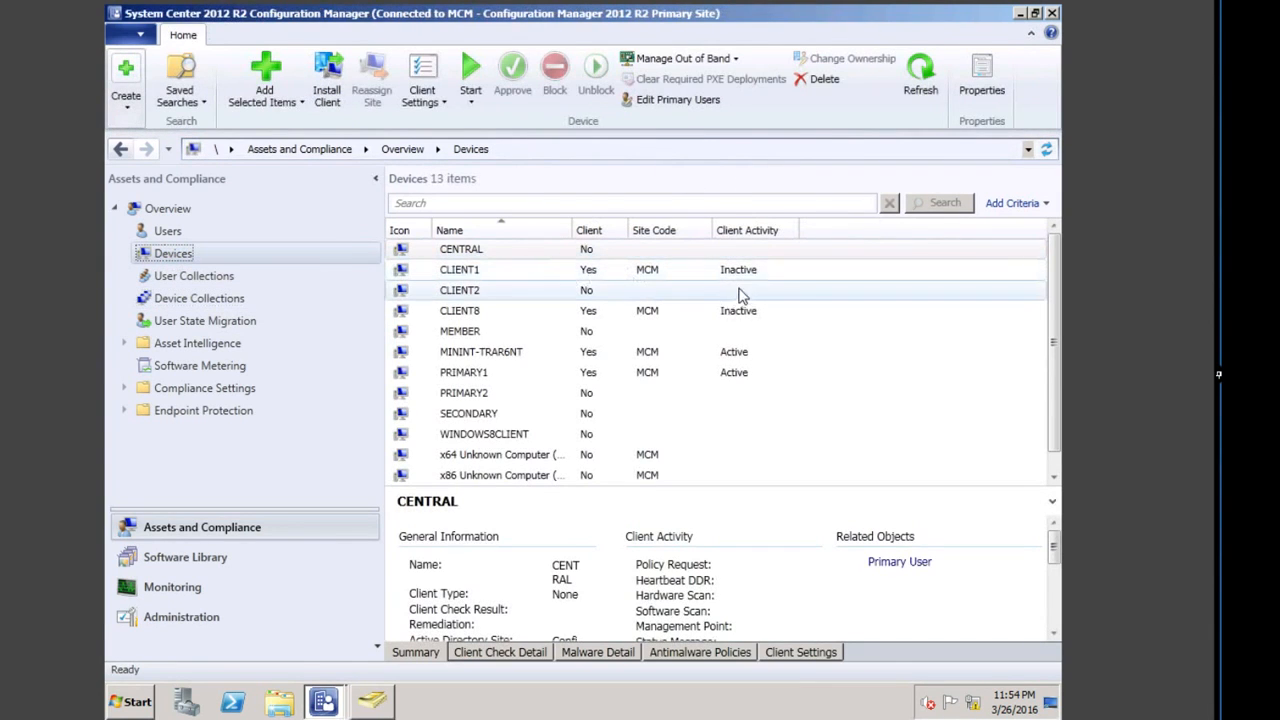
pyautogui.click(500, 362)
pyautogui.rightClick(525, 354)
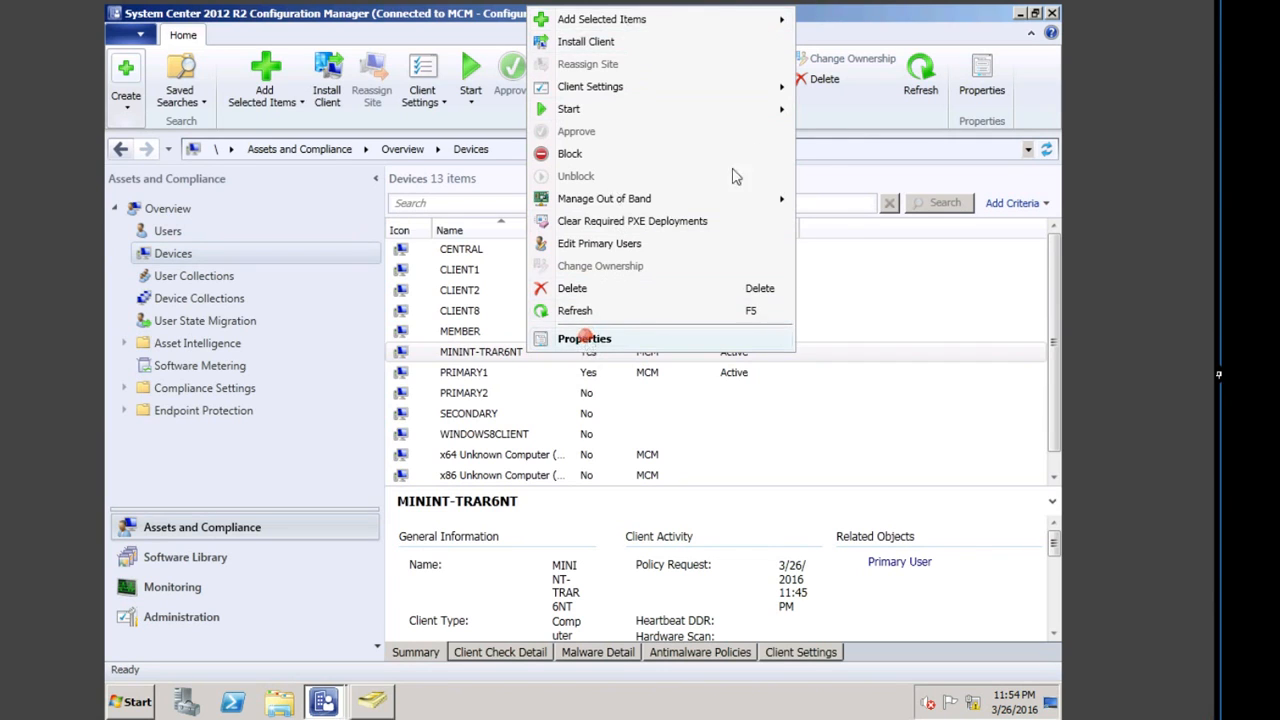
pyautogui.click(578, 337)
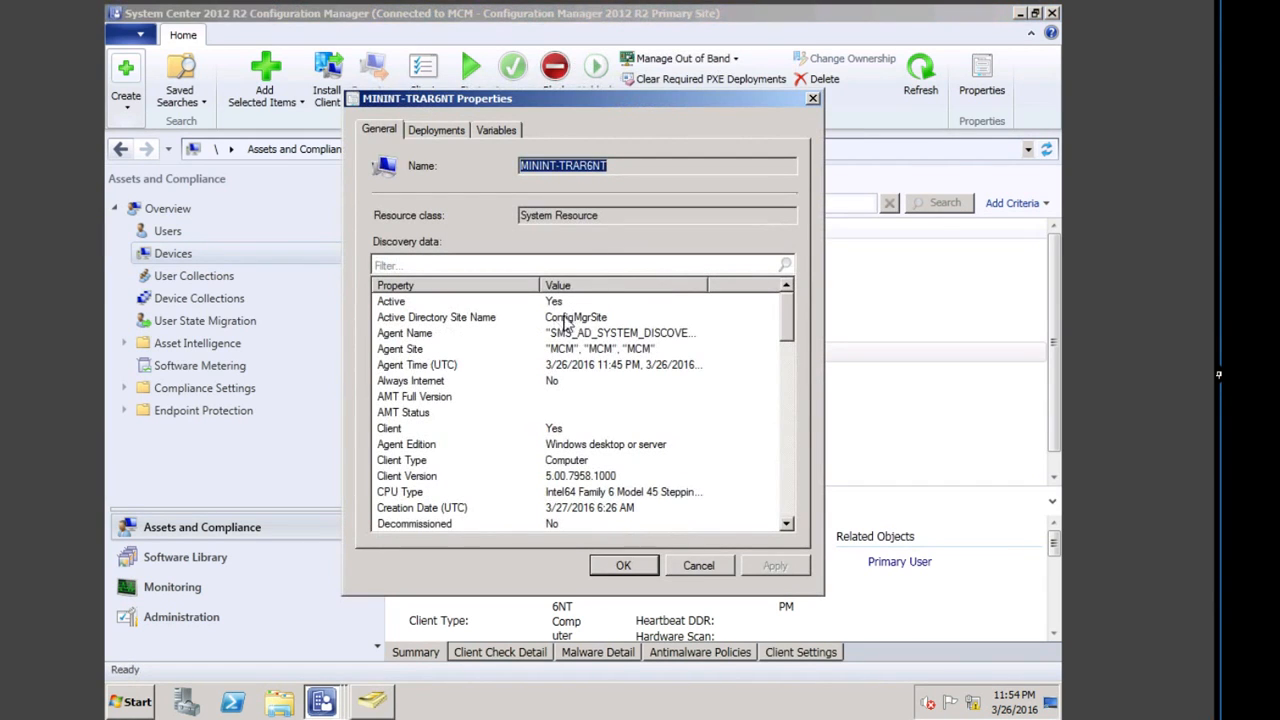
# Step: Examine the discovery data of MININT-TRAR6NT, including its Active Directory site, client, domain and IP details, and close its properties
pyautogui.click(577, 317)
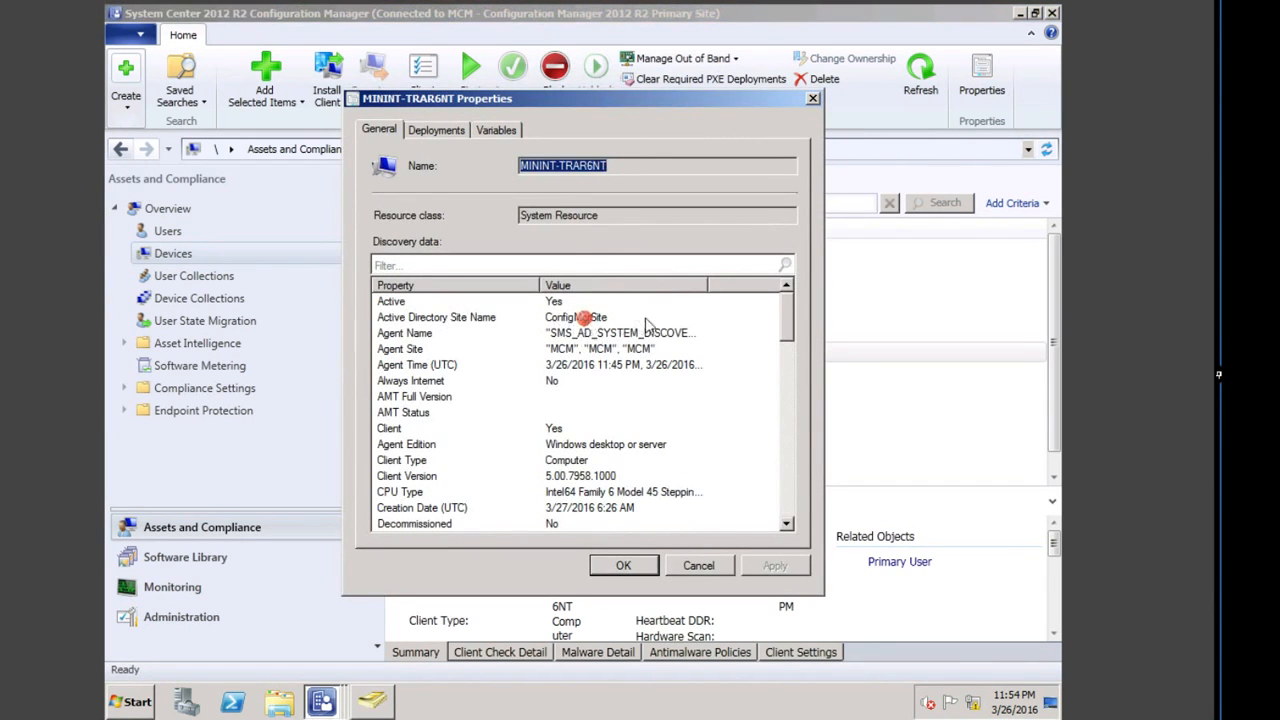
pyautogui.click(574, 352)
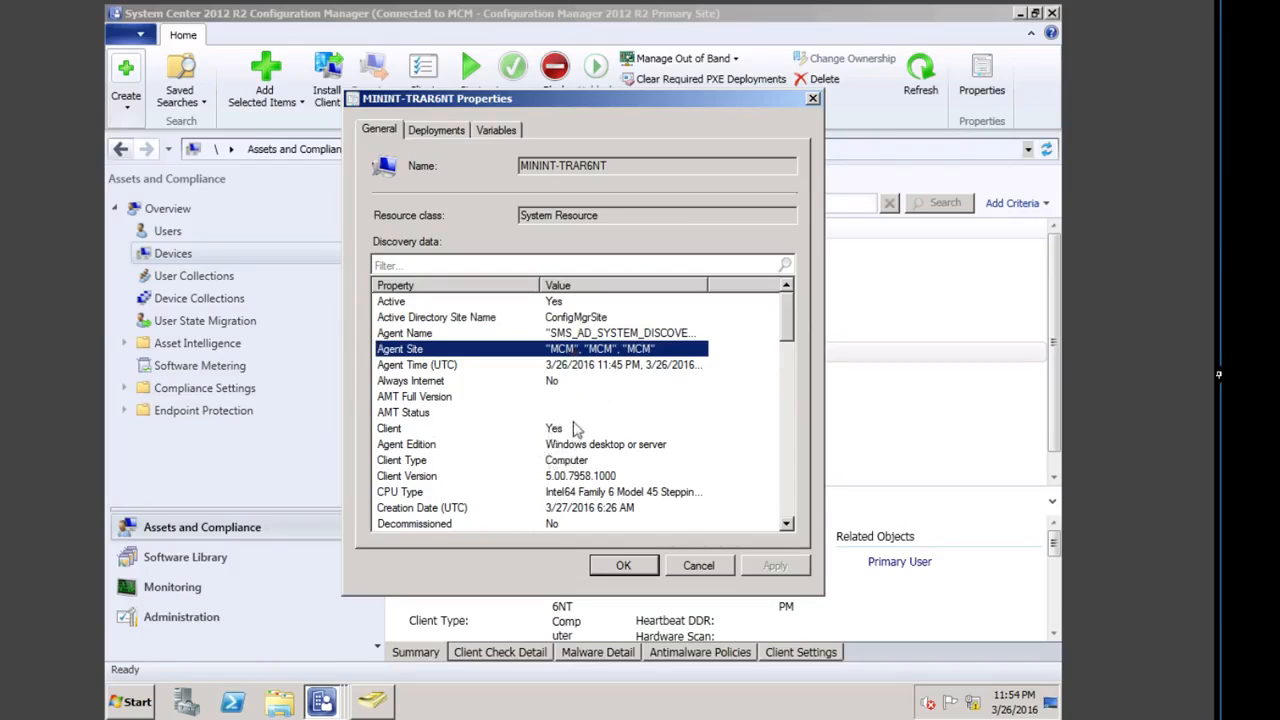
pyautogui.click(789, 527)
pyautogui.click(789, 527)
pyautogui.click(789, 527)
pyautogui.click(789, 527)
pyautogui.click(789, 527)
pyautogui.click(789, 527)
pyautogui.click(789, 527)
pyautogui.click(789, 527)
pyautogui.click(789, 527)
pyautogui.click(789, 527)
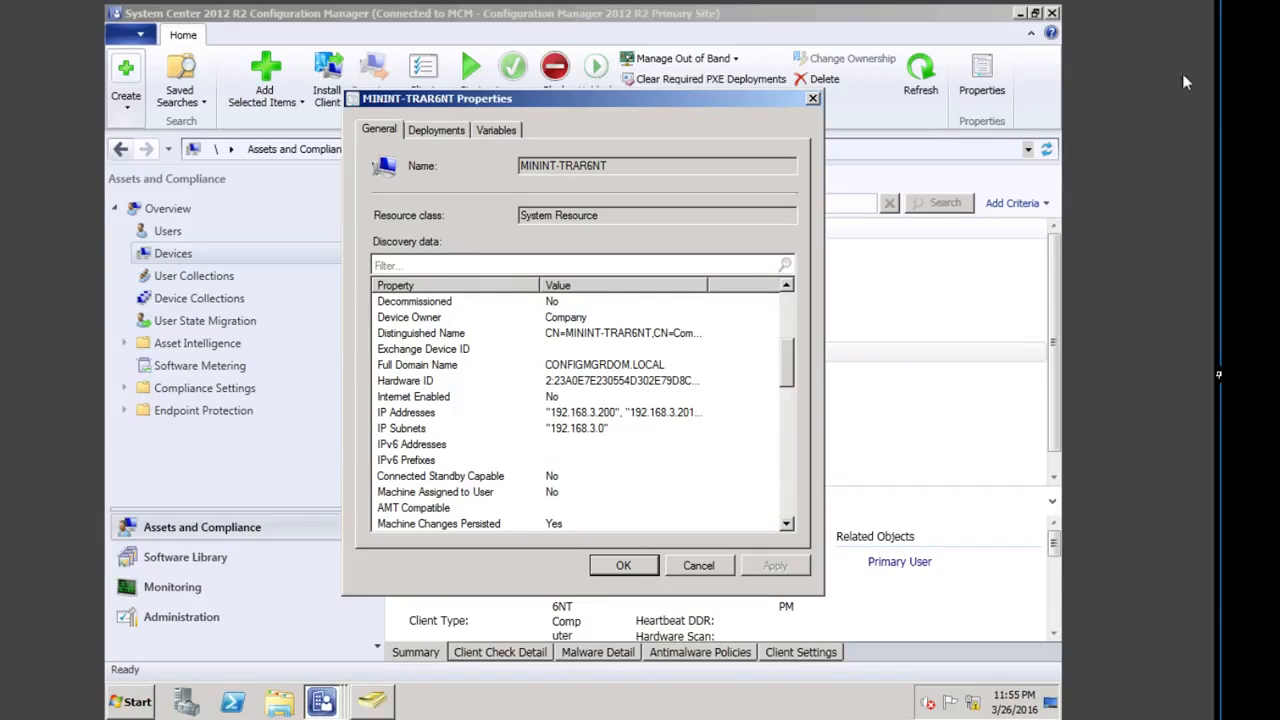
pyautogui.click(624, 566)
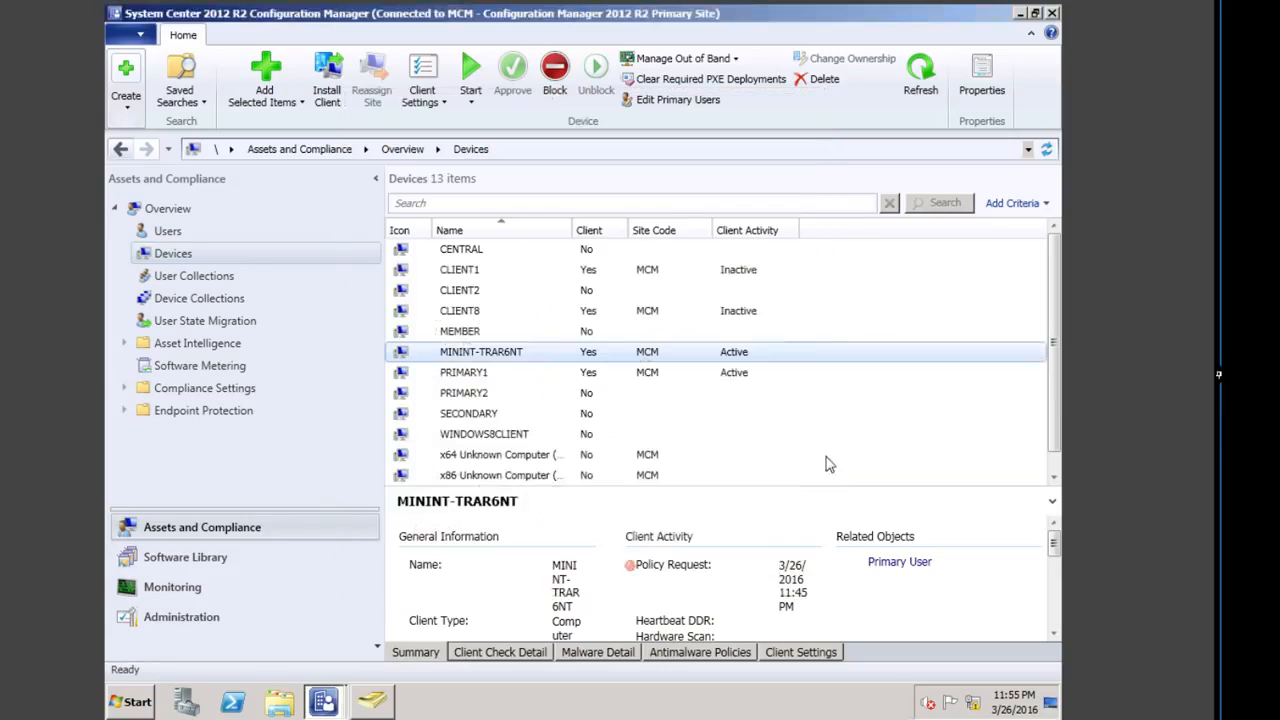